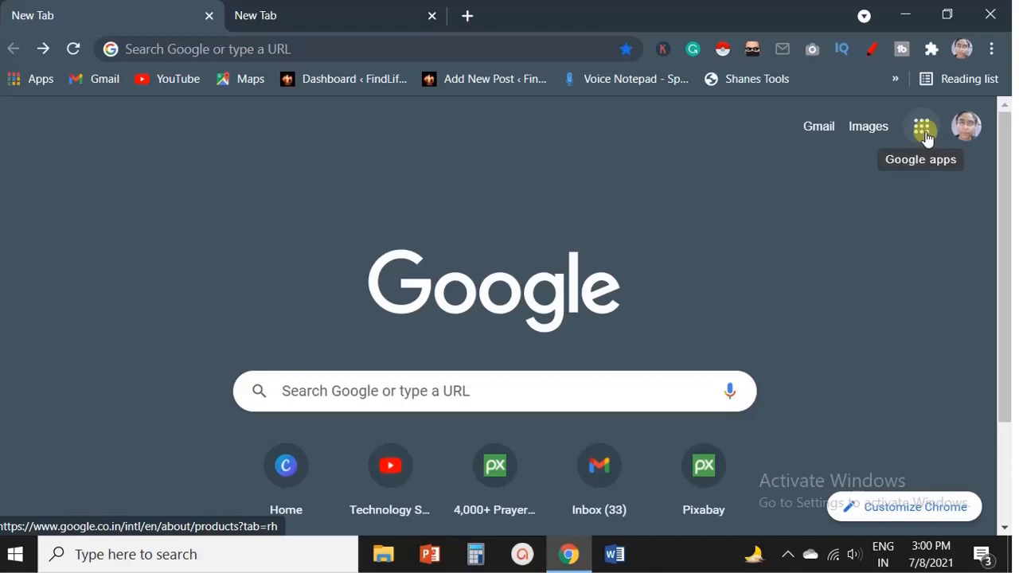
Open Google Drive from the Google apps launcher and create a new blank Google Form.
{"action": "left_click", "coordinate": [925, 137]}
{"action": "scroll", "coordinate": [953, 358], "scroll_direction": "down", "scroll_amount": 1}
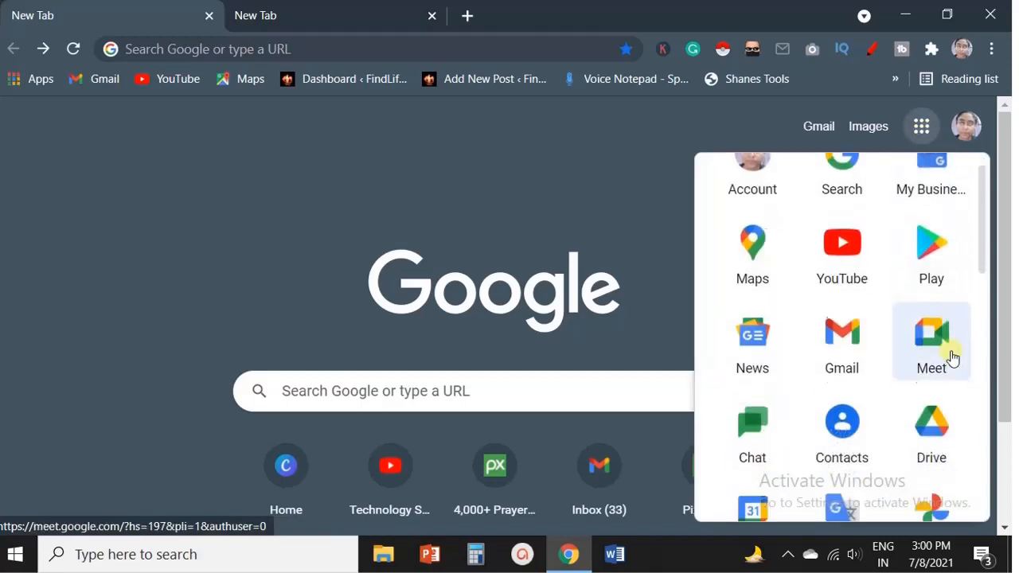
{"action": "scroll", "coordinate": [953, 357], "scroll_direction": "down", "scroll_amount": 2}
{"action": "left_click", "coordinate": [933, 291]}
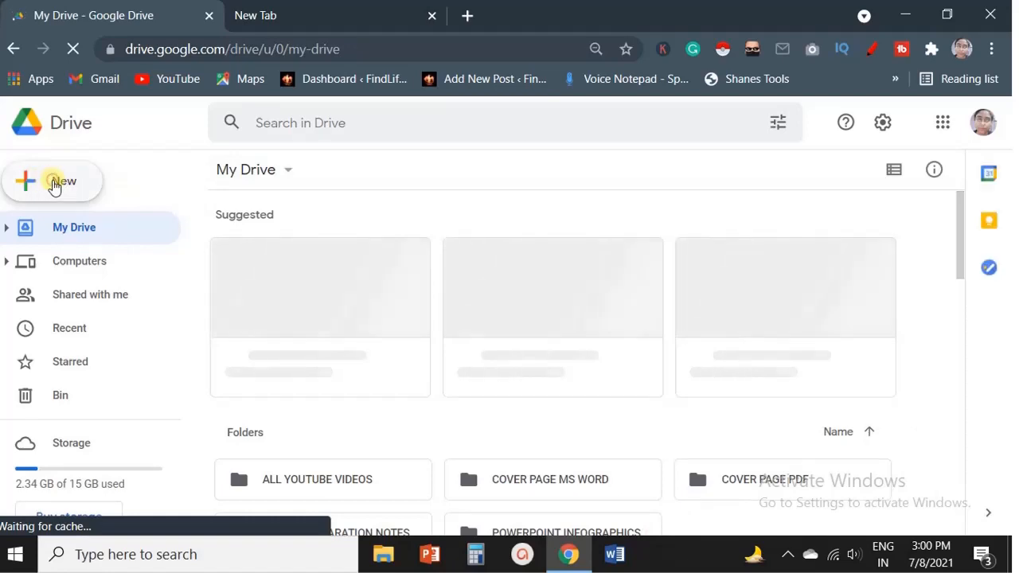
{"action": "left_click", "coordinate": [54, 183]}
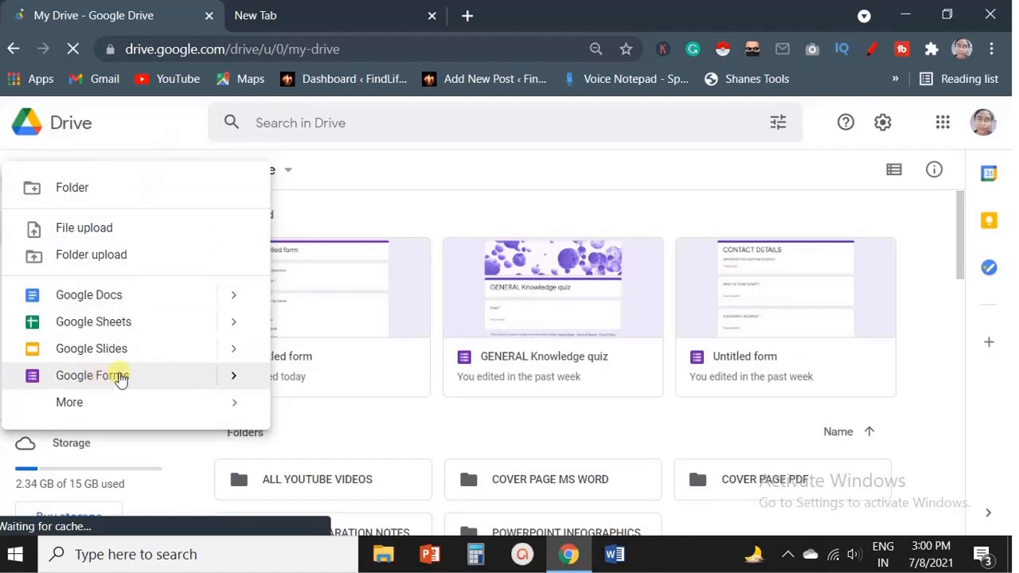
{"action": "mouse_move", "coordinate": [236, 385]}
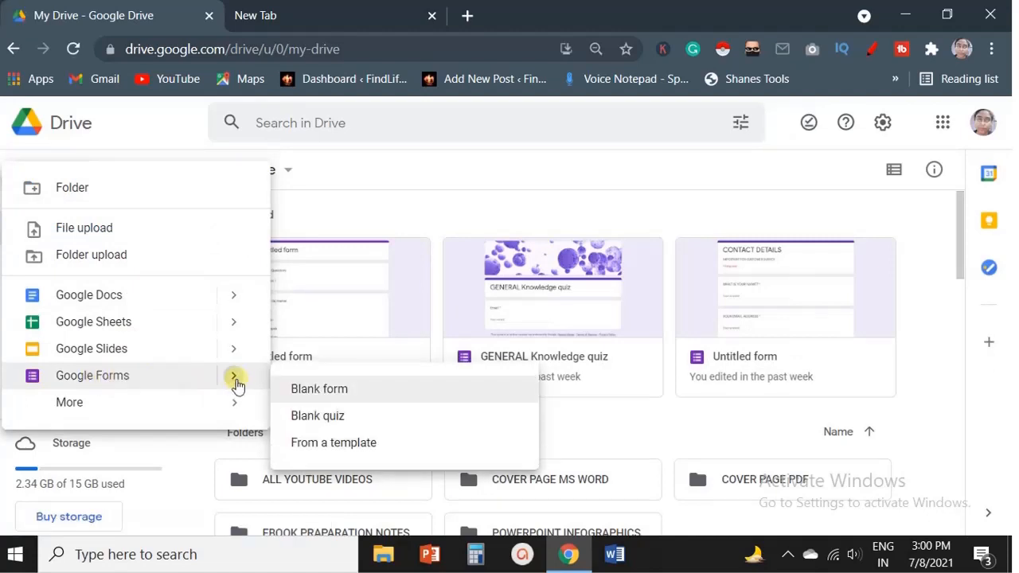
{"action": "left_click", "coordinate": [332, 390]}
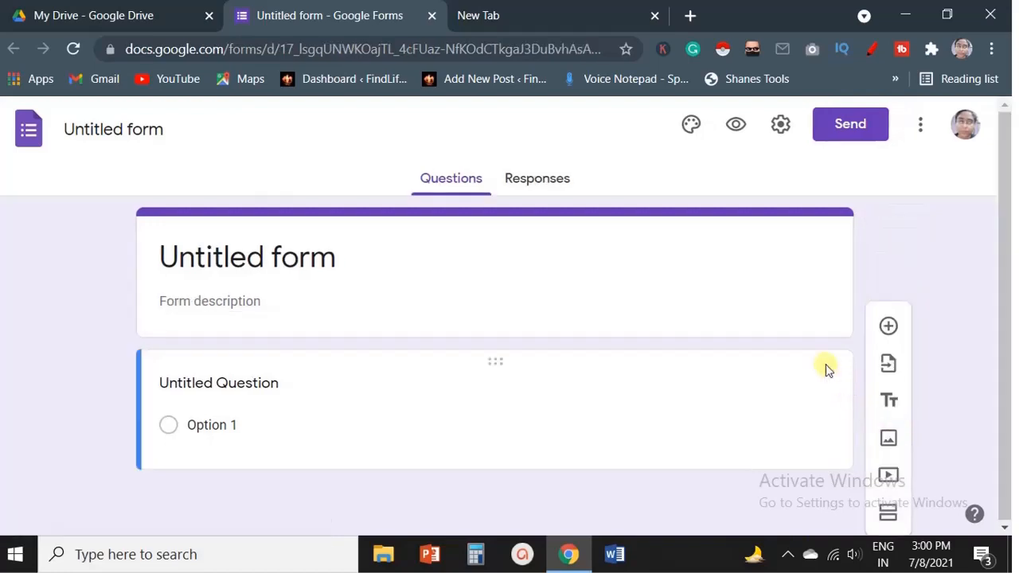
{"action": "left_click", "coordinate": [532, 13]}
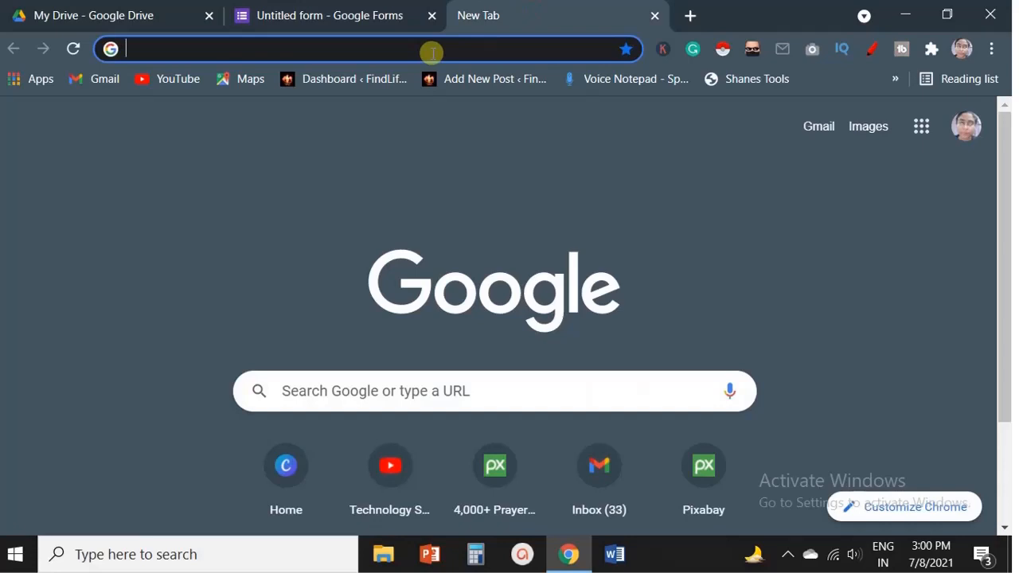
{"action": "type", "text": "f"}
{"action": "key", "text": "ctrl+w"}
{"action": "left_click", "coordinate": [466, 15]}
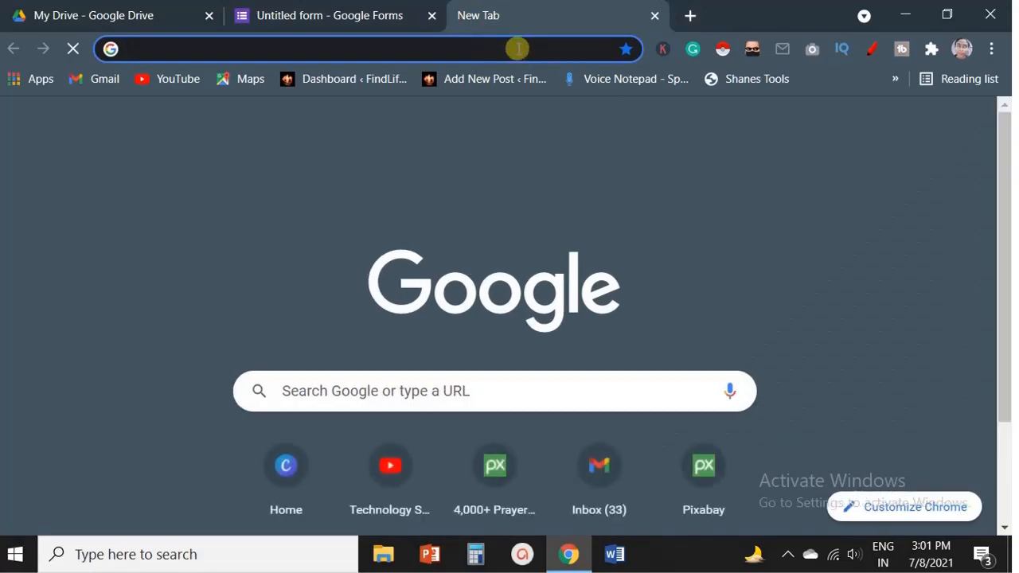
Go to forms.google.com in a new tab and start a blank form.
{"action": "type", "text": "forms.c"}
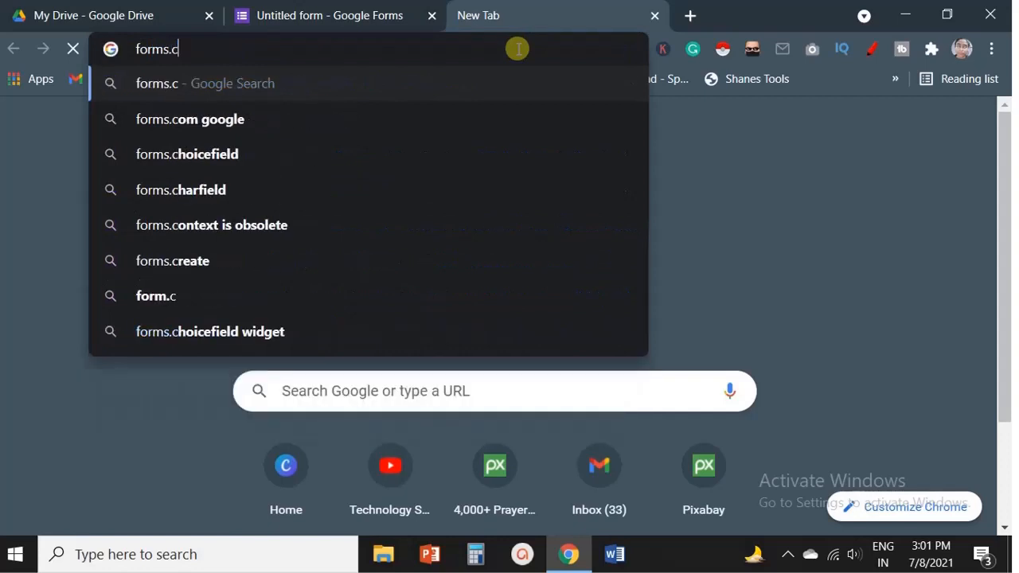
{"action": "key", "text": "BackSpace"}
{"action": "type", "text": "google.com"}
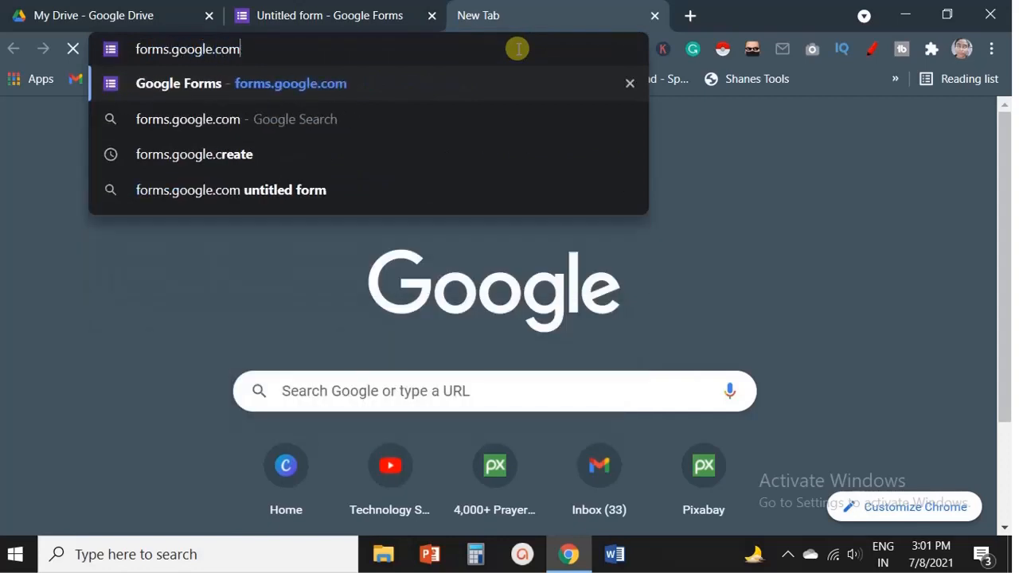
{"action": "key", "text": "Return"}
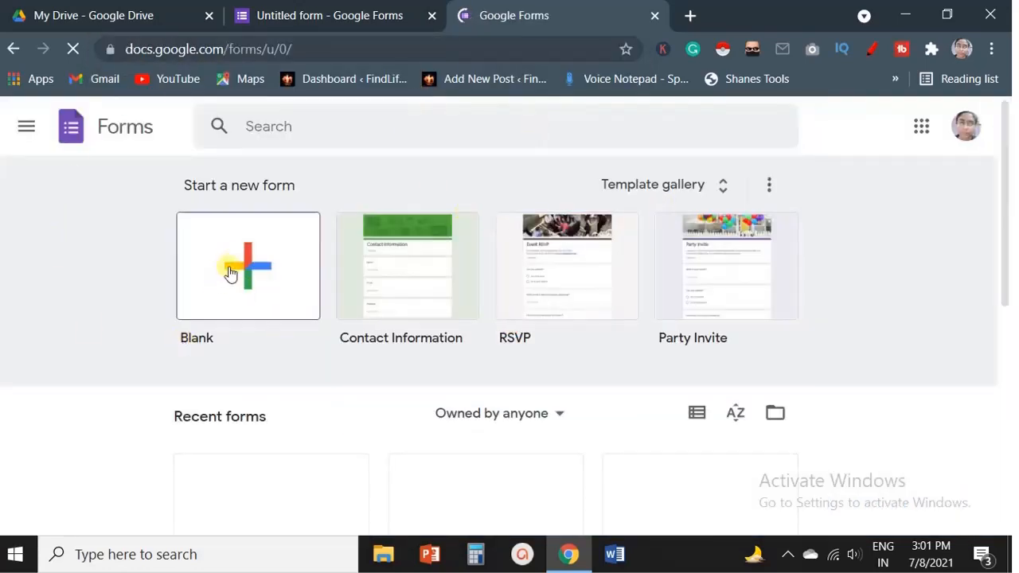
{"action": "left_click", "coordinate": [245, 275]}
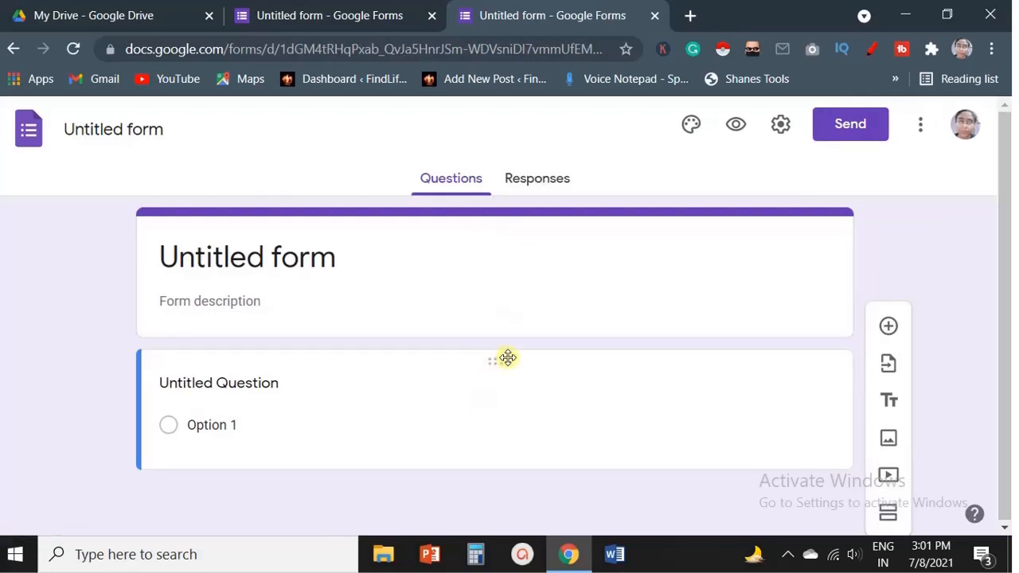
Title the form CONTACT DETAILS so the file is also named CONTACT DETAILS.
{"action": "scroll", "coordinate": [547, 336], "scroll_direction": "up", "scroll_amount": 2}
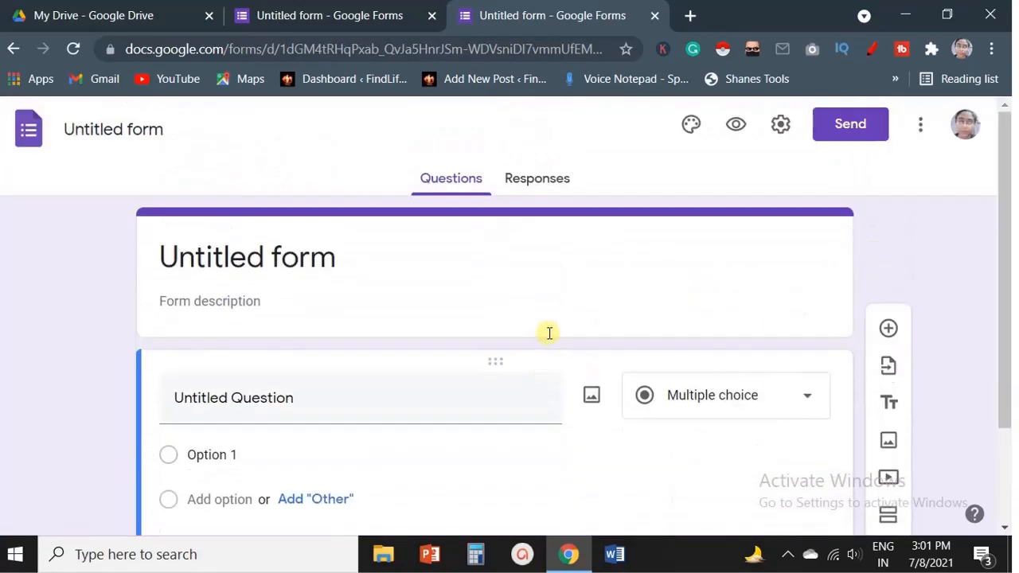
{"action": "scroll", "coordinate": [522, 312], "scroll_direction": "down", "scroll_amount": 2}
{"action": "scroll", "coordinate": [524, 313], "scroll_direction": "up", "scroll_amount": 2}
{"action": "scroll", "coordinate": [524, 312], "scroll_direction": "up", "scroll_amount": 1}
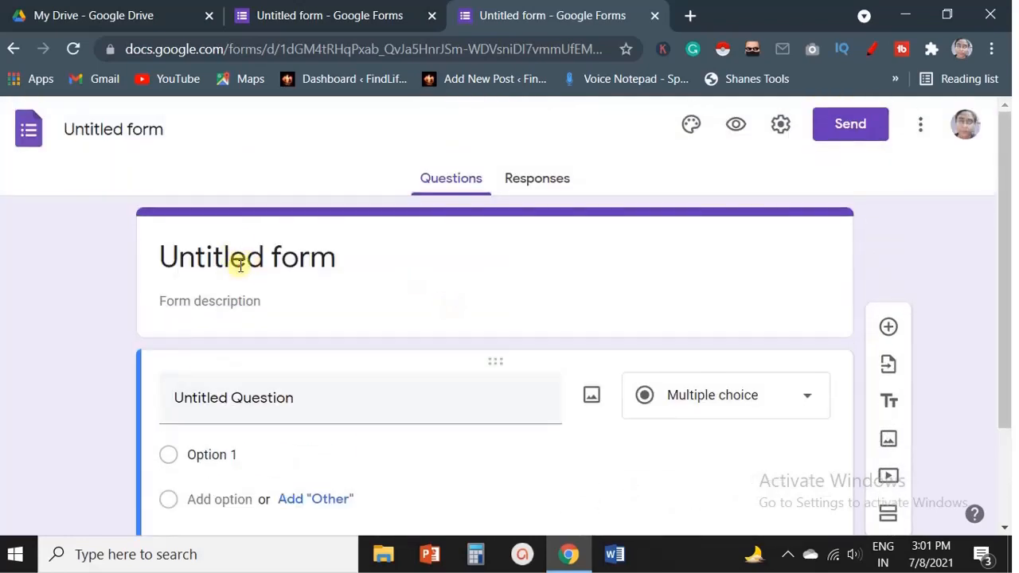
{"action": "left_click", "coordinate": [238, 264]}
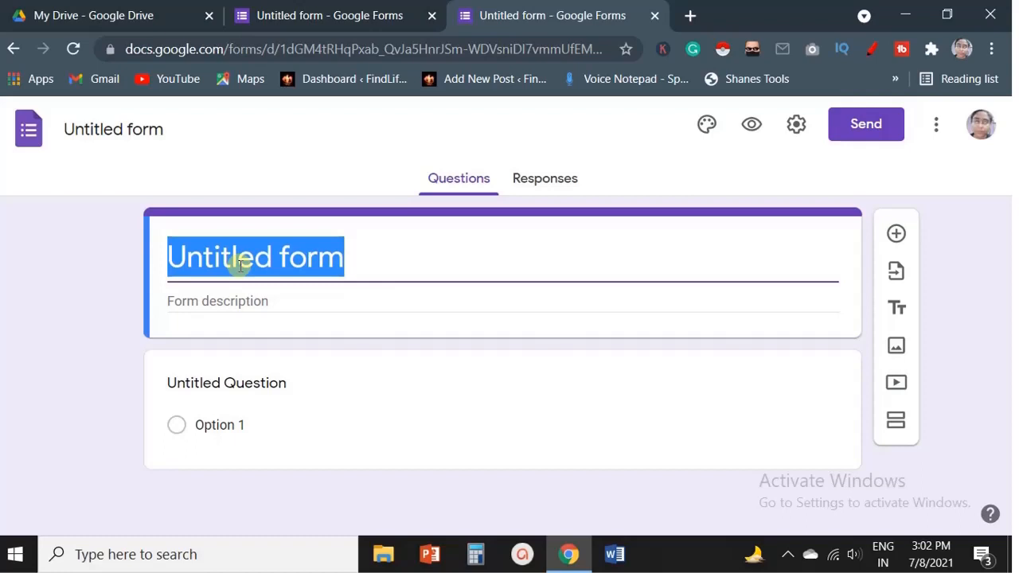
{"action": "type", "text": "CONT"}
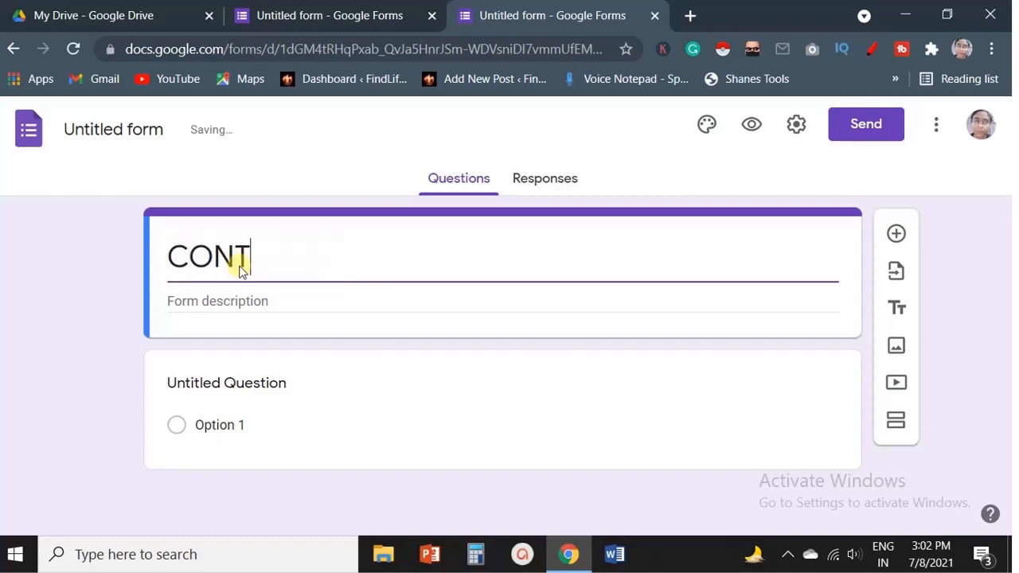
{"action": "type", "text": "ACT DETAI"}
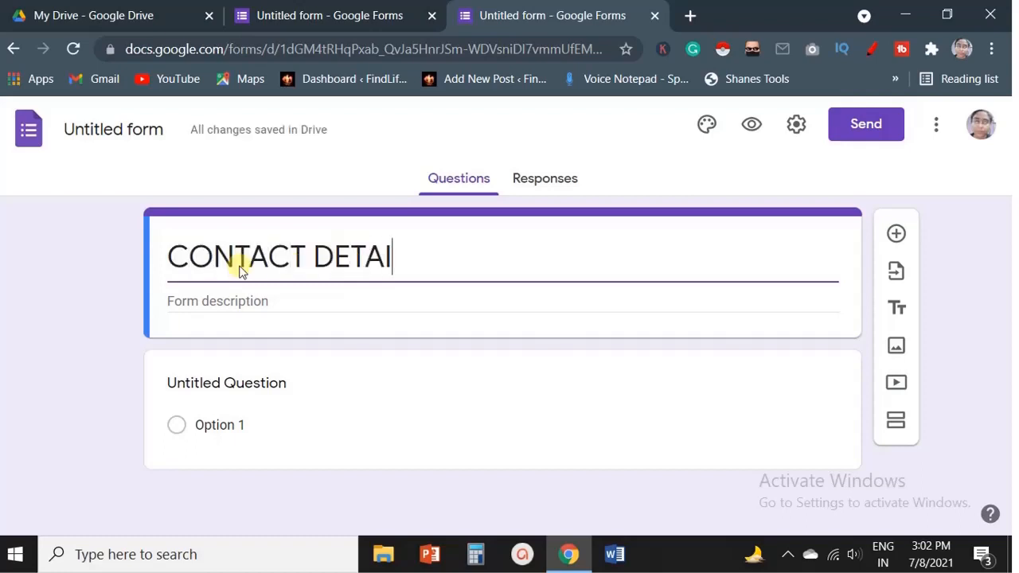
{"action": "type", "text": "LS"}
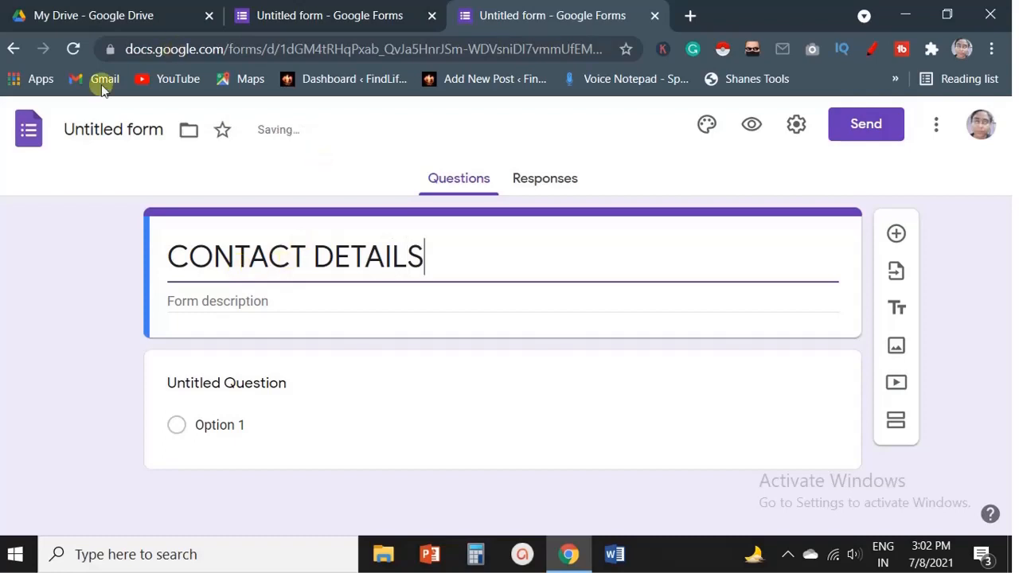
{"action": "left_click", "coordinate": [100, 130]}
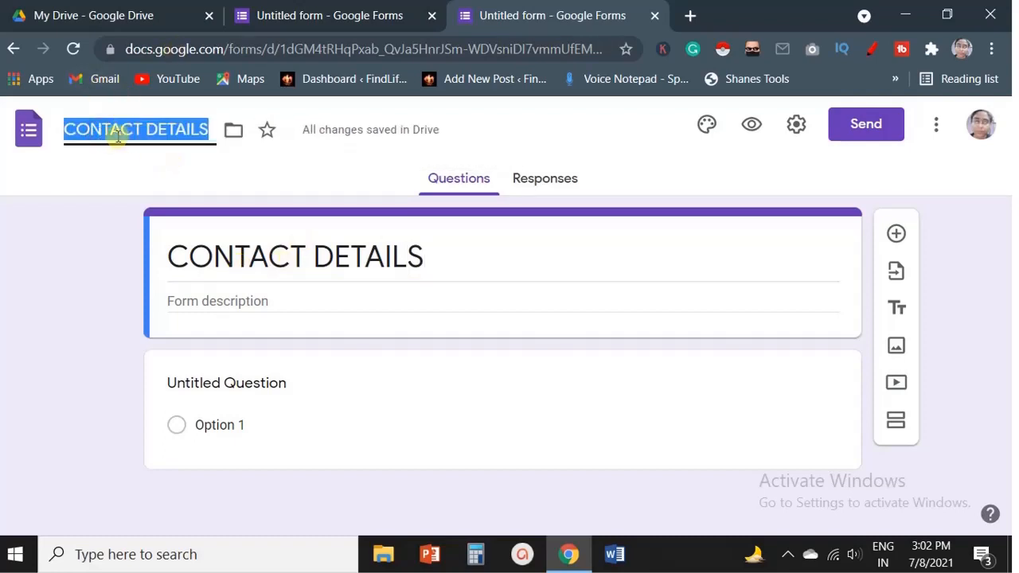
{"action": "left_click", "coordinate": [182, 168]}
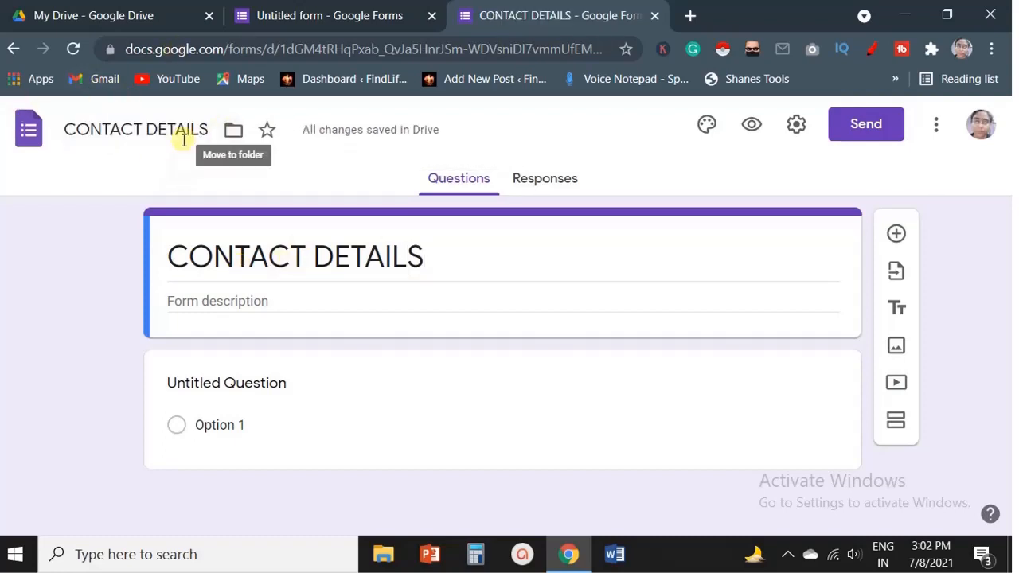
Set the form description to FOR CUSTOMER SURVEY.
{"action": "left_click", "coordinate": [232, 300]}
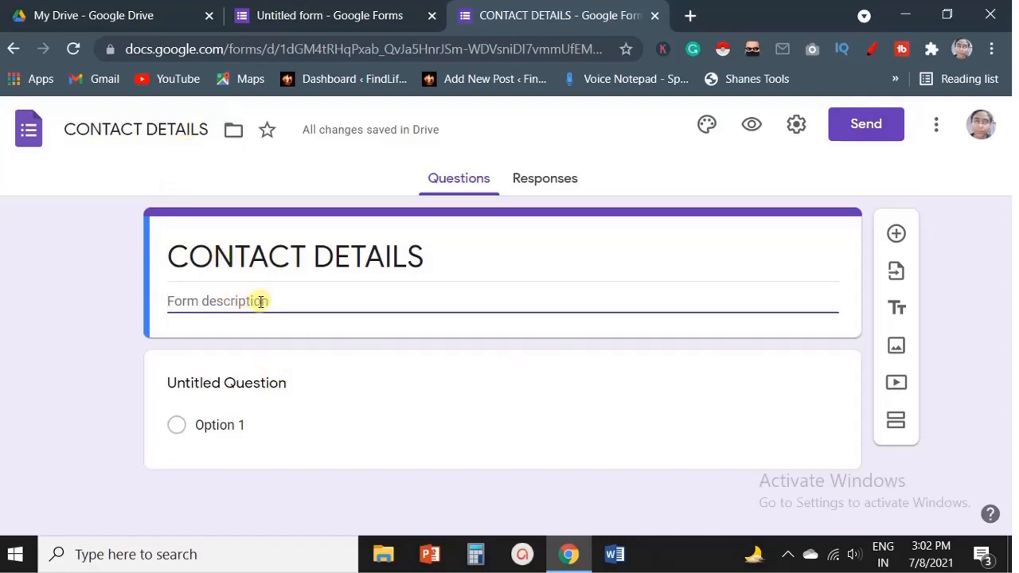
{"action": "type", "text": "FOR S"}
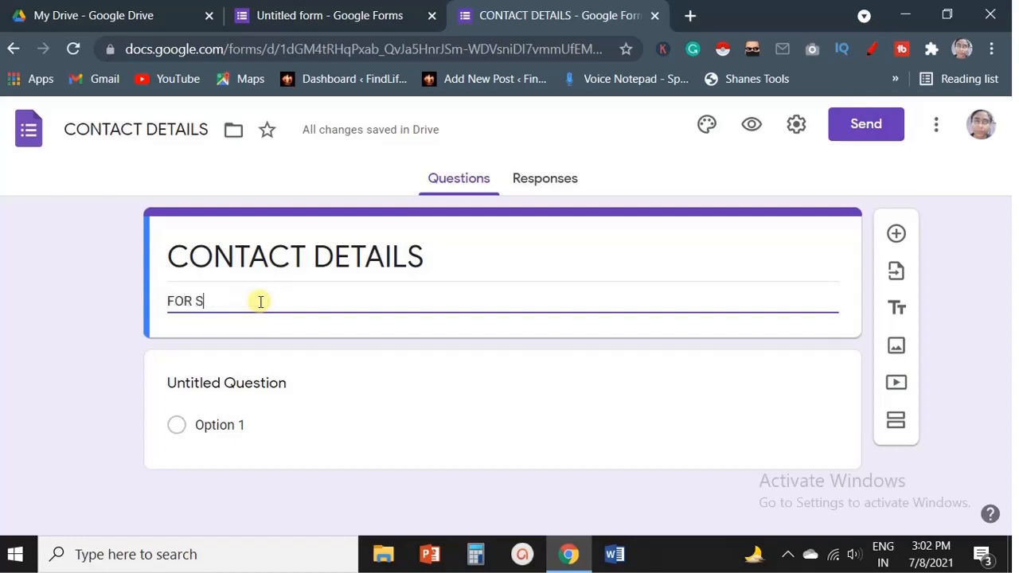
{"action": "key", "text": "BackSpace"}
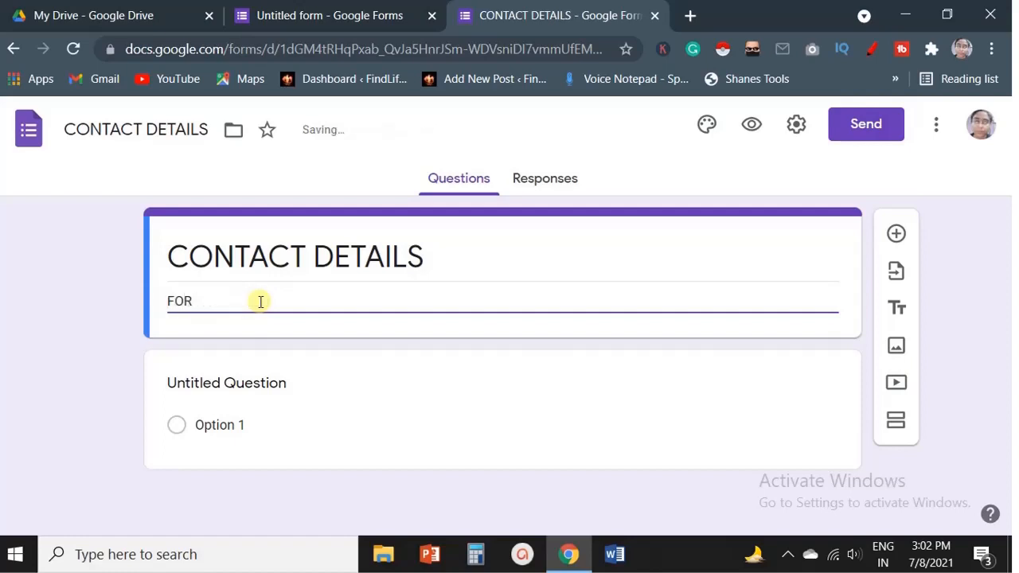
{"action": "type", "text": "CUSTOMER SURVEY"}
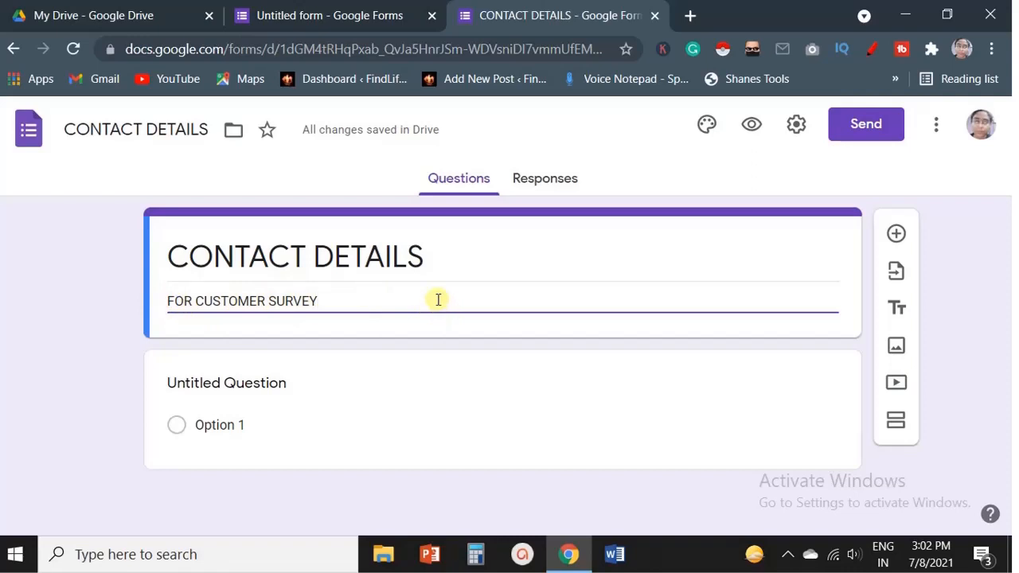
Add a required short-answer question WHAT IS YOUR NAME? to the form.
{"action": "left_click", "coordinate": [894, 238]}
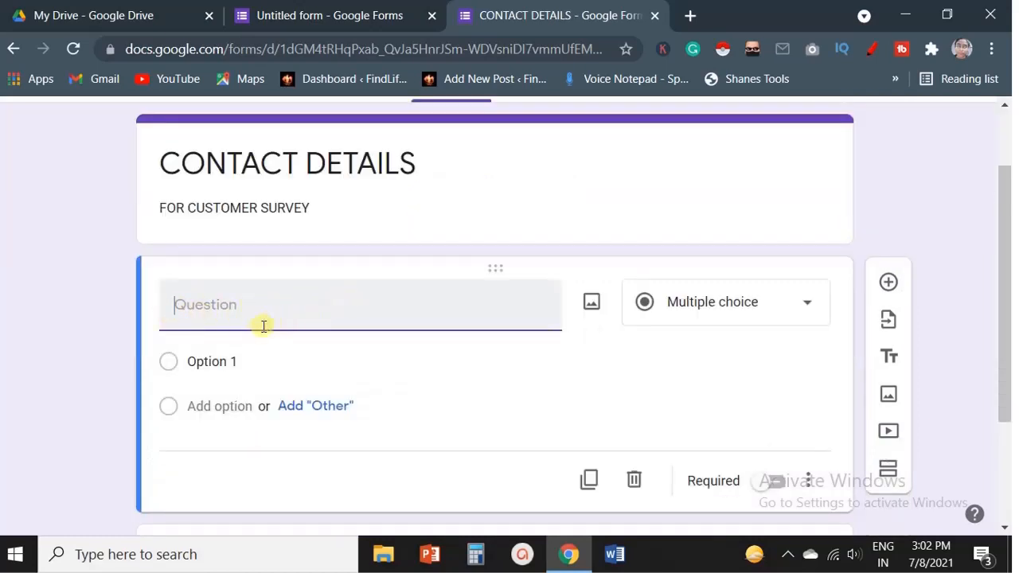
{"action": "type", "text": "WHAT"}
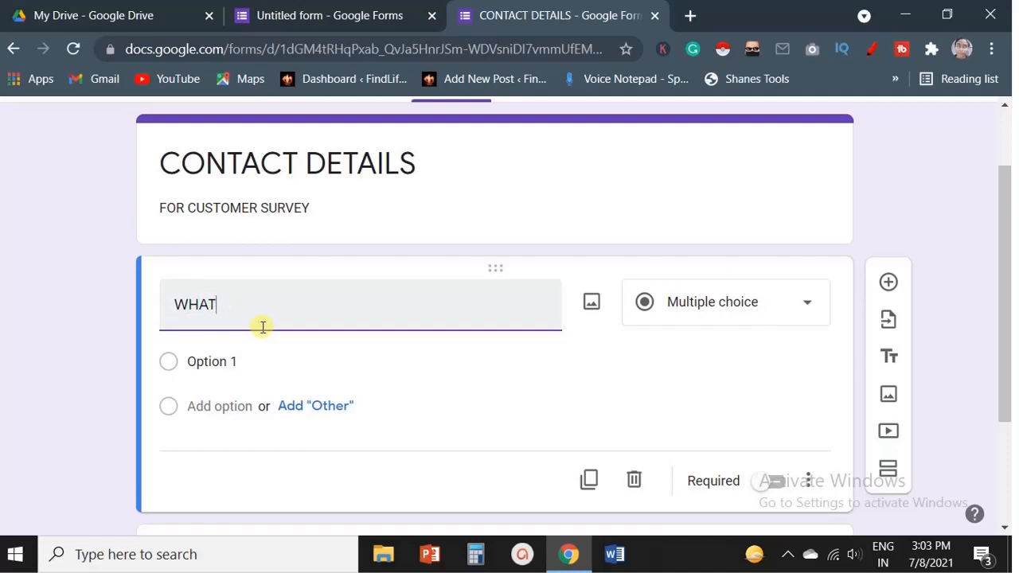
{"action": "type", "text": " IS YOUR NAME?"}
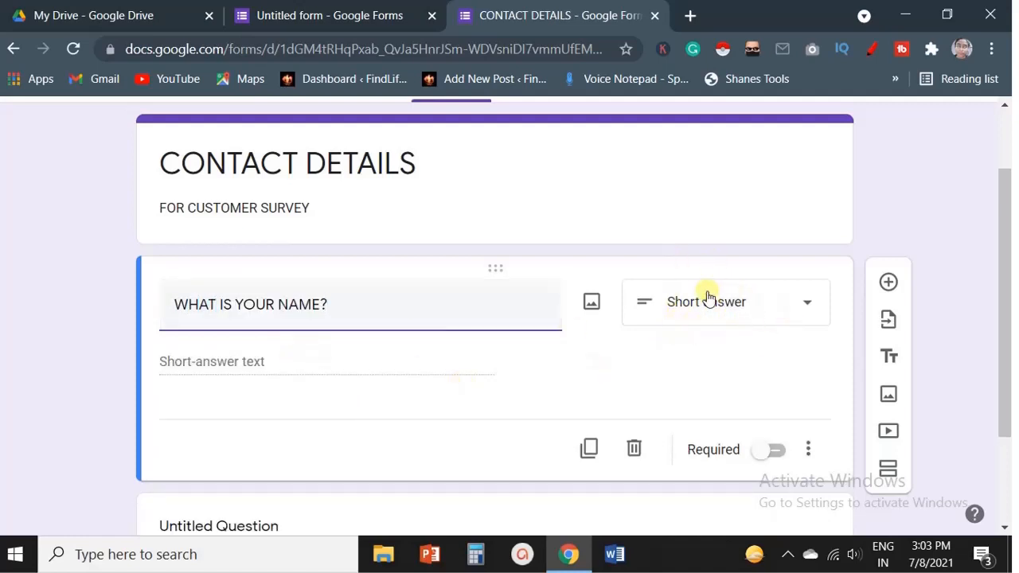
{"action": "left_click", "coordinate": [764, 311]}
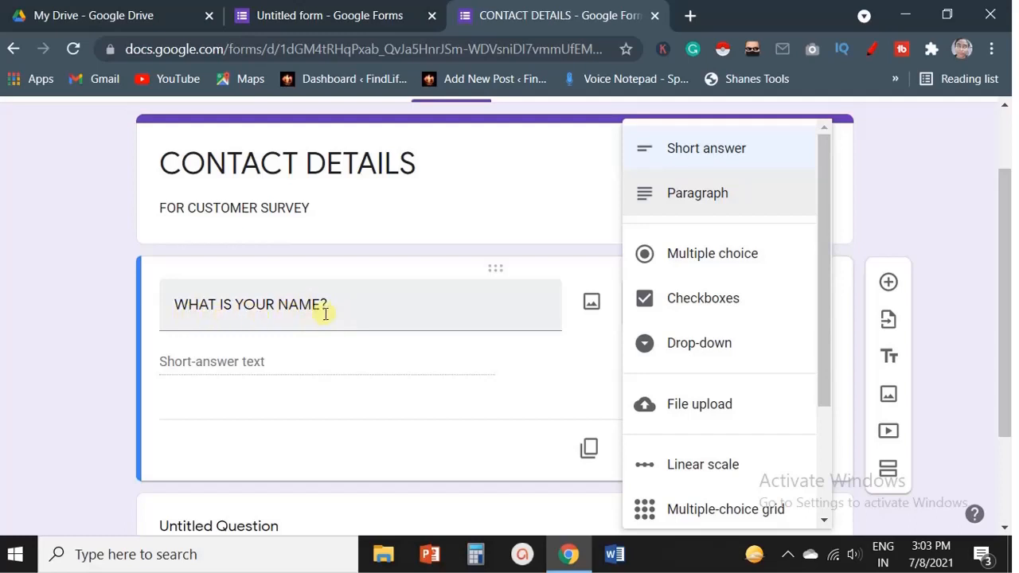
{"action": "left_click", "coordinate": [697, 156]}
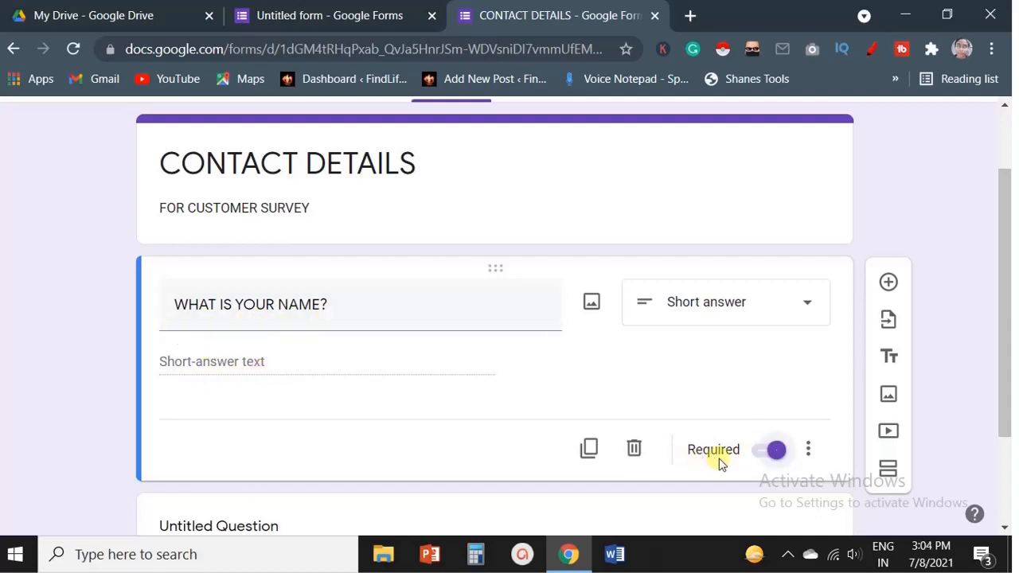
{"action": "left_click", "coordinate": [776, 451]}
Add a required short-answer question YOUR EMAIL ADDRESS below the name question.
{"action": "left_click", "coordinate": [890, 285]}
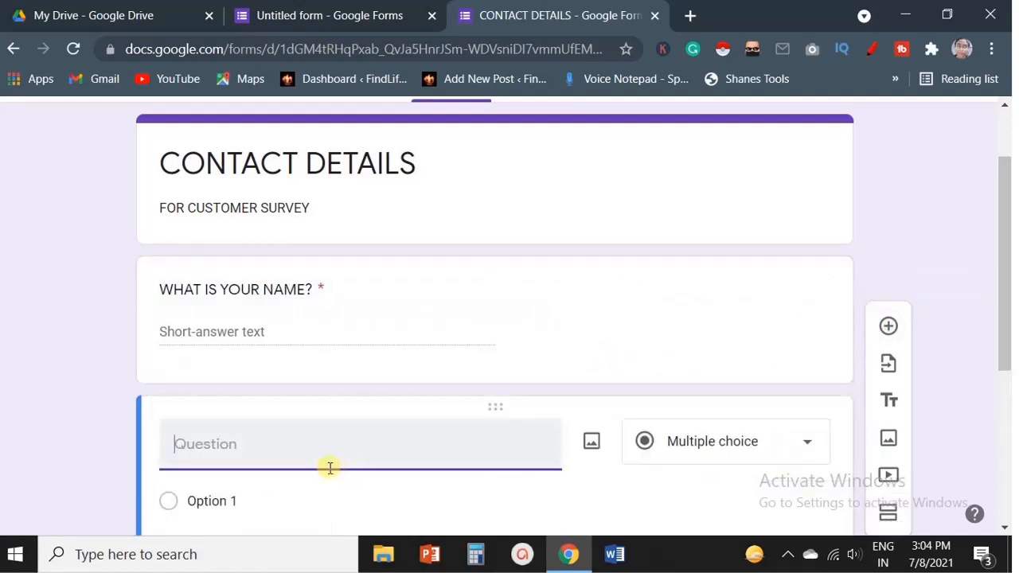
{"action": "type", "text": "YOUR EMAIL AD"}
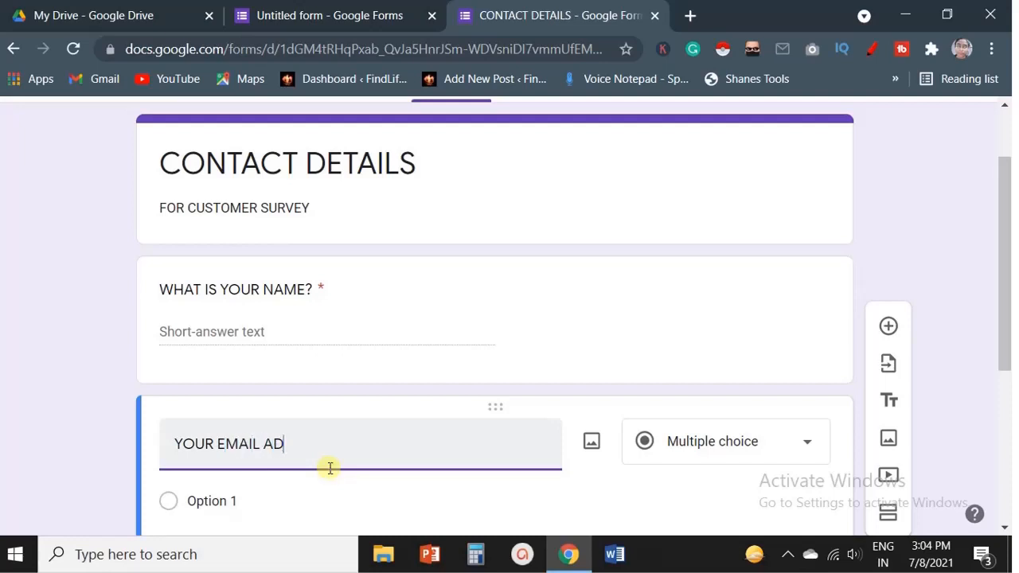
{"action": "type", "text": "DRESS"}
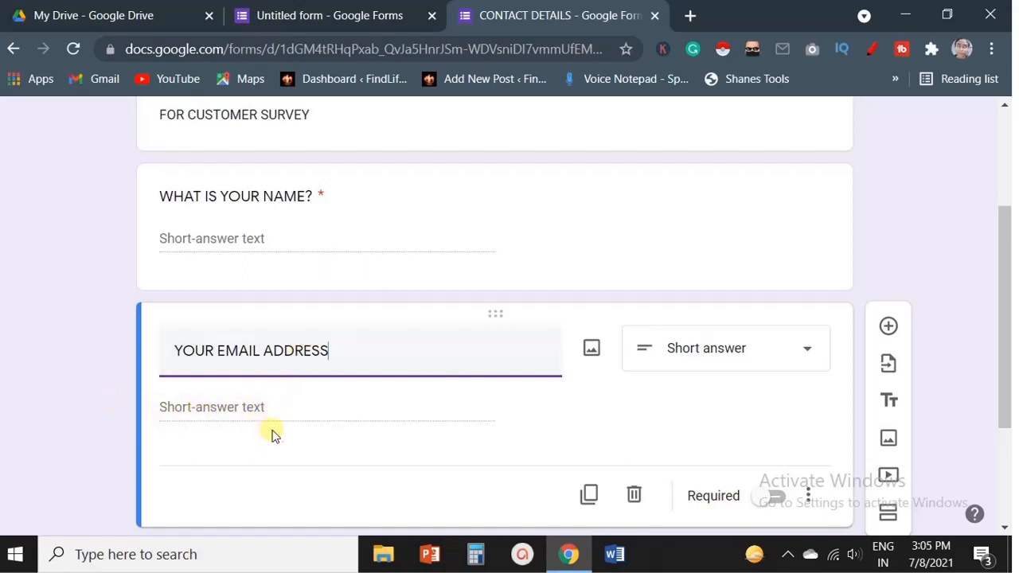
{"action": "left_click", "coordinate": [775, 498]}
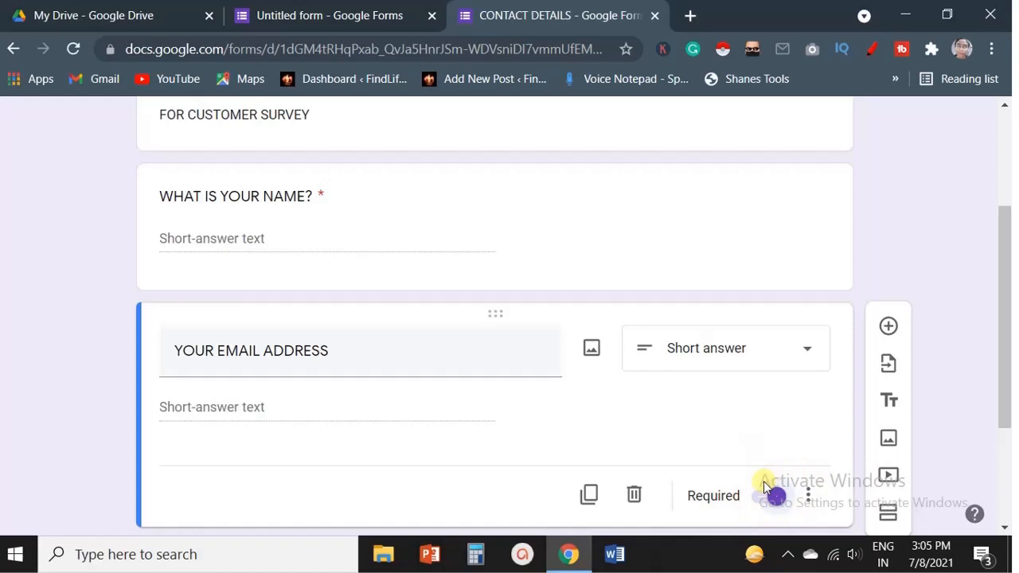
{"action": "scroll", "coordinate": [770, 438], "scroll_direction": "down", "scroll_amount": 1}
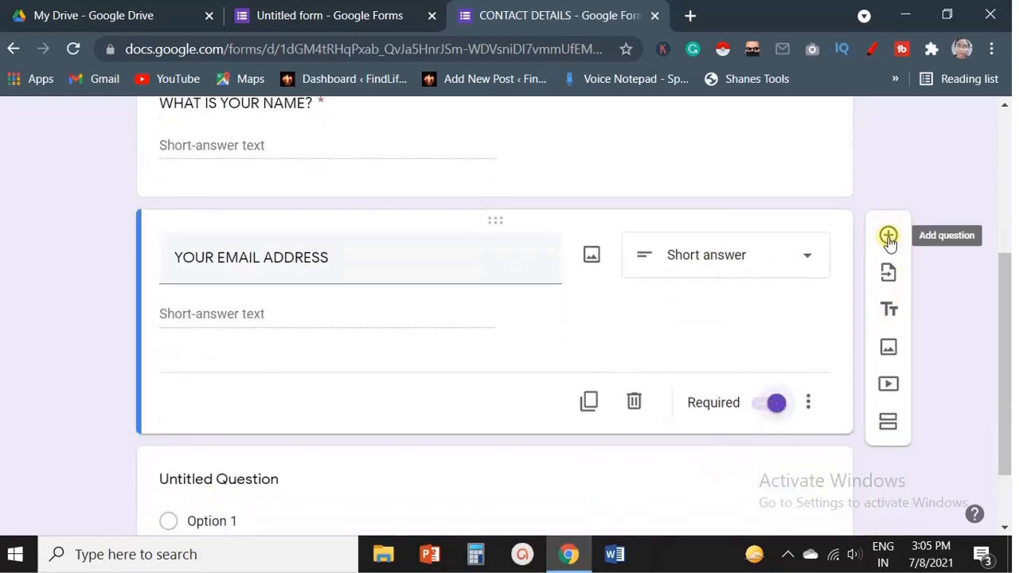
Add a new question titled WHERE DO YOU LIVE? below the email question.
{"action": "left_click", "coordinate": [887, 252]}
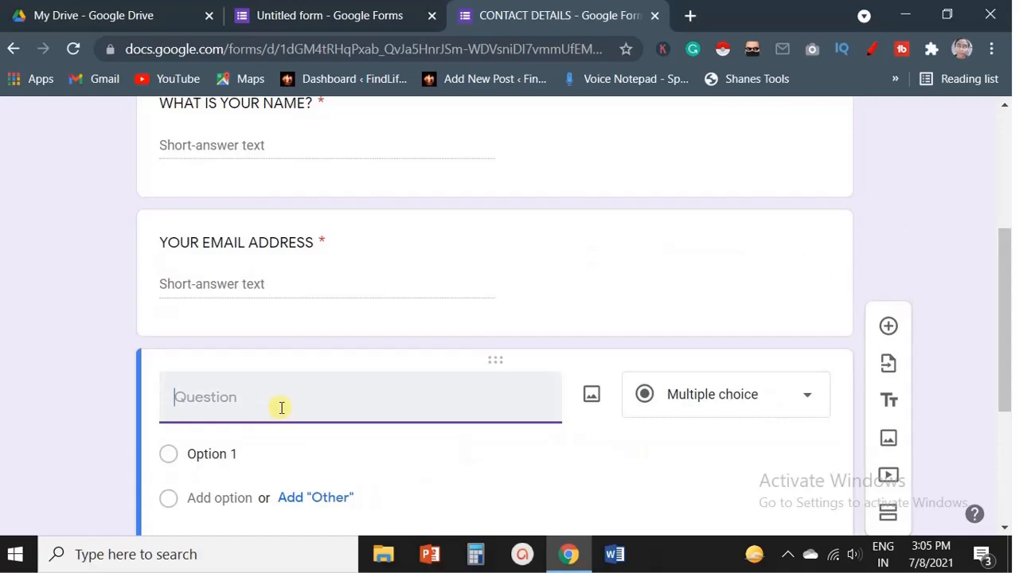
{"action": "type", "text": "WHERE"}
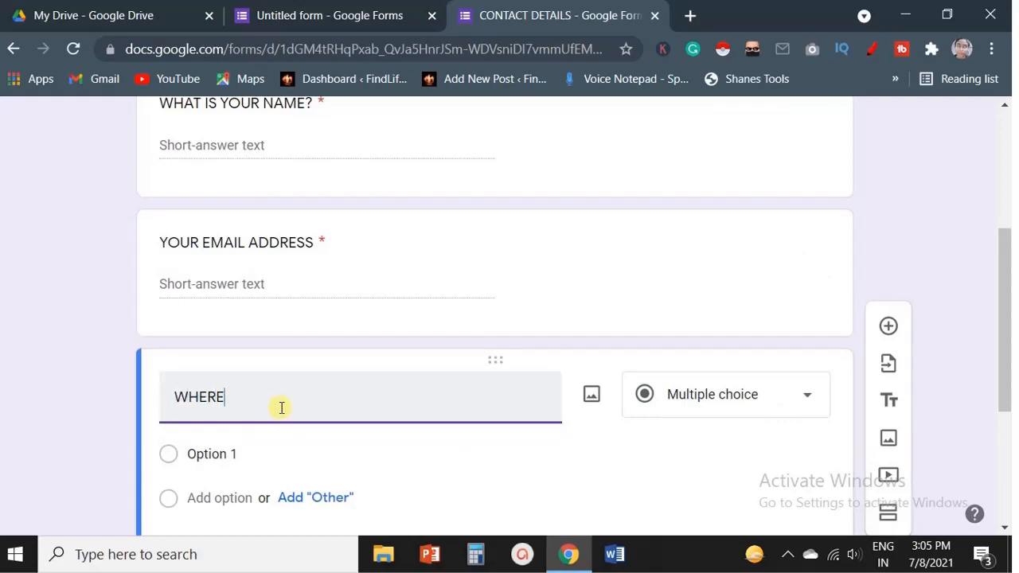
{"action": "type", "text": " DO "}
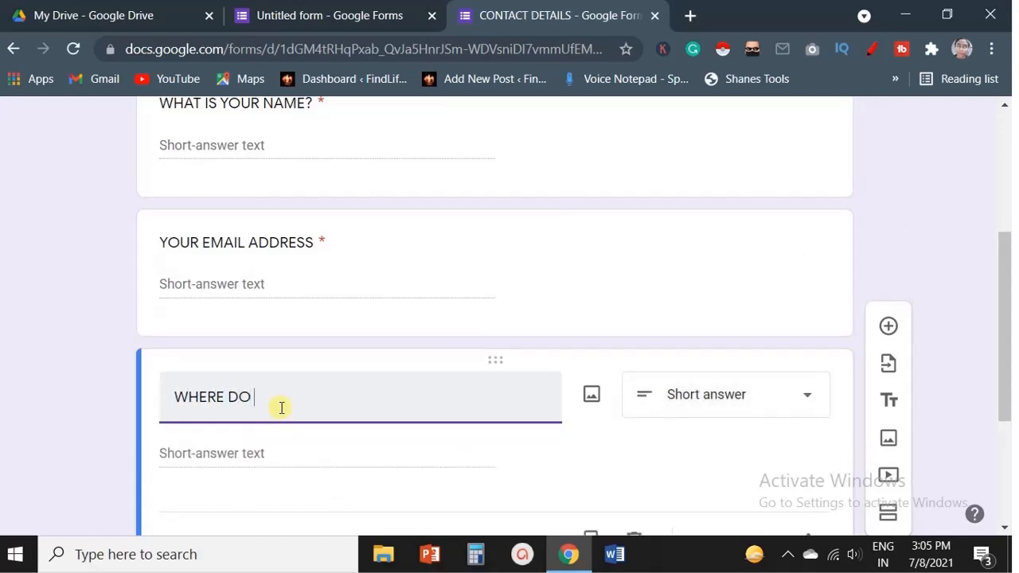
{"action": "type", "text": "YOU LIVE?"}
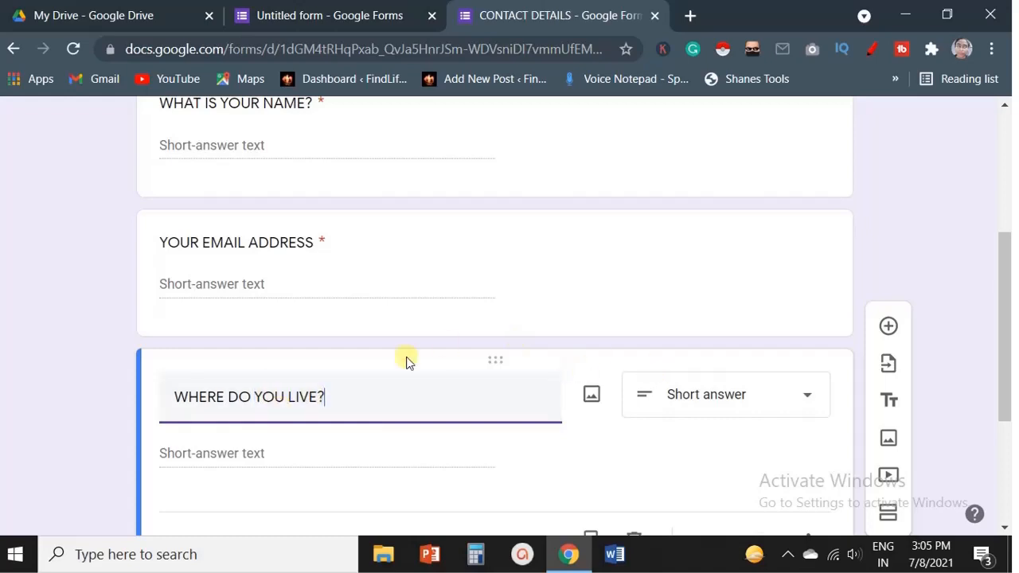
{"action": "left_click_drag", "start_coordinate": [320, 389], "coordinate": [475, 444]}
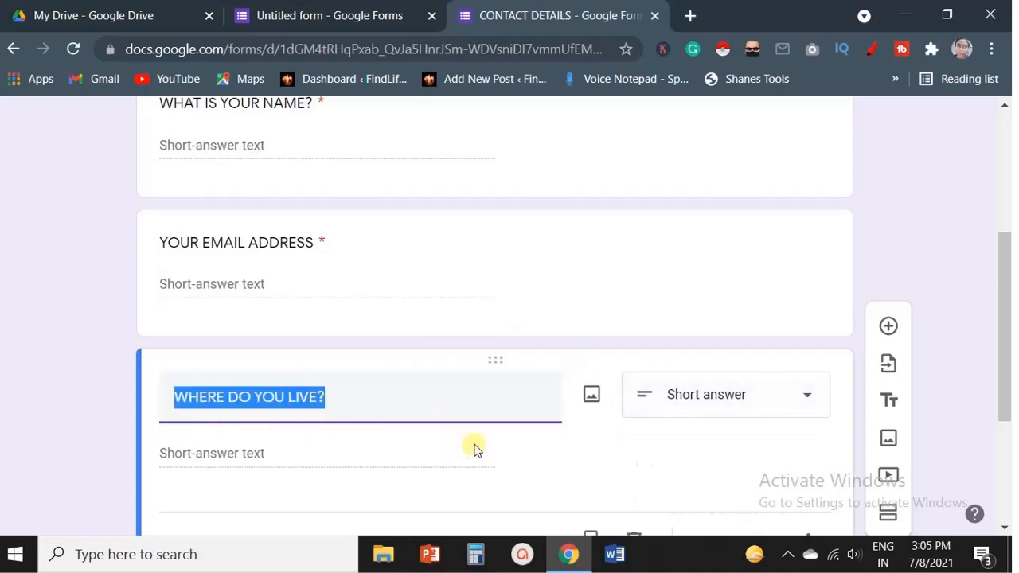
{"action": "left_click", "coordinate": [473, 444]}
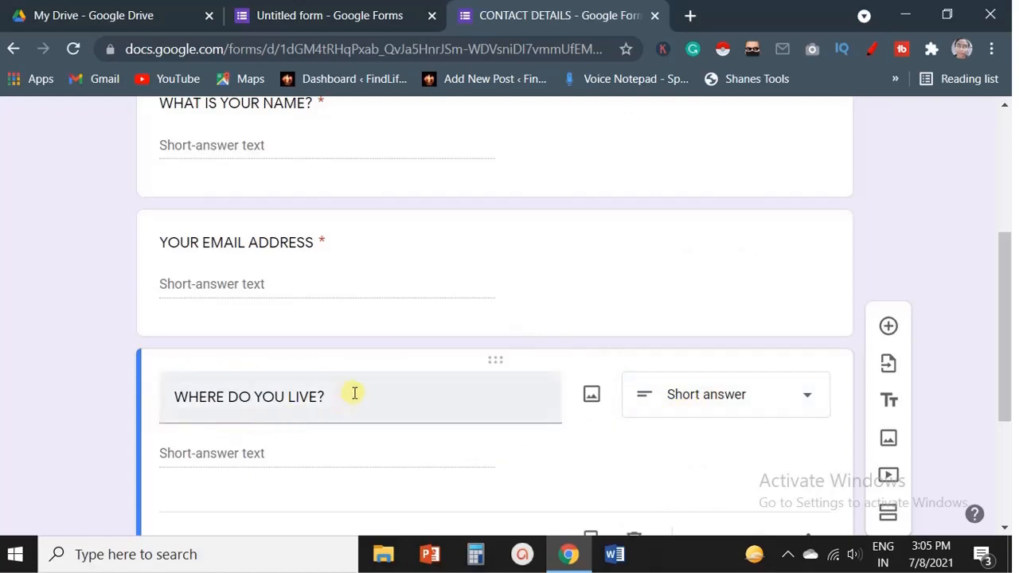
Make the question multiple choice with options DELHI, UP, BIHAR and GUJARAT.
{"action": "left_click", "coordinate": [694, 393]}
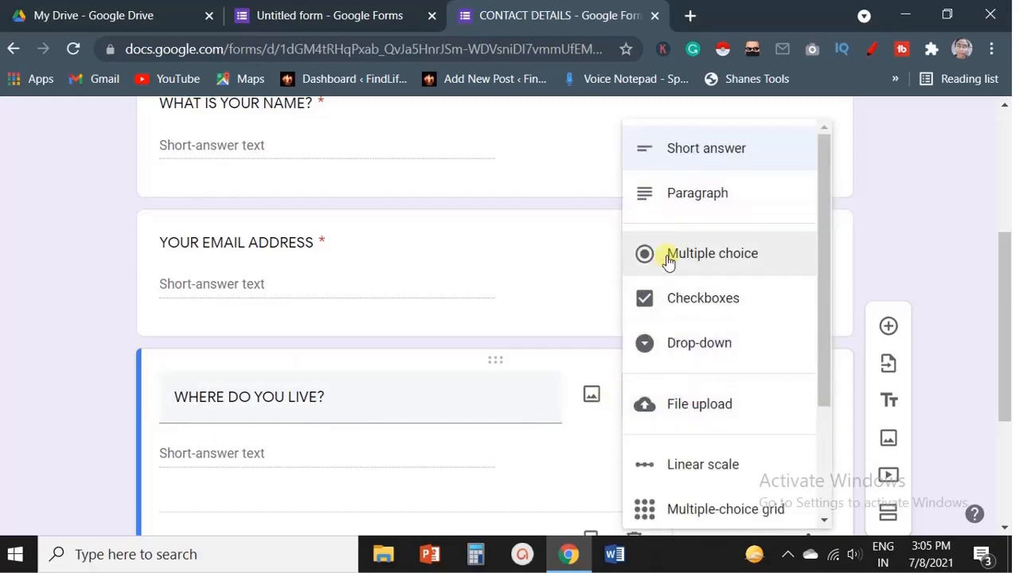
{"action": "left_click", "coordinate": [668, 263]}
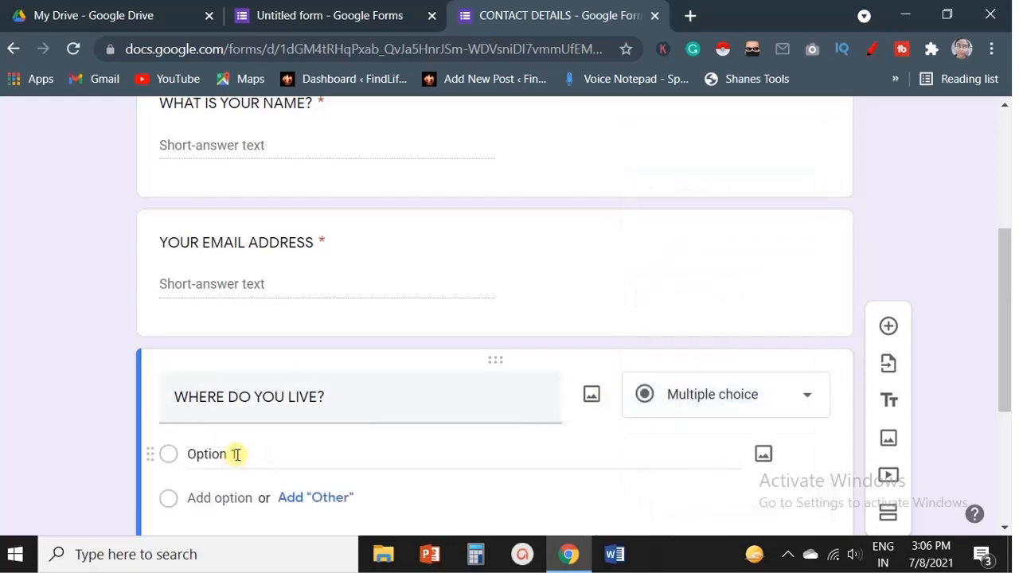
{"action": "left_click", "coordinate": [217, 358]}
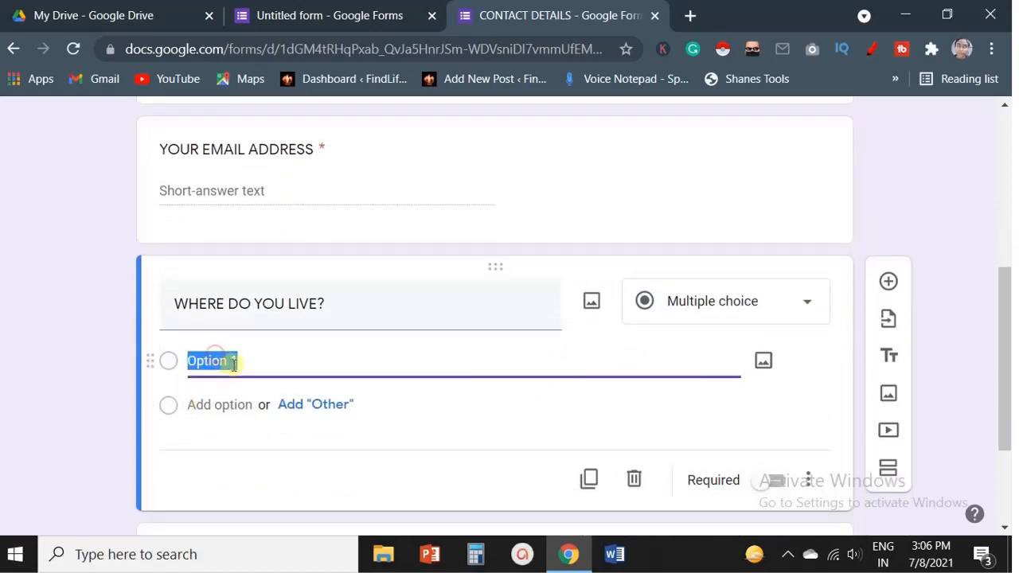
{"action": "type", "text": "DELHI"}
{"action": "left_click", "coordinate": [236, 404]}
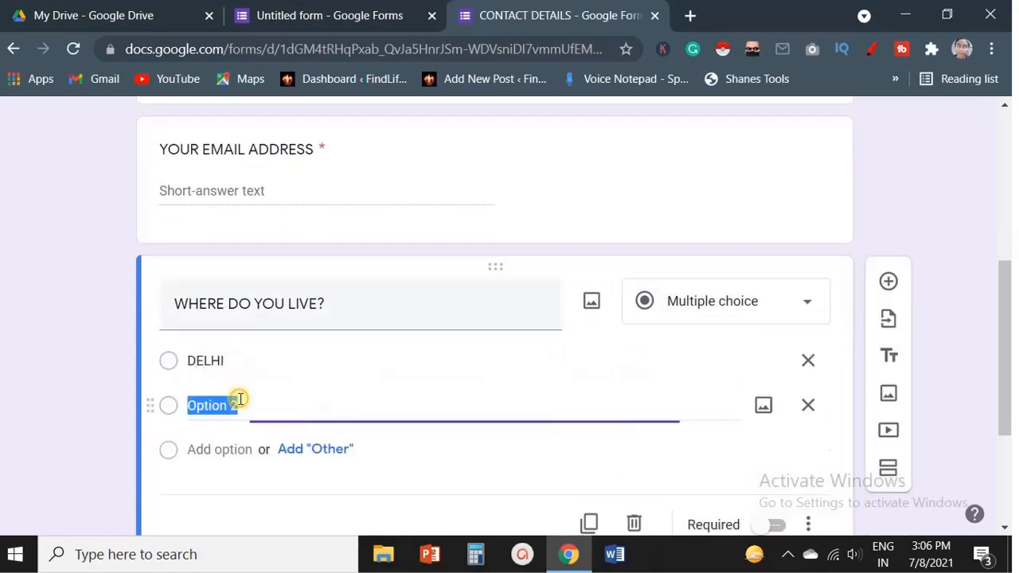
{"action": "type", "text": "U"}
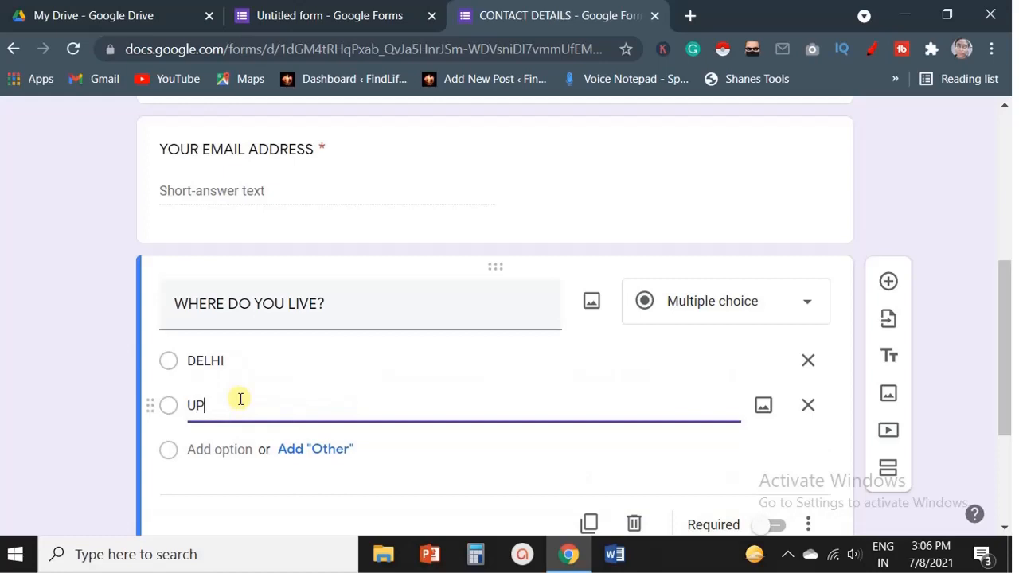
{"action": "type", "text": "P"}
{"action": "left_click", "coordinate": [230, 449]}
{"action": "type", "text": "BIHAR"}
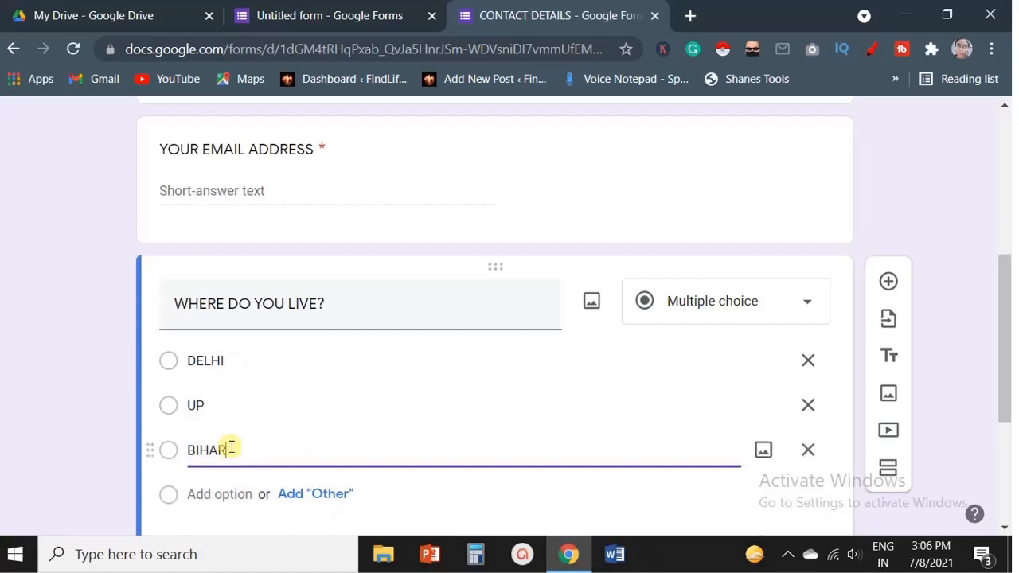
{"action": "left_click", "coordinate": [213, 494]}
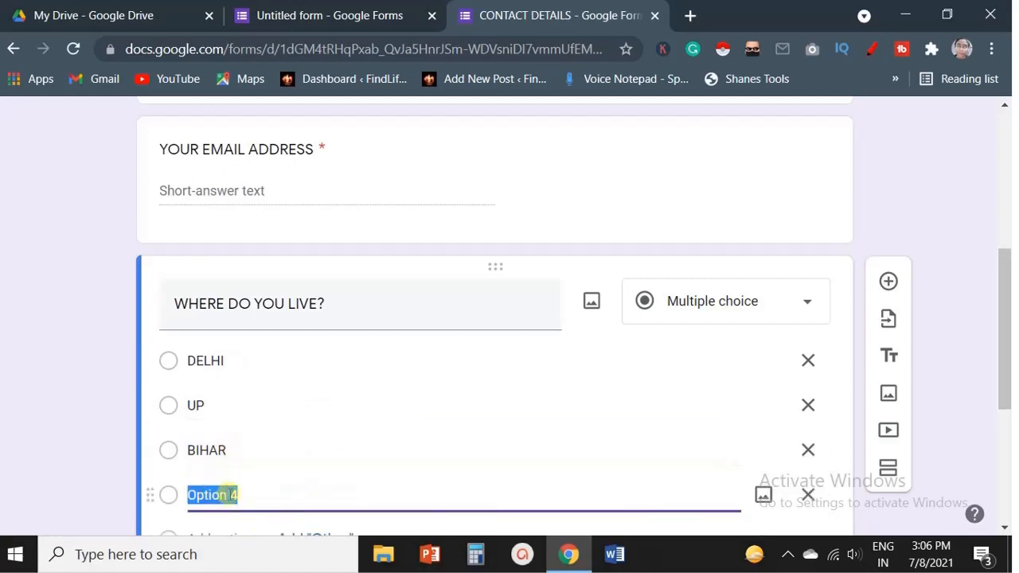
{"action": "type", "text": "GUJARAT"}
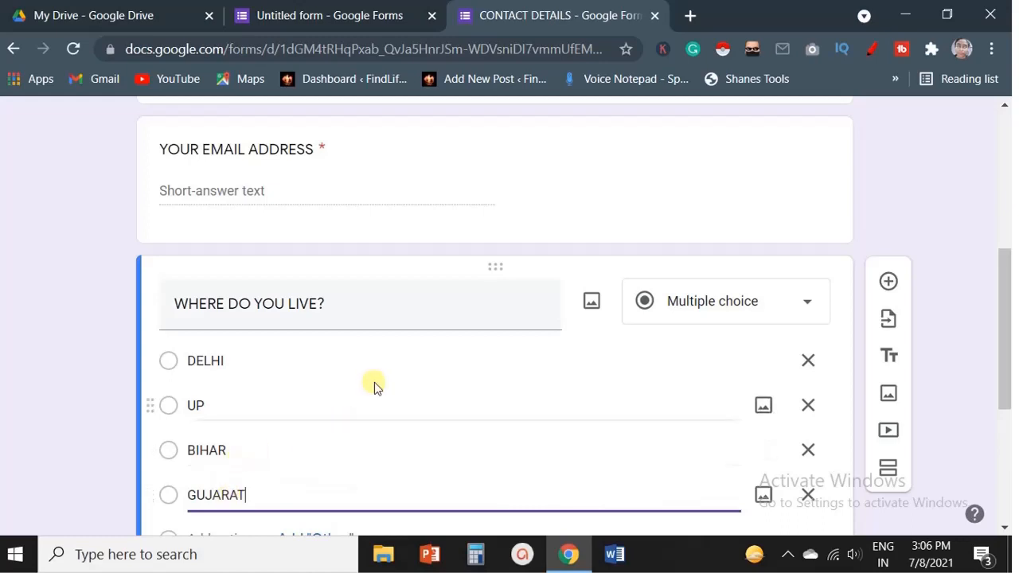
Mark the WHERE DO YOU LIVE? question as required.
{"action": "scroll", "coordinate": [517, 342], "scroll_direction": "down", "scroll_amount": 1}
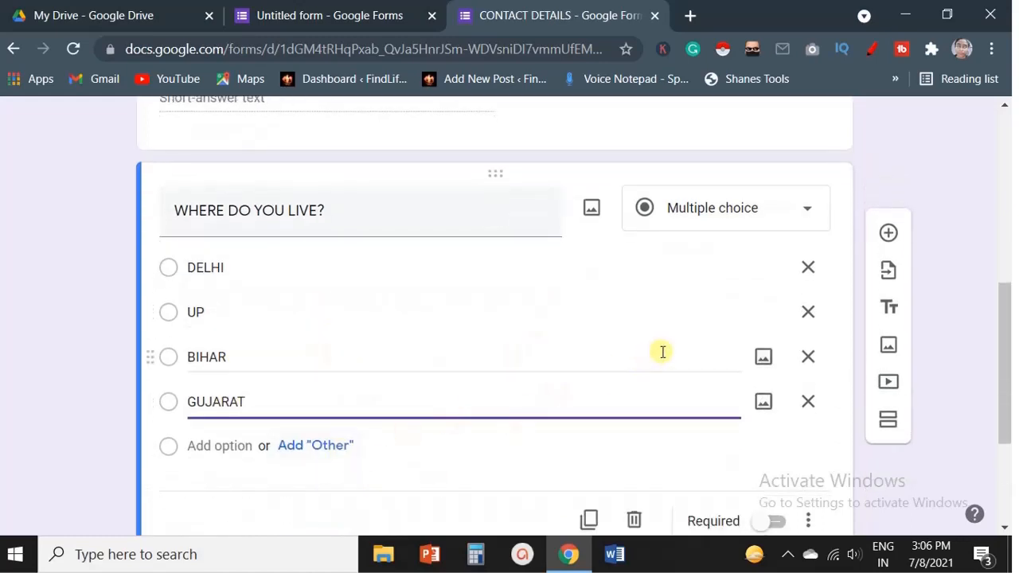
{"action": "left_click", "coordinate": [774, 521]}
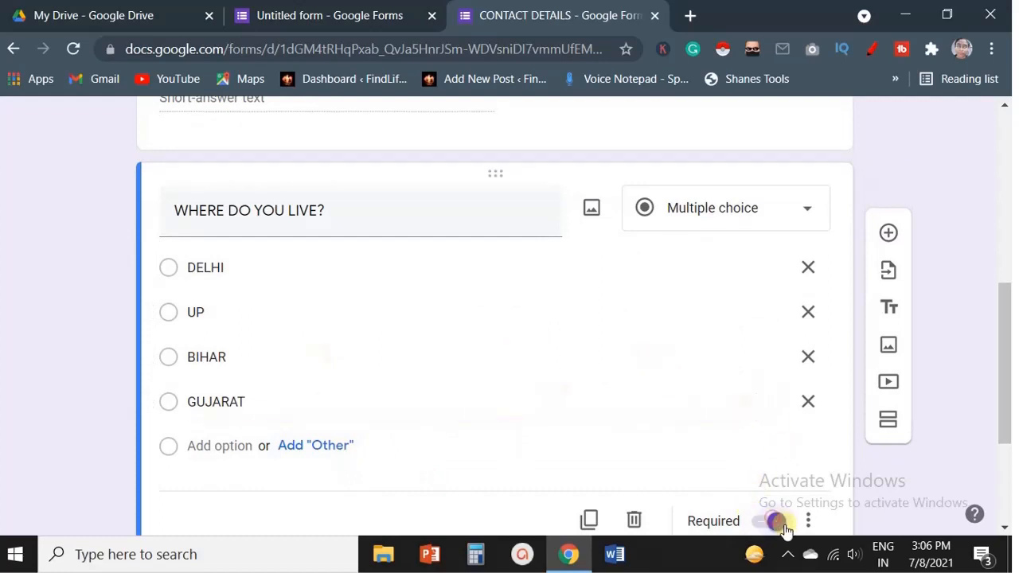
{"action": "scroll", "coordinate": [680, 433], "scroll_direction": "down", "scroll_amount": 2}
{"action": "scroll", "coordinate": [846, 266], "scroll_direction": "up", "scroll_amount": 1}
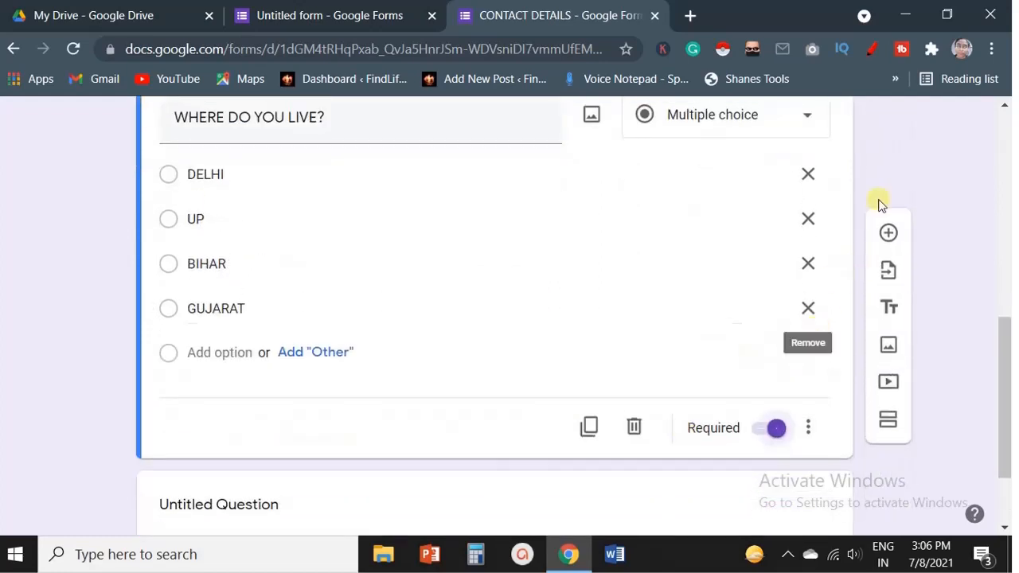
Add a checkbox question titled WHAT ARE YOUR HOBBIES? below the location question.
{"action": "left_click", "coordinate": [888, 235]}
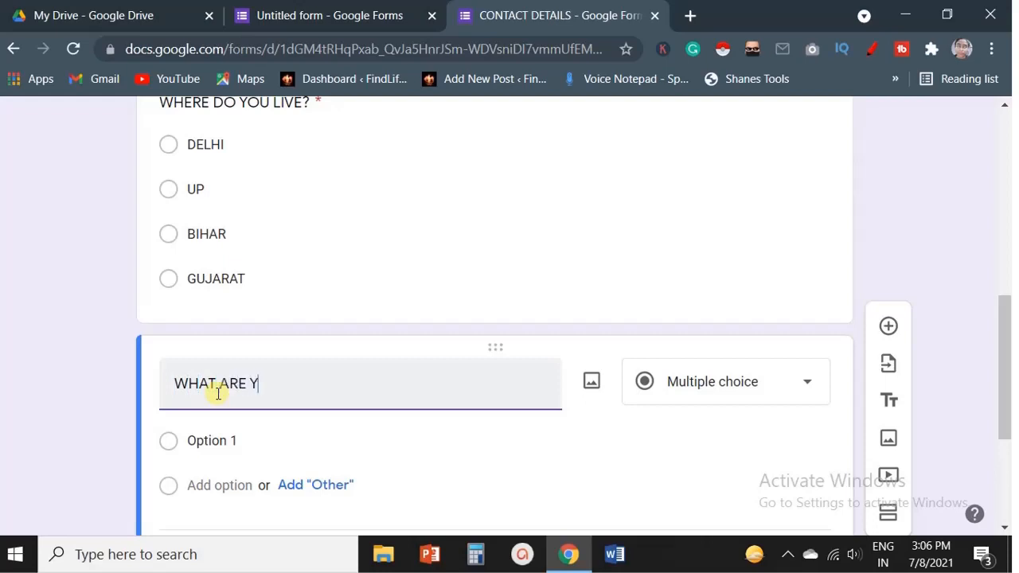
{"action": "type", "text": "WHAT ARE YOUR HOBBIES?"}
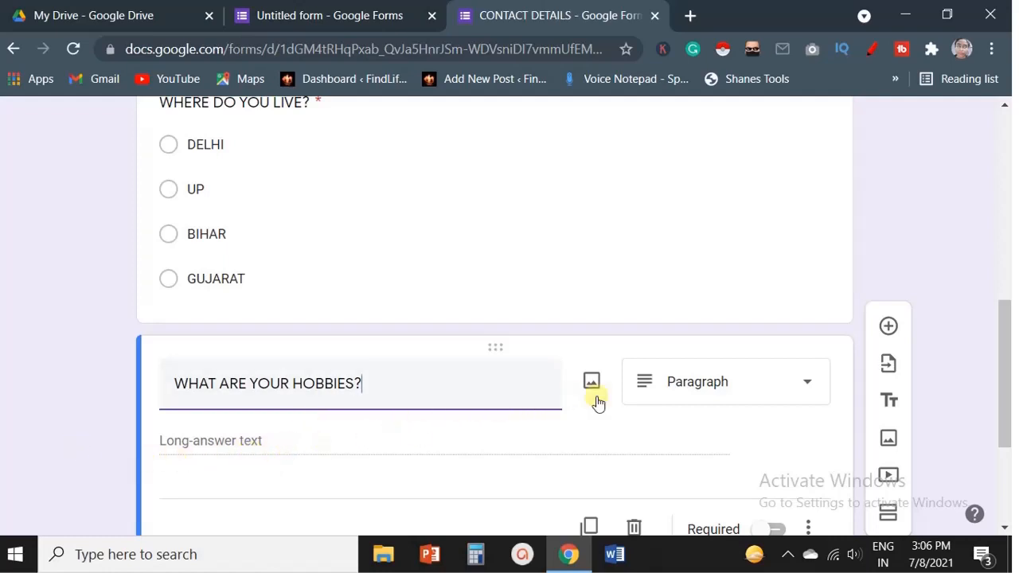
{"action": "left_click", "coordinate": [728, 386]}
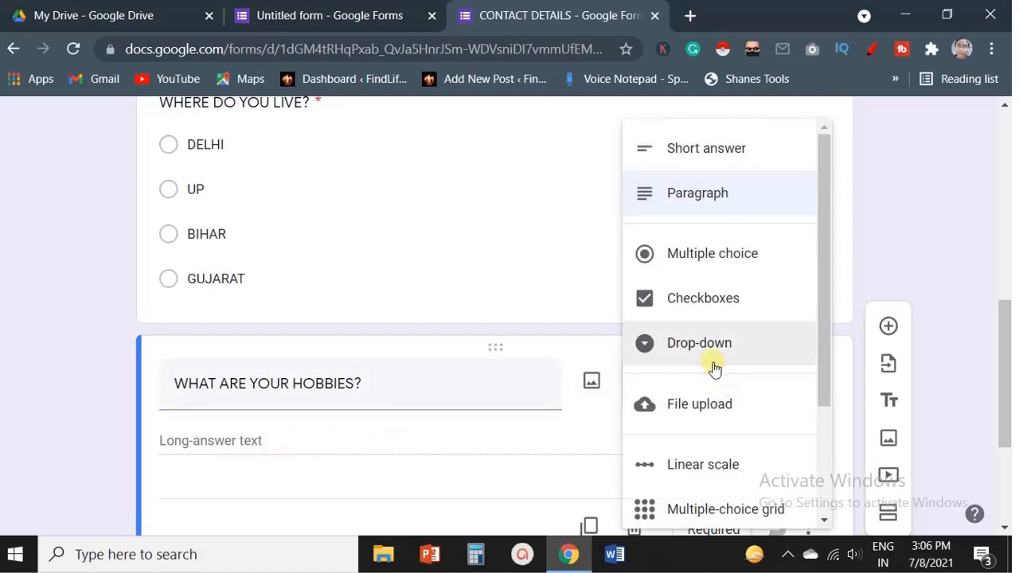
{"action": "left_click", "coordinate": [699, 312]}
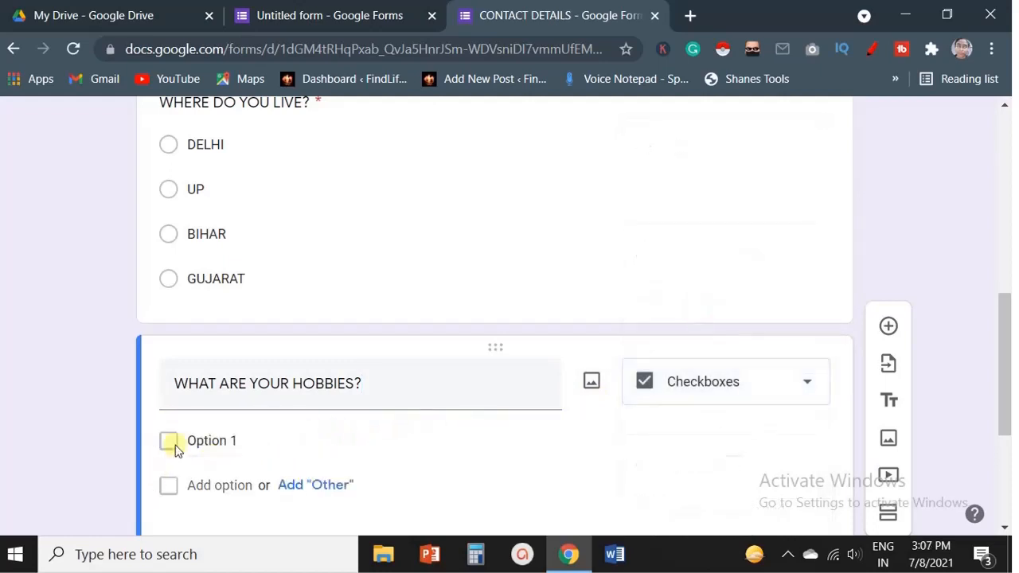
Fill in the hobby options SINGING, DANCING, CRICKET, PAINTING, READING and PHOTOGRAPHY.
{"action": "left_click", "coordinate": [205, 438]}
{"action": "type", "text": "SINGING"}
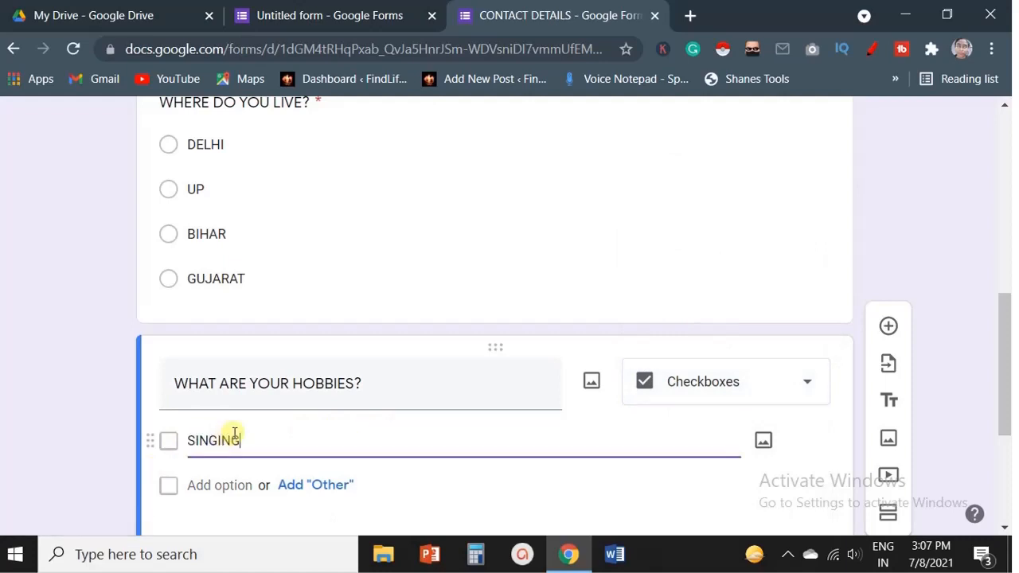
{"action": "left_click", "coordinate": [225, 485]}
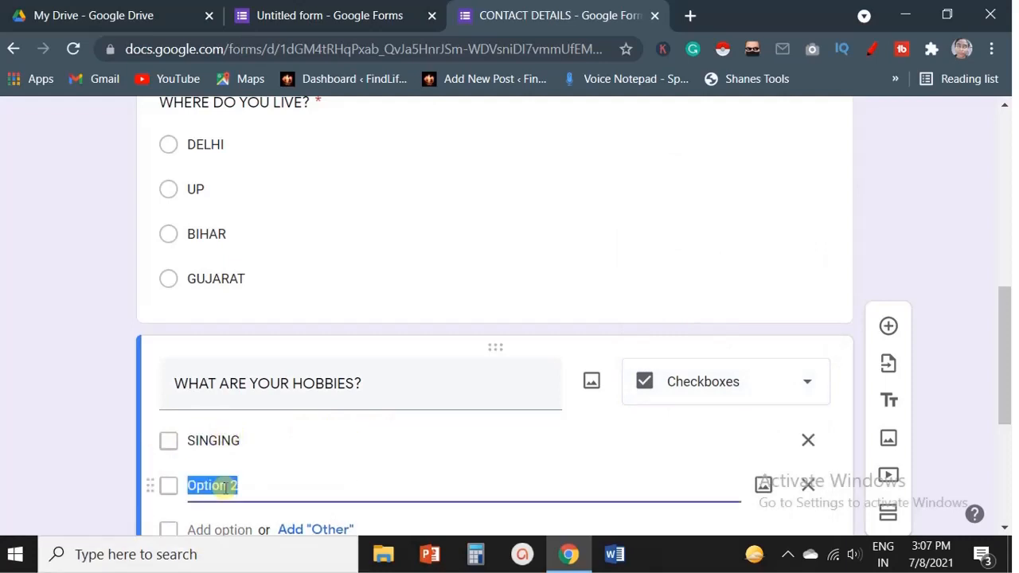
{"action": "type", "text": "DANC"}
{"action": "scroll", "coordinate": [225, 487], "scroll_direction": "down", "scroll_amount": 1}
{"action": "left_click", "coordinate": [221, 437]}
{"action": "type", "text": "CRICKET"}
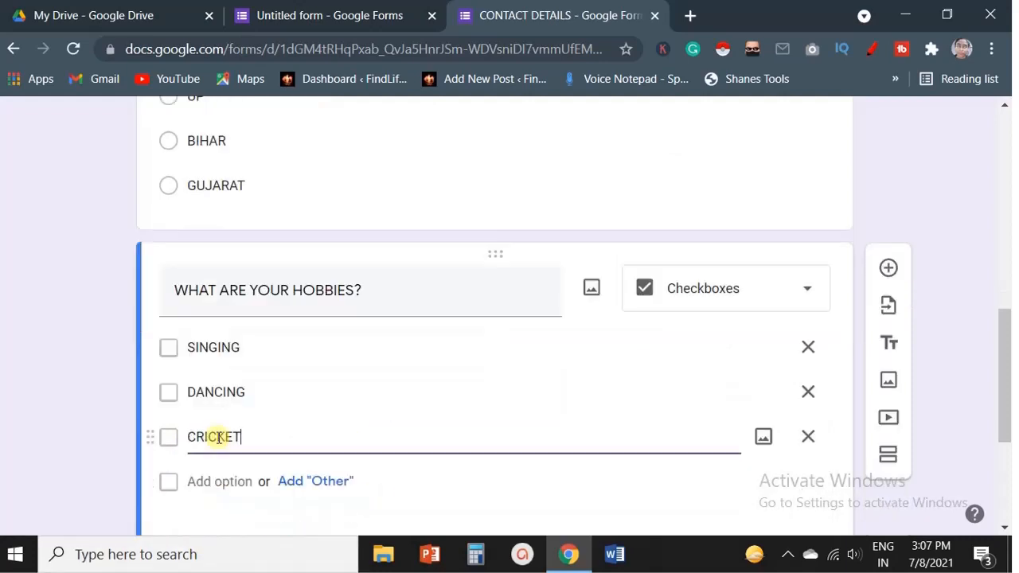
{"action": "left_click", "coordinate": [221, 483]}
{"action": "type", "text": "PAINING"}
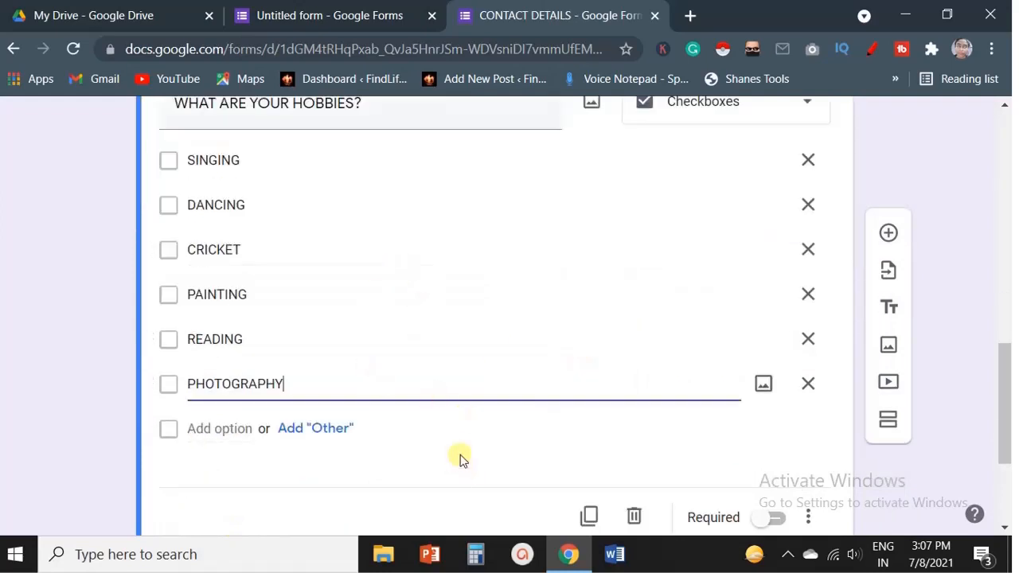
Scroll through the form to review all questions added so far.
{"action": "scroll", "coordinate": [458, 462], "scroll_direction": "up", "scroll_amount": 3}
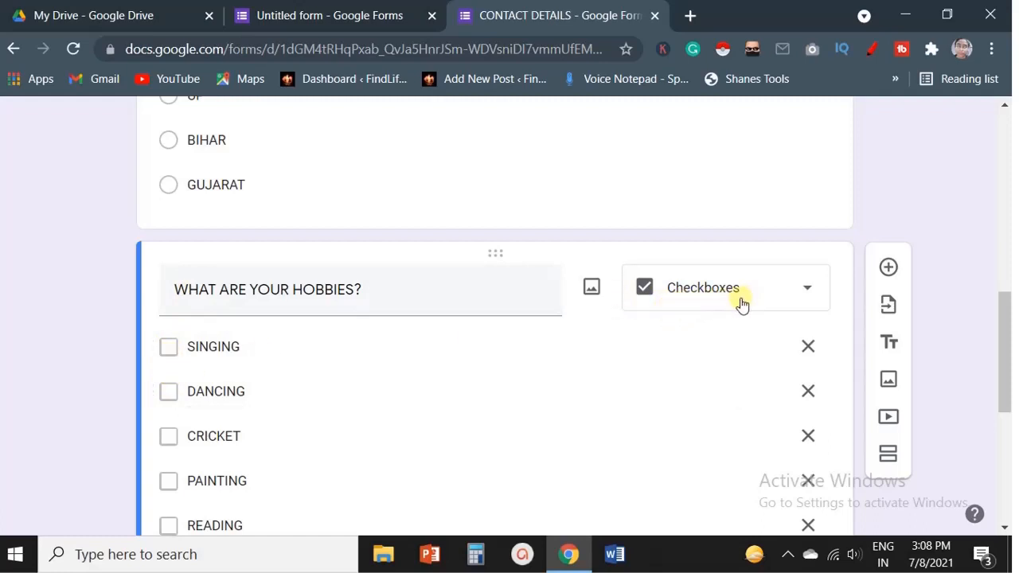
{"action": "scroll", "coordinate": [617, 364], "scroll_direction": "down", "scroll_amount": 2}
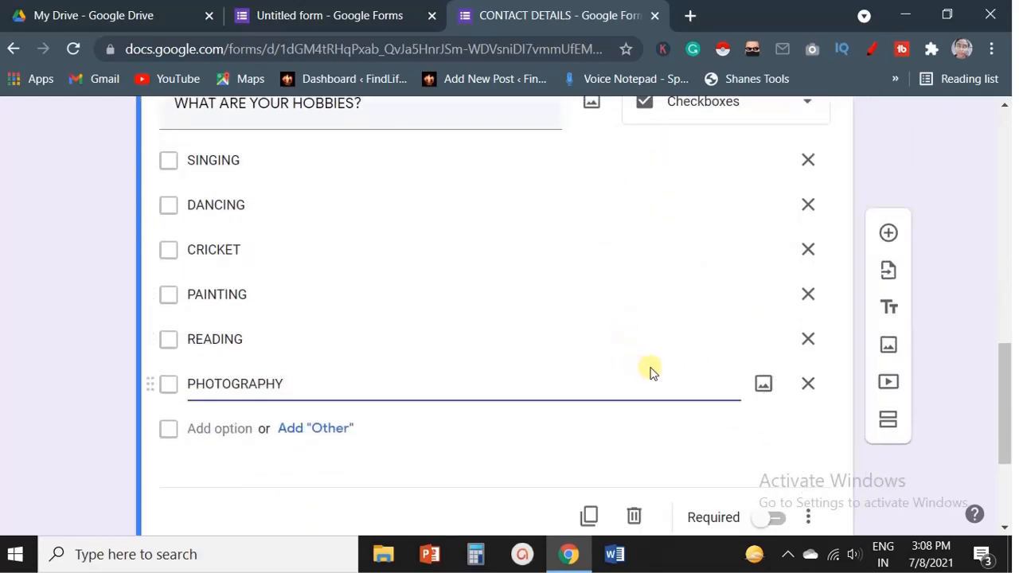
{"action": "scroll", "coordinate": [685, 328], "scroll_direction": "down", "scroll_amount": 1}
{"action": "scroll", "coordinate": [685, 326], "scroll_direction": "down", "scroll_amount": 1}
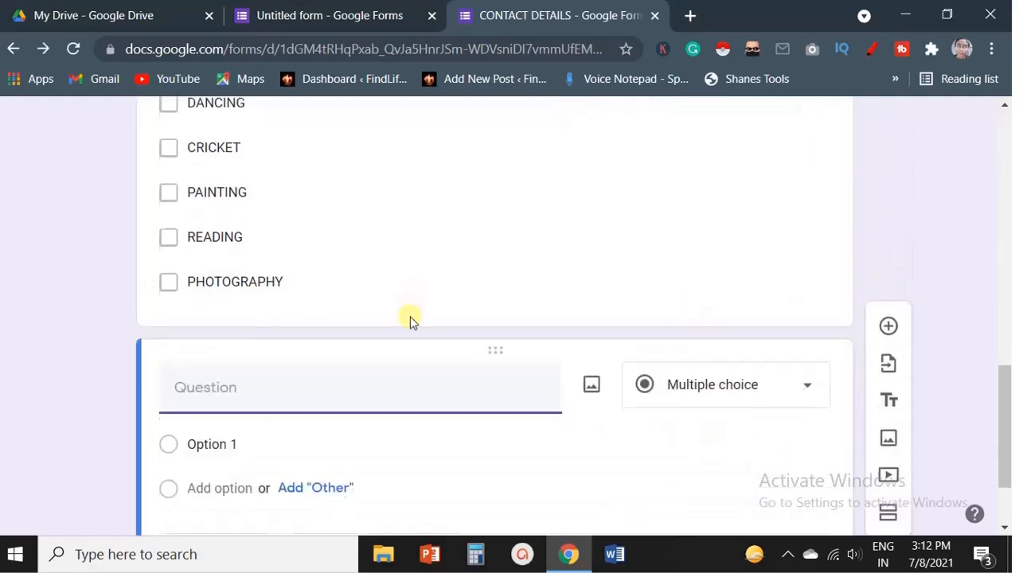
{"action": "scroll", "coordinate": [410, 319], "scroll_direction": "up", "scroll_amount": 5}
{"action": "scroll", "coordinate": [411, 319], "scroll_direction": "up", "scroll_amount": 7}
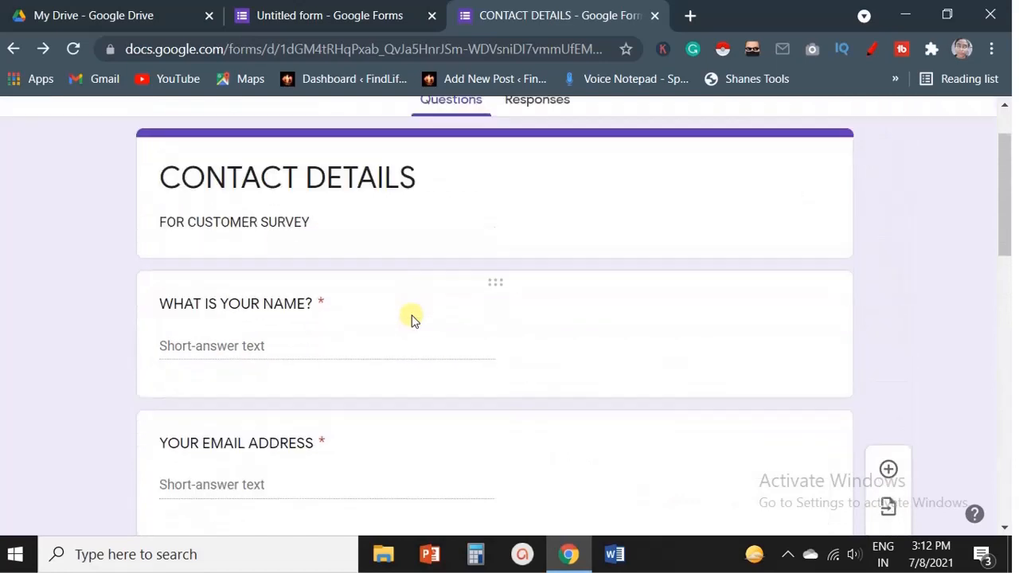
{"action": "scroll", "coordinate": [411, 320], "scroll_direction": "down", "scroll_amount": 10}
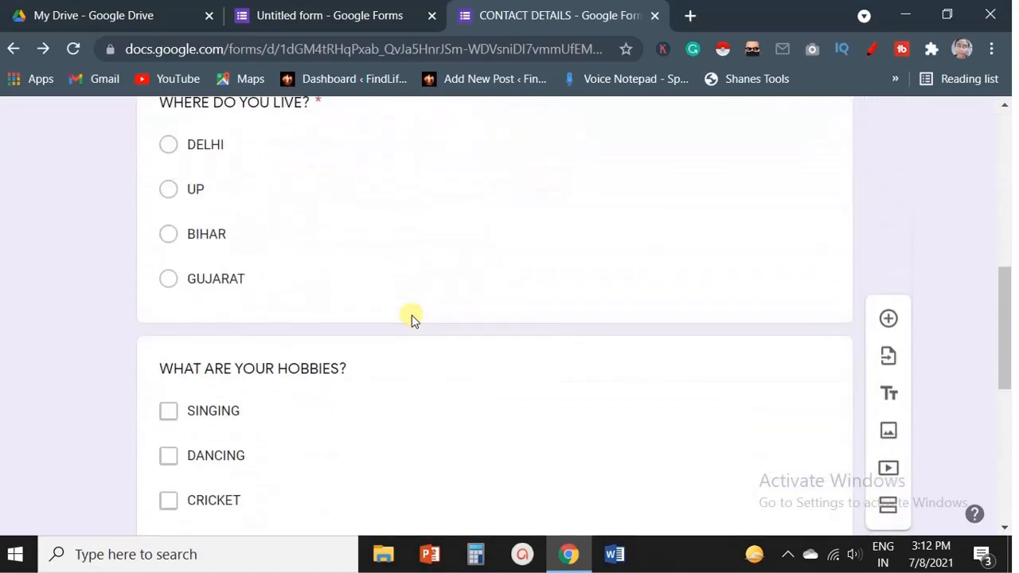
{"action": "scroll", "coordinate": [411, 320], "scroll_direction": "down", "scroll_amount": 3}
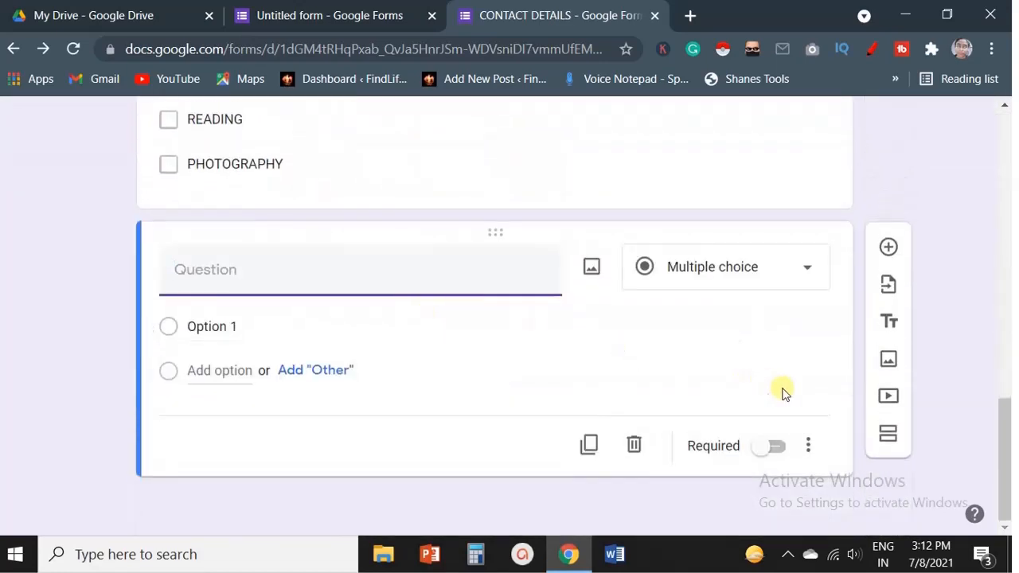
Add a new section to the form and title it INCOME INFORMATION.
{"action": "left_click", "coordinate": [889, 440]}
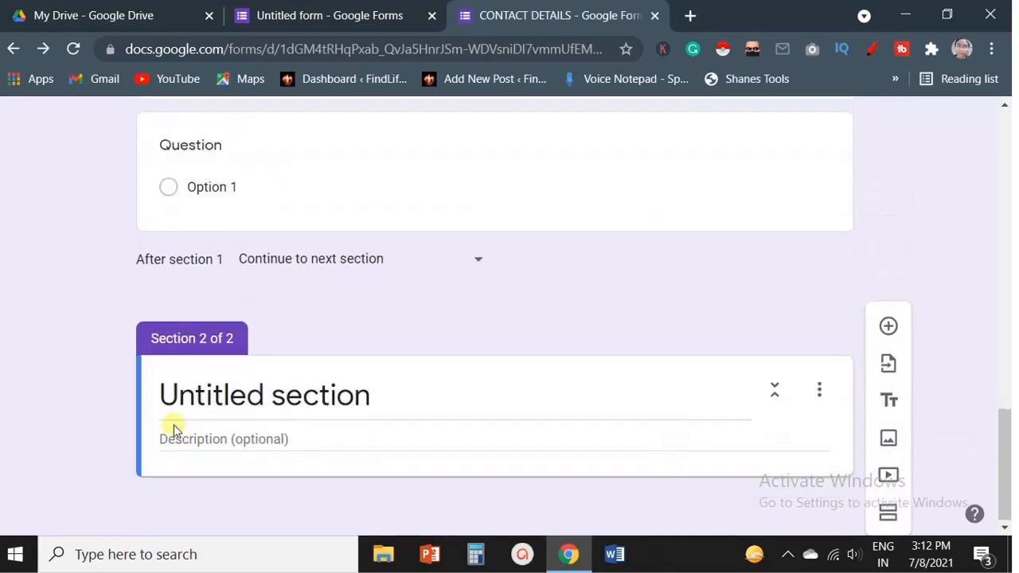
{"action": "left_click", "coordinate": [241, 400]}
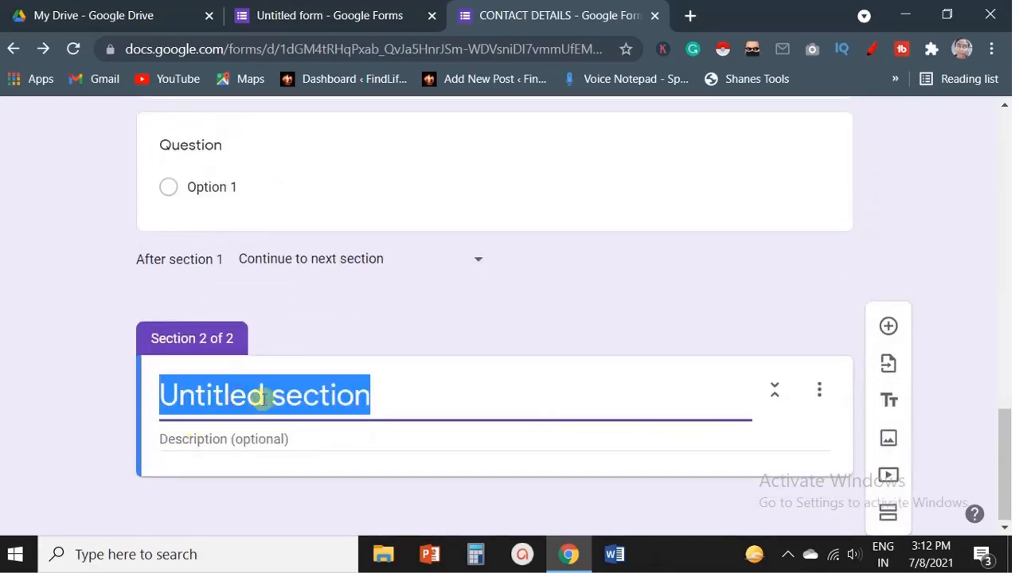
{"action": "type", "text": "INCOME INF"}
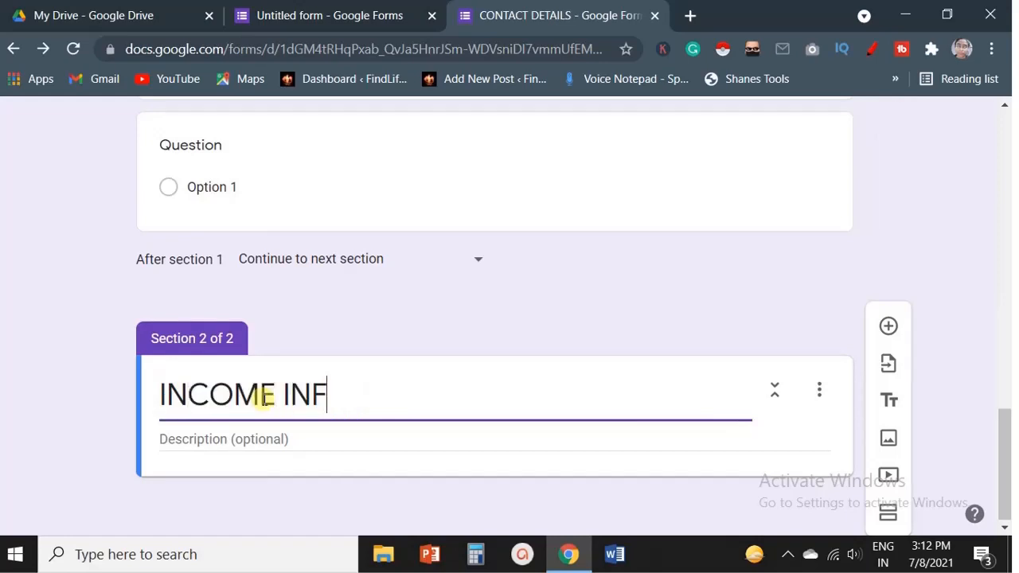
{"action": "type", "text": "ORMATION"}
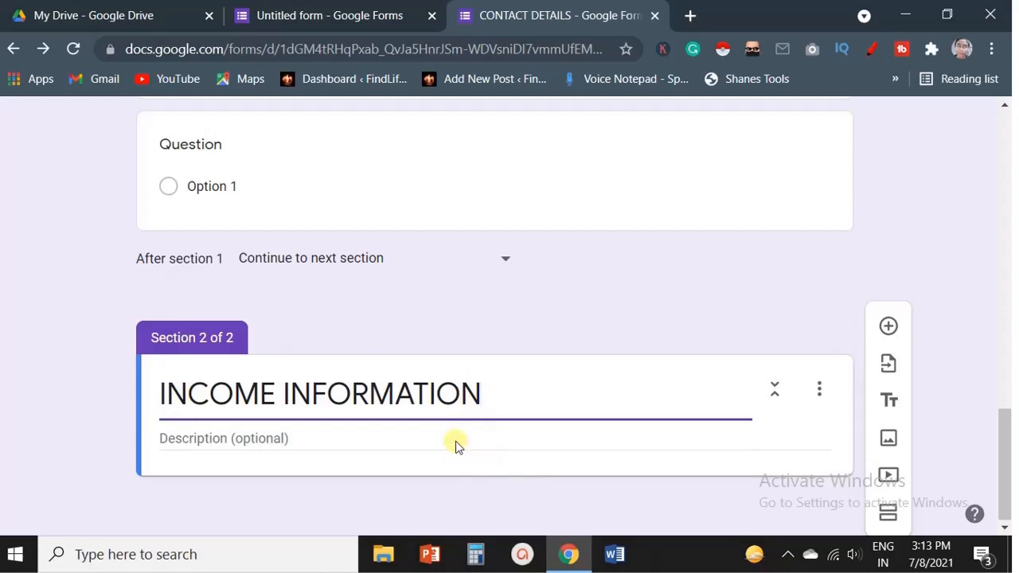
Add a multiple choice question titled WHAT IS YOUR ANNUAL INCOME? to the INCOME INFORMATION section.
{"action": "key", "text": "Return"}
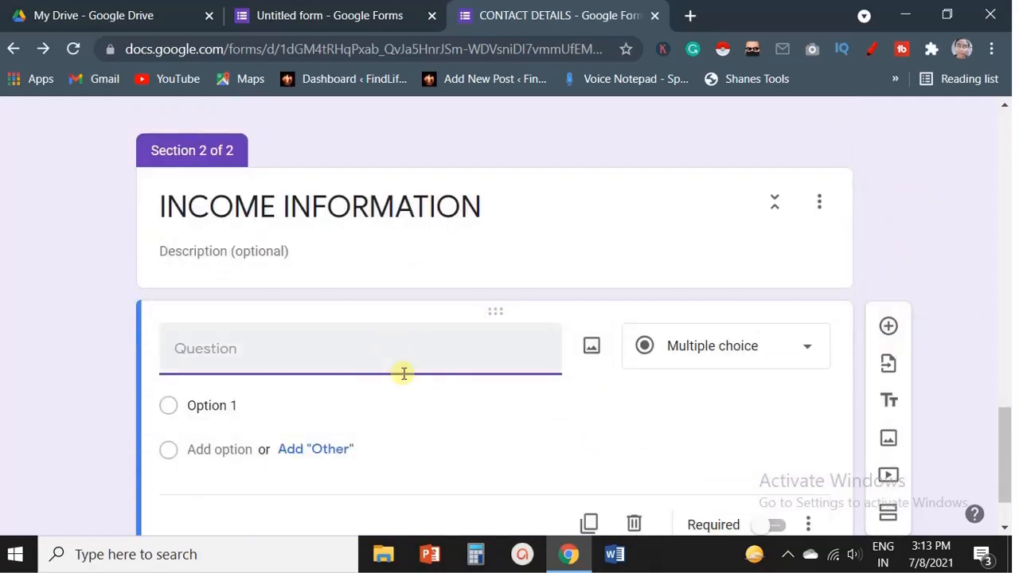
{"action": "type", "text": "WHAT IS YOUR ANNUAL INCOME?"}
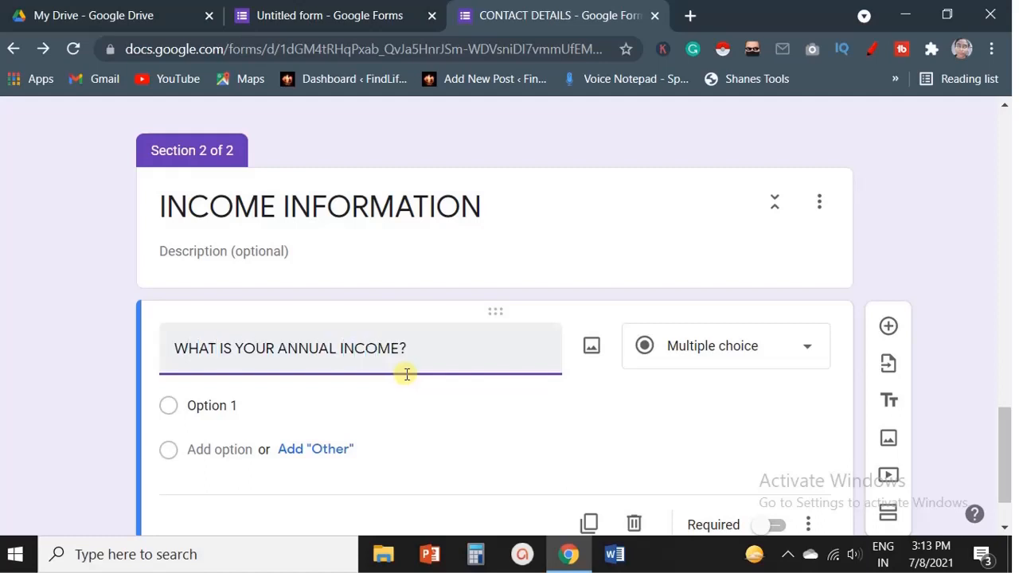
{"action": "left_click", "coordinate": [200, 406]}
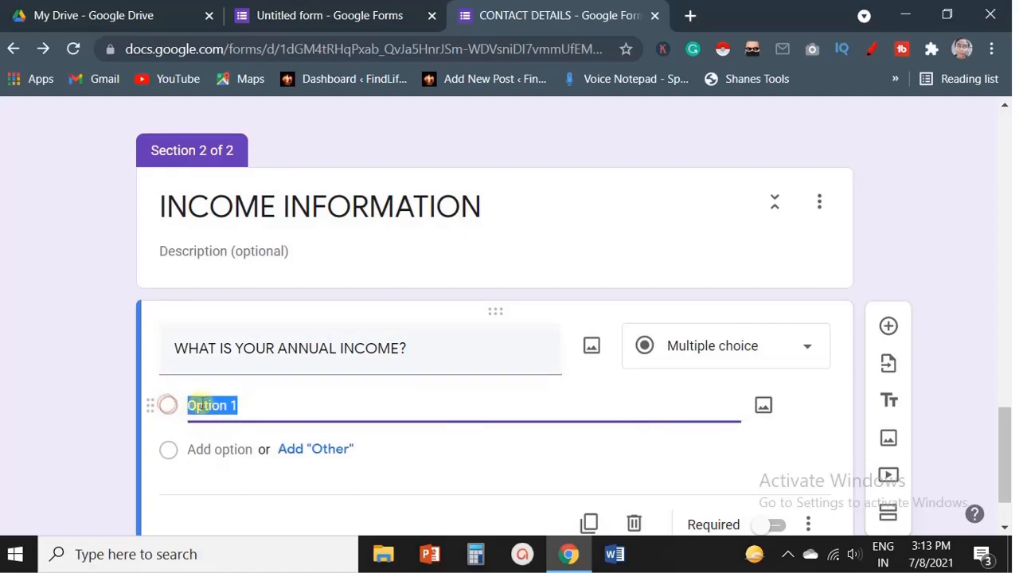
{"action": "left_click", "coordinate": [205, 403]}
{"action": "triple_click", "coordinate": [205, 403]}
{"action": "type", "text": "LESS THAN 50000"}
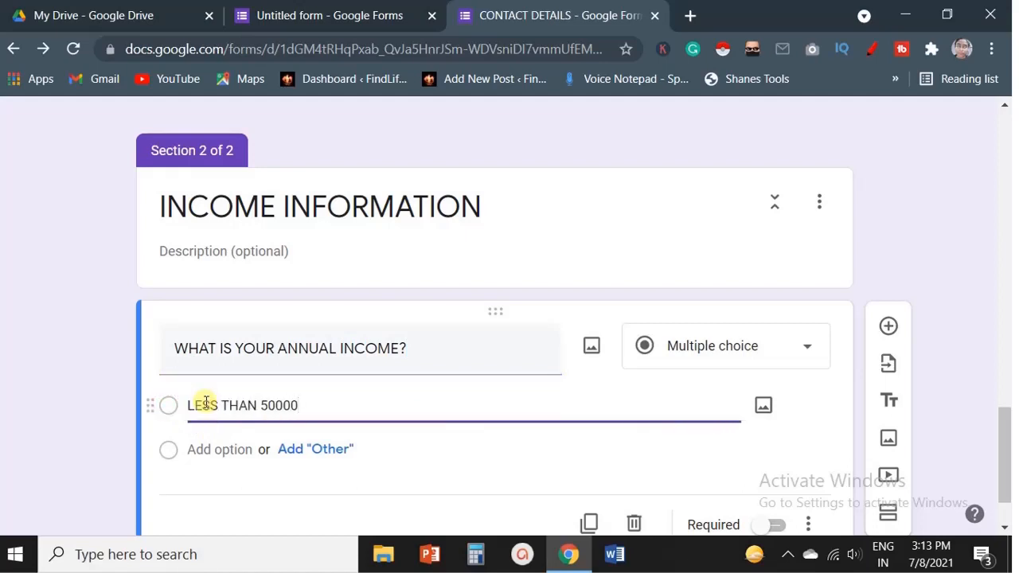
{"action": "left_click", "coordinate": [250, 448]}
{"action": "type", "text": "50000-100000"}
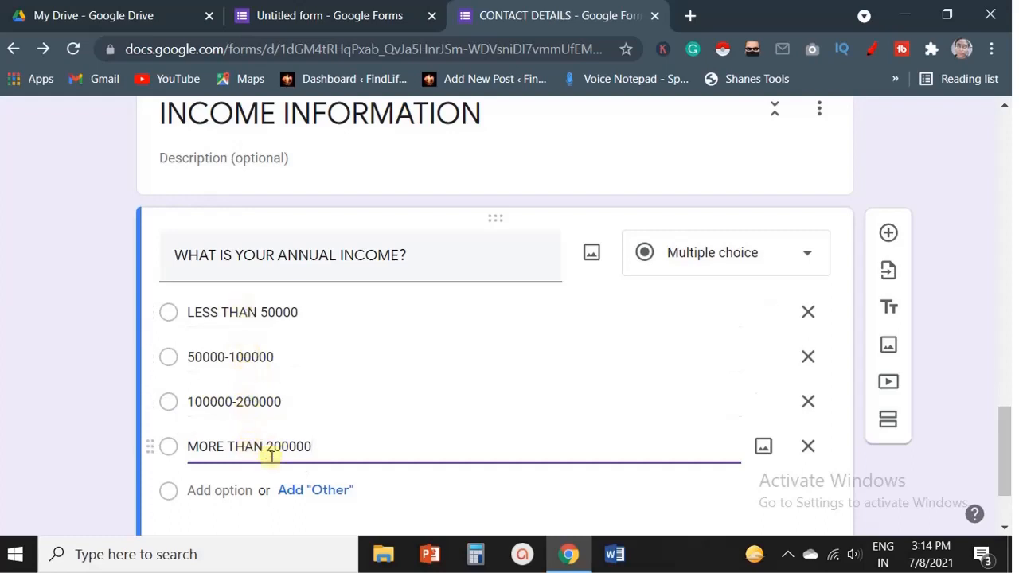
{"action": "scroll", "coordinate": [764, 438], "scroll_direction": "down", "scroll_amount": 2}
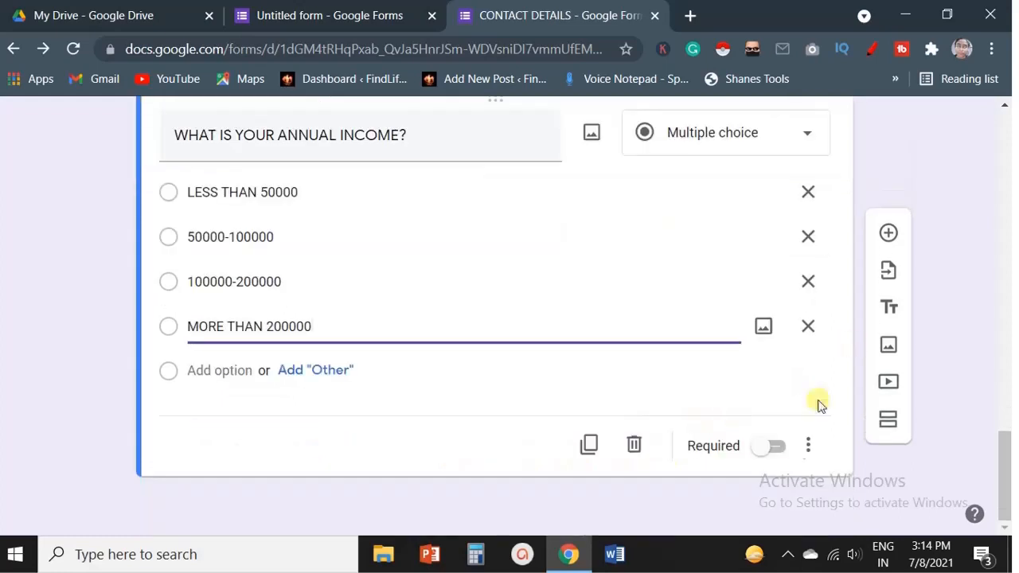
{"action": "left_click", "coordinate": [774, 449]}
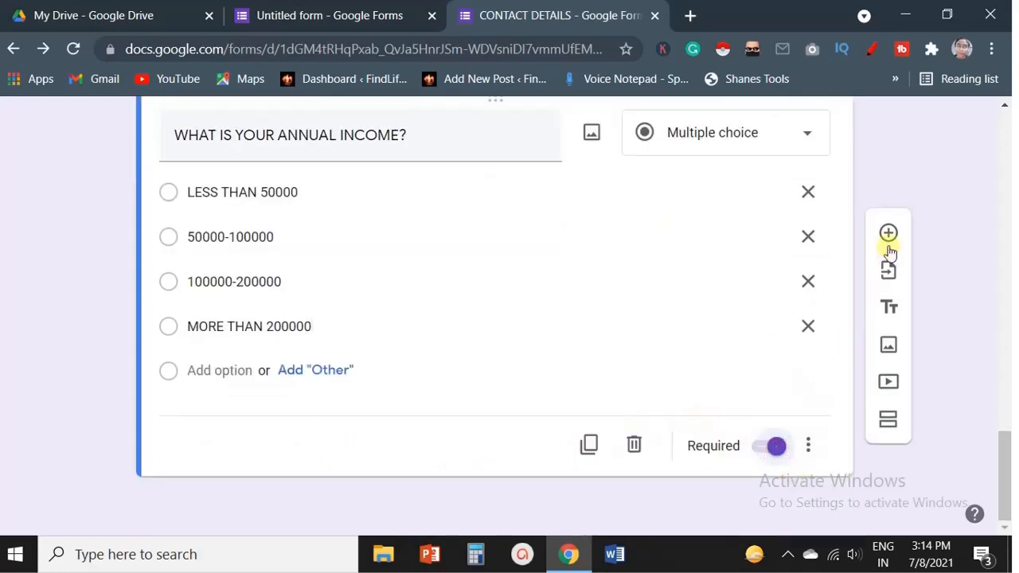
Add a third section to the form and title it EDUCATIONAL QUALIFICATIONS.
{"action": "left_click", "coordinate": [888, 422]}
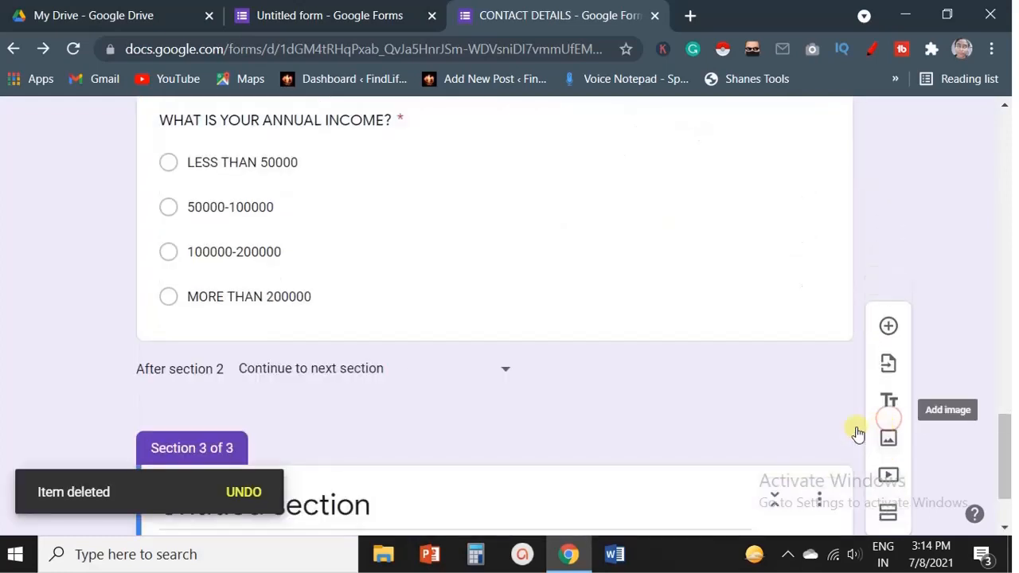
{"action": "type", "text": "E"}
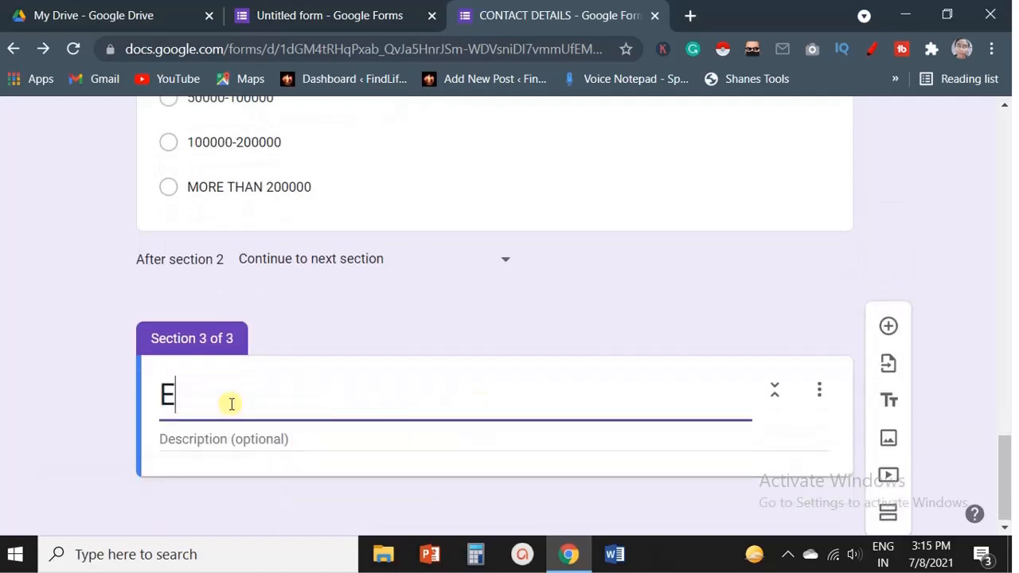
{"action": "type", "text": "DUCATIO"}
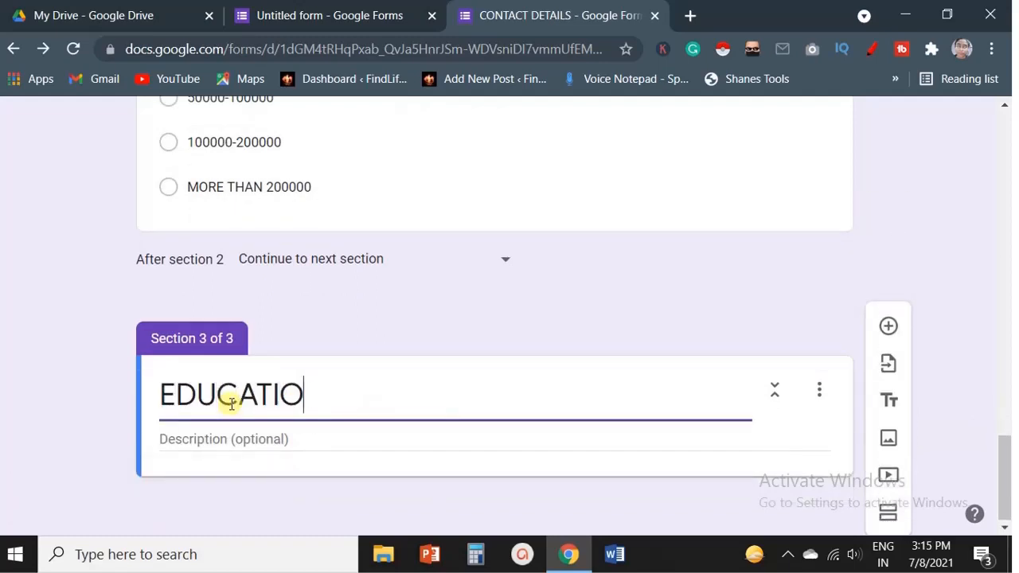
{"action": "type", "text": "NAL QUALIFICATIONS"}
Add a required multiple choice question WHICH IS YOUR HIGHEST ACADEMIC DEGREE? with options 10TH, 12TH, GRADUATION and POST-GRADUATION.
{"action": "left_click", "coordinate": [888, 325]}
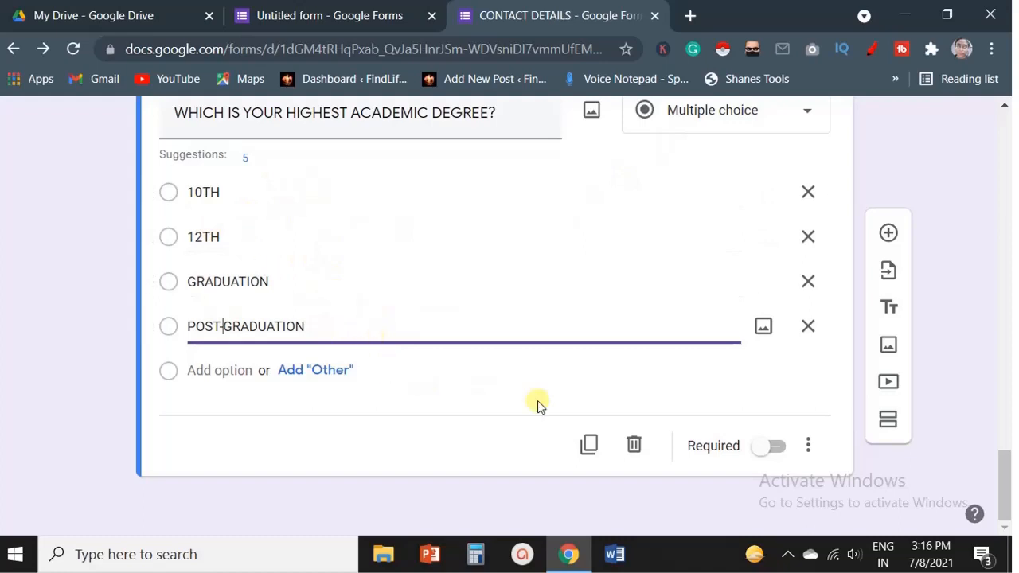
{"action": "left_click", "coordinate": [772, 445]}
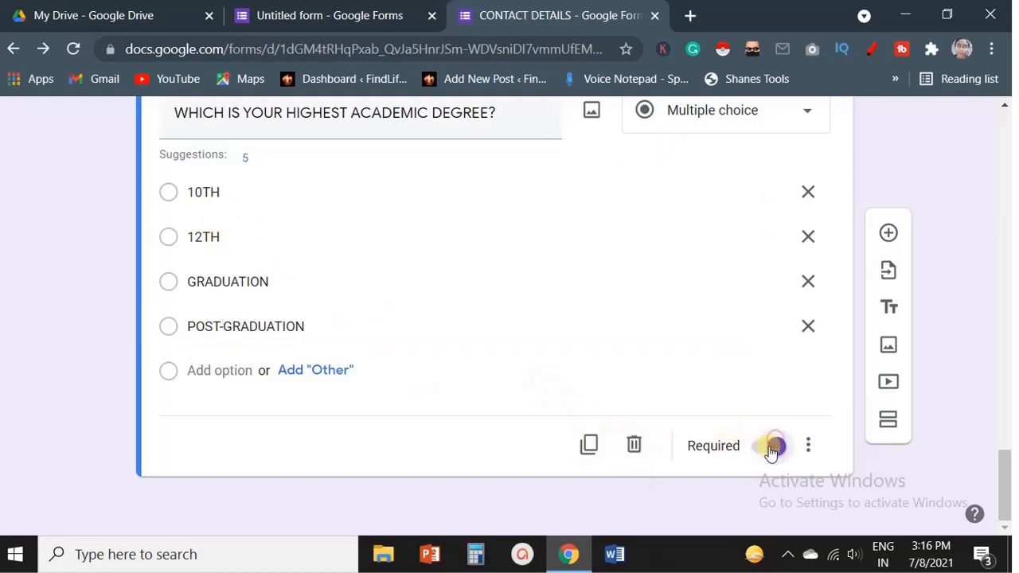
Open a preview of the form and scroll through its first section's questions.
{"action": "scroll", "coordinate": [449, 291], "scroll_direction": "up", "scroll_amount": 1}
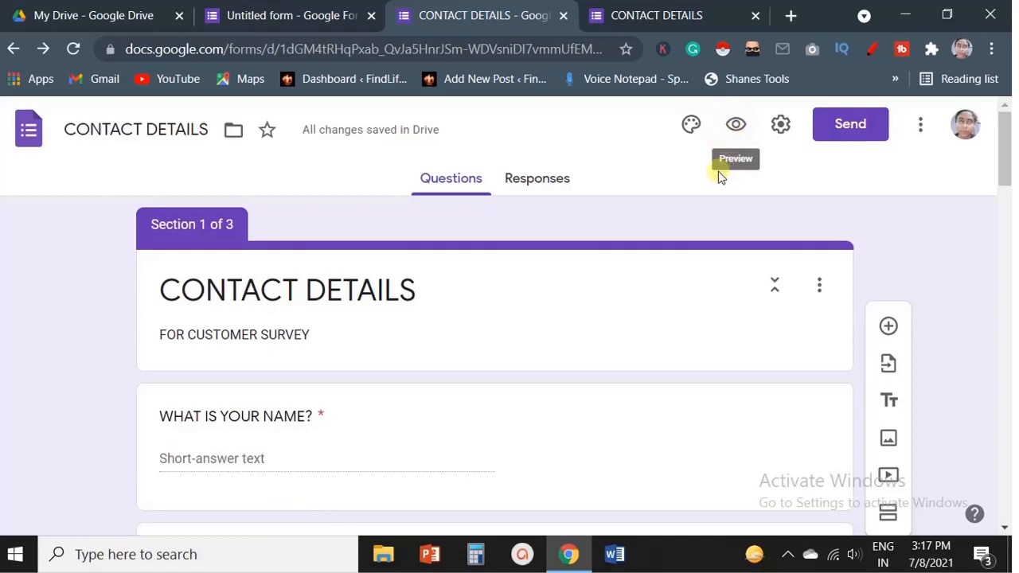
{"action": "left_click", "coordinate": [735, 132]}
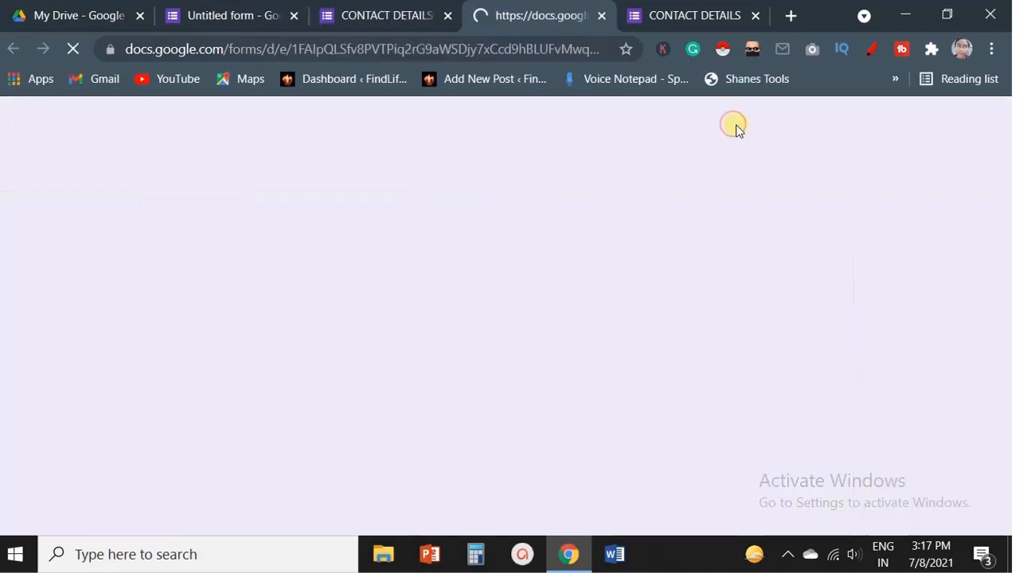
{"action": "scroll", "coordinate": [427, 297], "scroll_direction": "down", "scroll_amount": 7}
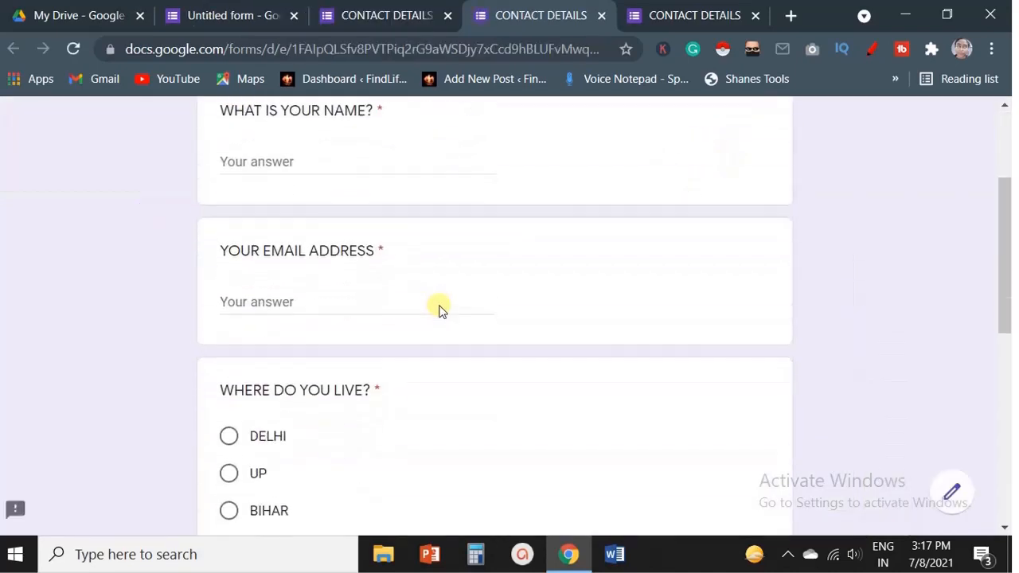
{"action": "scroll", "coordinate": [446, 295], "scroll_direction": "down", "scroll_amount": 2}
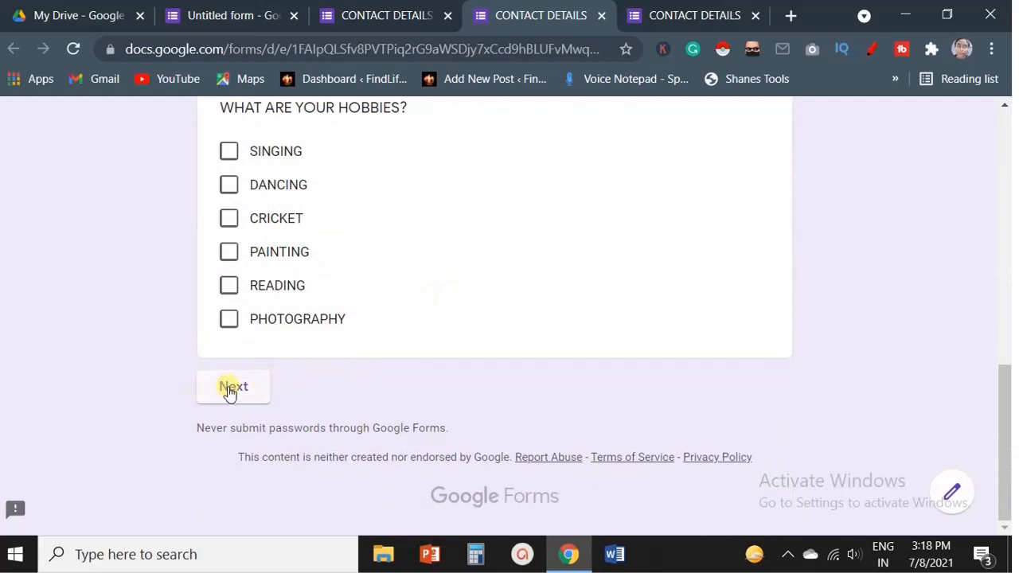
{"action": "scroll", "coordinate": [353, 391], "scroll_direction": "up", "scroll_amount": 8}
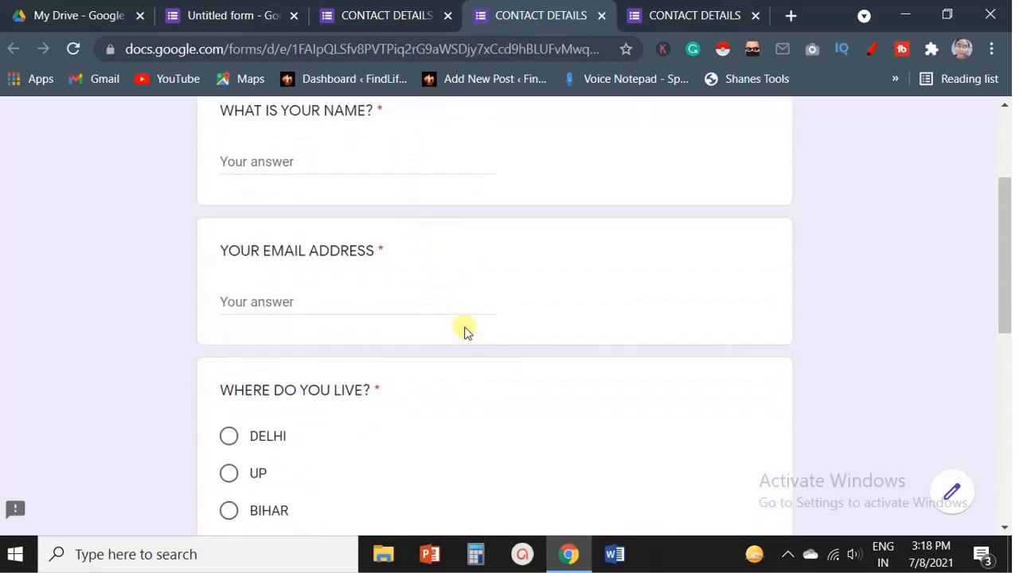
{"action": "scroll", "coordinate": [466, 332], "scroll_direction": "down", "scroll_amount": 6}
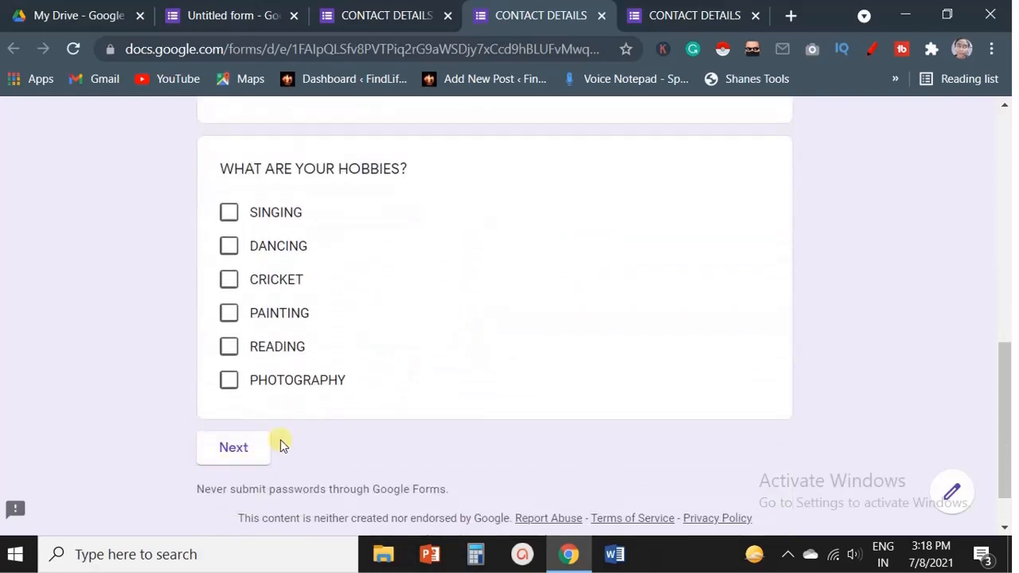
{"action": "scroll", "coordinate": [280, 444], "scroll_direction": "up", "scroll_amount": 10}
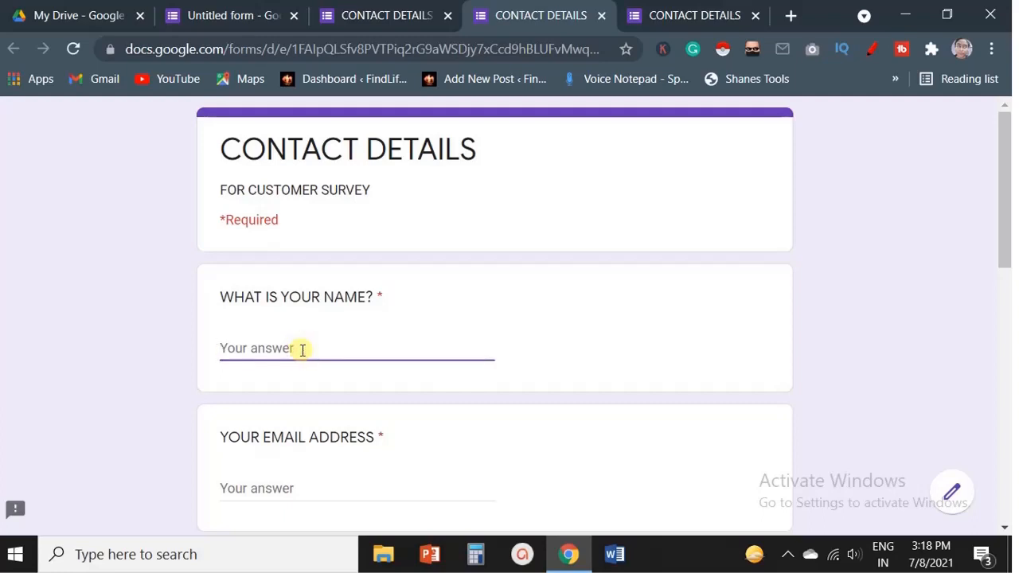
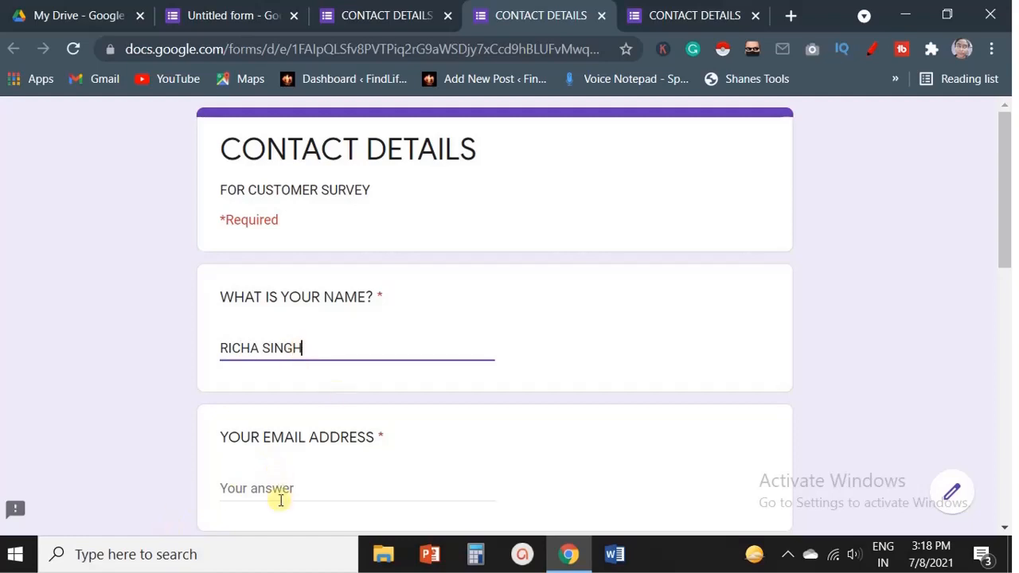
Fill in a respondent's full name and e-mail address in the form preview.
{"action": "type", "text": "RUCHA"}
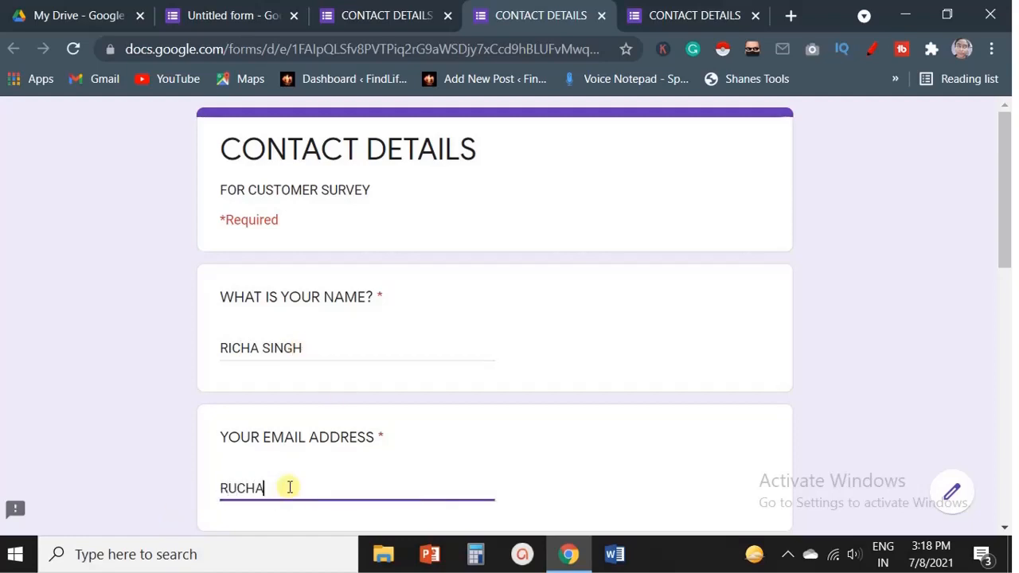
{"action": "scroll", "coordinate": [290, 487], "scroll_direction": "down", "scroll_amount": 7}
Tick SINGING, DANCING, PAINTING, READING and PHOTOGRAPHY as hobbies and continue to the next section.
{"action": "left_click", "coordinate": [229, 339]}
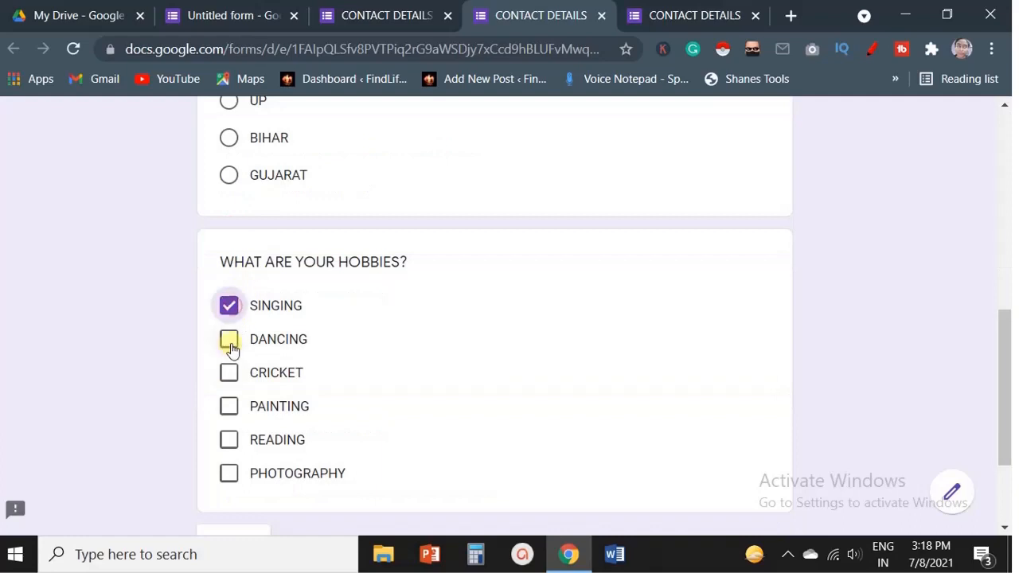
{"action": "left_click", "coordinate": [229, 406]}
{"action": "left_click", "coordinate": [229, 439]}
{"action": "left_click", "coordinate": [229, 474]}
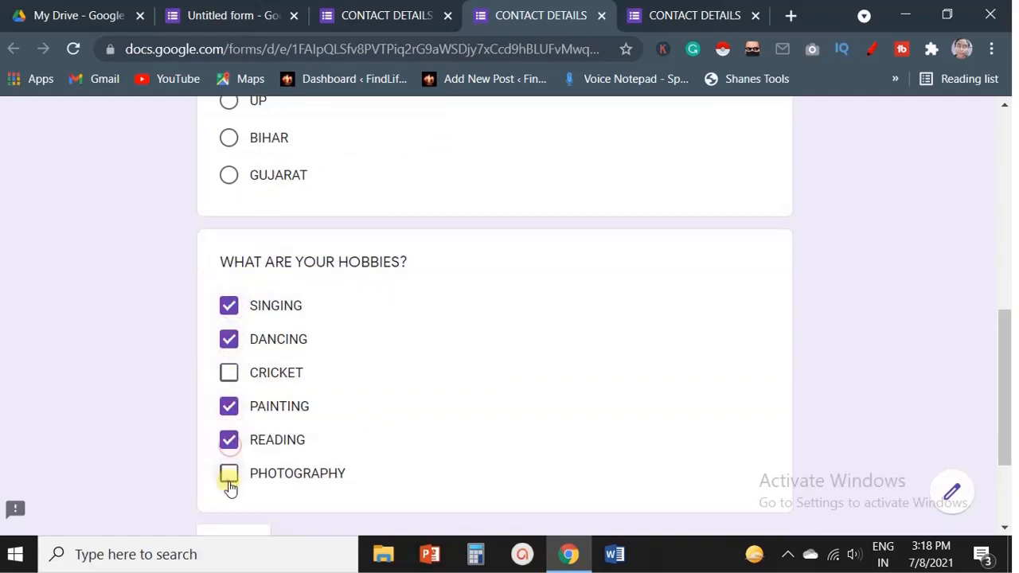
{"action": "scroll", "coordinate": [387, 342], "scroll_direction": "down", "scroll_amount": 2}
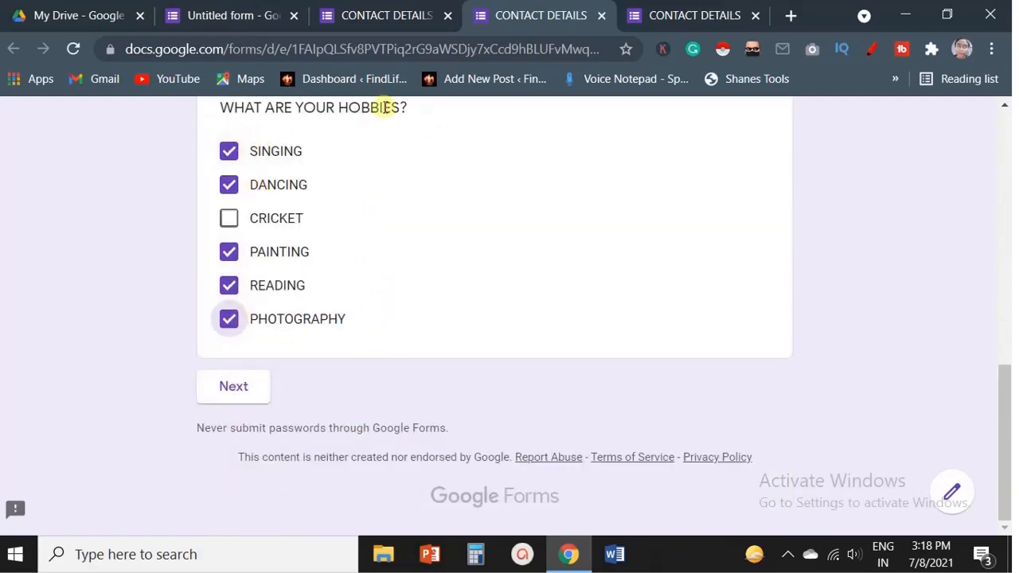
{"action": "left_click", "coordinate": [234, 388]}
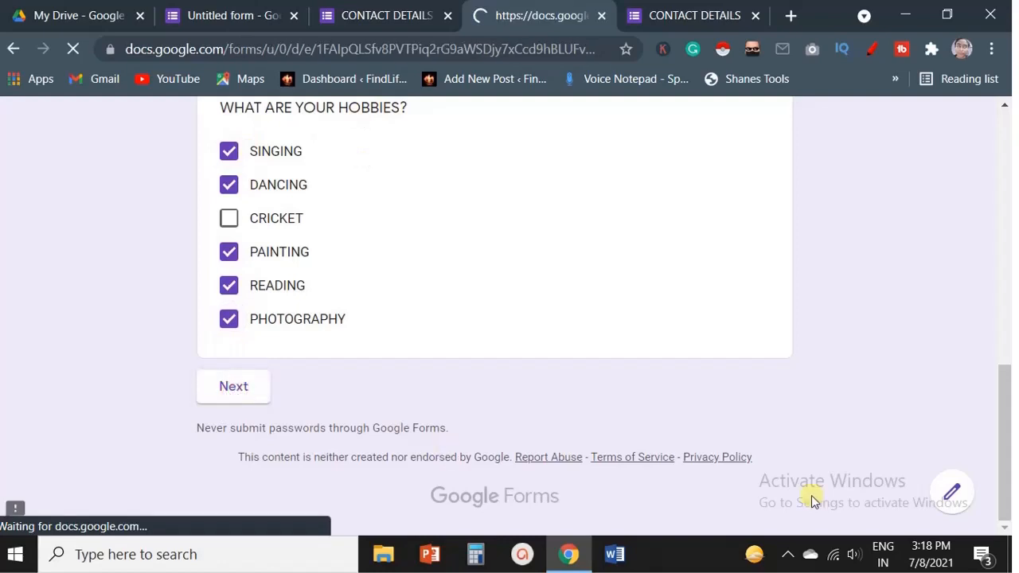
Choose MORE THAN 200000 as the annual income and continue to the next section.
{"action": "scroll", "coordinate": [512, 358], "scroll_direction": "down", "scroll_amount": 1}
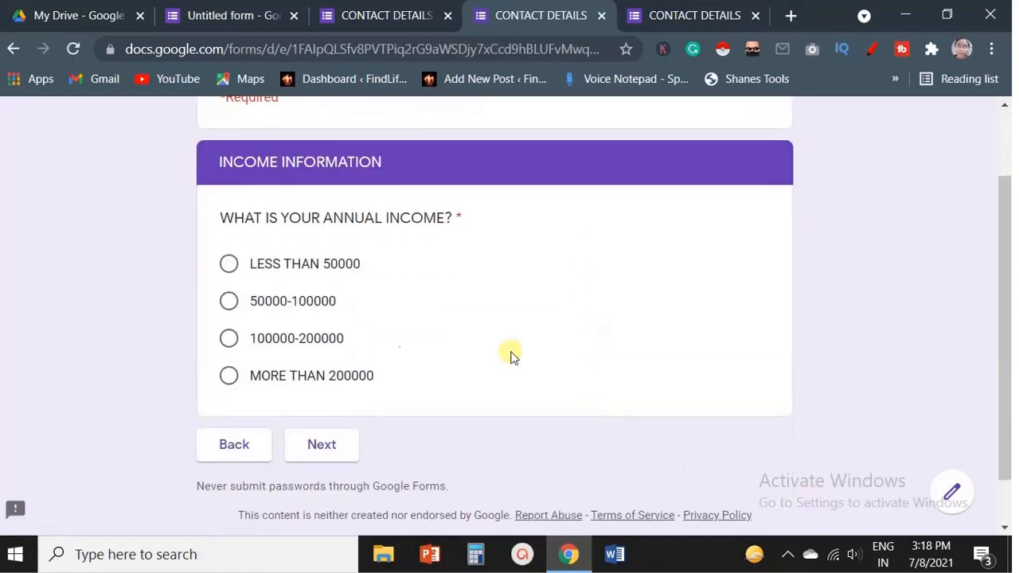
{"action": "left_click", "coordinate": [250, 376]}
{"action": "scroll", "coordinate": [561, 315], "scroll_direction": "down", "scroll_amount": 1}
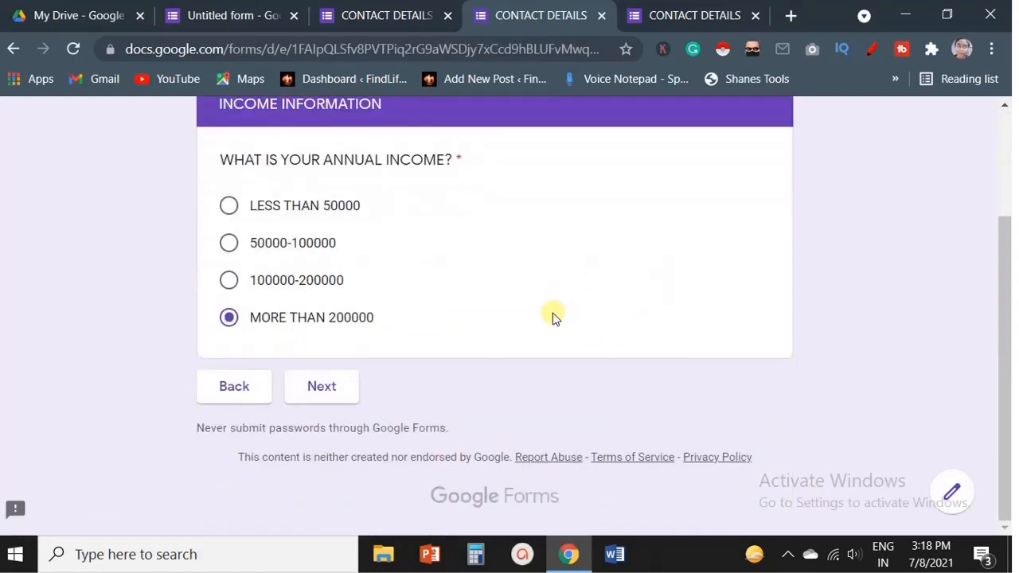
{"action": "left_click", "coordinate": [328, 396]}
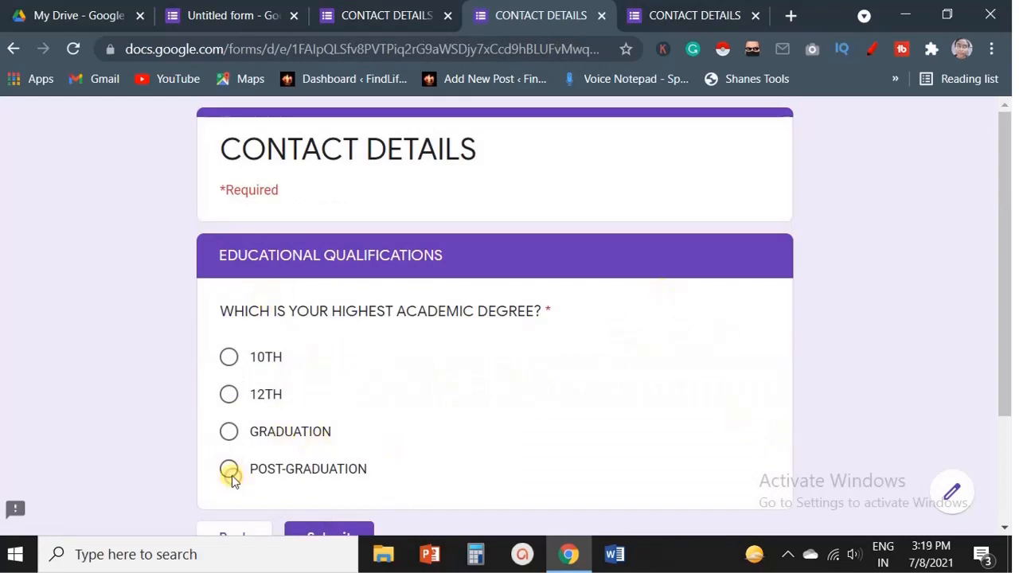
Choose POST-GRADUATION as the highest academic degree and submit the response.
{"action": "left_click", "coordinate": [298, 467]}
{"action": "scroll", "coordinate": [509, 403], "scroll_direction": "down", "scroll_amount": 2}
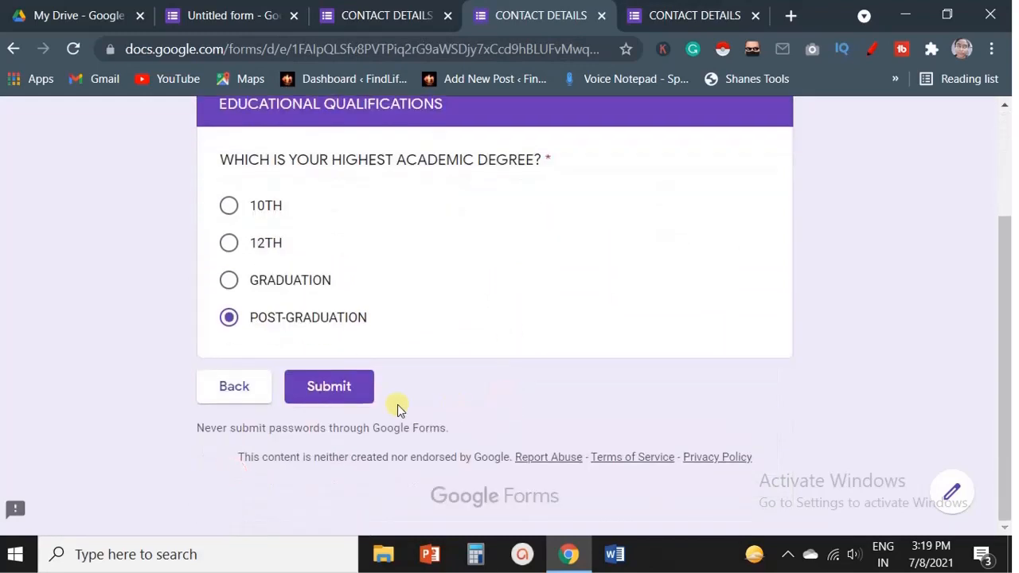
{"action": "left_click", "coordinate": [347, 388]}
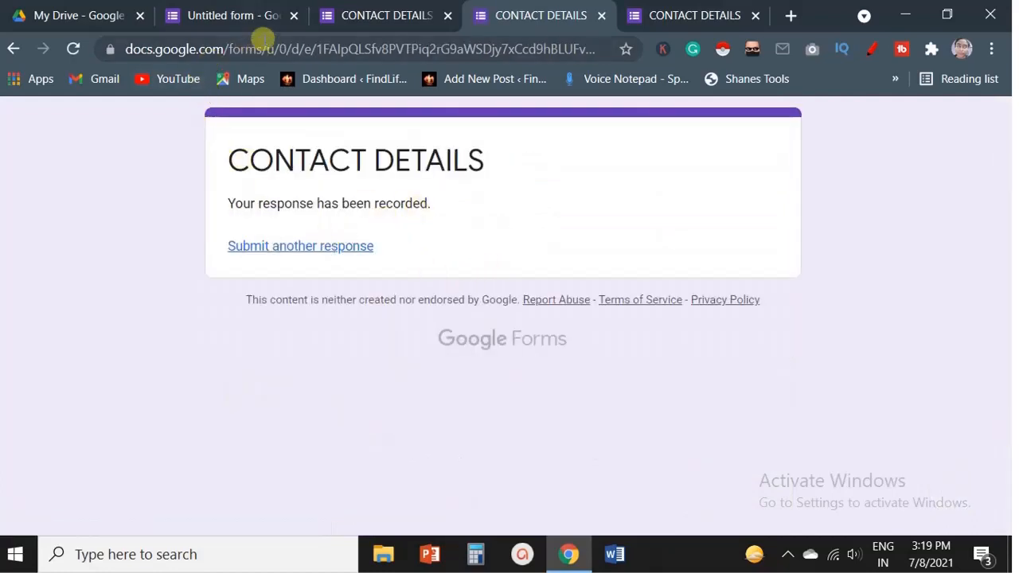
Return to the CONTACT DETAILS form editor and review the summary of collected responses.
{"action": "left_click", "coordinate": [237, 8]}
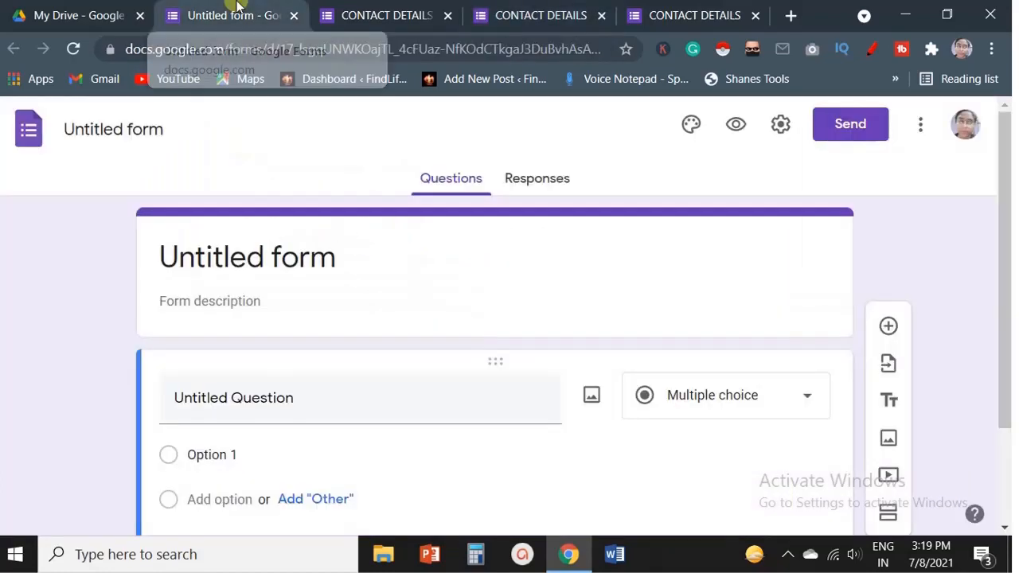
{"action": "left_click", "coordinate": [387, 9]}
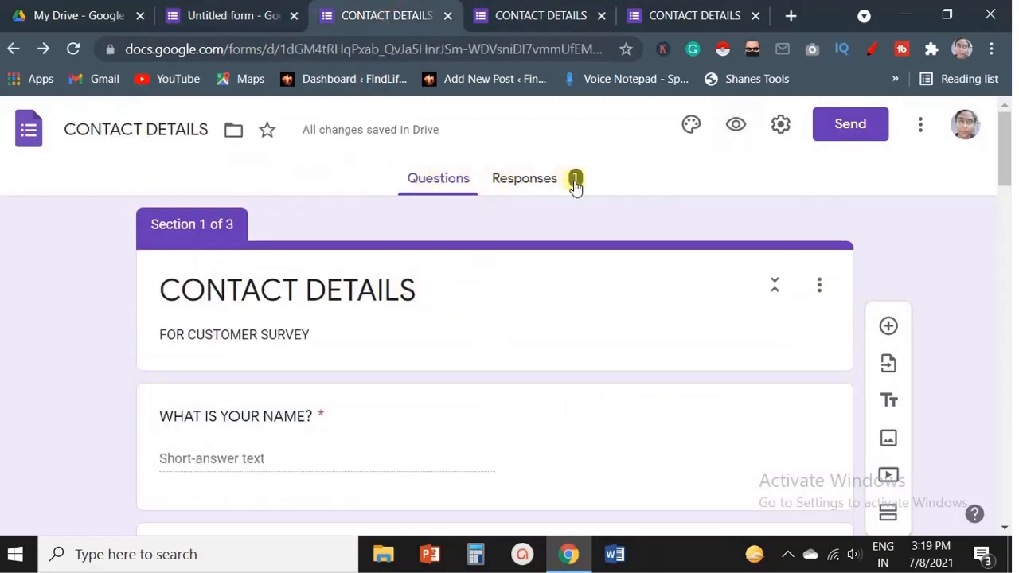
{"action": "left_click", "coordinate": [527, 185]}
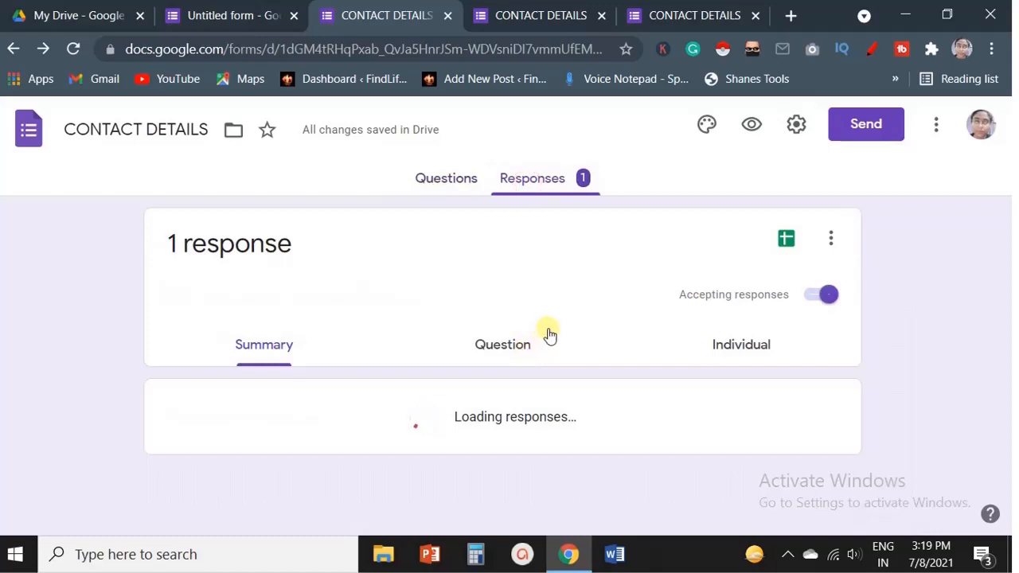
{"action": "scroll", "coordinate": [557, 333], "scroll_direction": "down", "scroll_amount": 4}
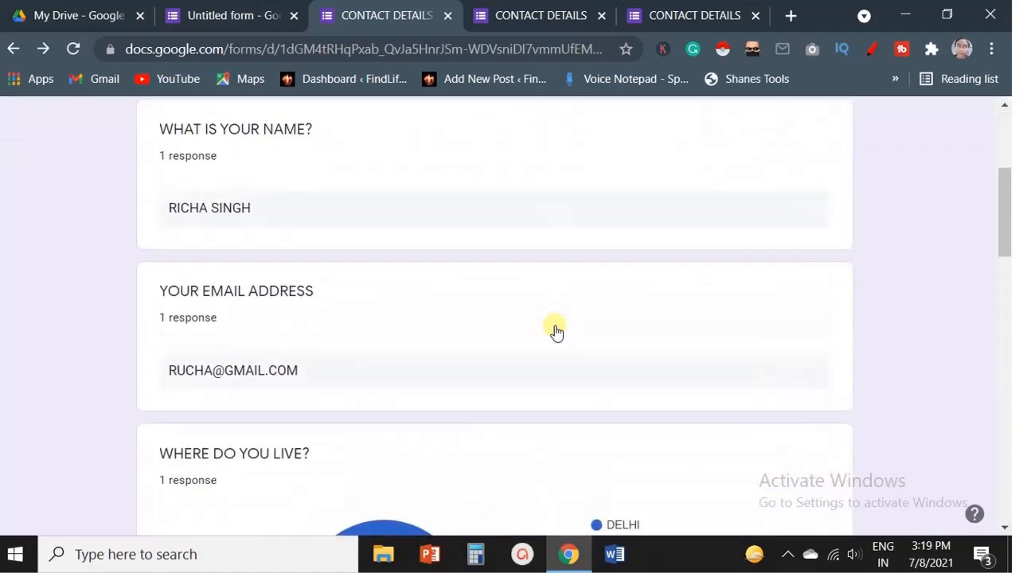
{"action": "scroll", "coordinate": [546, 319], "scroll_direction": "down", "scroll_amount": 4}
{"action": "scroll", "coordinate": [547, 317], "scroll_direction": "up", "scroll_amount": 7}
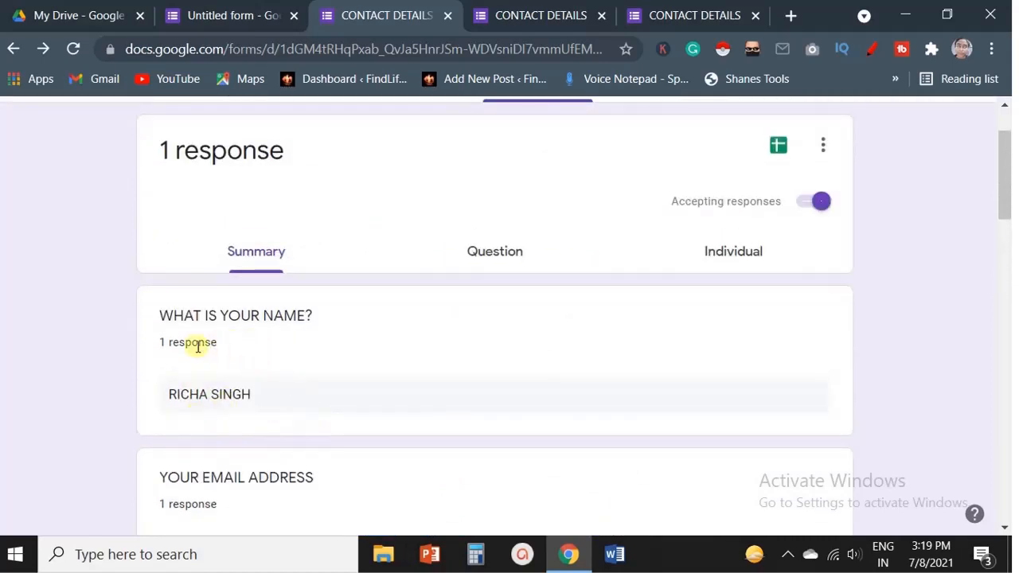
Scroll through the summary charts of every question down to the highest academic degree.
{"action": "scroll", "coordinate": [348, 384], "scroll_direction": "down", "scroll_amount": 4}
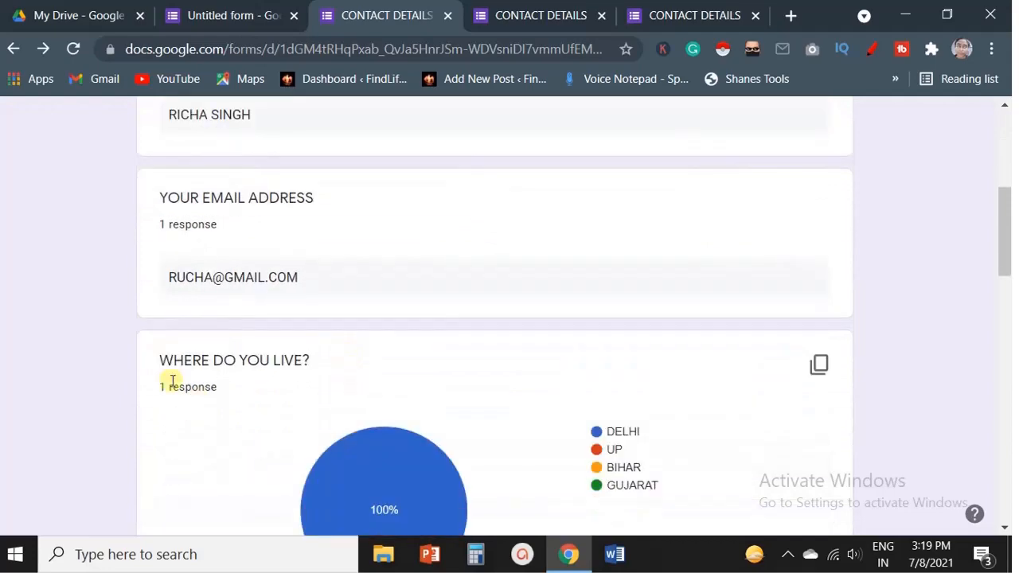
{"action": "scroll", "coordinate": [316, 413], "scroll_direction": "down", "scroll_amount": 2}
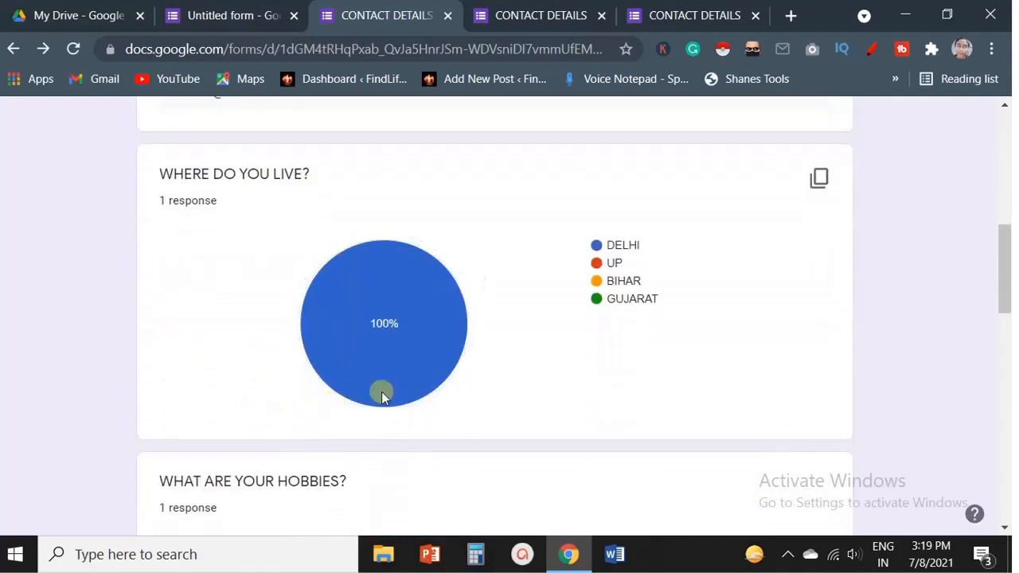
{"action": "scroll", "coordinate": [438, 351], "scroll_direction": "down", "scroll_amount": 3}
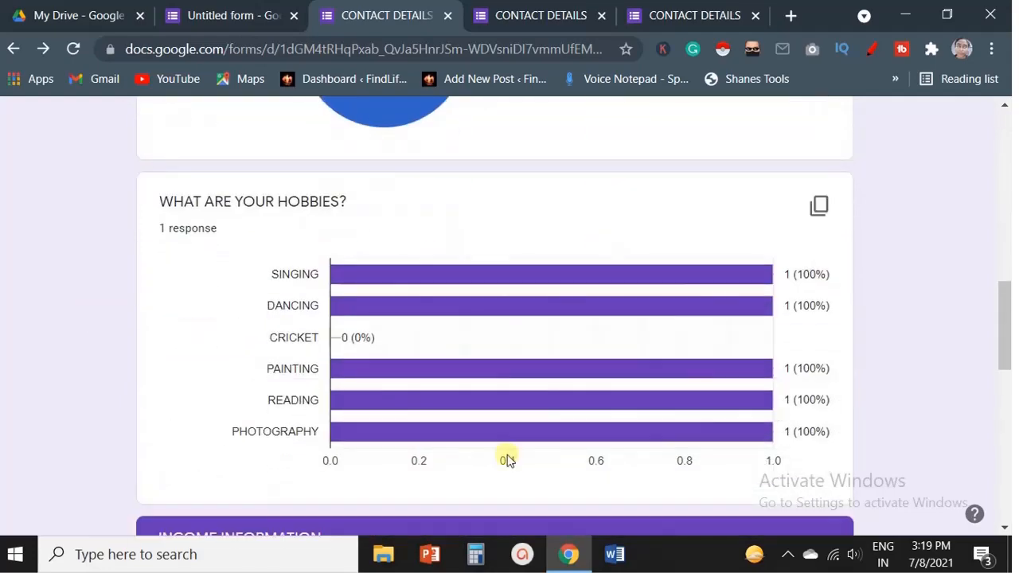
{"action": "scroll", "coordinate": [508, 461], "scroll_direction": "down", "scroll_amount": 7}
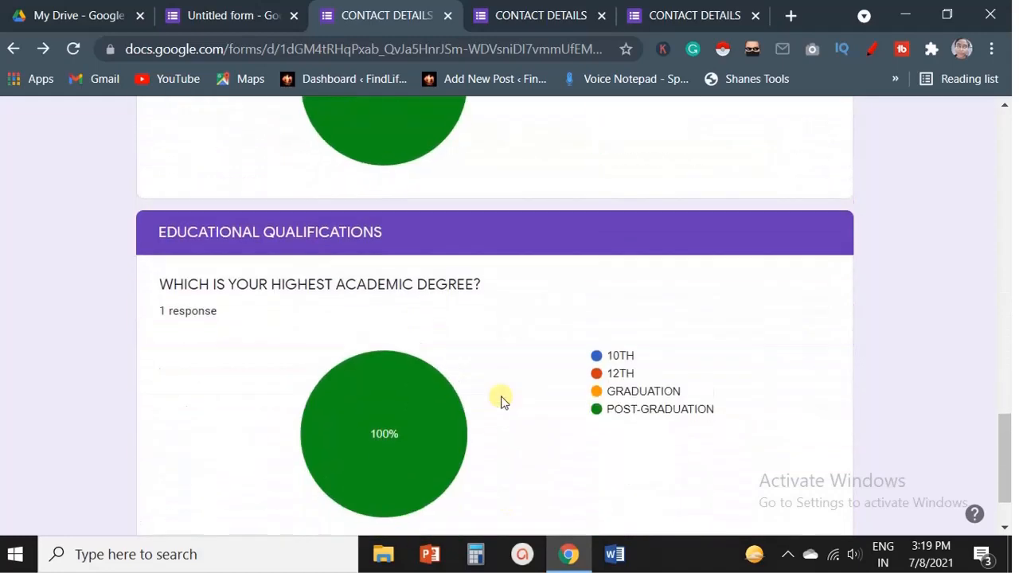
{"action": "scroll", "coordinate": [504, 394], "scroll_direction": "up", "scroll_amount": 15}
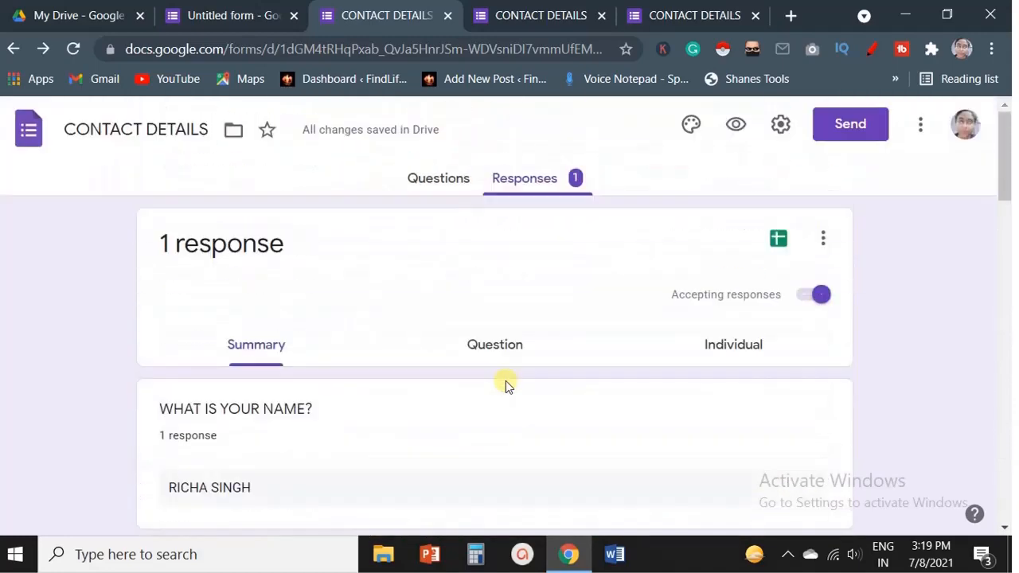
Switch to the per-question response view and step through all six questions' answers.
{"action": "left_click", "coordinate": [494, 345]}
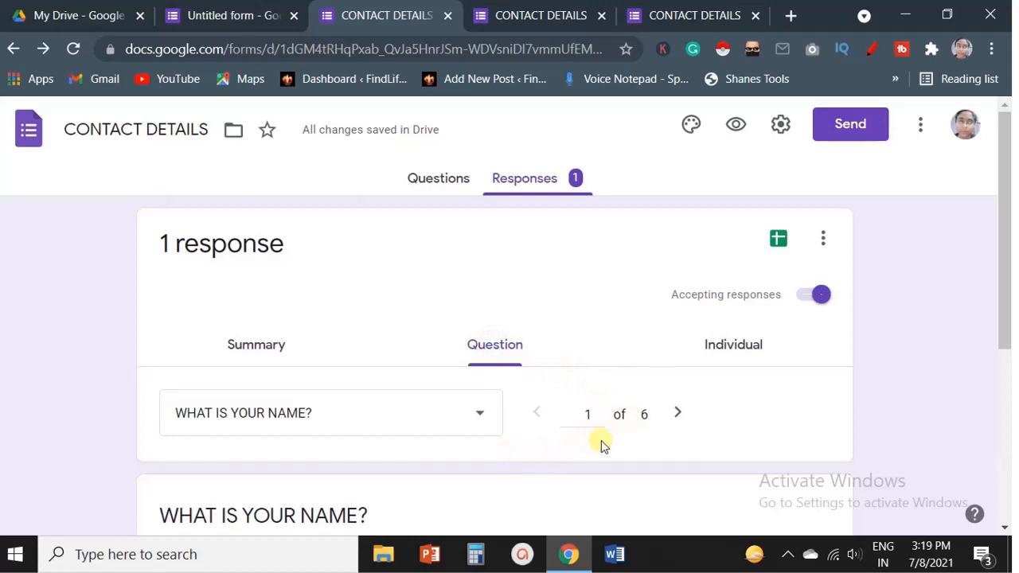
{"action": "scroll", "coordinate": [636, 447], "scroll_direction": "down", "scroll_amount": 1}
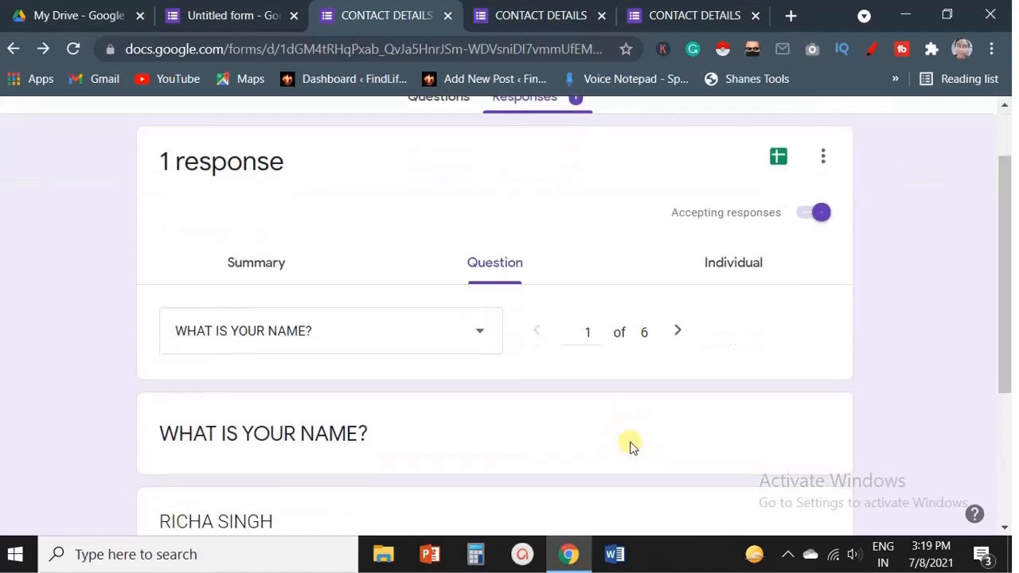
{"action": "scroll", "coordinate": [557, 434], "scroll_direction": "down", "scroll_amount": 2}
{"action": "scroll", "coordinate": [557, 434], "scroll_direction": "up", "scroll_amount": 1}
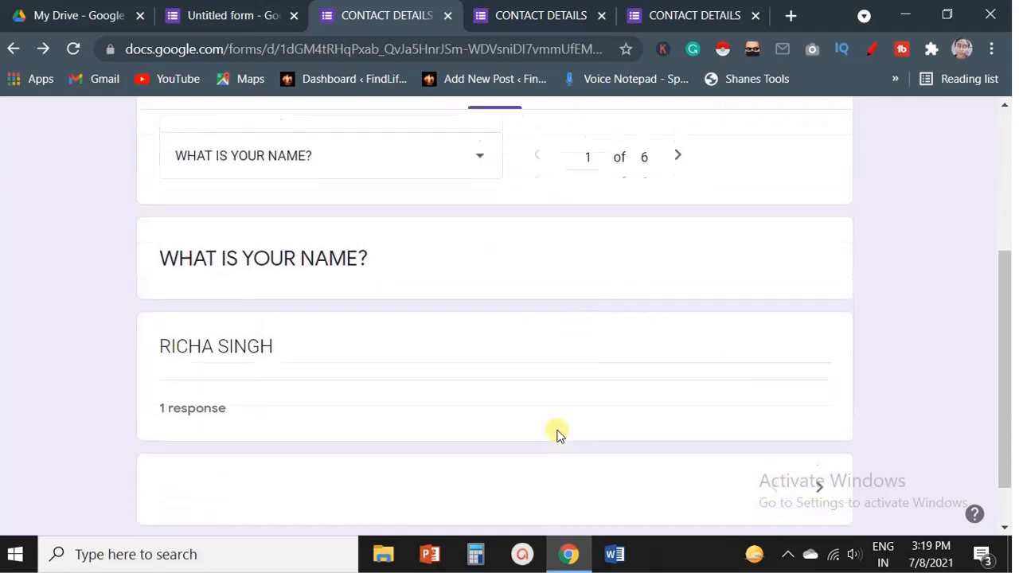
{"action": "scroll", "coordinate": [318, 496], "scroll_direction": "down", "scroll_amount": 1}
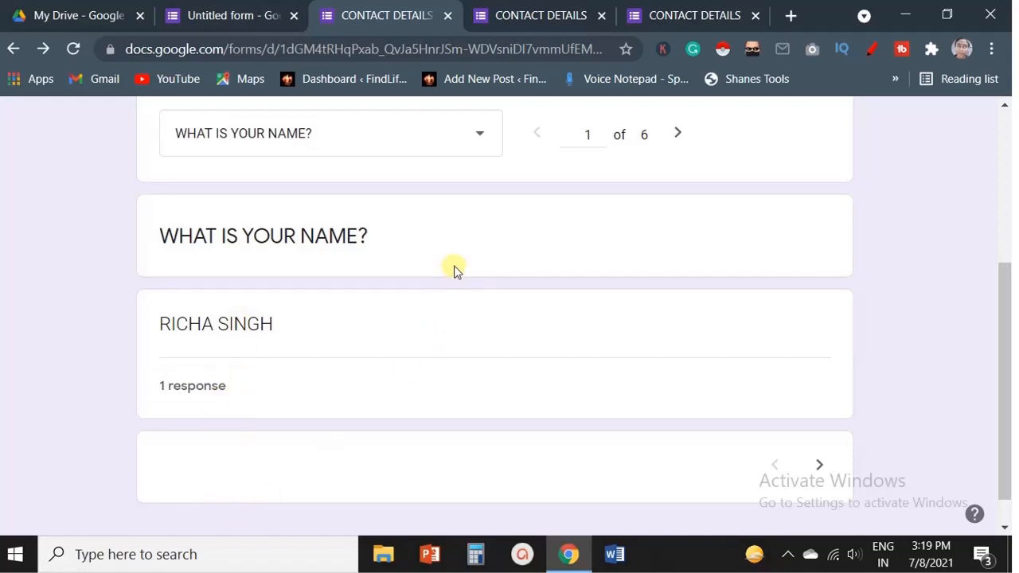
{"action": "scroll", "coordinate": [453, 268], "scroll_direction": "up", "scroll_amount": 1}
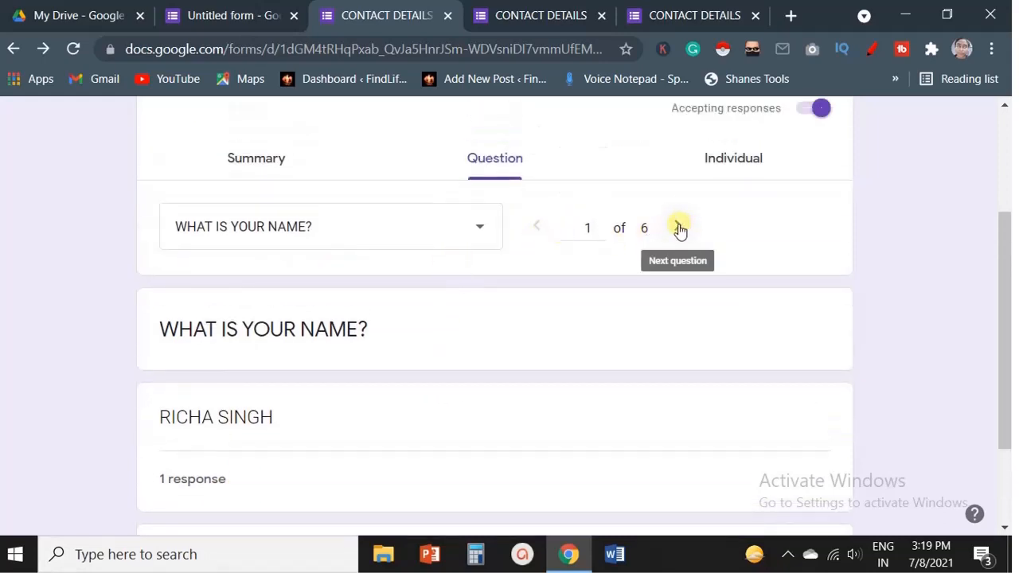
{"action": "left_click", "coordinate": [678, 227]}
{"action": "left_click", "coordinate": [678, 228]}
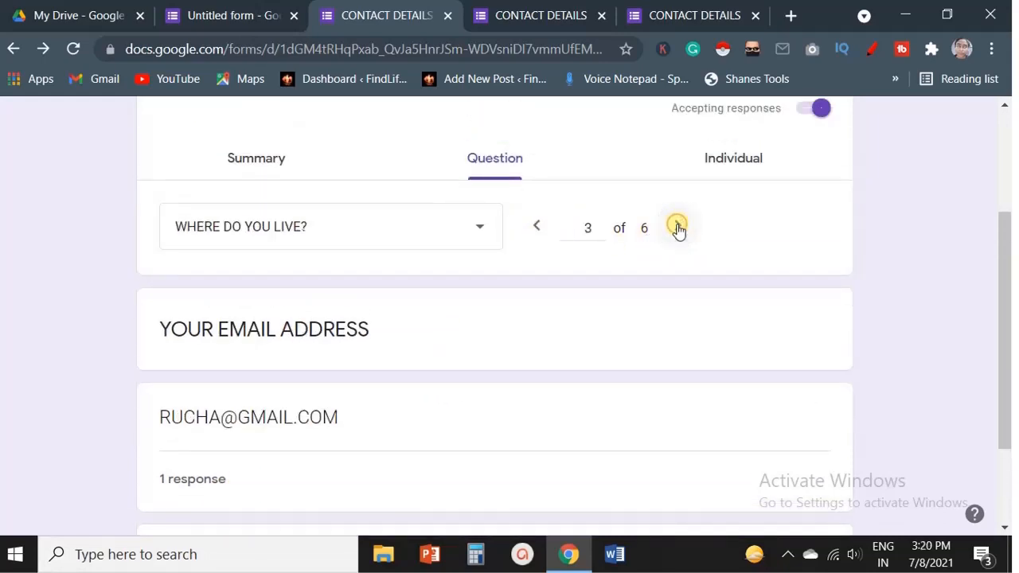
{"action": "left_click", "coordinate": [677, 229]}
{"action": "left_click", "coordinate": [676, 229]}
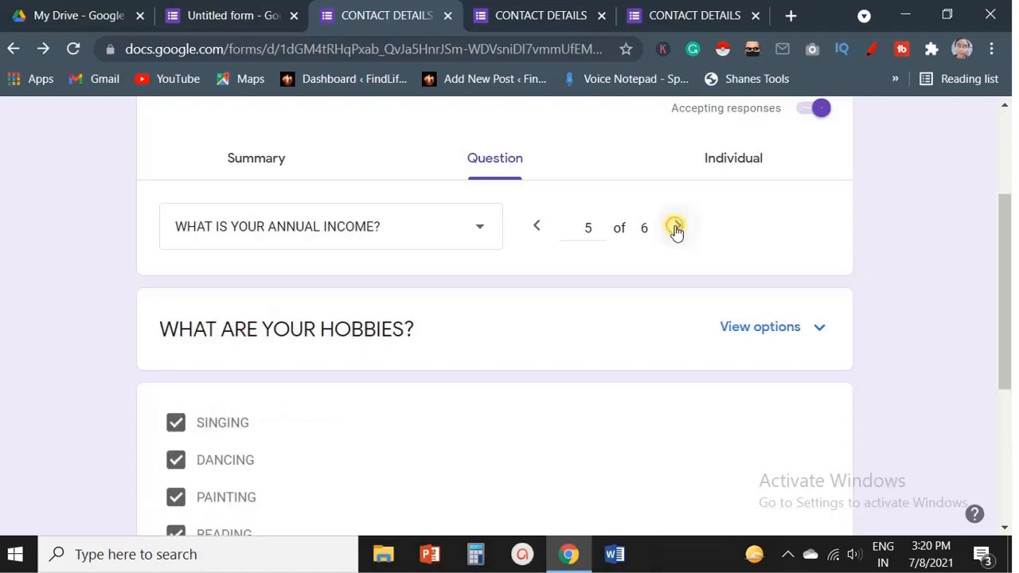
{"action": "left_click", "coordinate": [676, 229]}
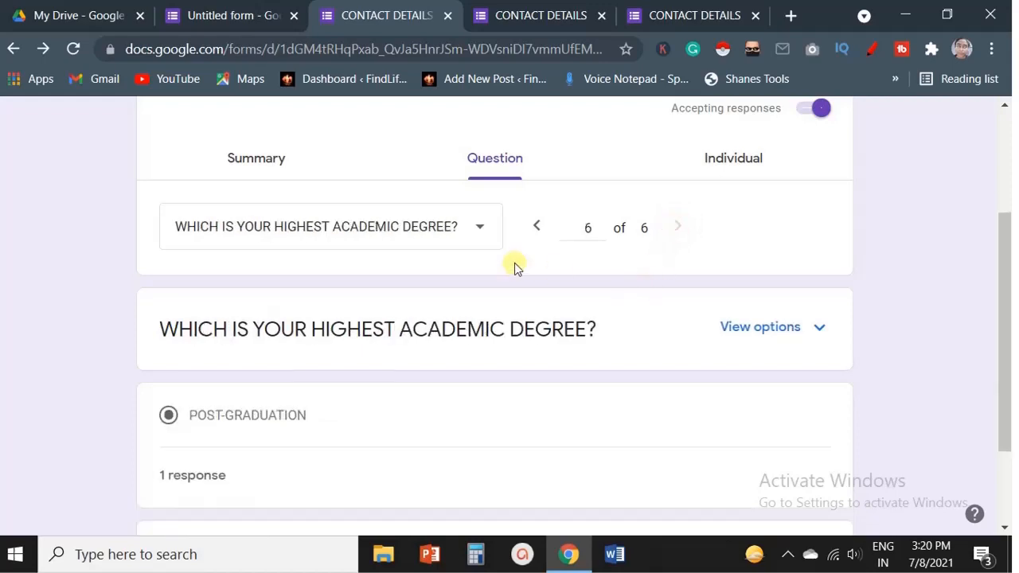
Open the individual response view and read through the single submitted response.
{"action": "left_click", "coordinate": [751, 159]}
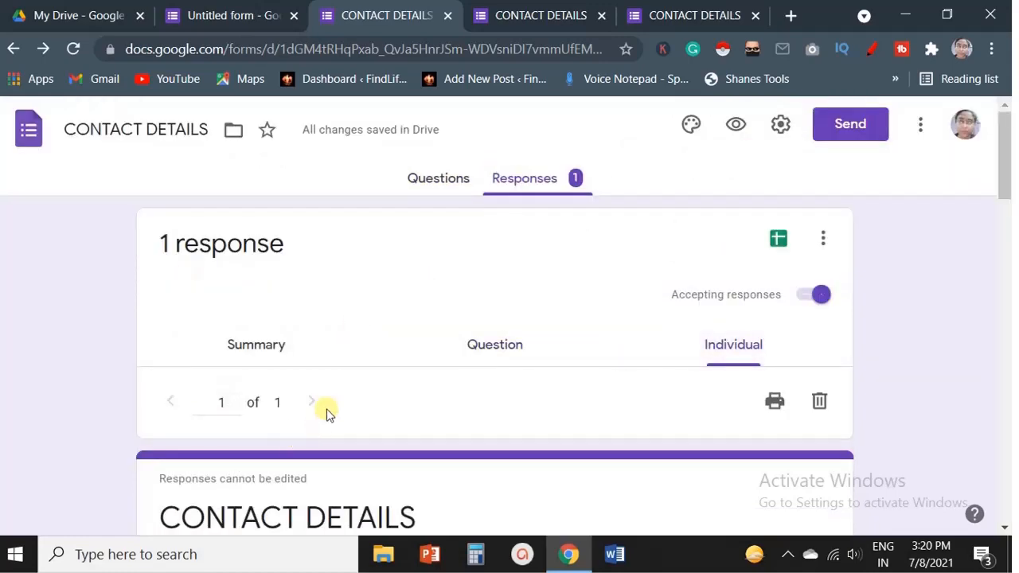
{"action": "scroll", "coordinate": [359, 402], "scroll_direction": "down", "scroll_amount": 4}
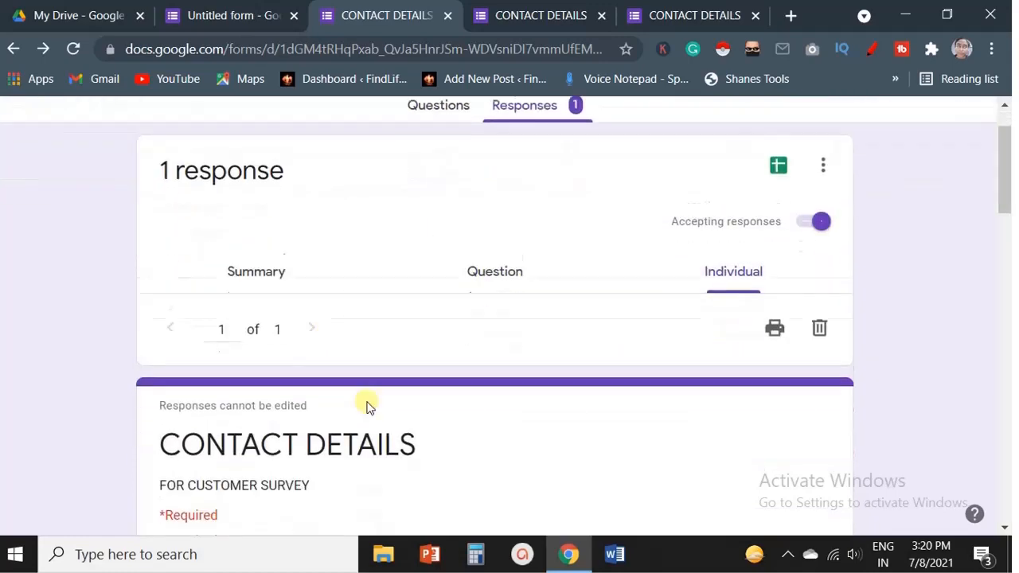
{"action": "scroll", "coordinate": [367, 407], "scroll_direction": "down", "scroll_amount": 8}
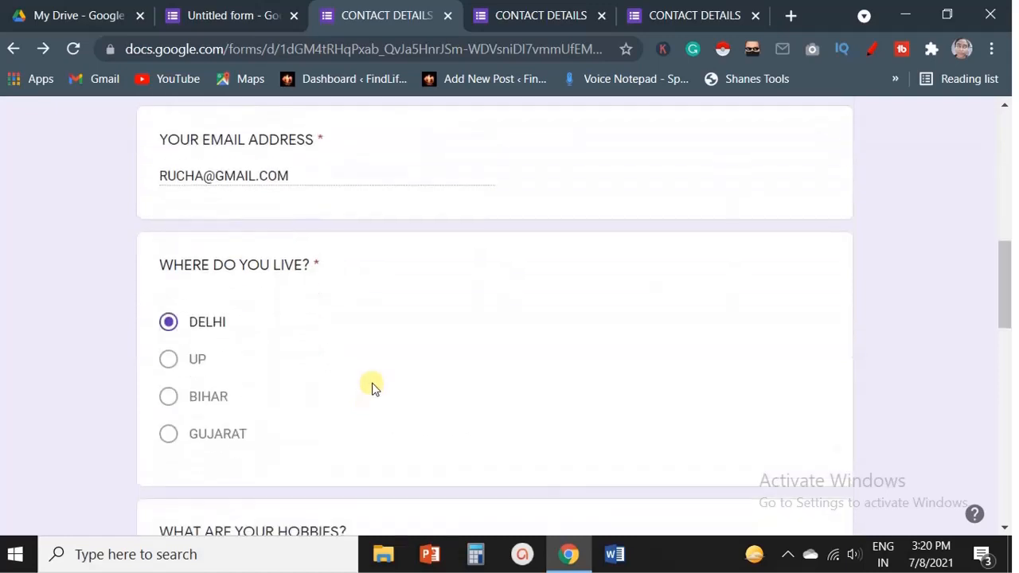
{"action": "scroll", "coordinate": [374, 387], "scroll_direction": "down", "scroll_amount": 3}
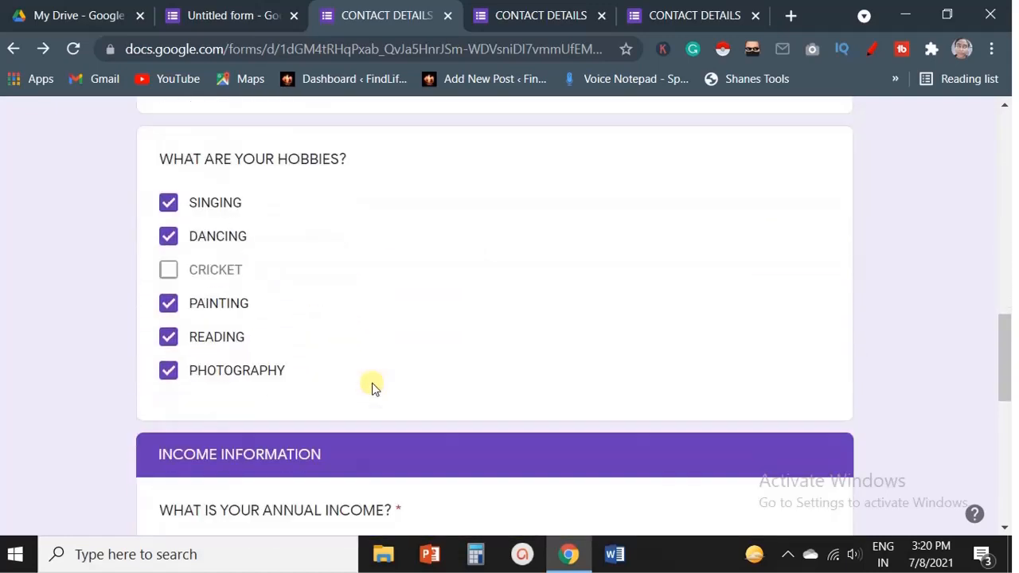
{"action": "scroll", "coordinate": [375, 388], "scroll_direction": "down", "scroll_amount": 3}
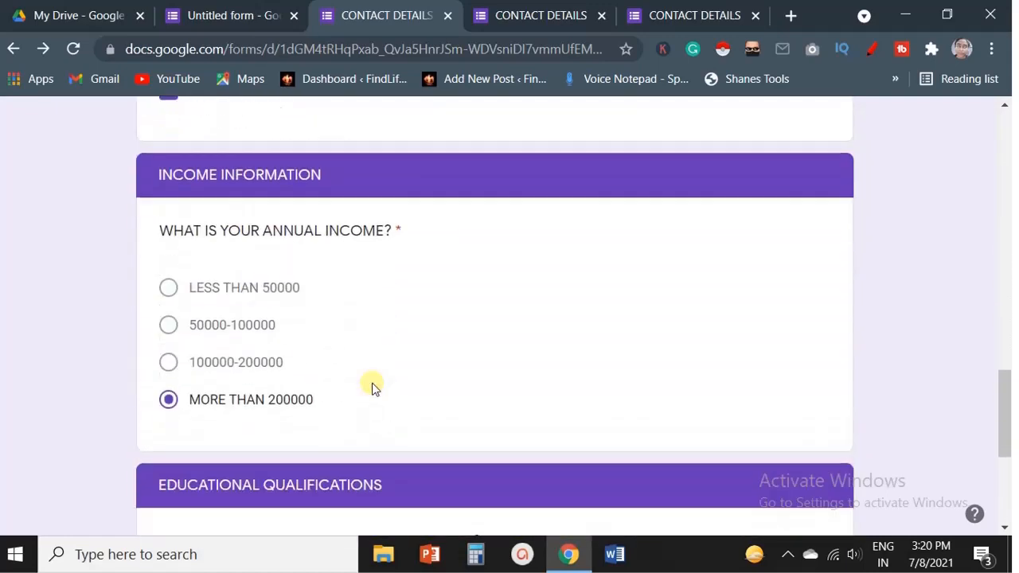
{"action": "scroll", "coordinate": [371, 387], "scroll_direction": "up", "scroll_amount": 15}
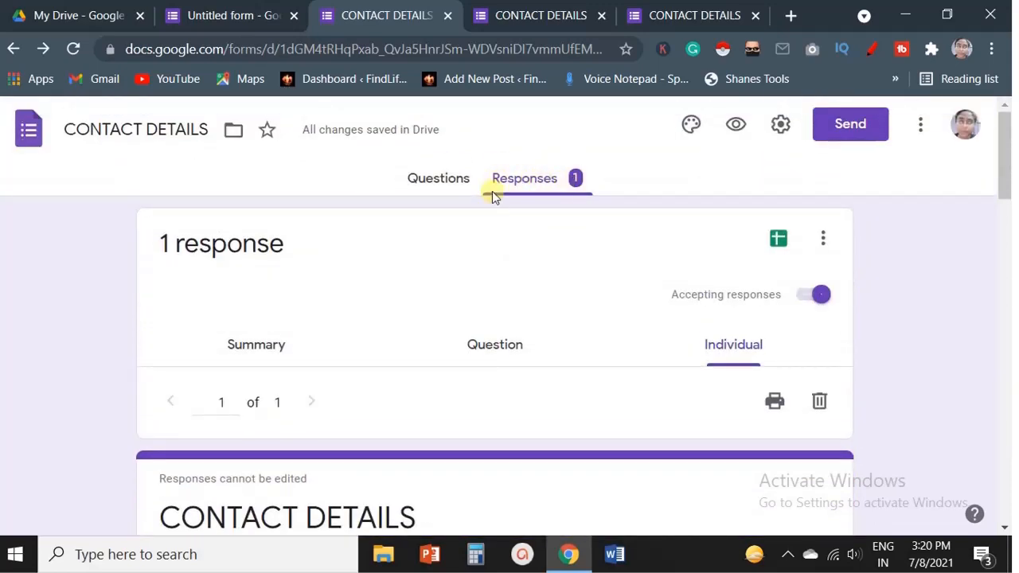
{"action": "left_click", "coordinate": [231, 20]}
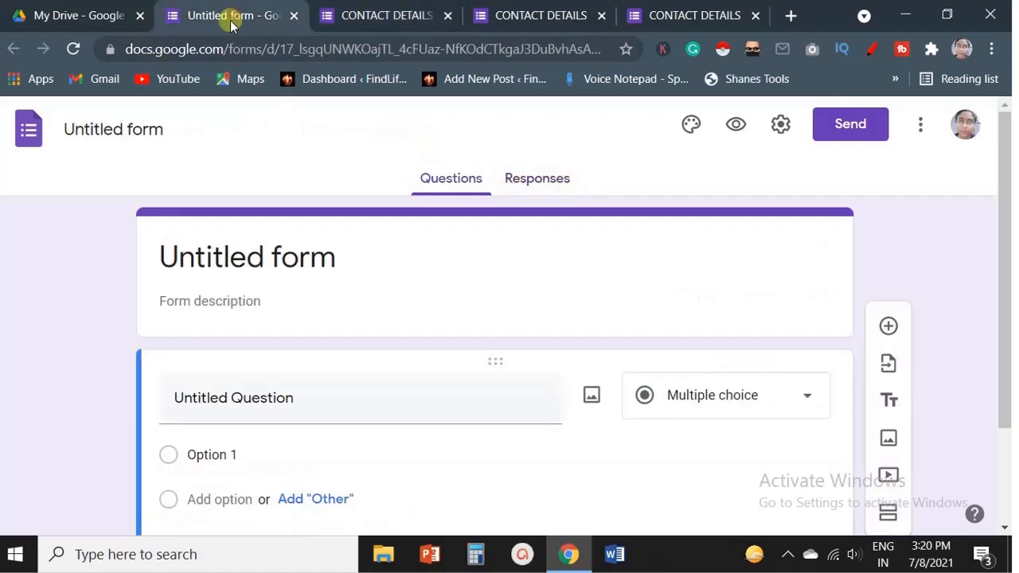
{"action": "left_click", "coordinate": [365, 14]}
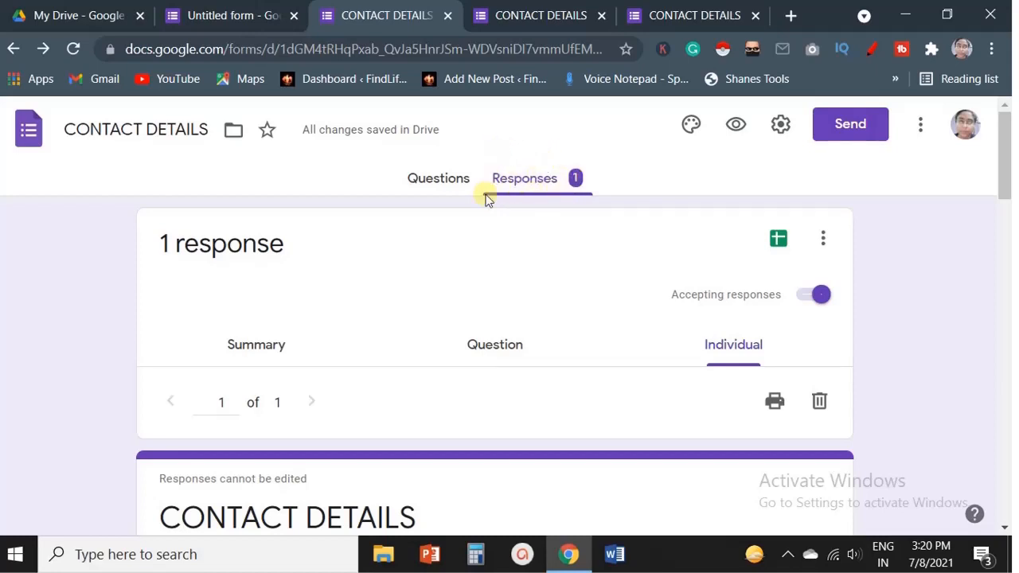
Return to the form's questions and import the 'where is taj mahal' question from the GENERAL Knowledge quiz form.
{"action": "left_click", "coordinate": [444, 183]}
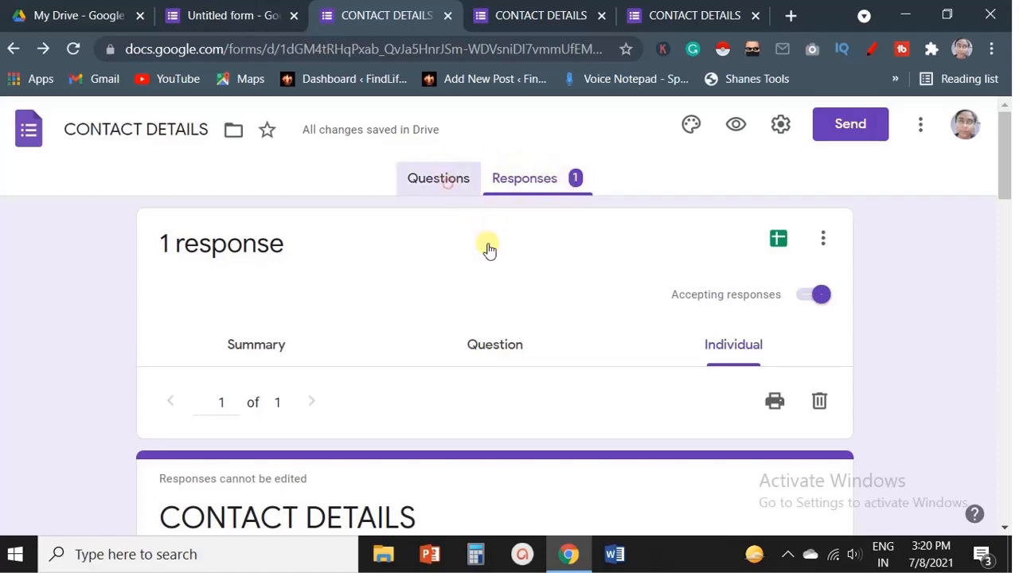
{"action": "scroll", "coordinate": [525, 277], "scroll_direction": "down", "scroll_amount": 3}
{"action": "scroll", "coordinate": [527, 279], "scroll_direction": "down", "scroll_amount": 10}
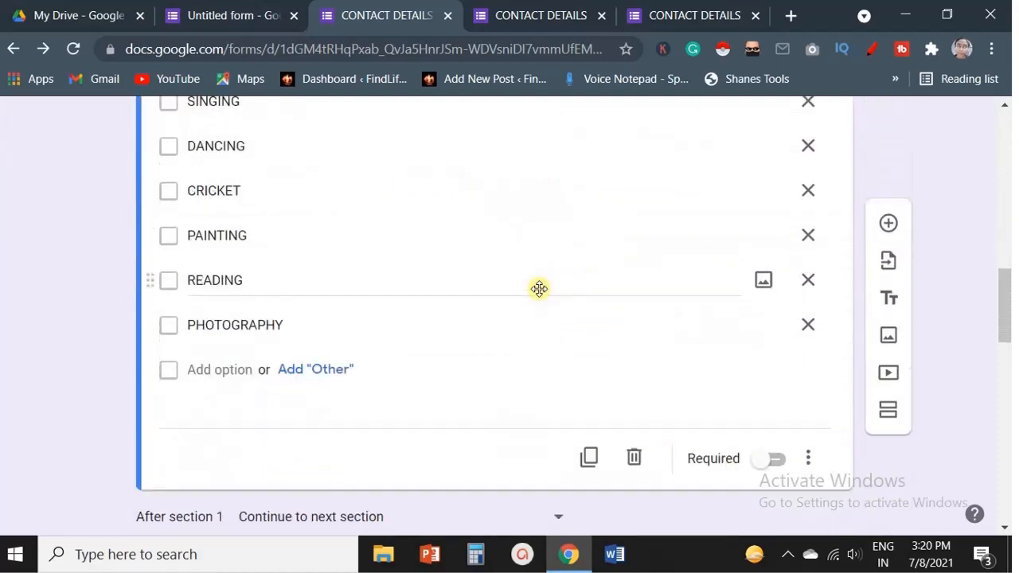
{"action": "scroll", "coordinate": [539, 290], "scroll_direction": "down", "scroll_amount": 10}
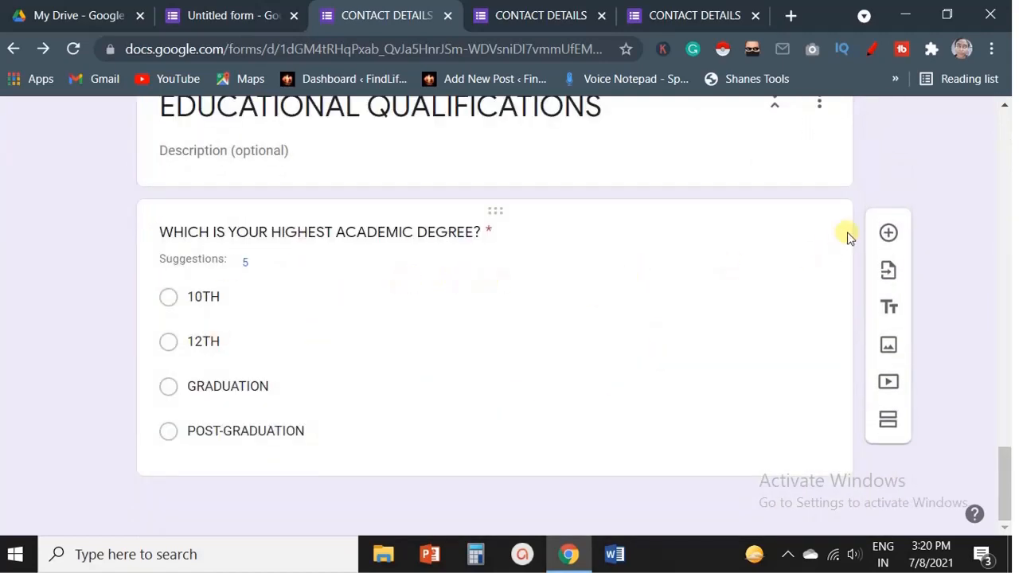
{"action": "left_click", "coordinate": [887, 274]}
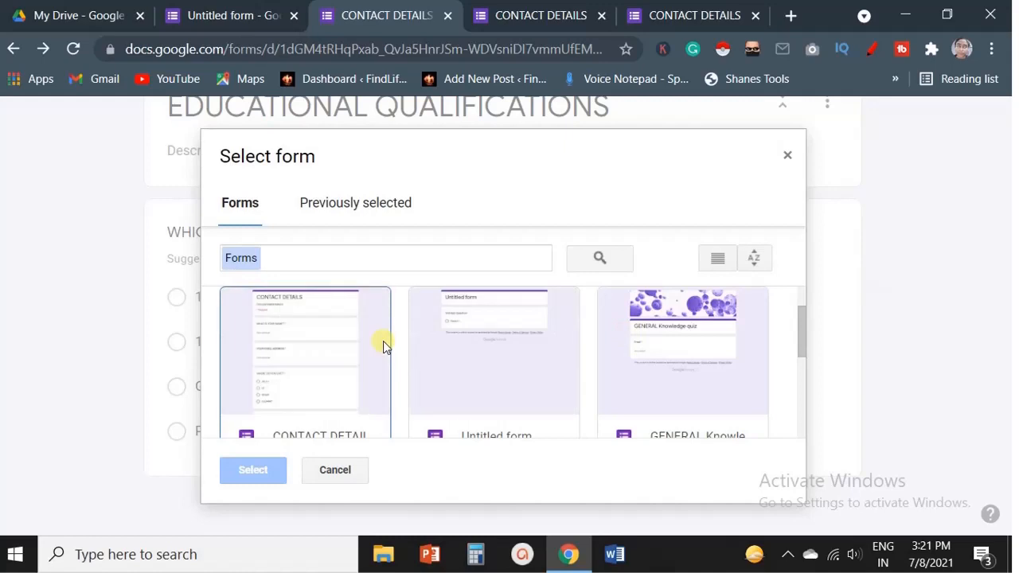
{"action": "scroll", "coordinate": [382, 341], "scroll_direction": "down", "scroll_amount": 3}
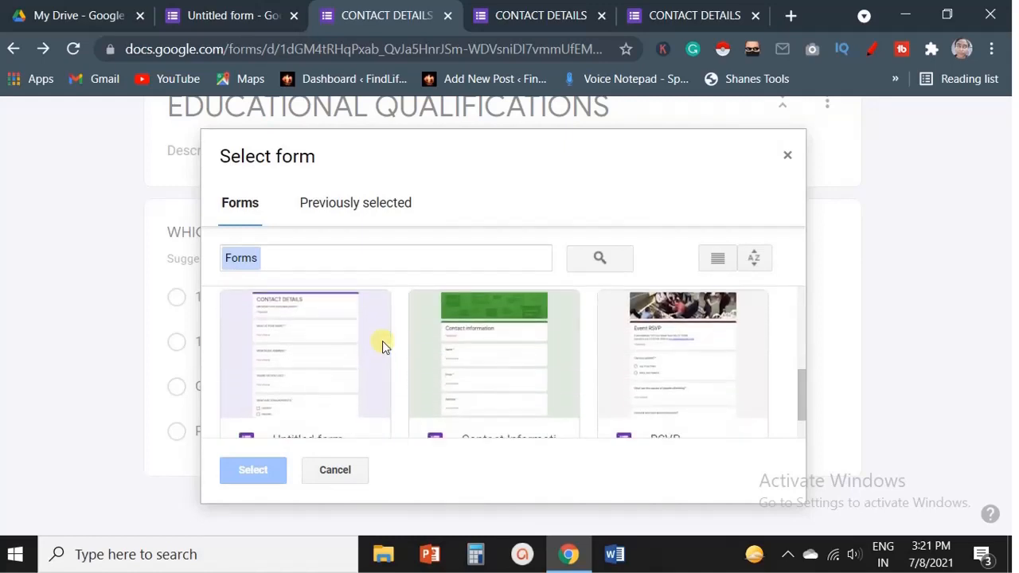
{"action": "scroll", "coordinate": [382, 341], "scroll_direction": "down", "scroll_amount": 2}
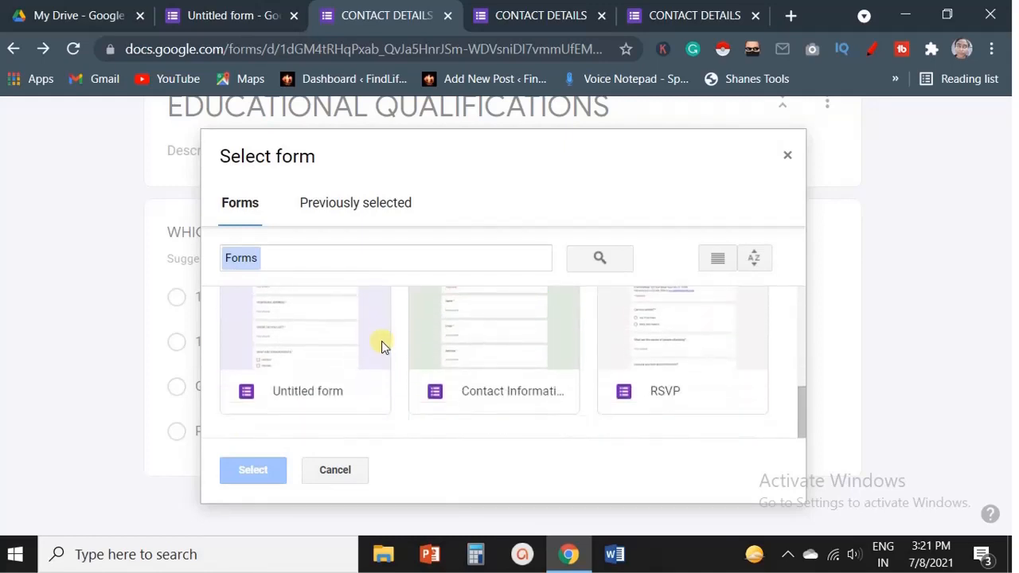
{"action": "scroll", "coordinate": [382, 341], "scroll_direction": "up", "scroll_amount": 3}
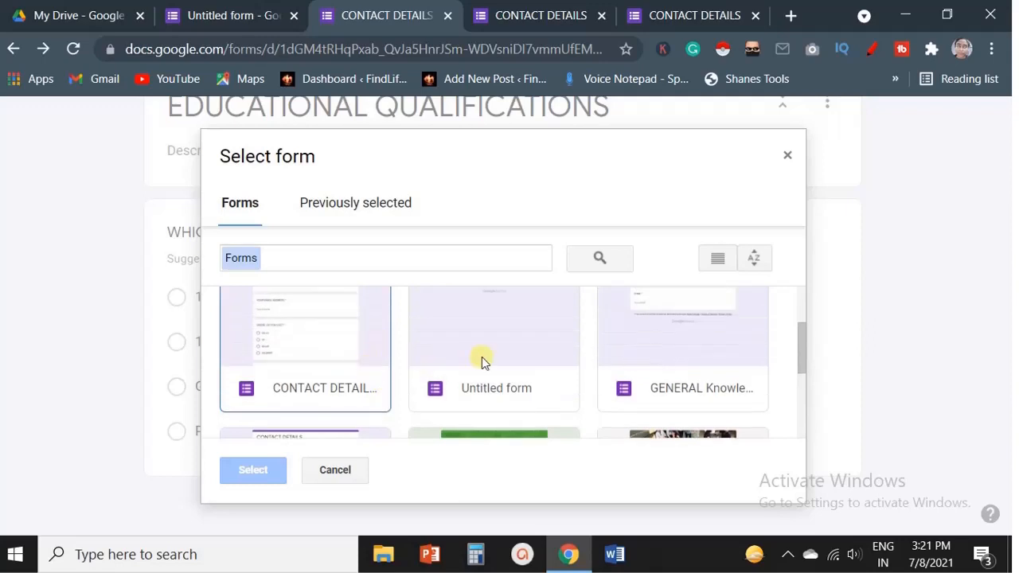
{"action": "left_click", "coordinate": [681, 347]}
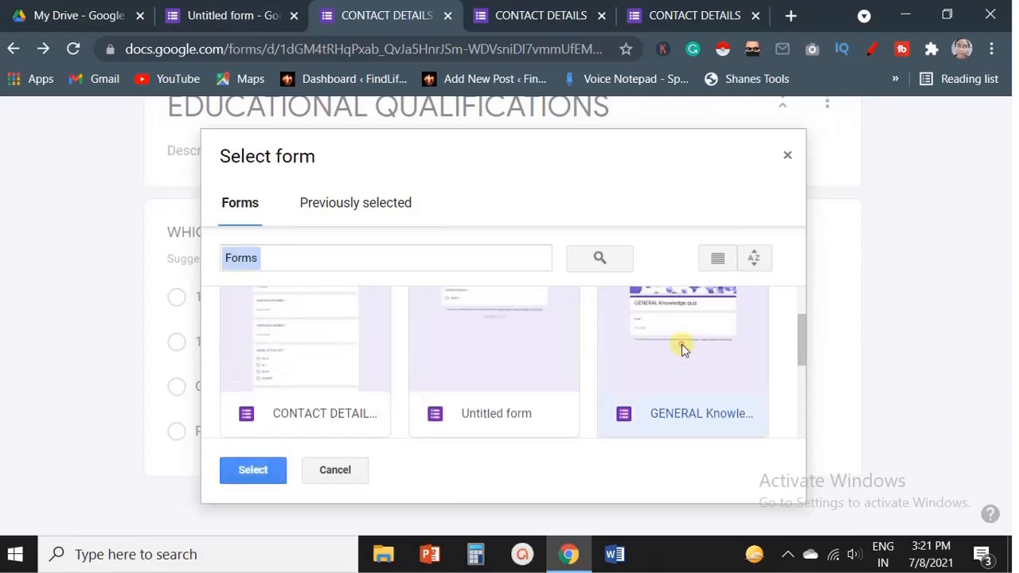
{"action": "left_click", "coordinate": [266, 468]}
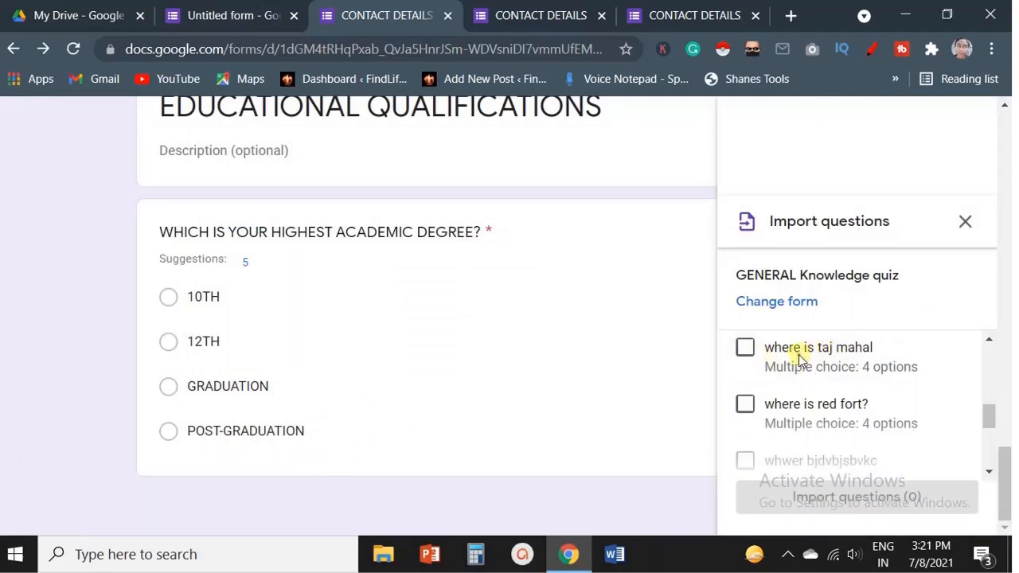
{"action": "left_click", "coordinate": [799, 355]}
{"action": "left_click", "coordinate": [834, 501]}
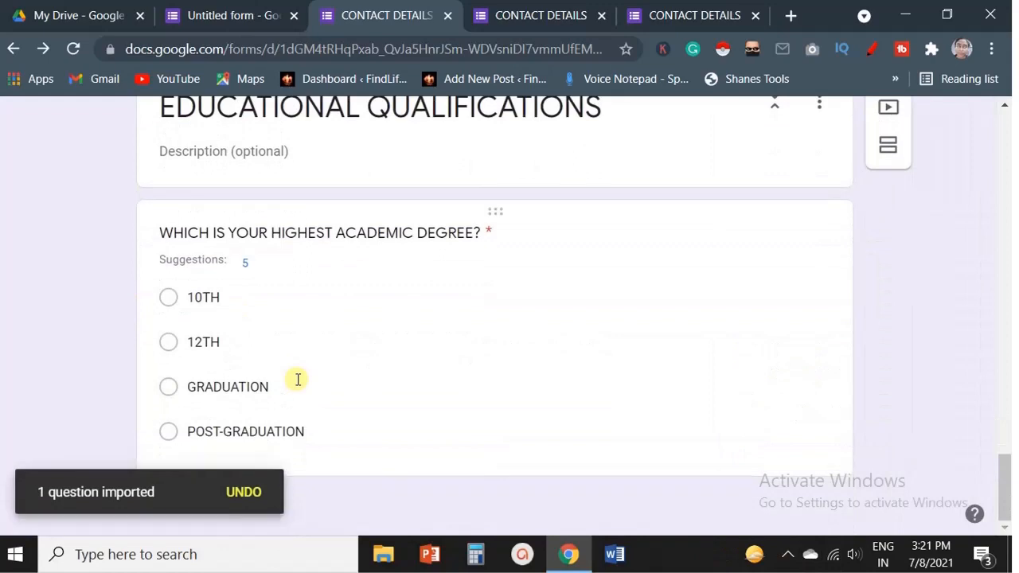
Add a title and description block after the imported question, titled KEEP GOING.
{"action": "left_click", "coordinate": [297, 379]}
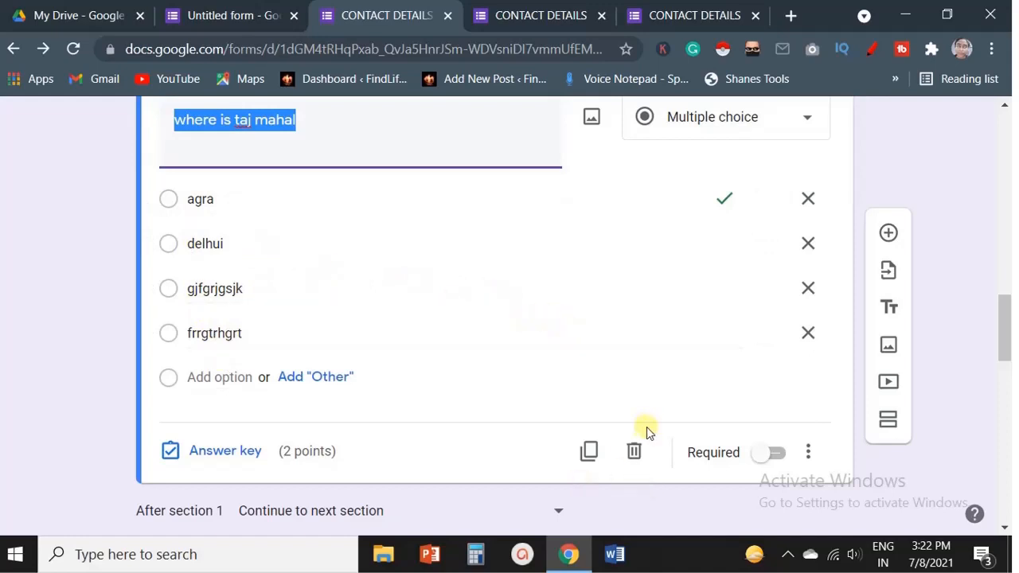
{"action": "left_click", "coordinate": [884, 315]}
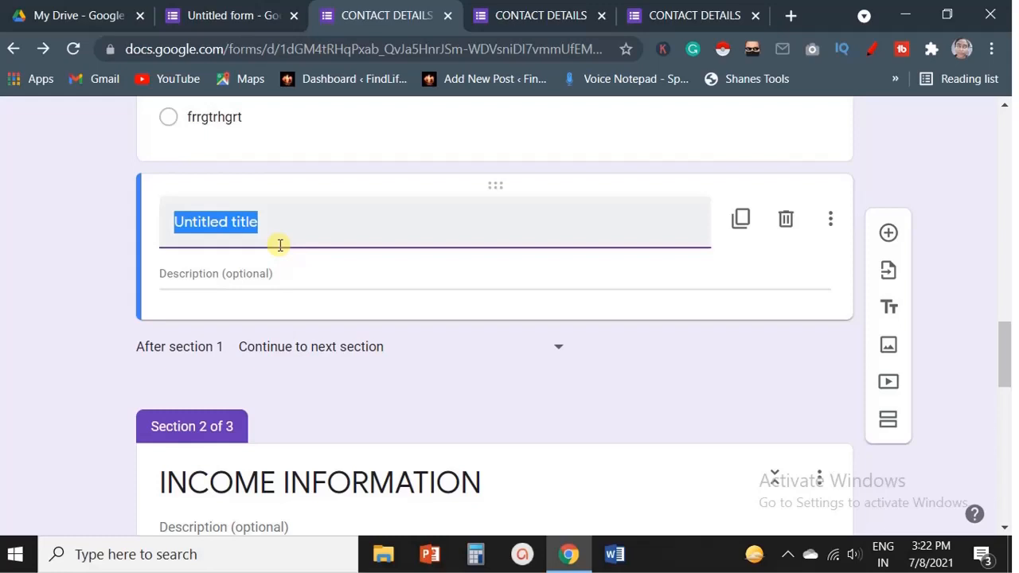
{"action": "type", "text": "KEEP"}
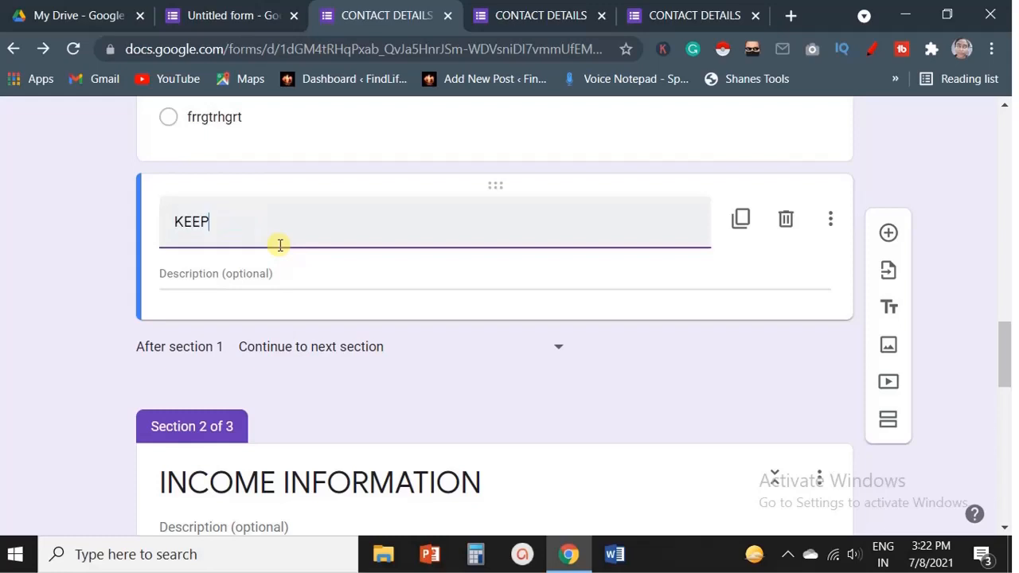
{"action": "type", "text": " GOING"}
{"action": "left_click", "coordinate": [292, 261]}
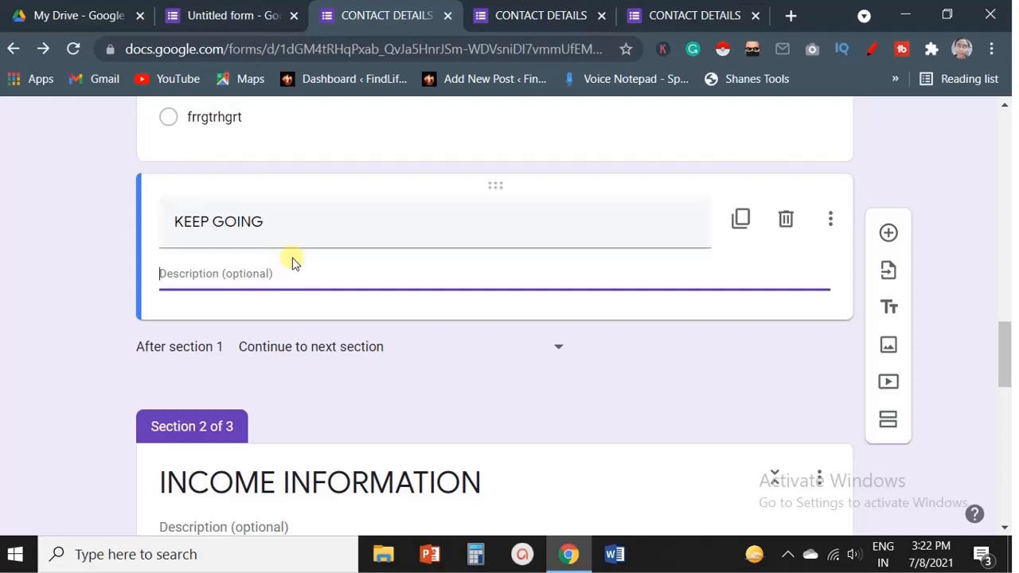
Enter YOUR RESPONSE IS VERY VALUABLE as the description of the KEEP GOING title block.
{"action": "type", "text": "YOUR RE"}
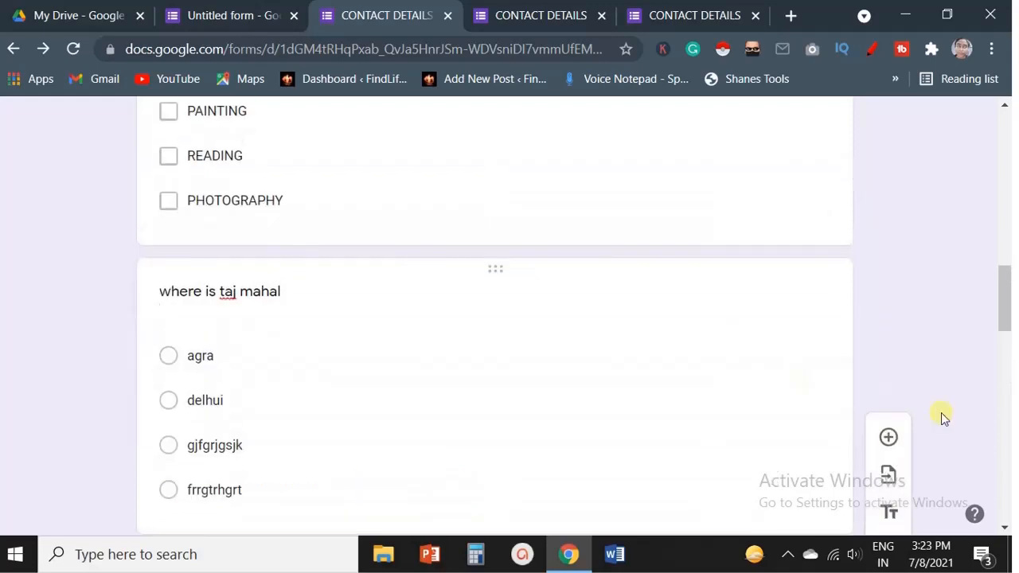
{"action": "scroll", "coordinate": [943, 414], "scroll_direction": "down", "scroll_amount": 5}
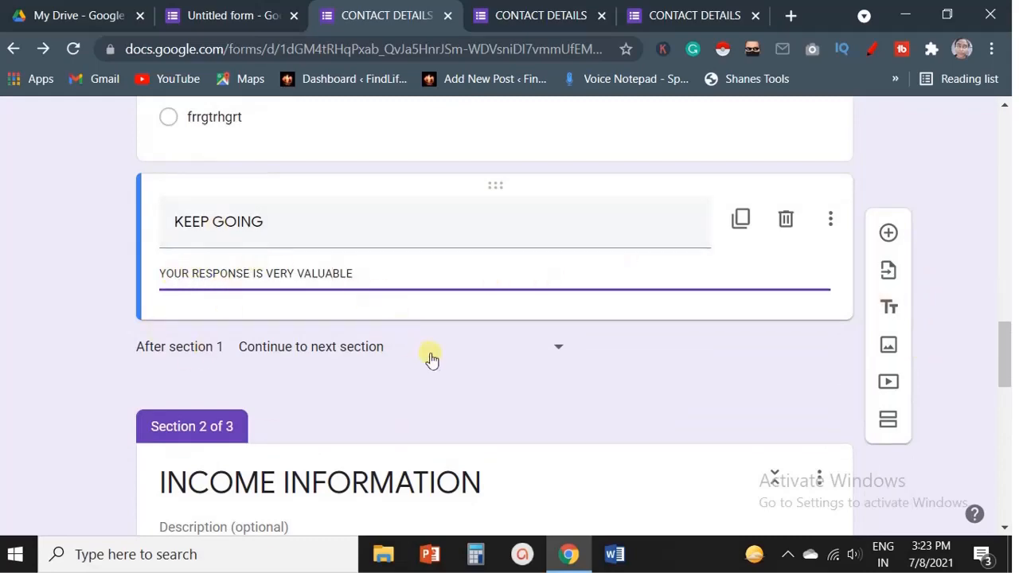
{"action": "scroll", "coordinate": [430, 360], "scroll_direction": "up", "scroll_amount": 15}
{"action": "scroll", "coordinate": [452, 338], "scroll_direction": "up", "scroll_amount": 3}
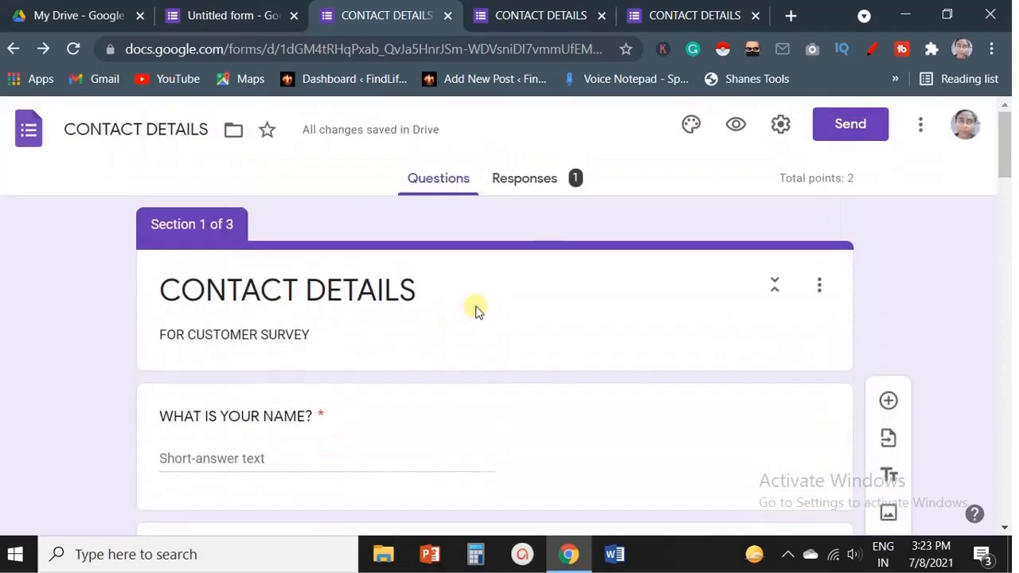
Preview the live form down to the KEEP GOING block and return to the form editor tab.
{"action": "left_click", "coordinate": [738, 128]}
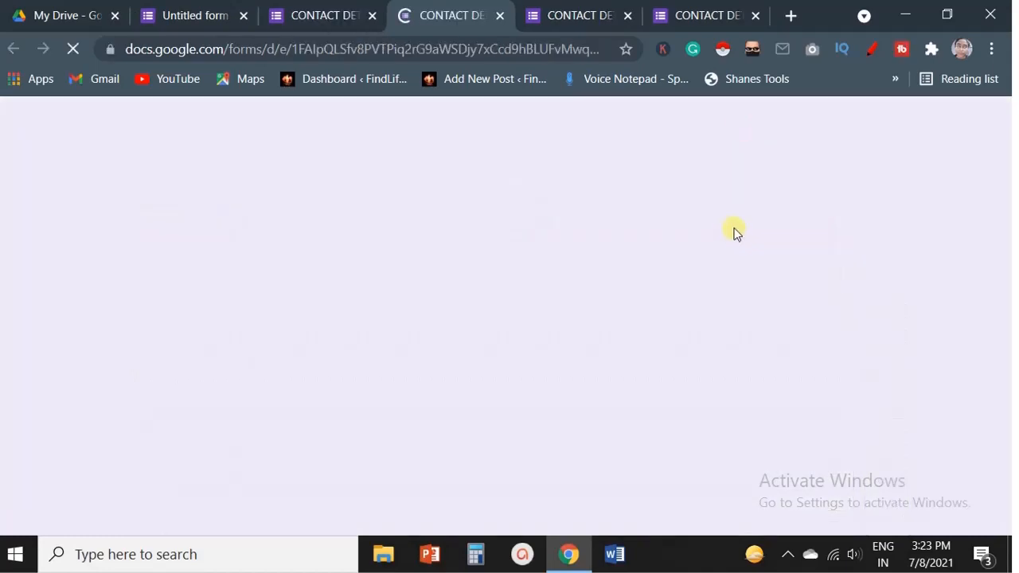
{"action": "scroll", "coordinate": [628, 278], "scroll_direction": "down", "scroll_amount": 13}
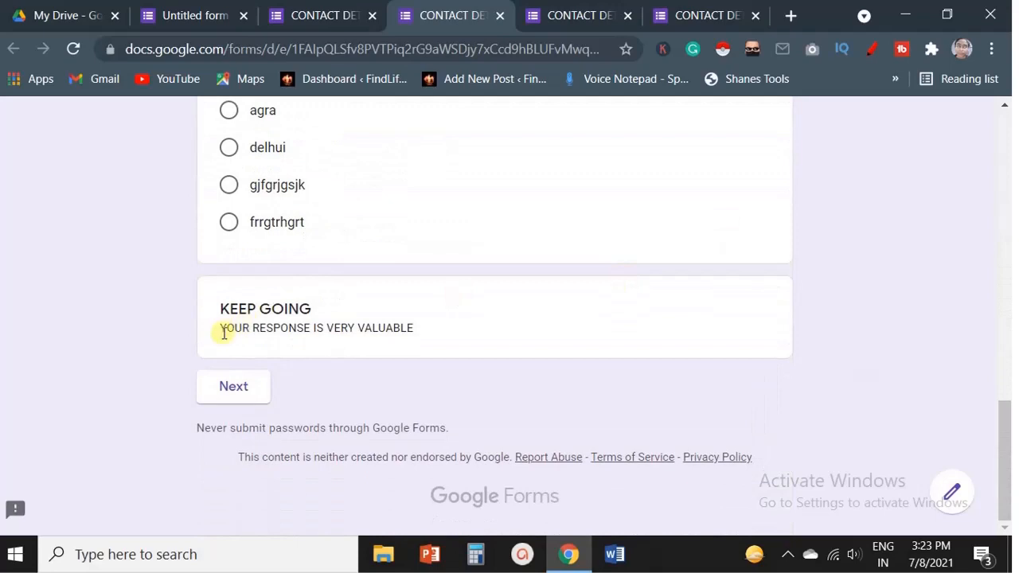
{"action": "scroll", "coordinate": [239, 351], "scroll_direction": "up", "scroll_amount": 1}
{"action": "scroll", "coordinate": [371, 323], "scroll_direction": "down", "scroll_amount": 1}
{"action": "left_click", "coordinate": [318, 16]}
Add a new multiple-choice question at the end of the EDUCATIONAL QUALIFICATIONS section.
{"action": "scroll", "coordinate": [706, 375], "scroll_direction": "down", "scroll_amount": 1}
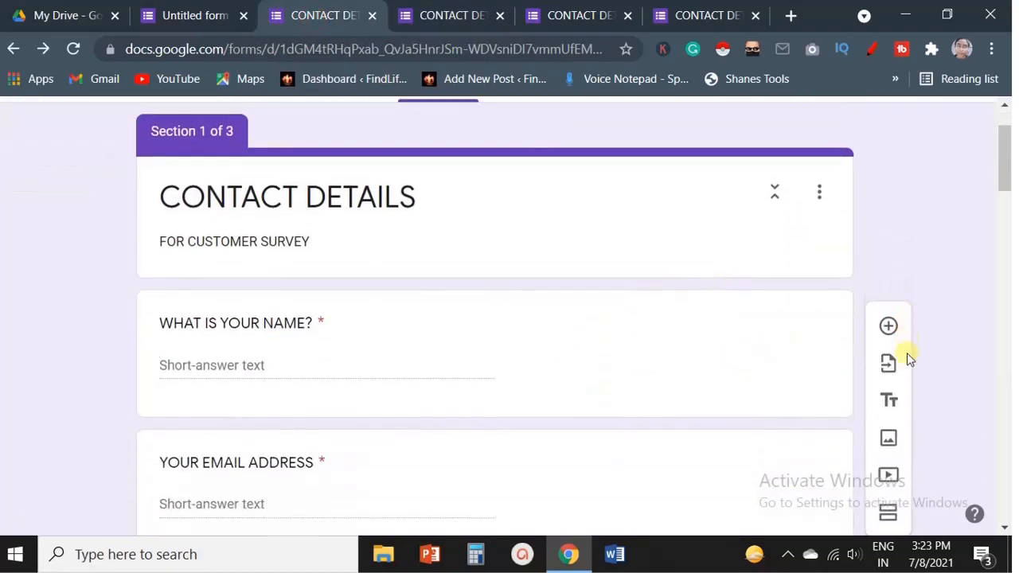
{"action": "left_click", "coordinate": [888, 327]}
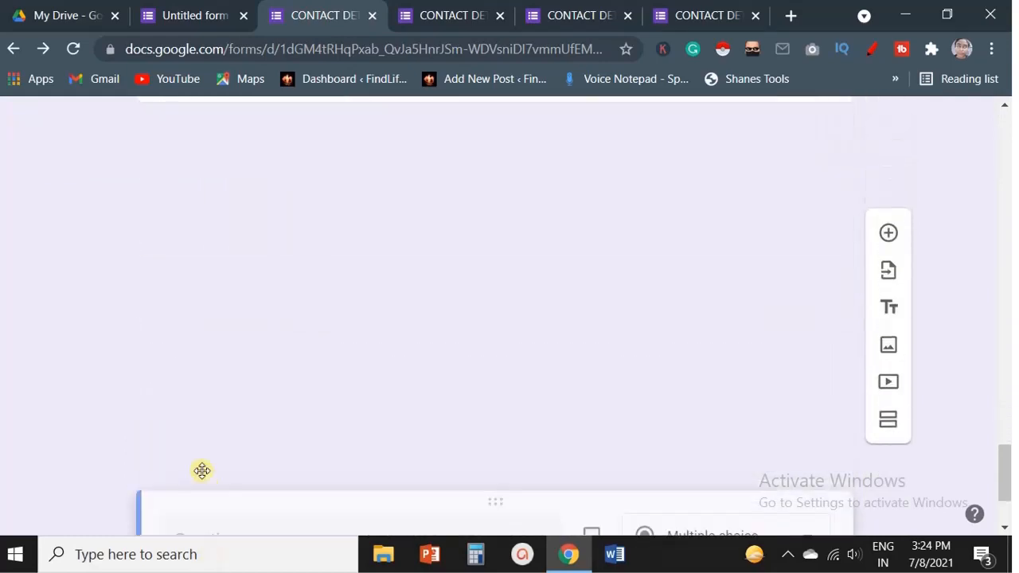
{"action": "left_click_drag", "start_coordinate": [195, 459], "coordinate": [184, 368]}
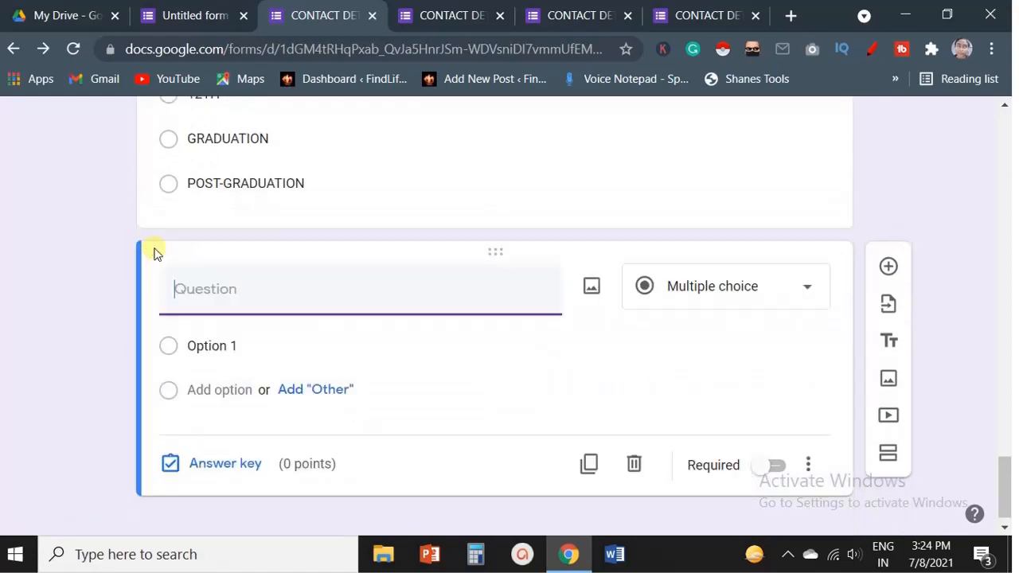
{"action": "left_click_drag", "start_coordinate": [155, 250], "coordinate": [199, 262]}
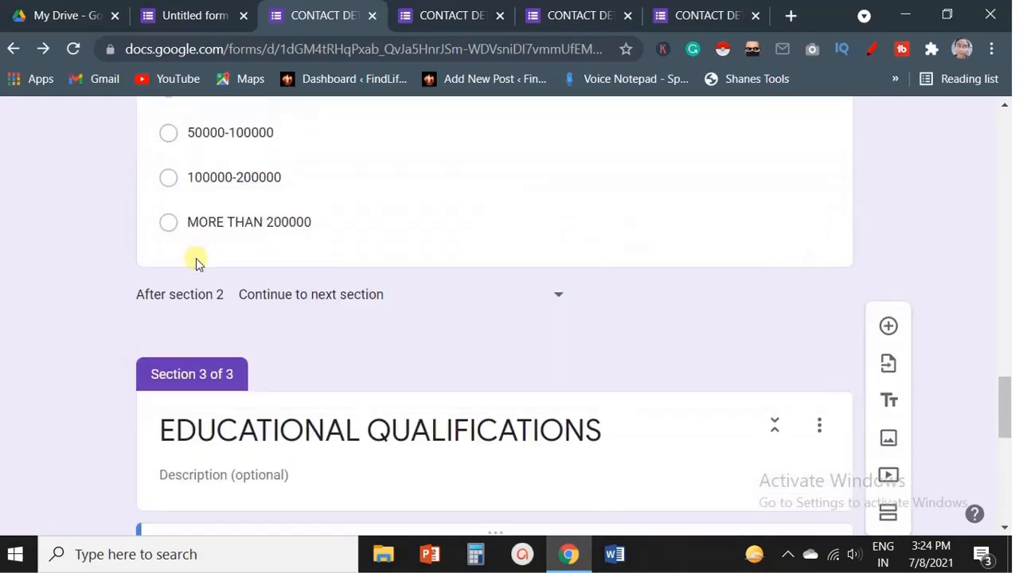
{"action": "left_click_drag", "start_coordinate": [156, 135], "coordinate": [196, 421]}
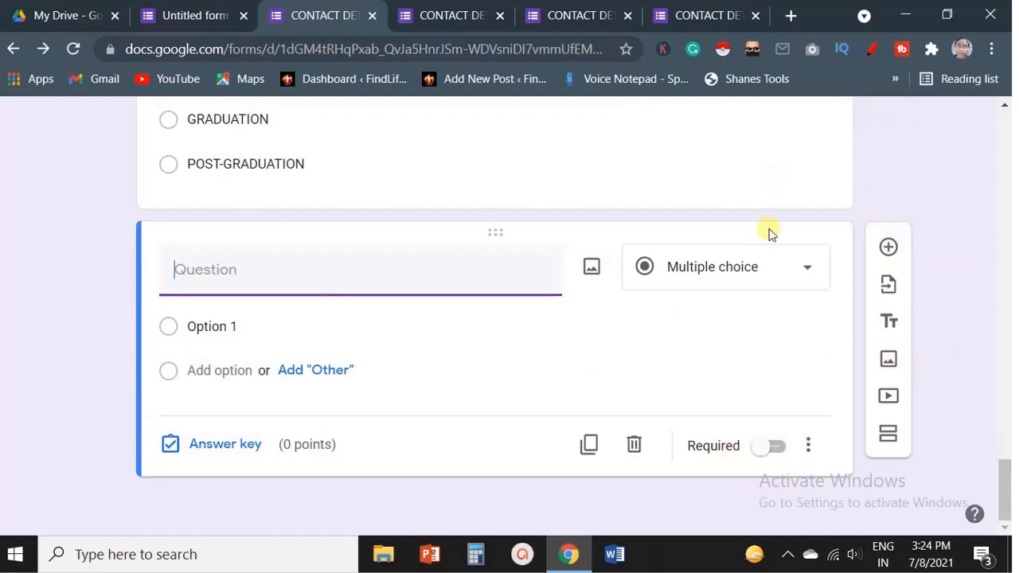
Insert the image pexels-ksenia-chernaya-3952027 from the IMAGES COPYRIGHT FREE folder after the new question.
{"action": "left_click", "coordinate": [888, 365]}
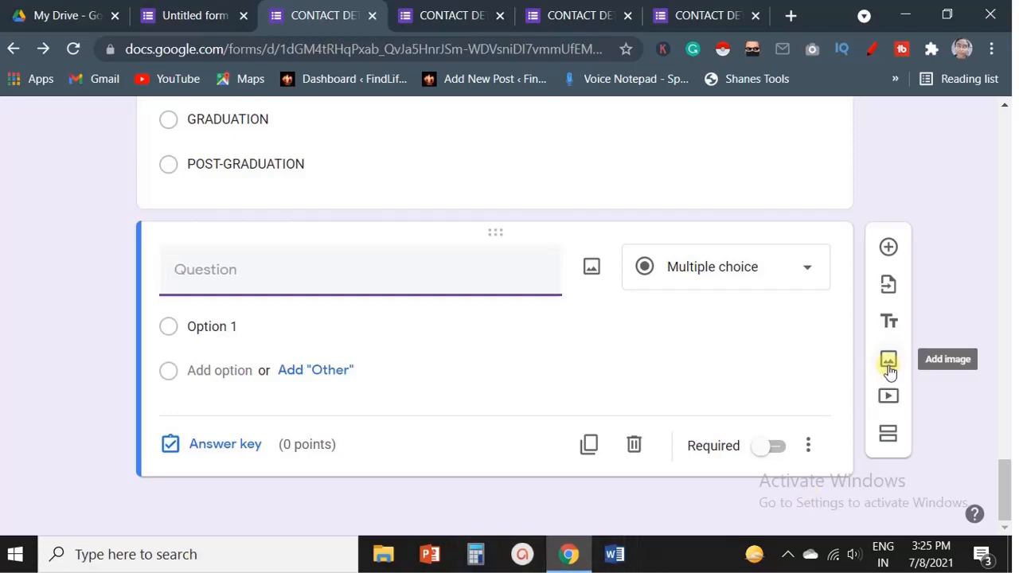
{"action": "left_click", "coordinate": [890, 371]}
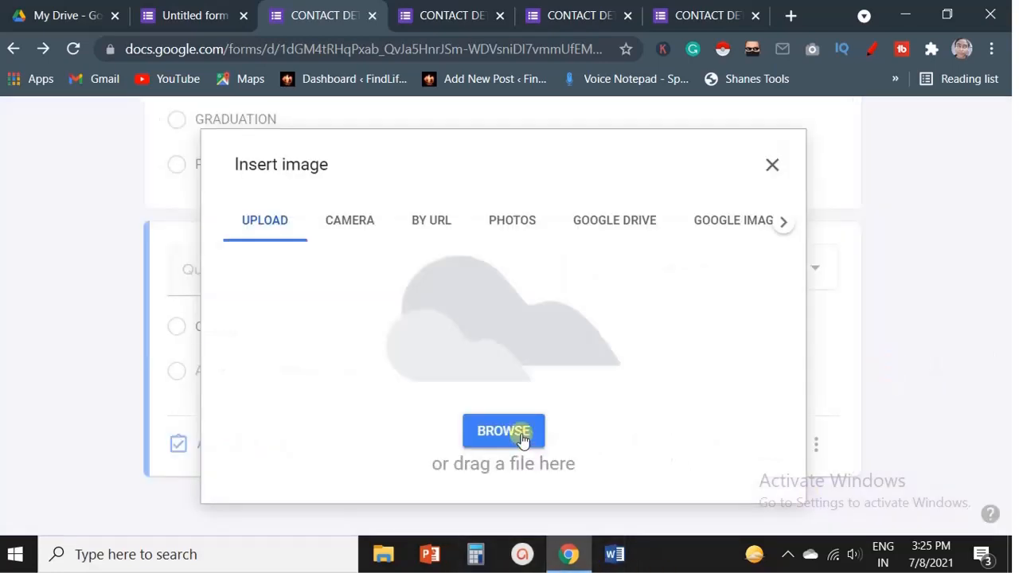
{"action": "left_click", "coordinate": [518, 440]}
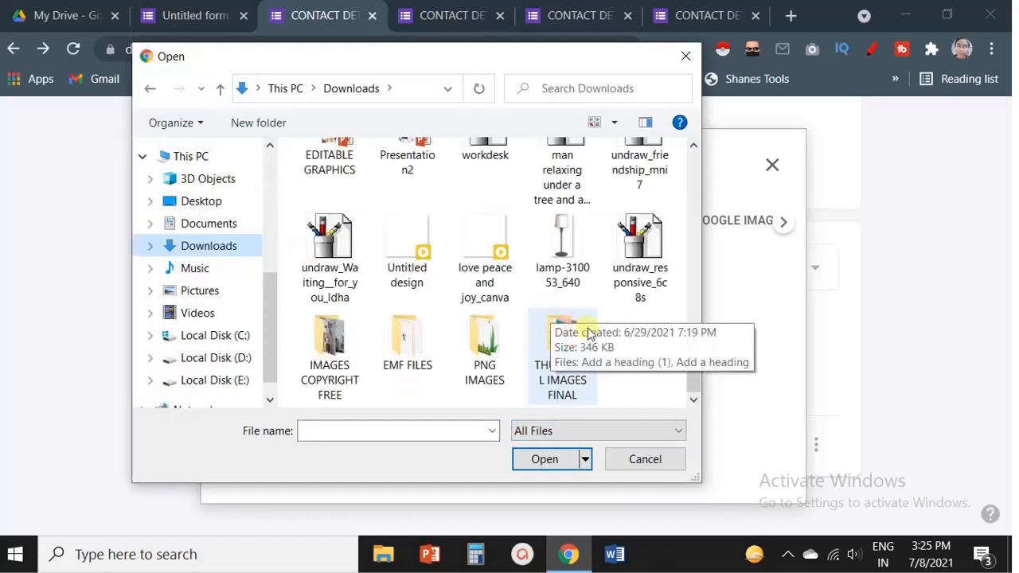
{"action": "double_click", "coordinate": [334, 344]}
{"action": "left_click", "coordinate": [344, 331]}
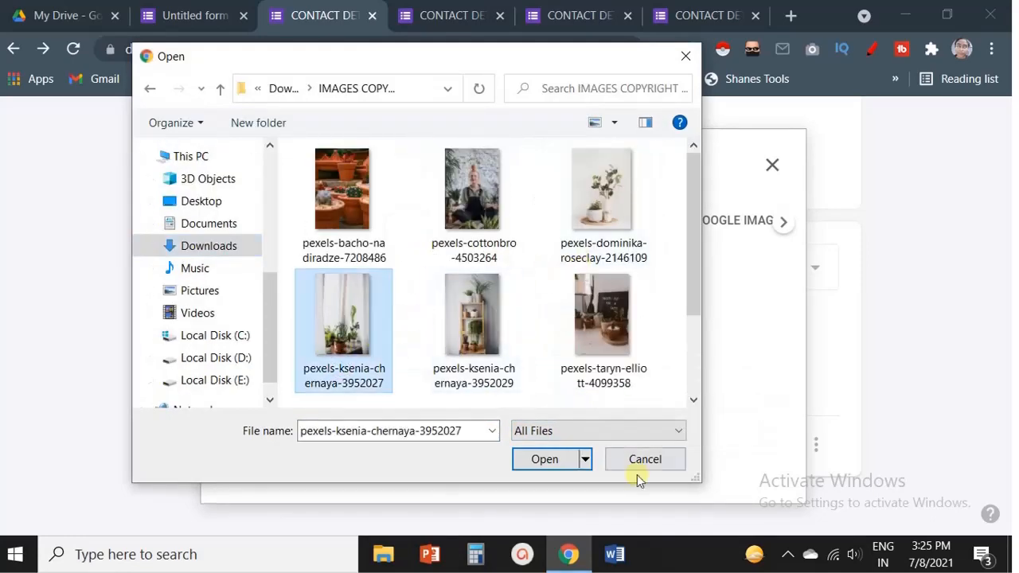
{"action": "left_click", "coordinate": [547, 460]}
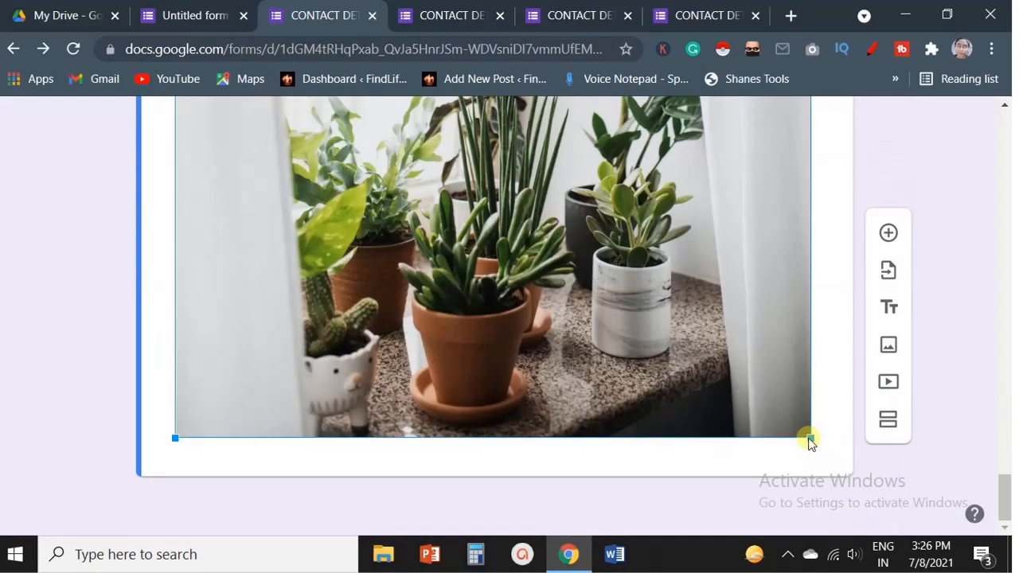
Centre-align the inserted plant image.
{"action": "left_click_drag", "start_coordinate": [806, 436], "coordinate": [329, 48]}
{"action": "left_click_drag", "start_coordinate": [175, 437], "coordinate": [341, 188]}
{"action": "left_click_drag", "start_coordinate": [380, 155], "coordinate": [335, 308]}
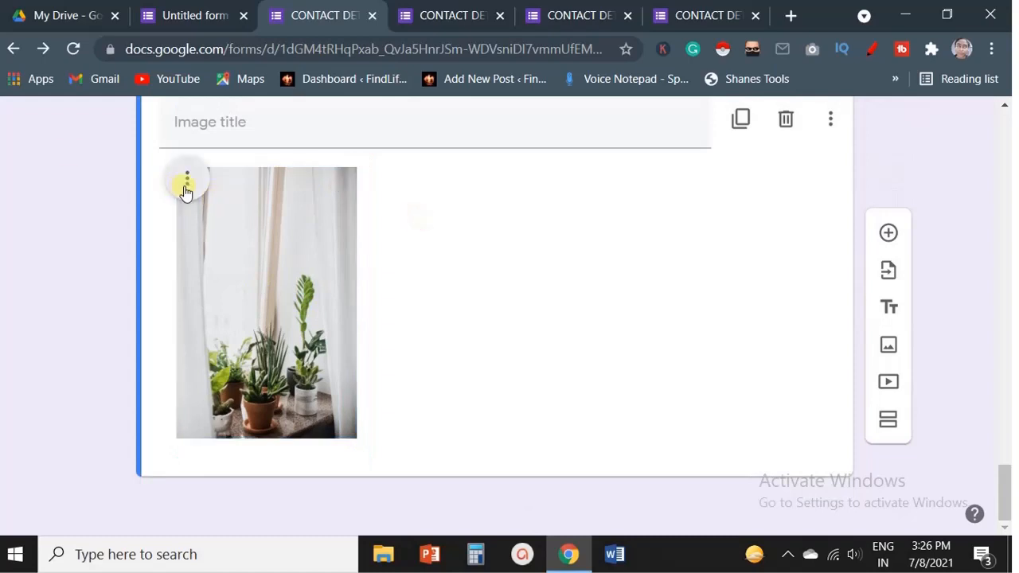
{"action": "left_click", "coordinate": [186, 190]}
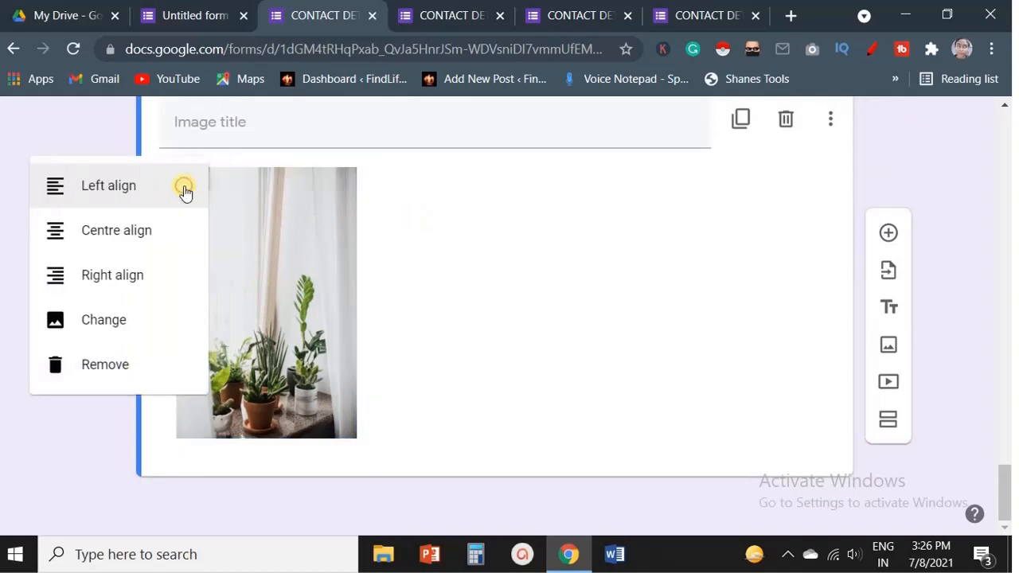
{"action": "left_click", "coordinate": [138, 236]}
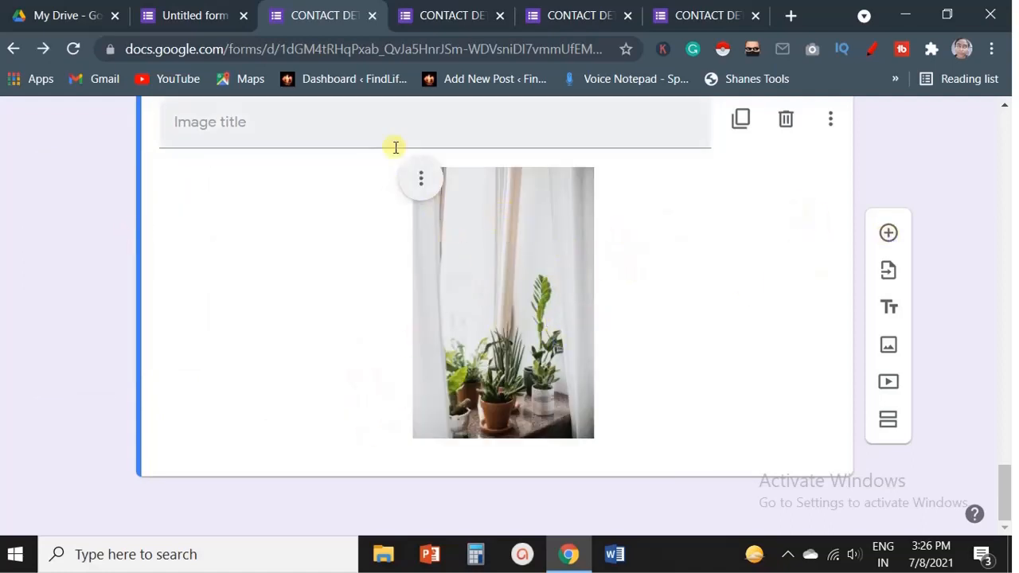
Give the image the title IDENTIFY THE PLANTS IN THE PICTURE.
{"action": "left_click", "coordinate": [408, 191]}
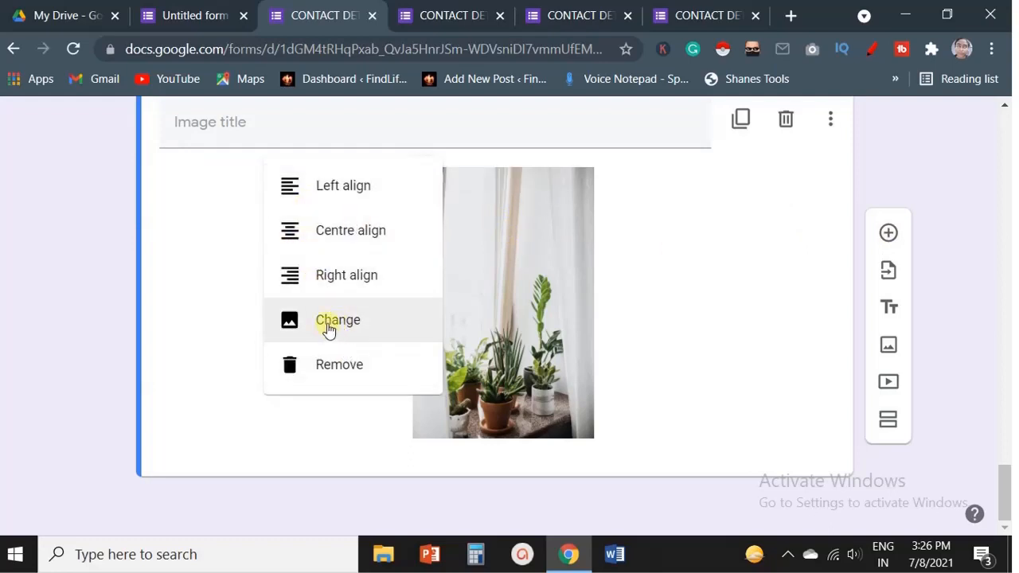
{"action": "left_click", "coordinate": [690, 297]}
{"action": "left_click", "coordinate": [308, 131]}
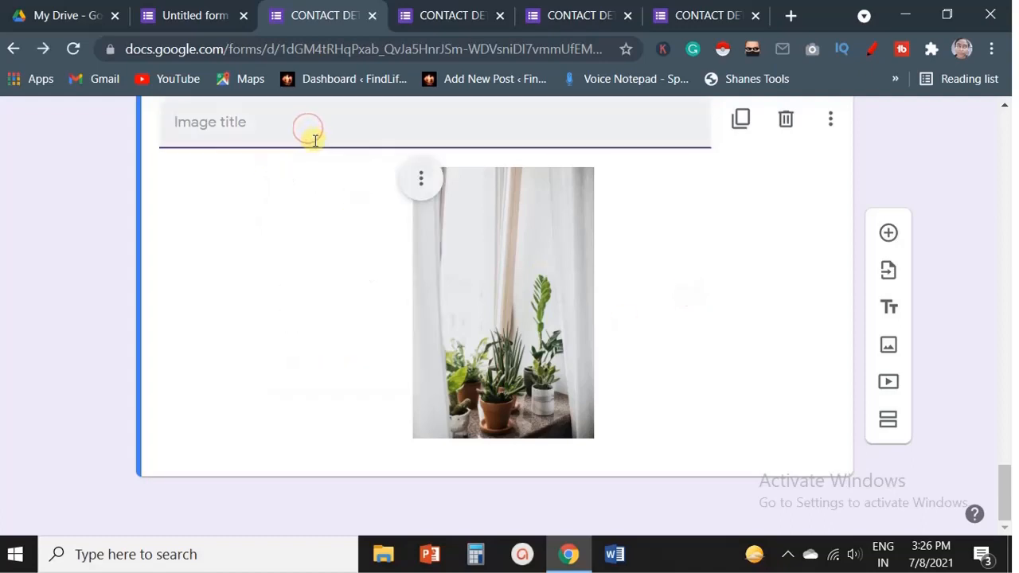
{"action": "type", "text": "I"}
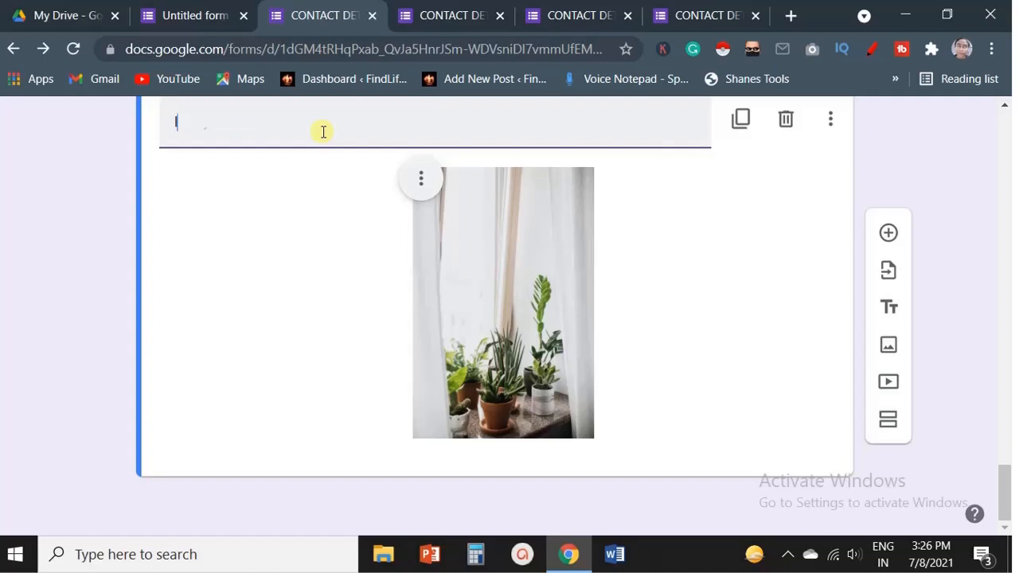
{"action": "type", "text": "DENTIFY THE "}
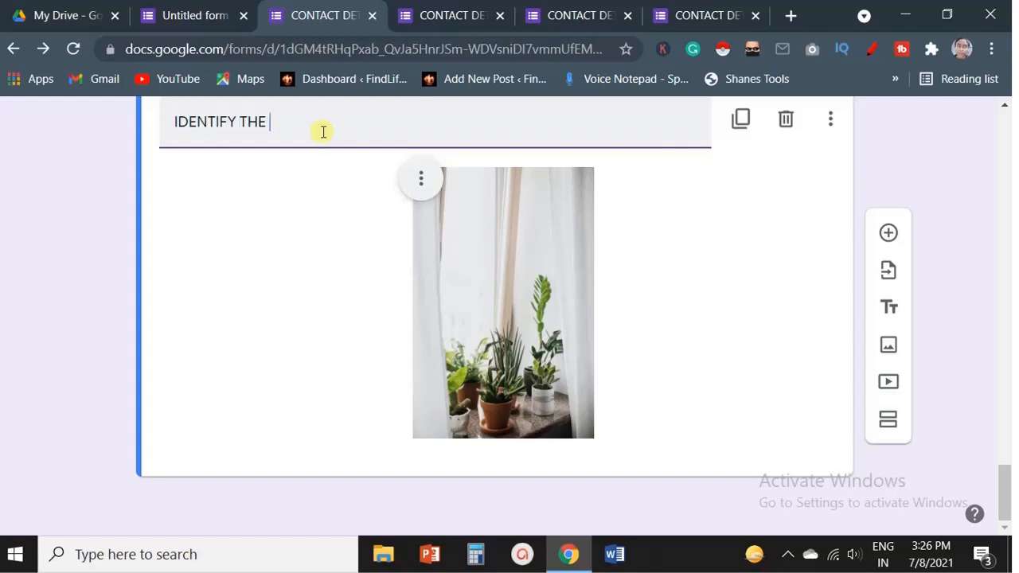
{"action": "type", "text": "PLANTS IN THE PICTURE"}
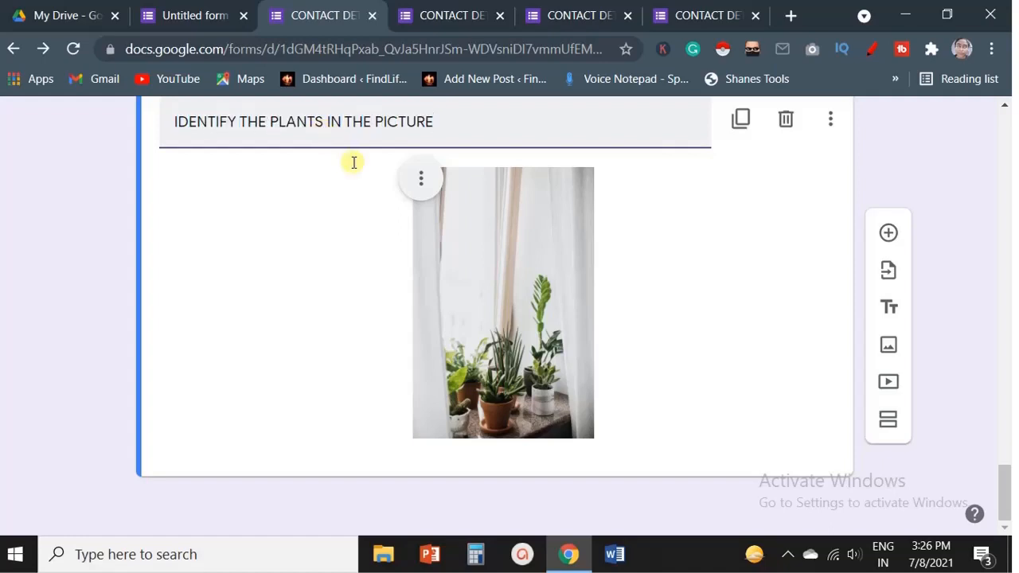
Paste IDENTIFY THE PLANTS IN THE PICTURE as the new question's text and set its first option to AVACA.
{"action": "scroll", "coordinate": [778, 338], "scroll_direction": "up", "scroll_amount": 3}
{"action": "type", "text": "IDENTIFY THE PLANTS IN THE PICTURE"}
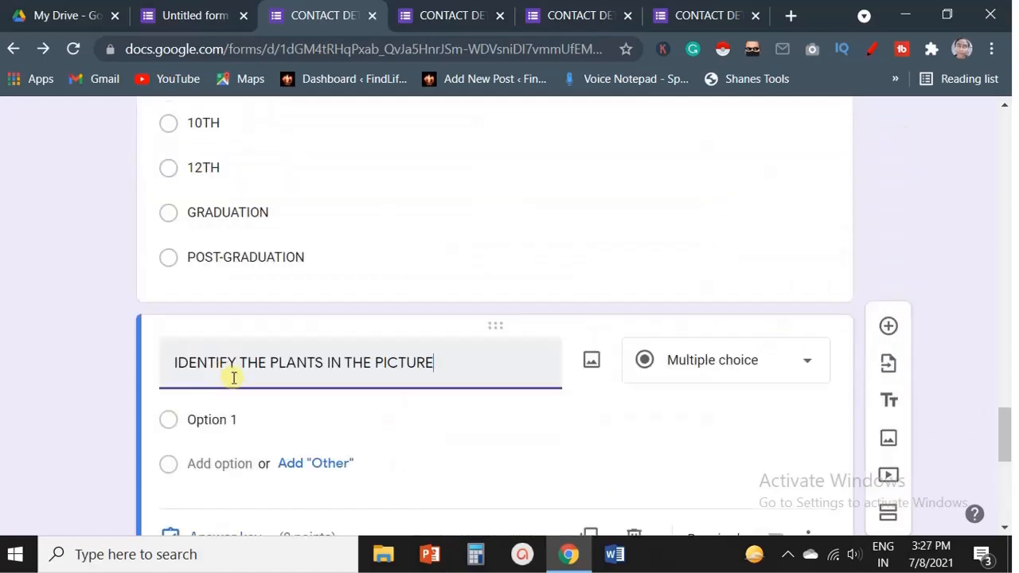
{"action": "left_click", "coordinate": [222, 420]}
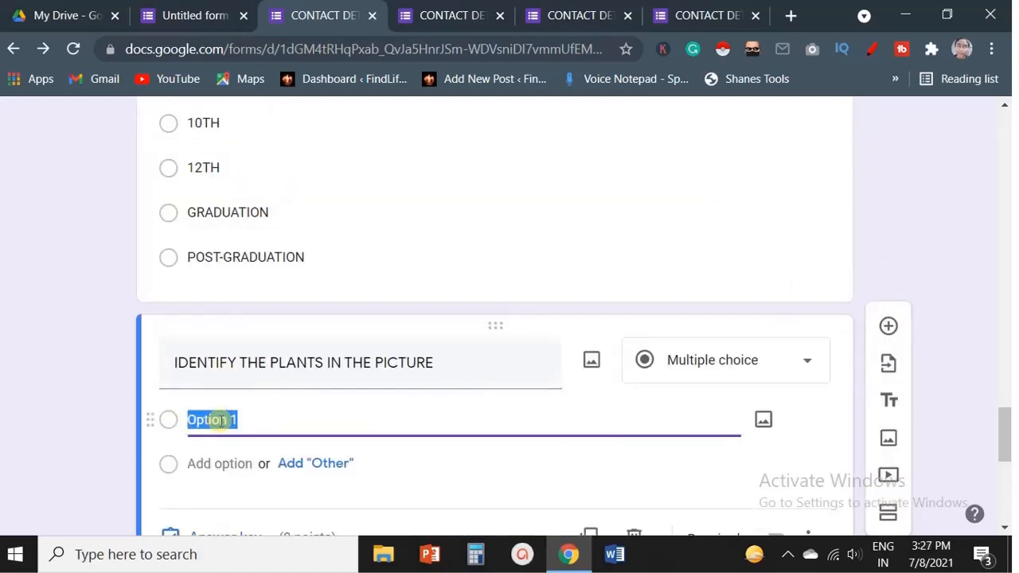
{"action": "type", "text": "AVACA"}
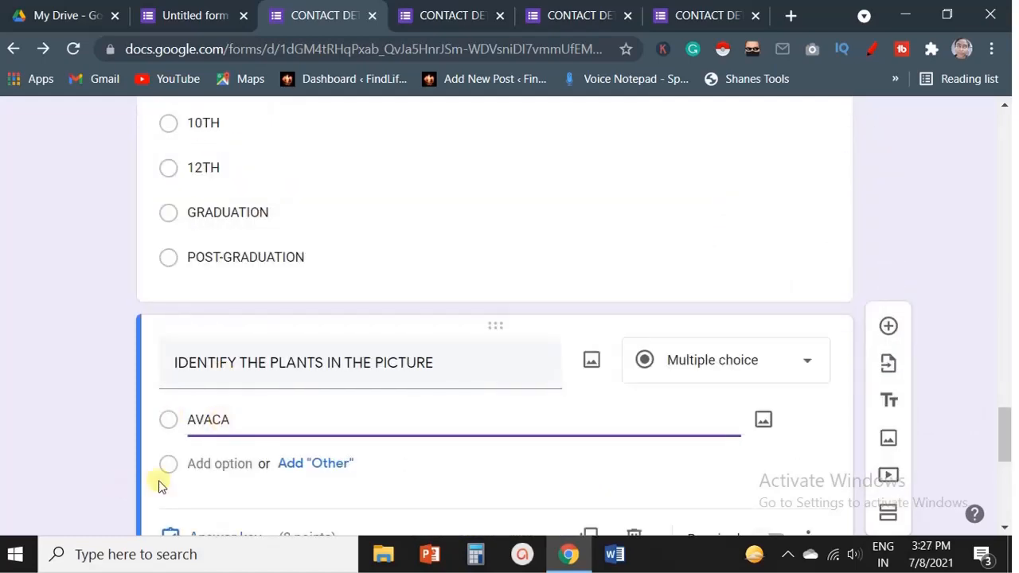
Add the options DDFSVSF, RGDFGFGD and FBDGBG to the plant question.
{"action": "left_click", "coordinate": [238, 468]}
{"action": "type", "text": "DDFSVSF"}
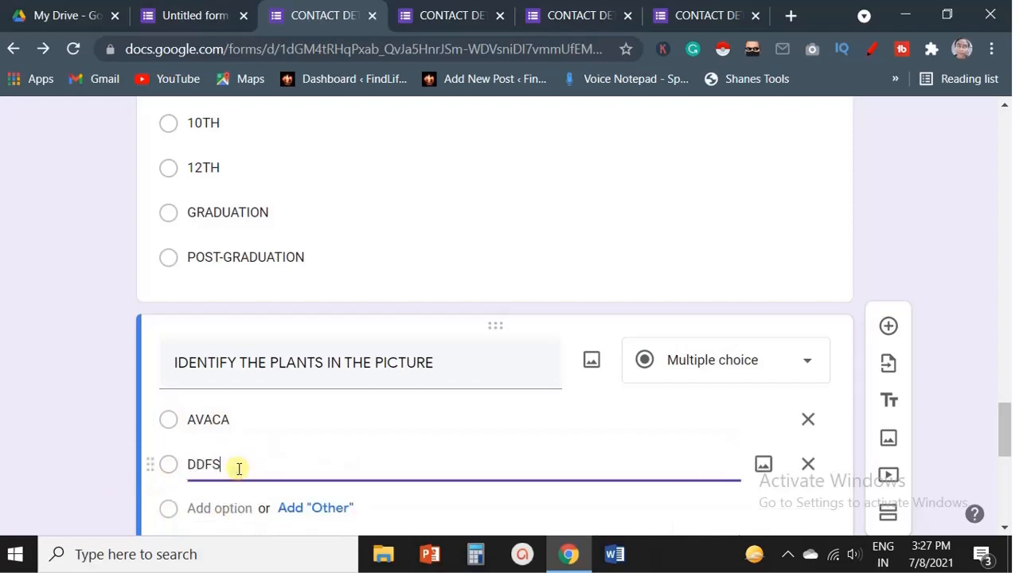
{"action": "left_click", "coordinate": [238, 509]}
{"action": "type", "text": "RGDFGFGD"}
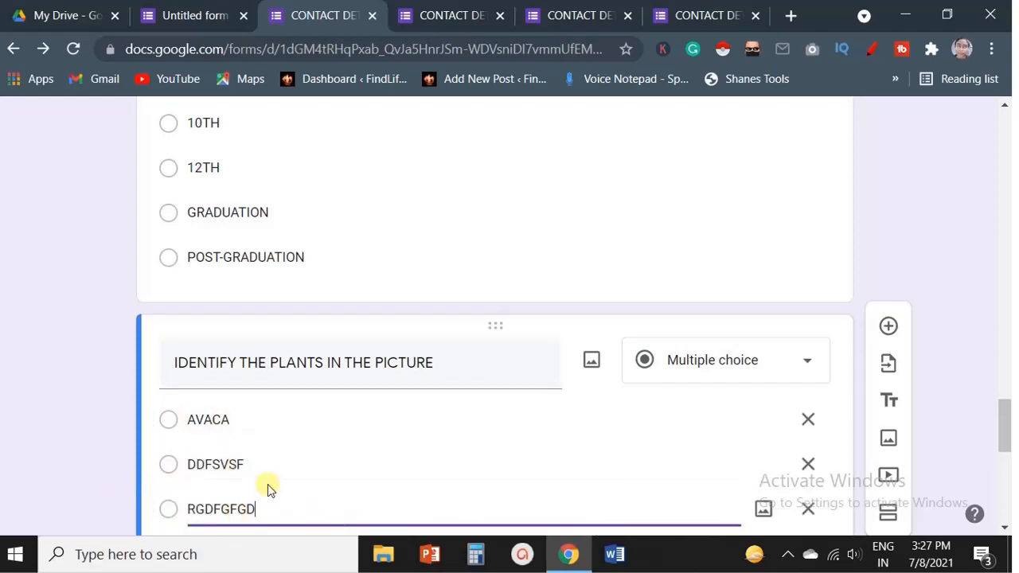
{"action": "scroll", "coordinate": [266, 486], "scroll_direction": "down", "scroll_amount": 1}
{"action": "left_click", "coordinate": [242, 464]}
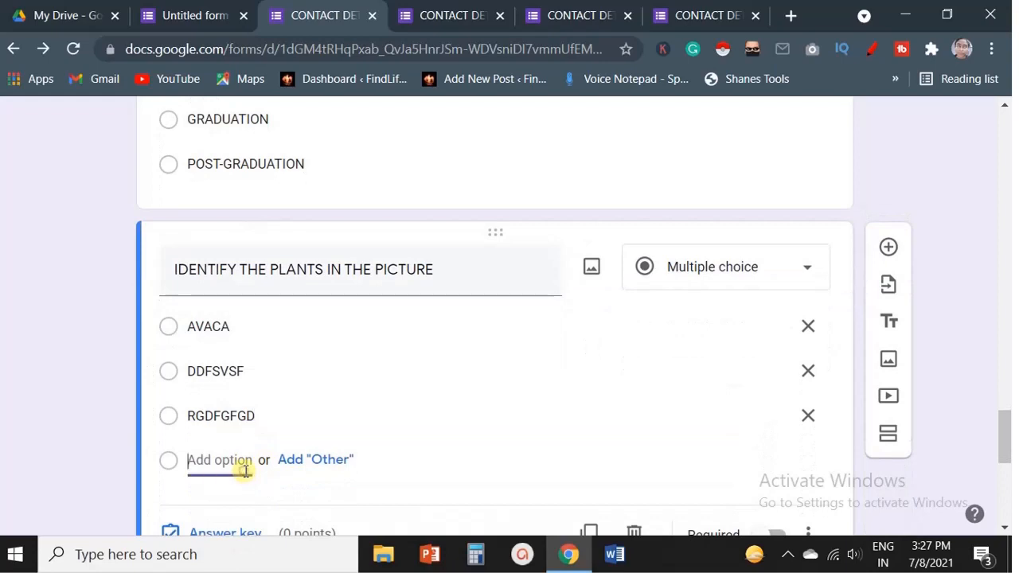
{"action": "type", "text": "FBDGBG"}
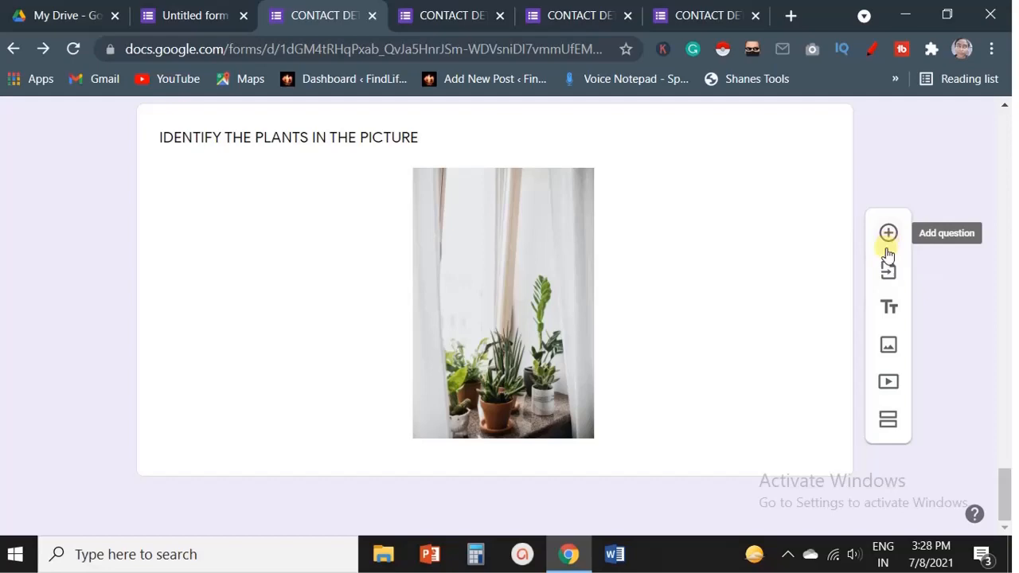
Add an "Other" option to the hobbies question.
{"action": "scroll", "coordinate": [769, 310], "scroll_direction": "up", "scroll_amount": 10}
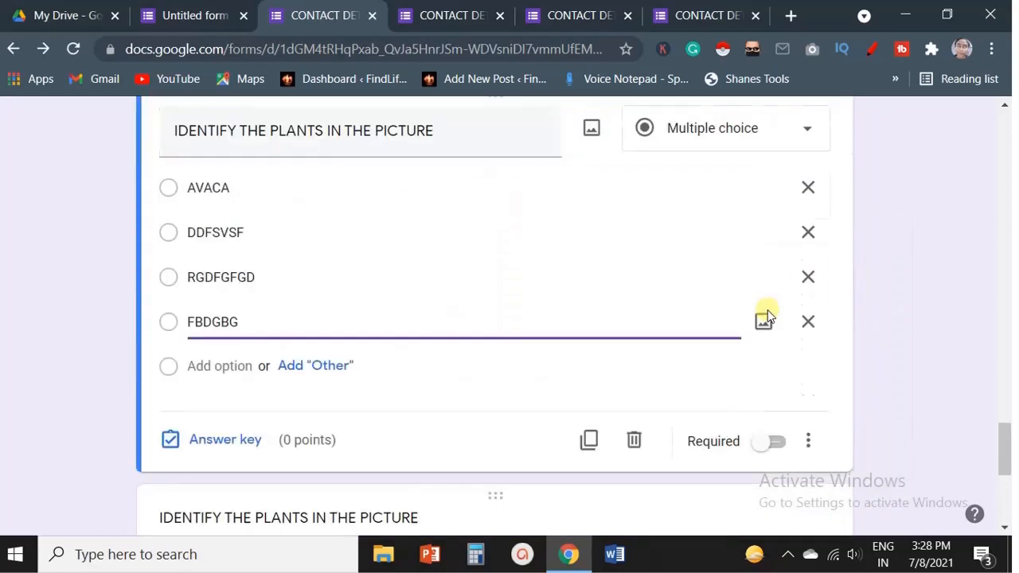
{"action": "scroll", "coordinate": [767, 310], "scroll_direction": "up", "scroll_amount": 20}
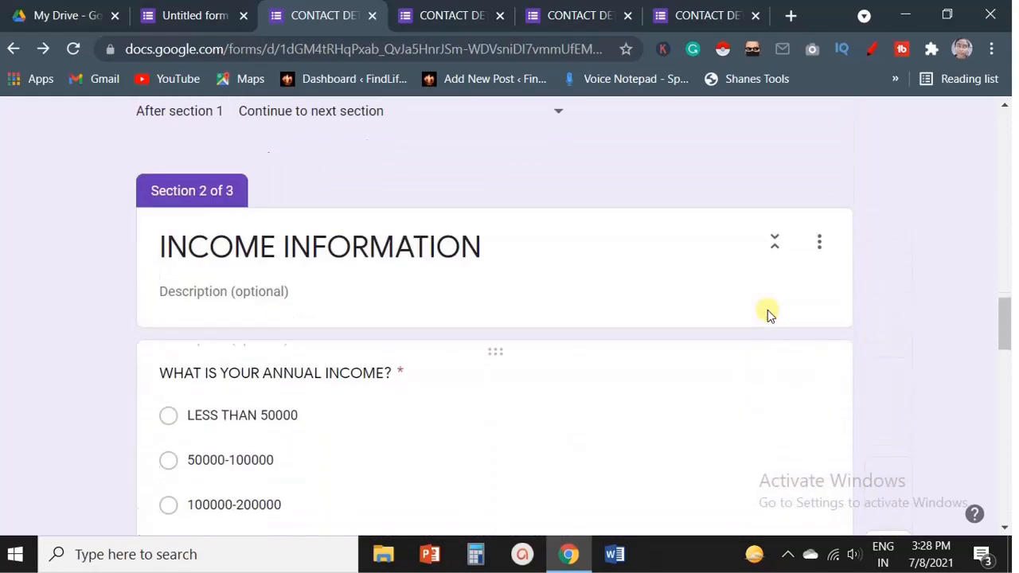
{"action": "scroll", "coordinate": [387, 187], "scroll_direction": "down", "scroll_amount": 15}
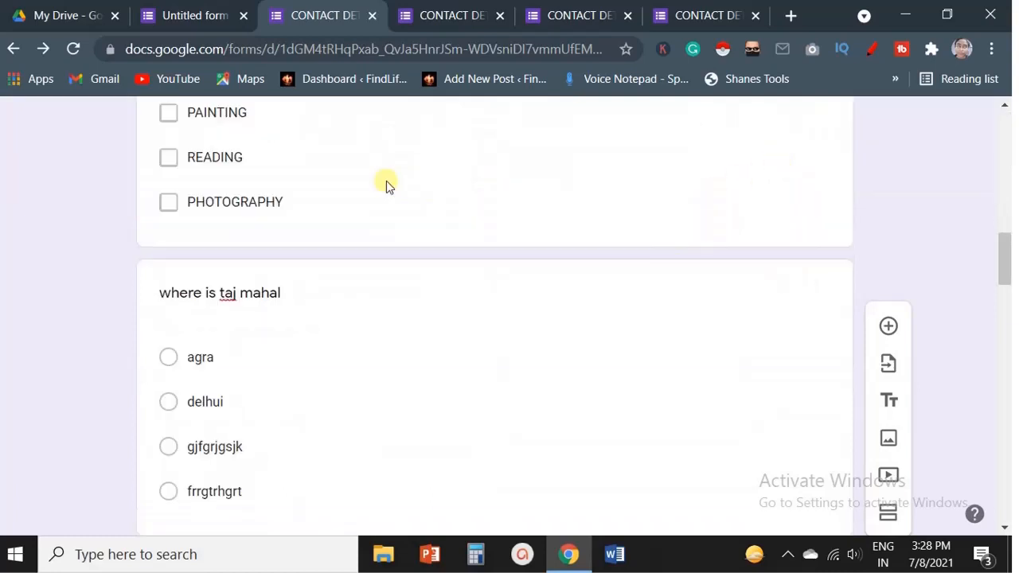
{"action": "left_click", "coordinate": [388, 187]}
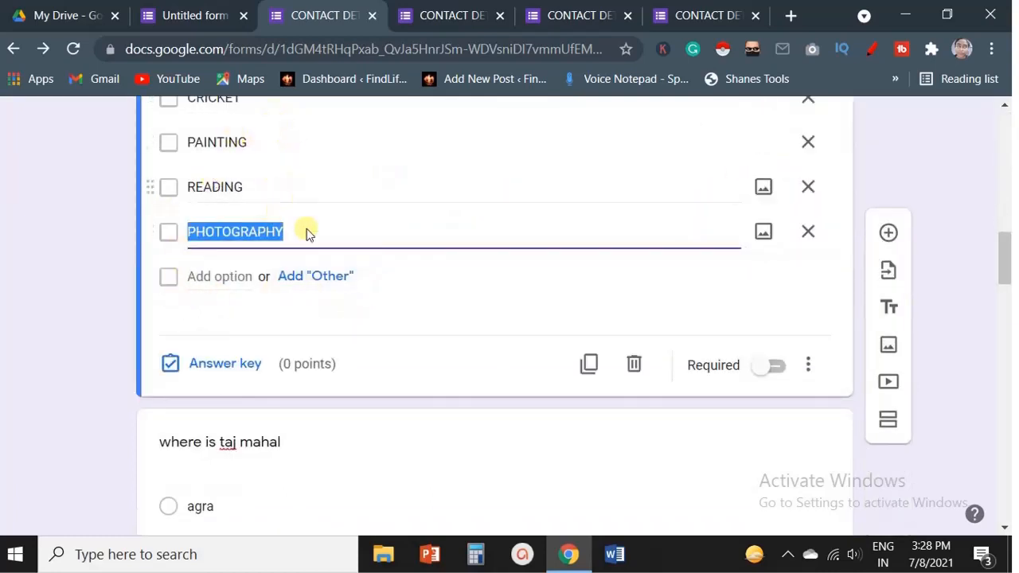
{"action": "scroll", "coordinate": [348, 221], "scroll_direction": "up", "scroll_amount": 3}
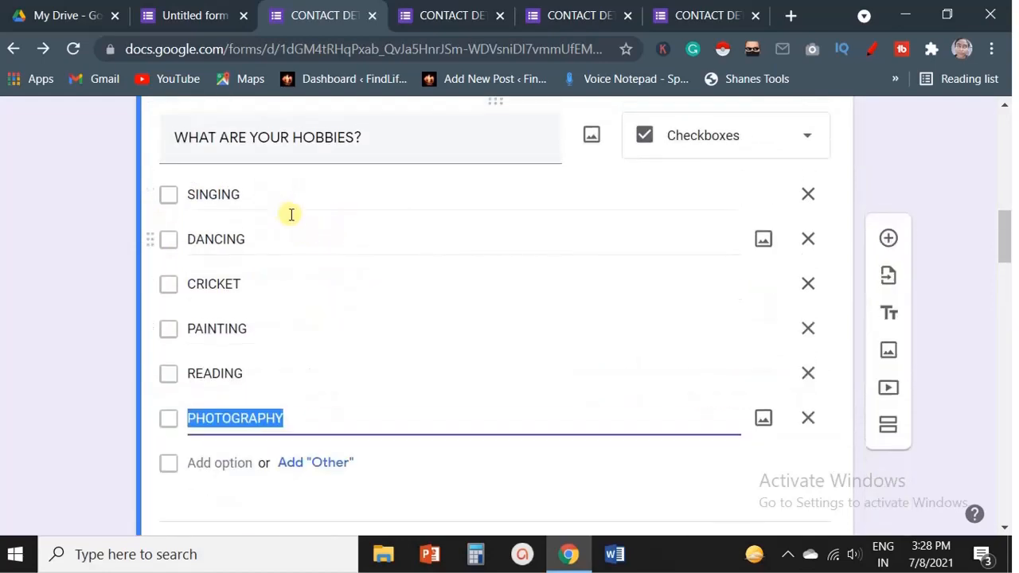
{"action": "left_click", "coordinate": [328, 465]}
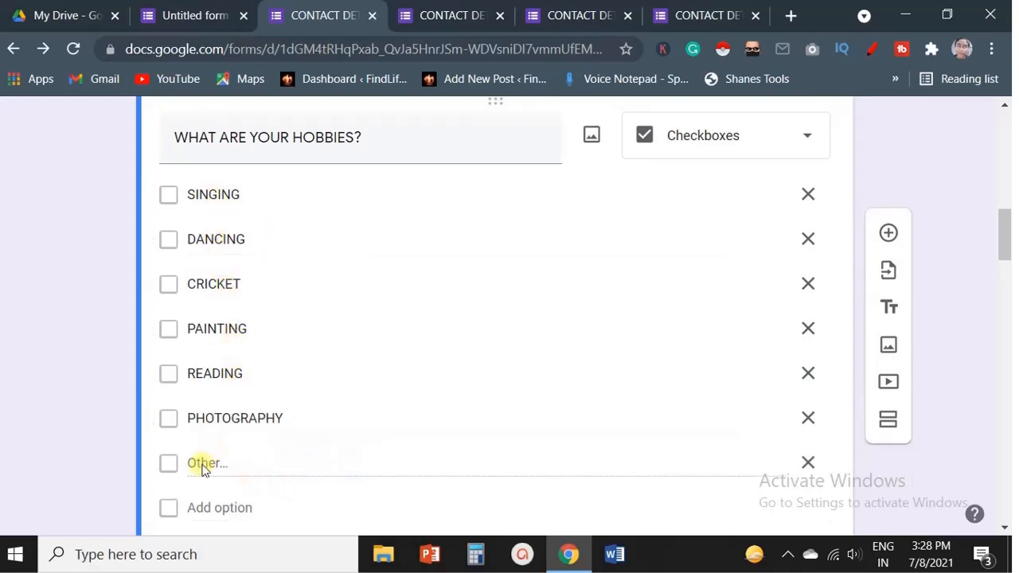
{"action": "left_click", "coordinate": [265, 466]}
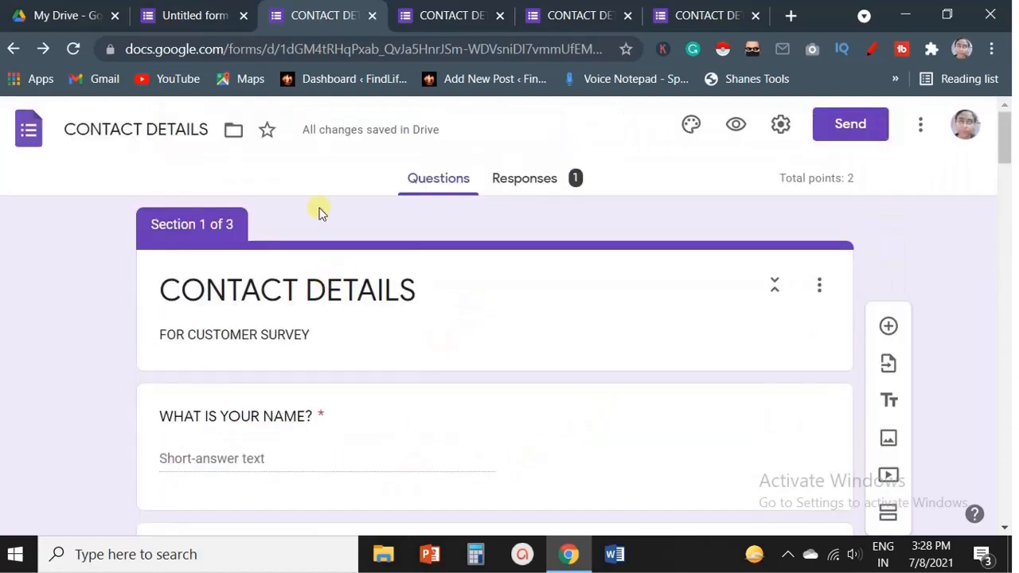
Insert the multicoloured yarn header image from the Work and School themes and set the background colour to Dark #fcdebf.
{"action": "left_click", "coordinate": [691, 127]}
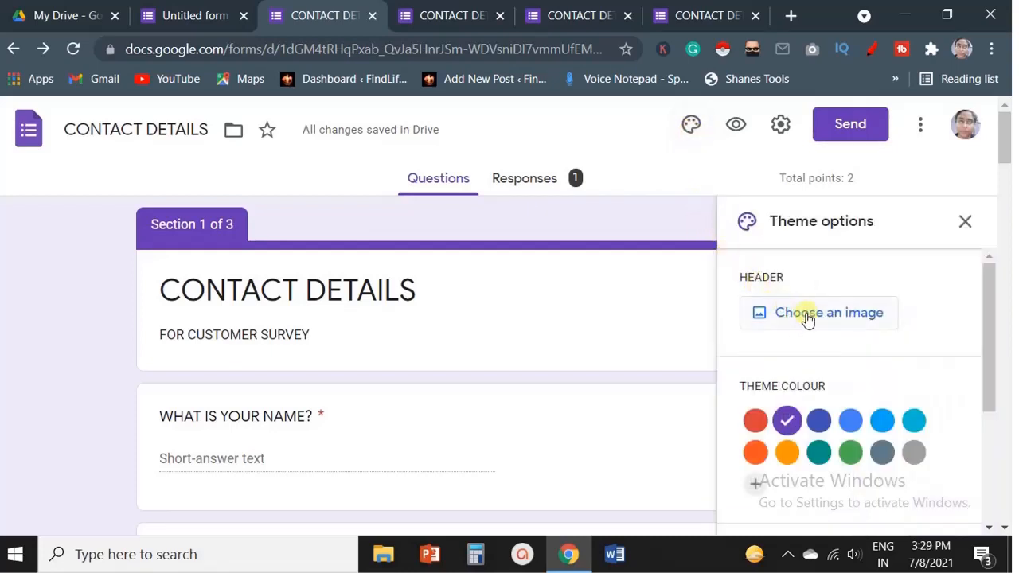
{"action": "left_click", "coordinate": [808, 316]}
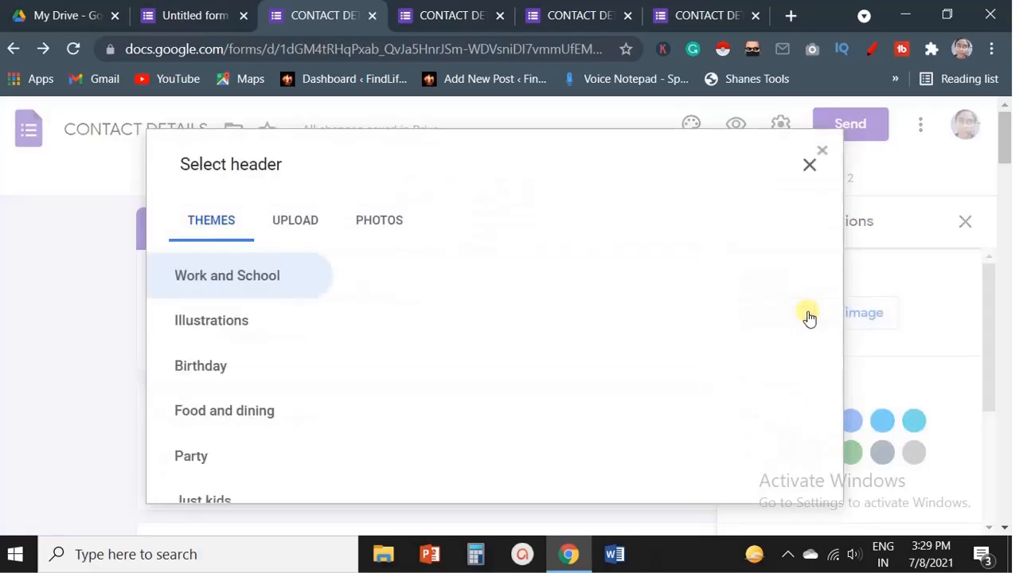
{"action": "left_click", "coordinate": [712, 317]}
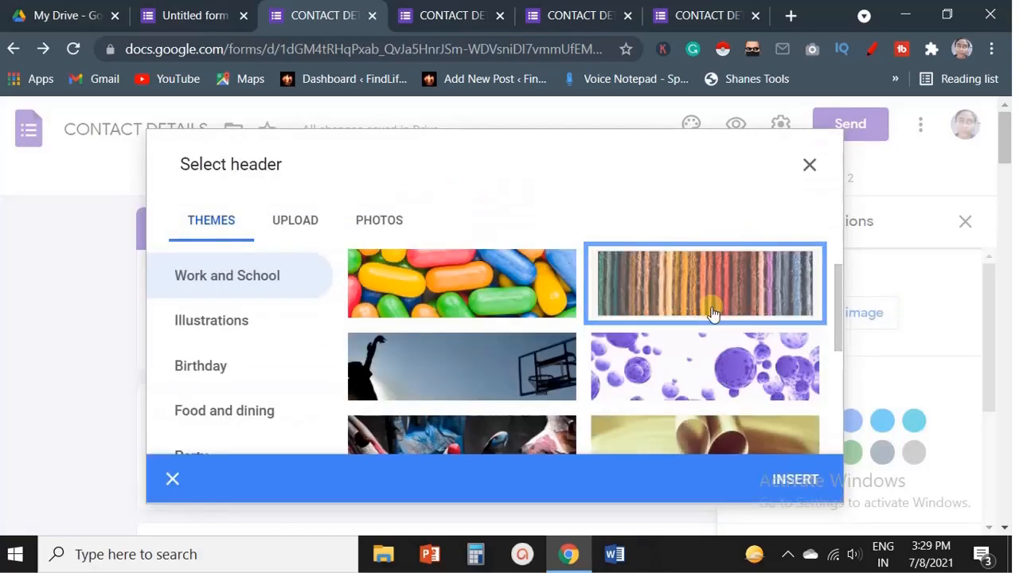
{"action": "left_click", "coordinate": [807, 480]}
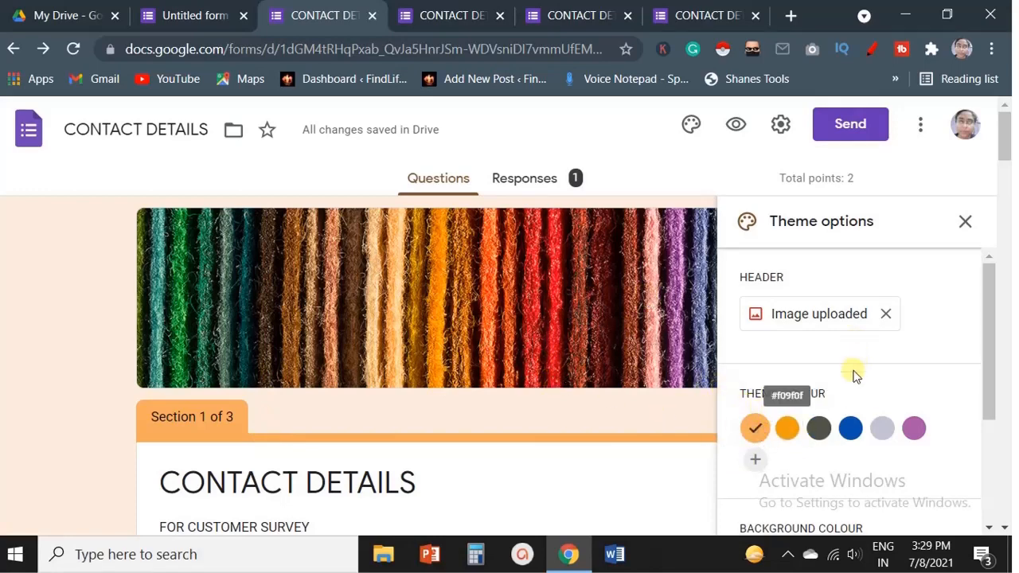
{"action": "scroll", "coordinate": [844, 372], "scroll_direction": "down", "scroll_amount": 2}
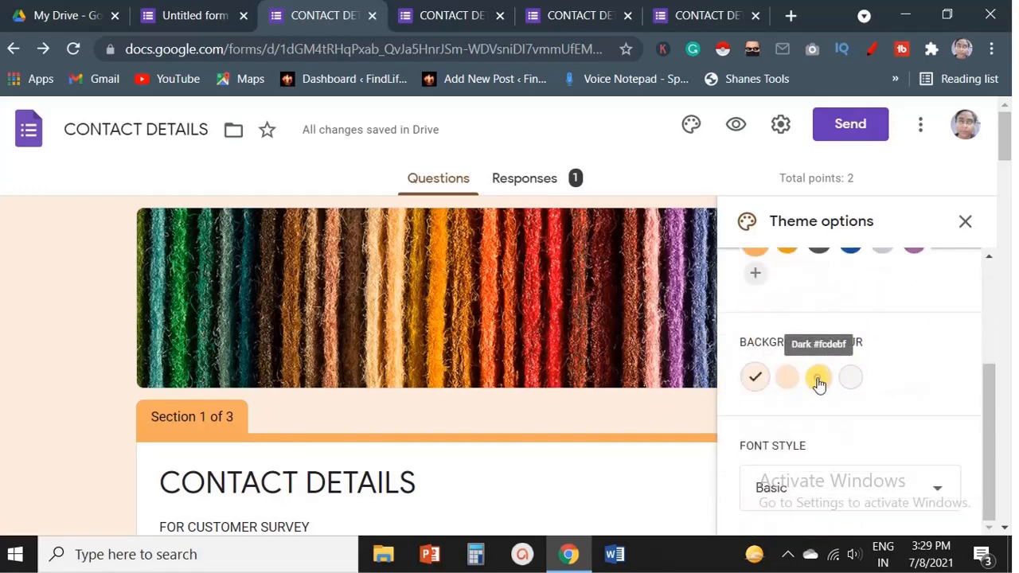
{"action": "left_click", "coordinate": [819, 380]}
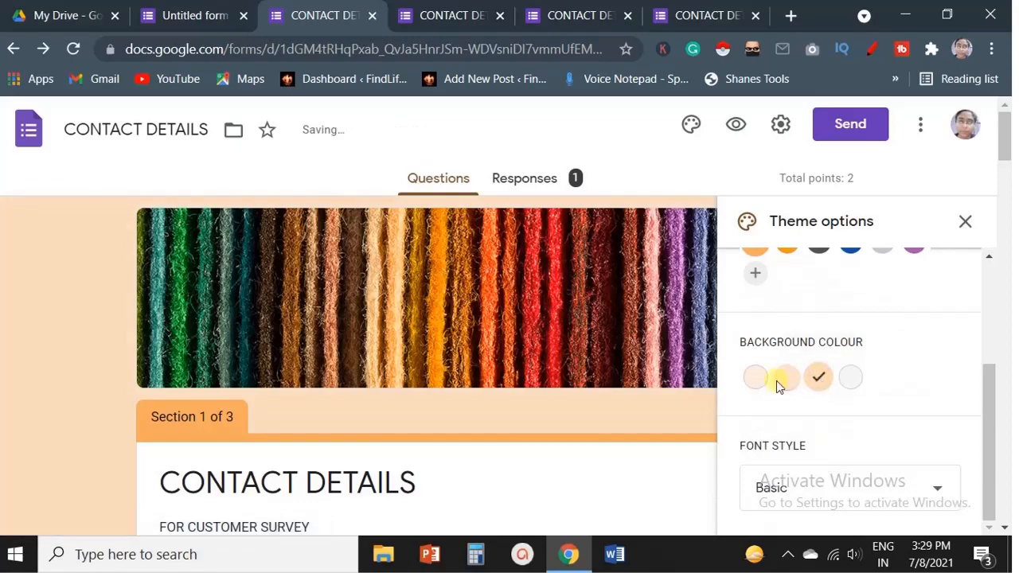
Select the Basic font style and close the theme options.
{"action": "scroll", "coordinate": [850, 510], "scroll_direction": "down", "scroll_amount": 2}
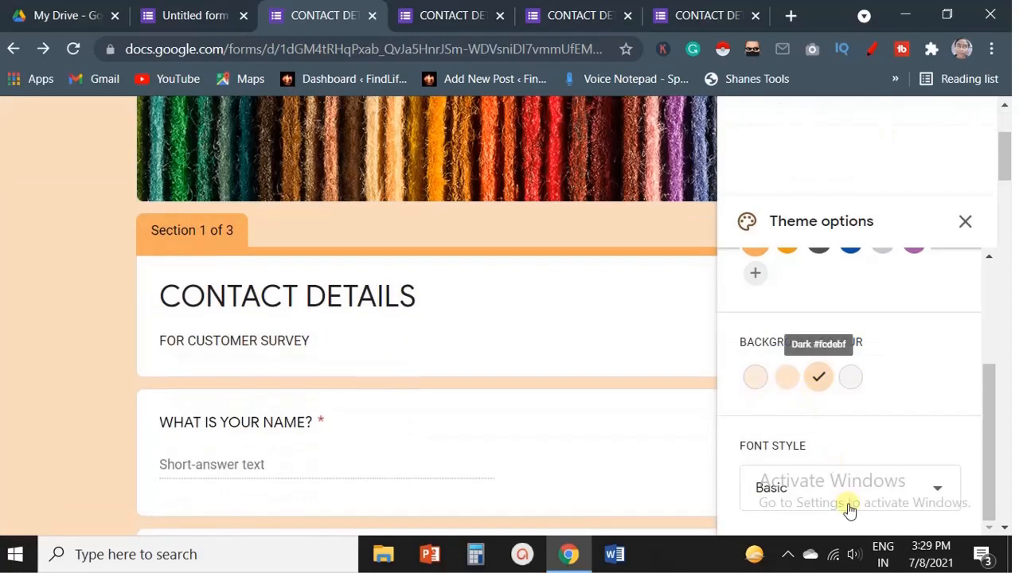
{"action": "left_click", "coordinate": [849, 510]}
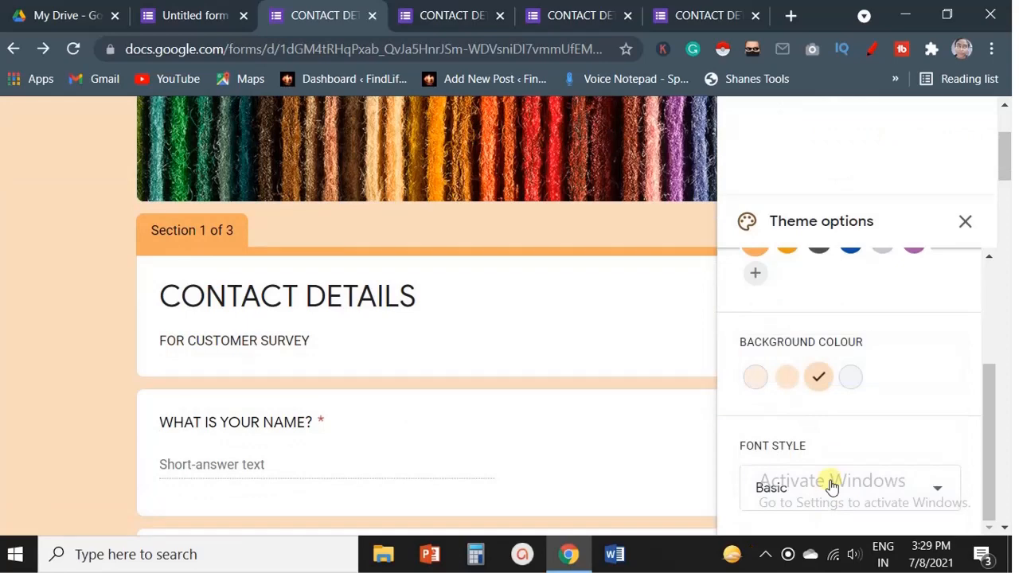
{"action": "left_click", "coordinate": [832, 486]}
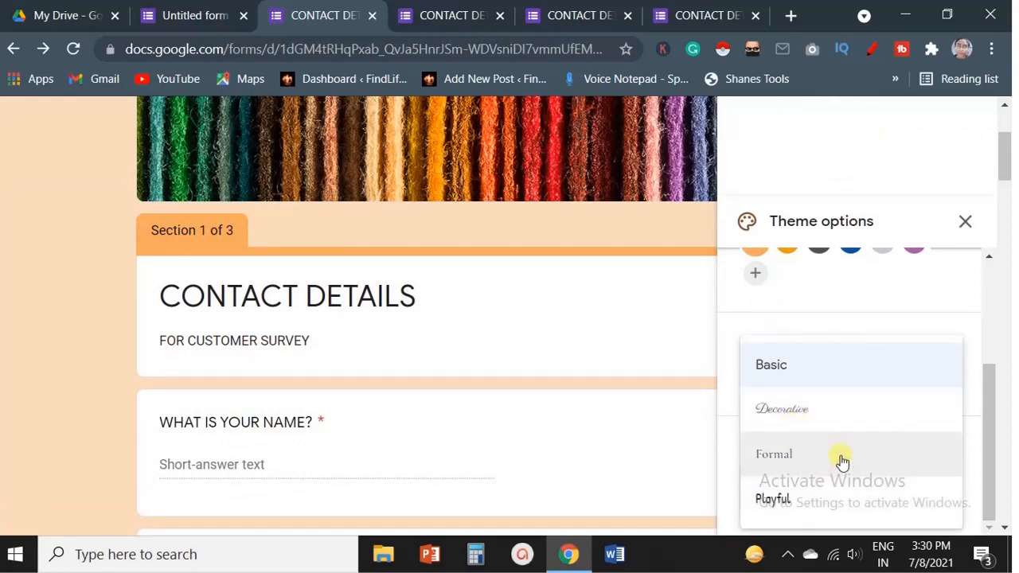
{"action": "left_click", "coordinate": [802, 375]}
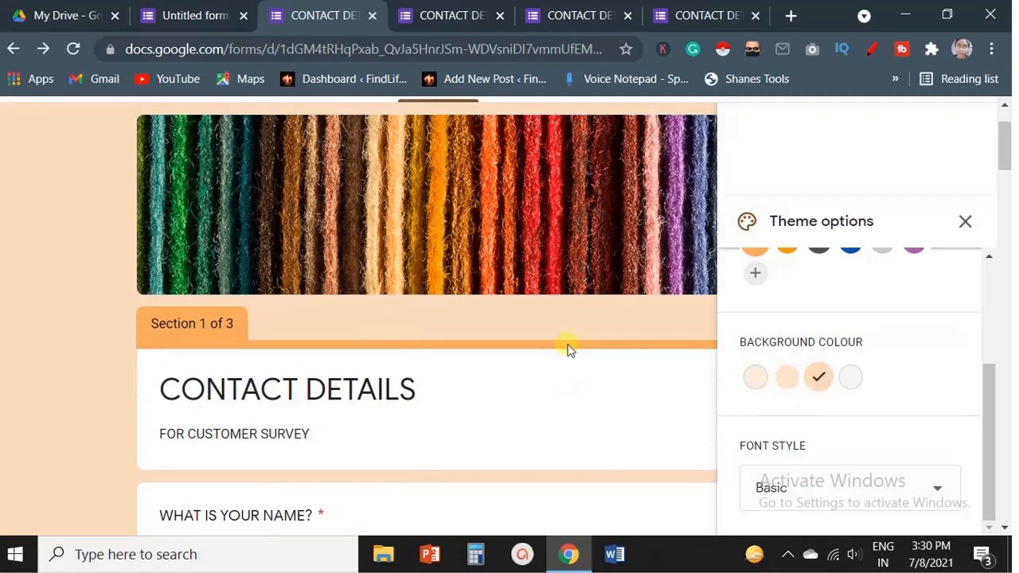
{"action": "scroll", "coordinate": [567, 351], "scroll_direction": "up", "scroll_amount": 1}
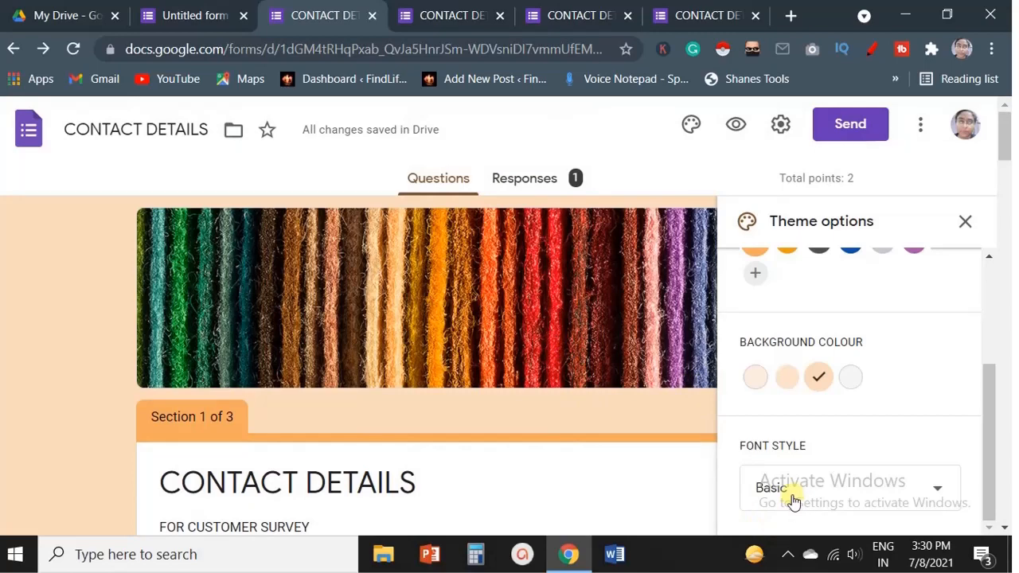
{"action": "left_click", "coordinate": [965, 222]}
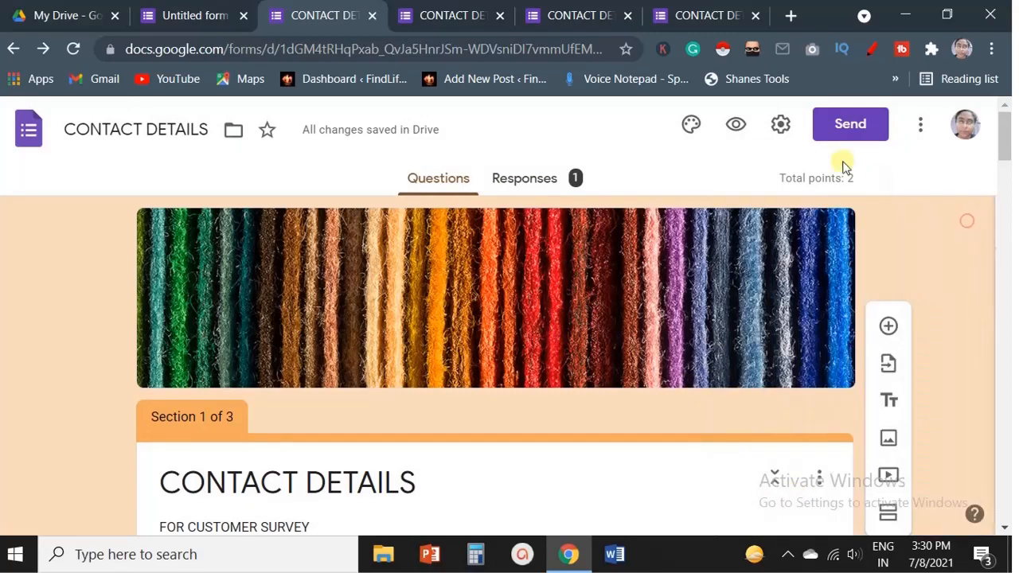
Open the form settings and switch to the presentation options.
{"action": "left_click", "coordinate": [781, 135]}
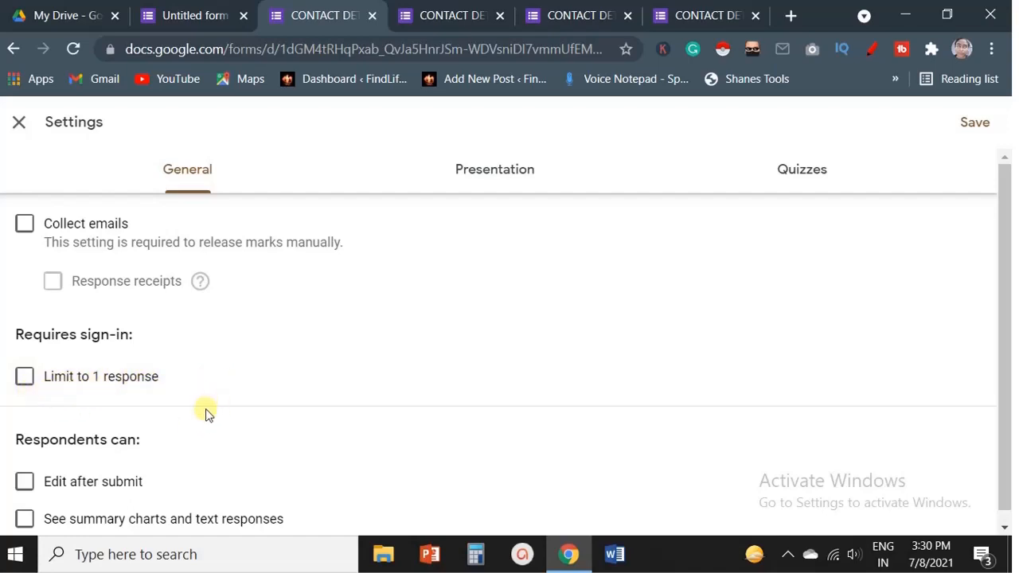
{"action": "scroll", "coordinate": [205, 411], "scroll_direction": "down", "scroll_amount": 1}
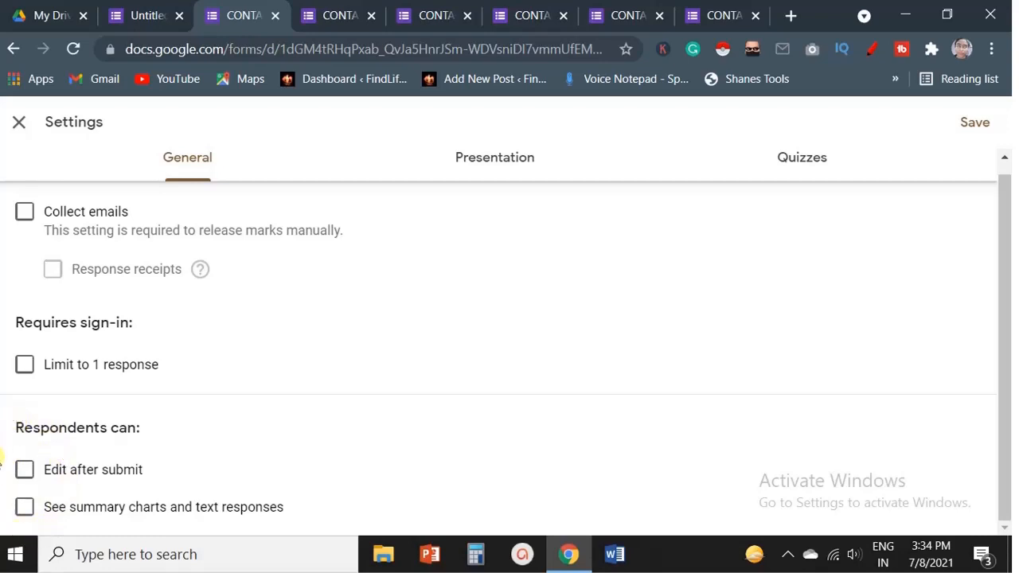
{"action": "left_click", "coordinate": [504, 165]}
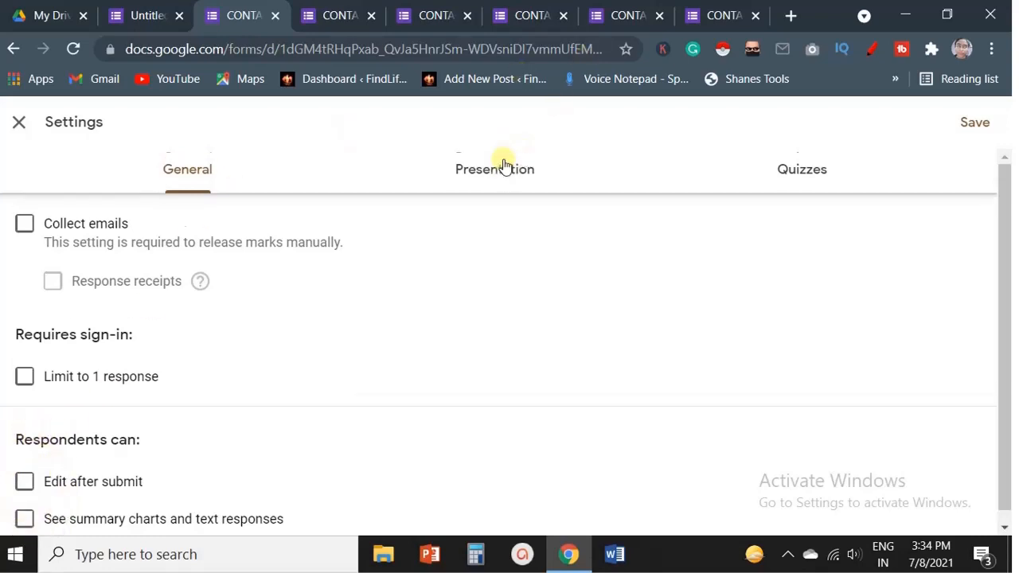
{"action": "left_click", "coordinate": [504, 164]}
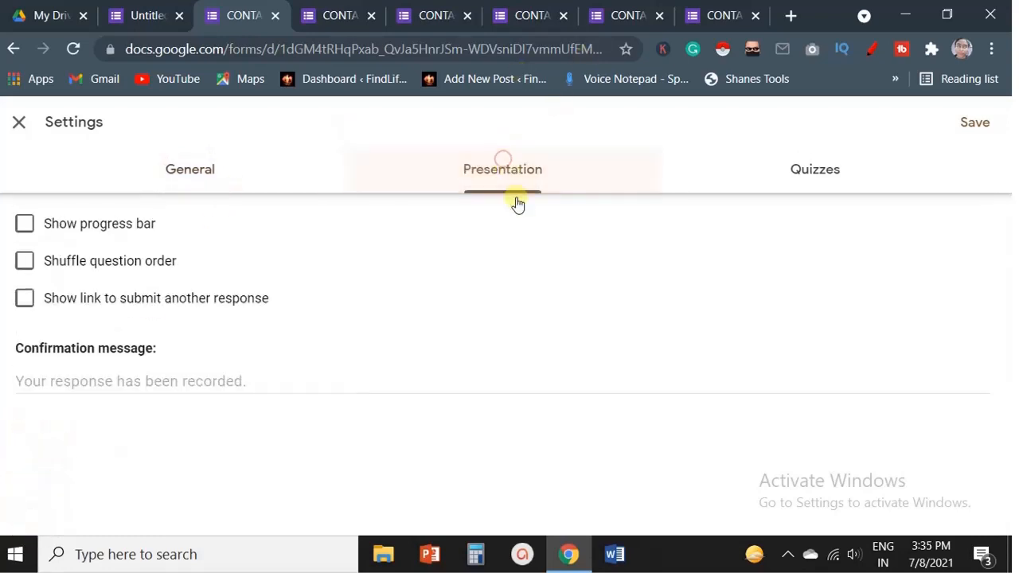
{"action": "left_click", "coordinate": [25, 232]}
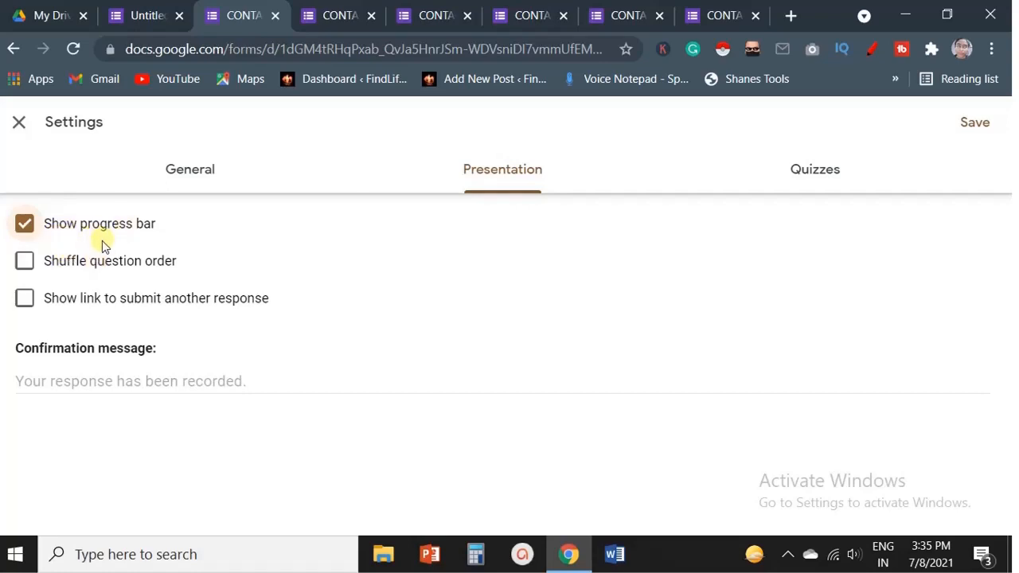
{"action": "left_click", "coordinate": [26, 227]}
{"action": "left_click", "coordinate": [27, 265]}
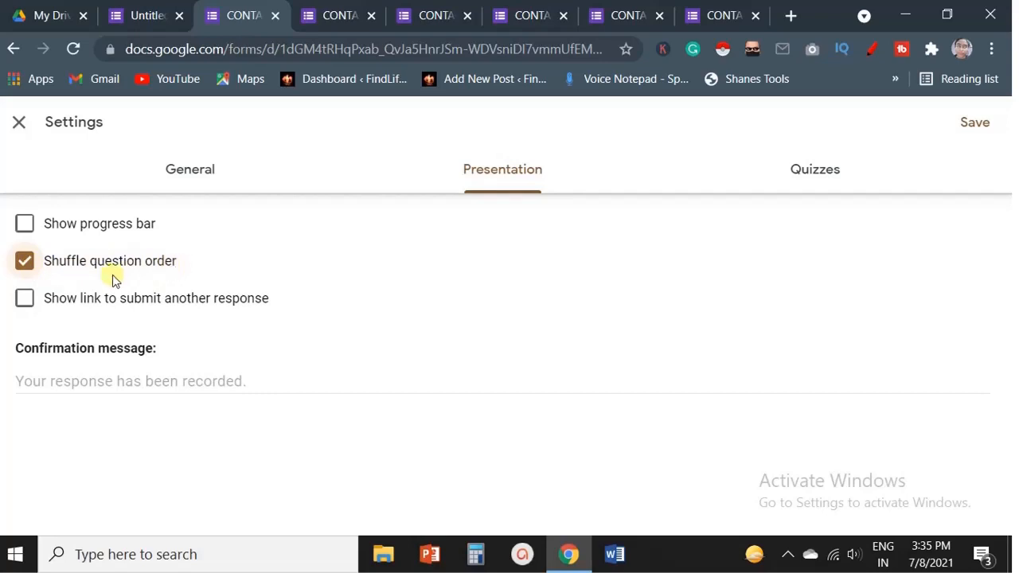
{"action": "left_click", "coordinate": [38, 269]}
{"action": "left_click", "coordinate": [26, 263]}
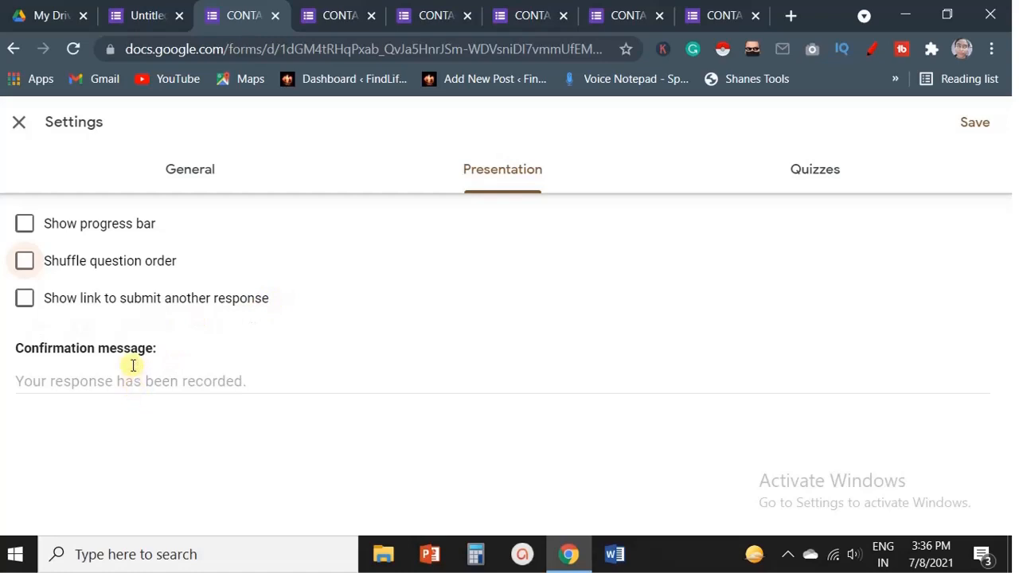
Set the confirmation message to THANK YOU FOR SUBMITTING YOUR FORM.
{"action": "left_click", "coordinate": [106, 380]}
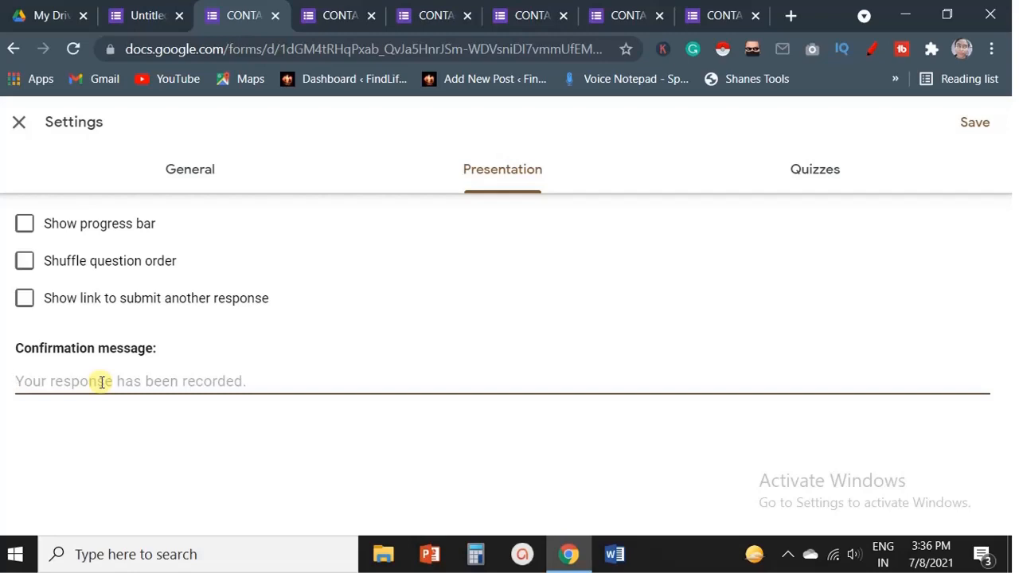
{"action": "type", "text": "THA"}
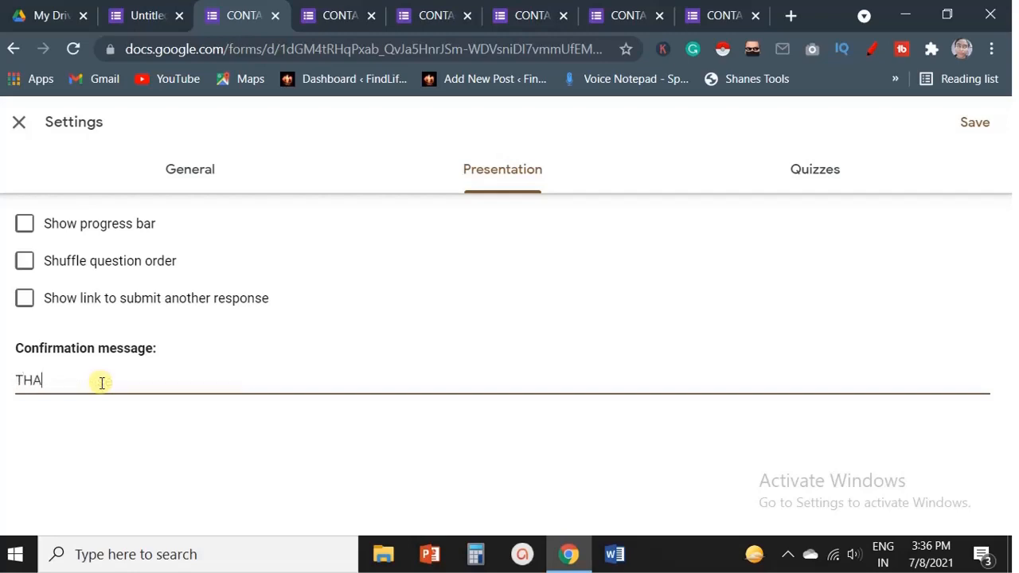
{"action": "type", "text": "NK YOU AR"}
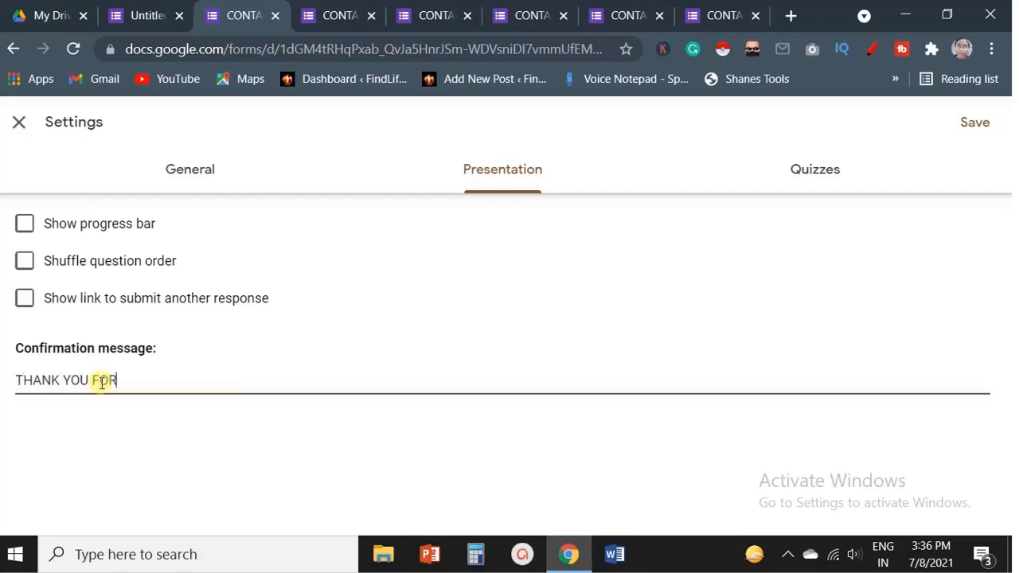
{"action": "type", "text": "FOR SUBMITTING YOUR FORM."}
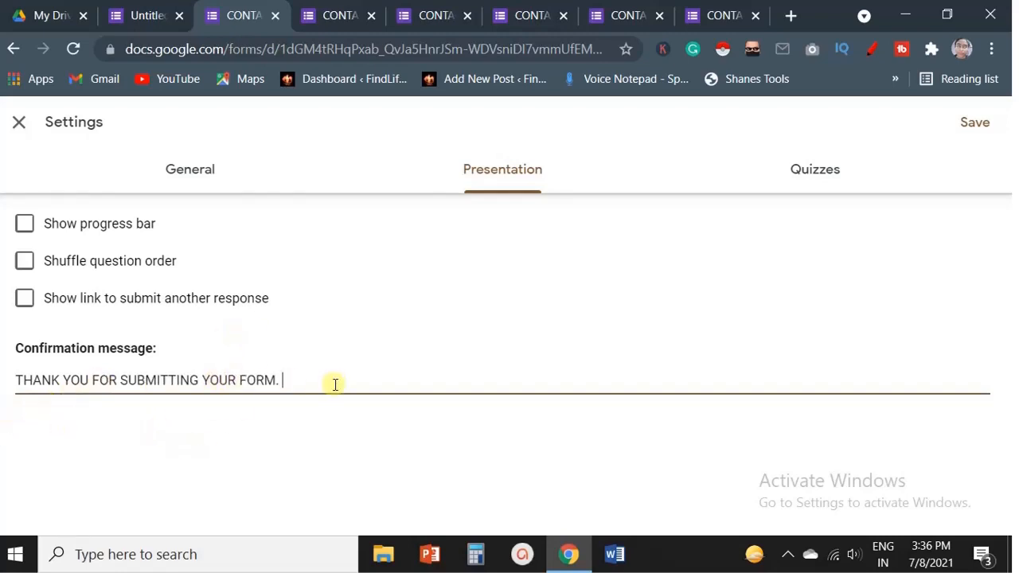
In the quiz settings, set marks to be released immediately after each submission.
{"action": "left_click", "coordinate": [821, 172]}
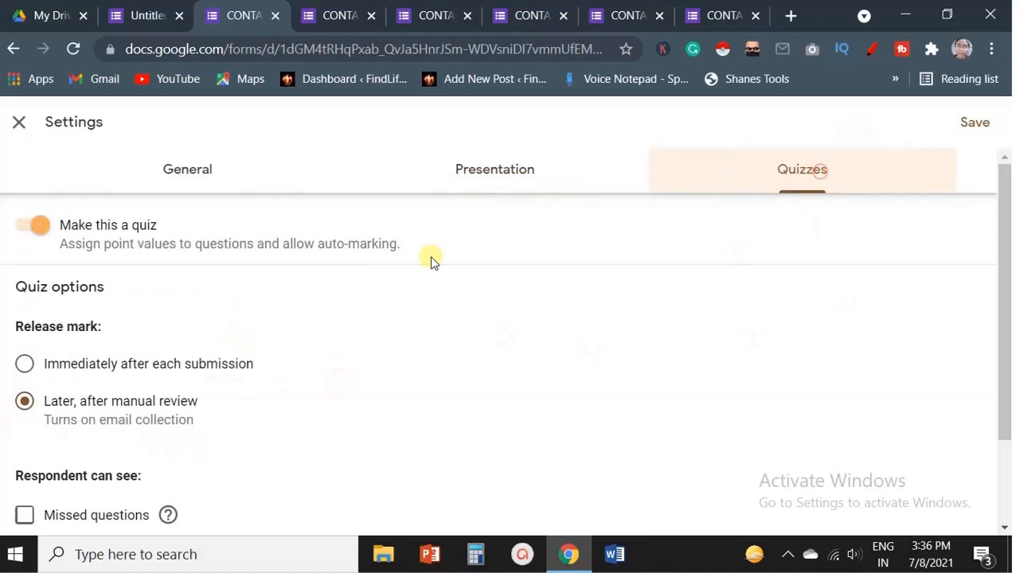
{"action": "left_click", "coordinate": [40, 229]}
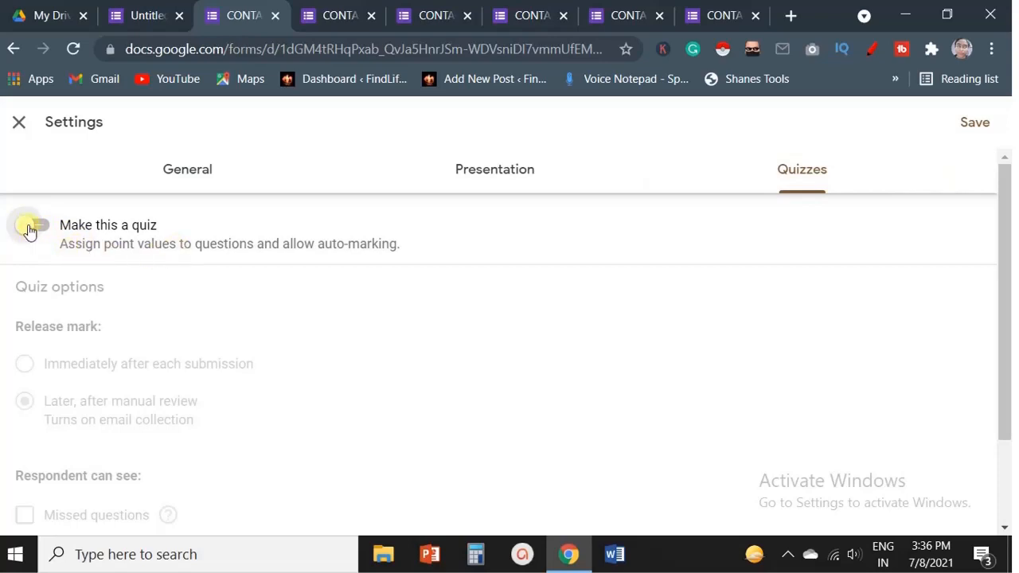
{"action": "left_click", "coordinate": [32, 229]}
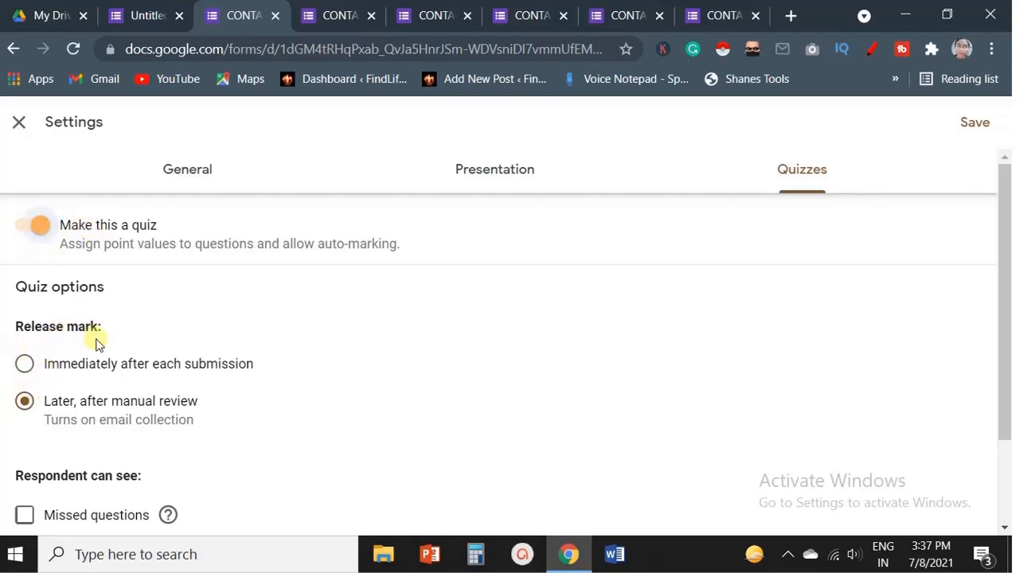
{"action": "left_click", "coordinate": [24, 372]}
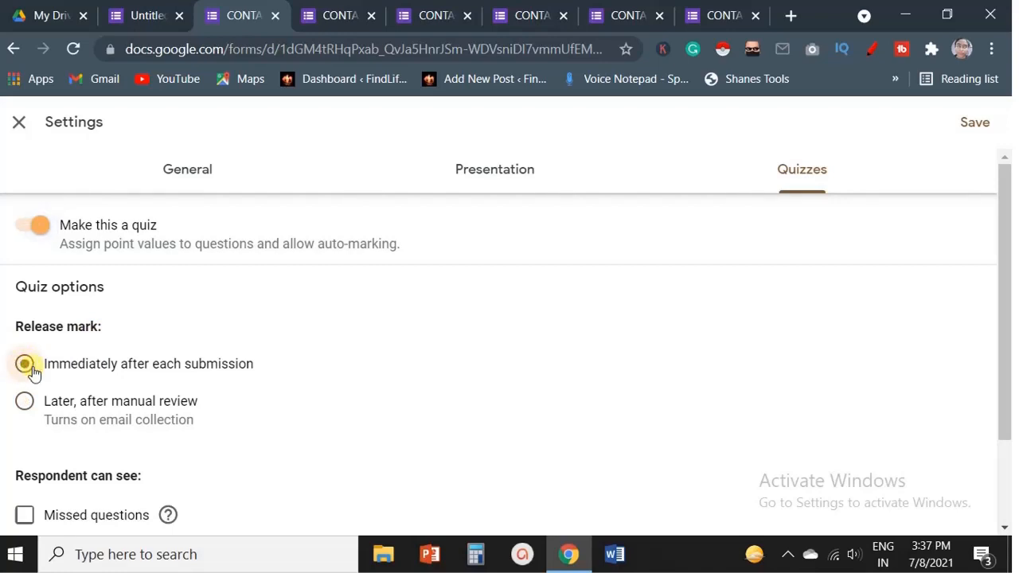
{"action": "left_click", "coordinate": [24, 406]}
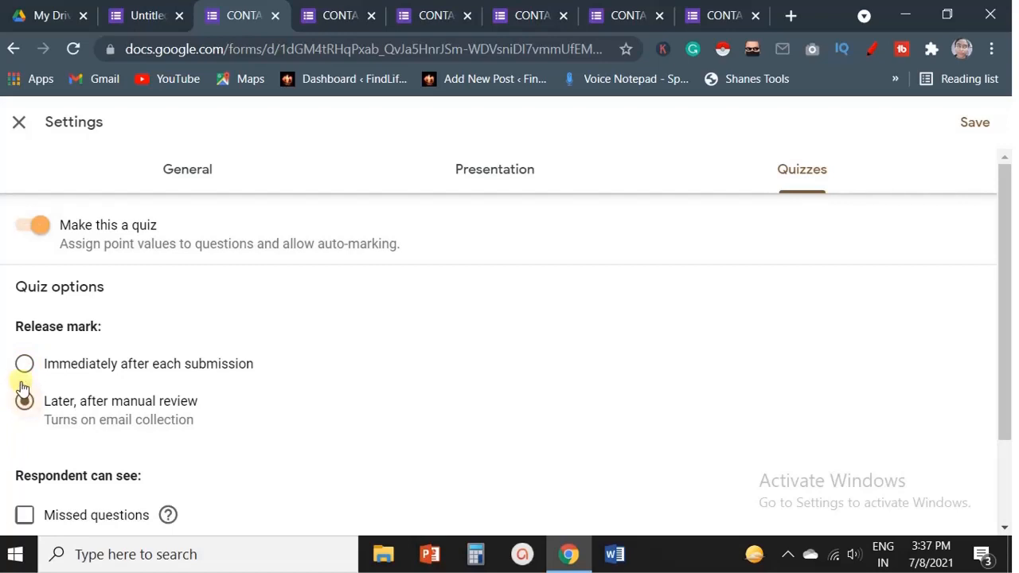
{"action": "left_click", "coordinate": [24, 368]}
{"action": "scroll", "coordinate": [164, 383], "scroll_direction": "down", "scroll_amount": 3}
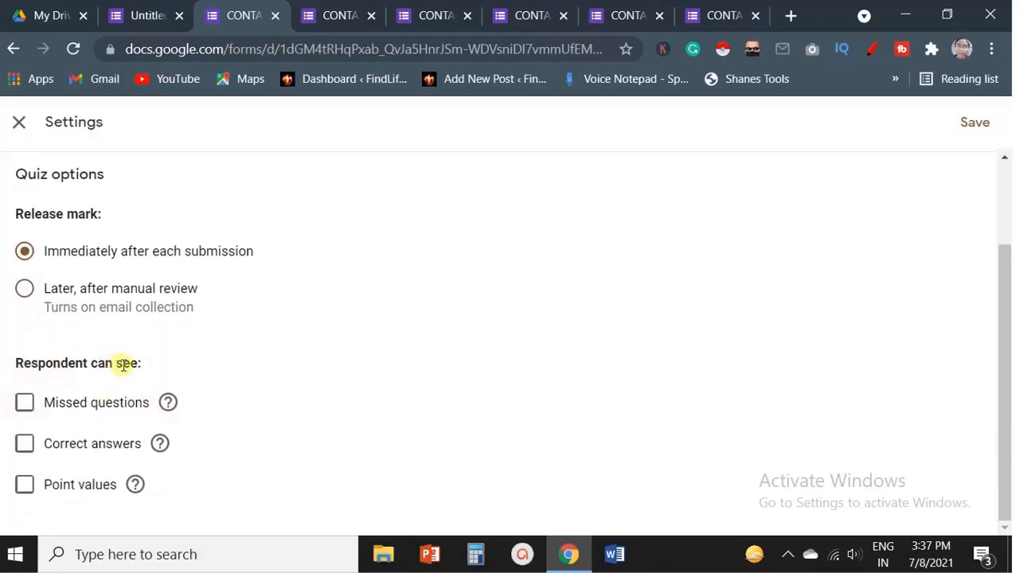
Let respondents see missed questions, correct answers and point values, and save the settings.
{"action": "left_click", "coordinate": [24, 402]}
{"action": "left_click", "coordinate": [25, 443]}
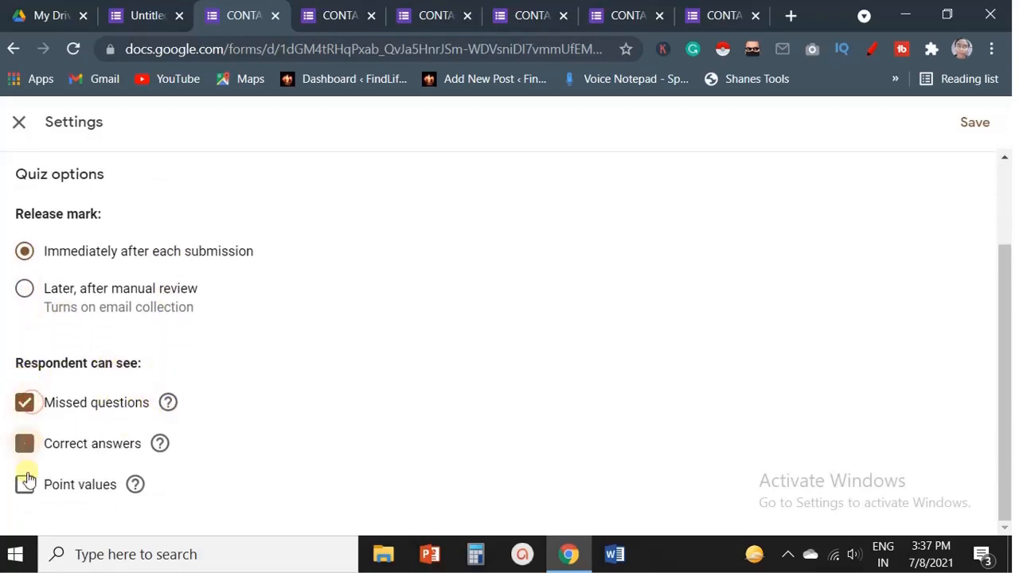
{"action": "left_click", "coordinate": [25, 486]}
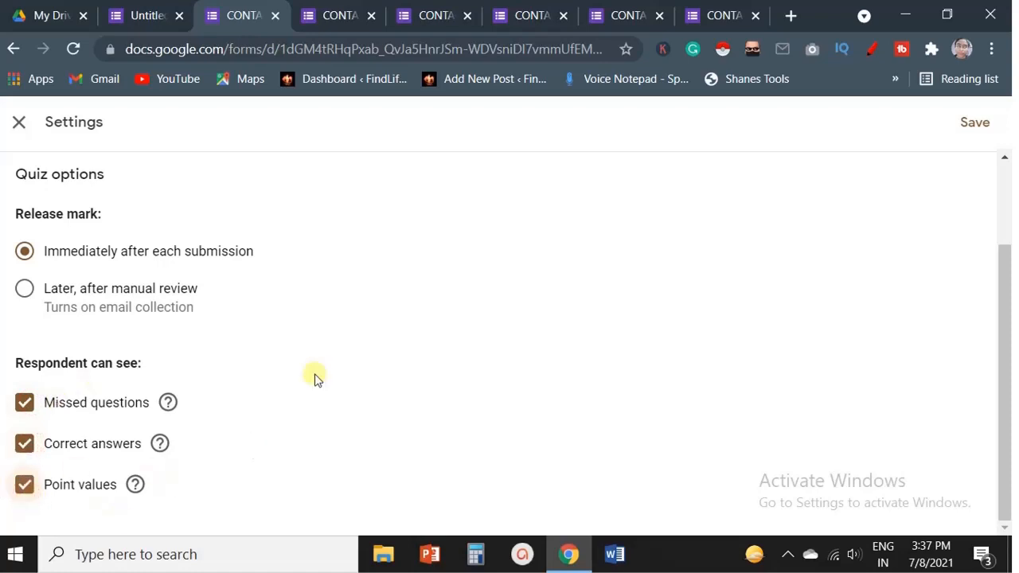
{"action": "left_click", "coordinate": [976, 127]}
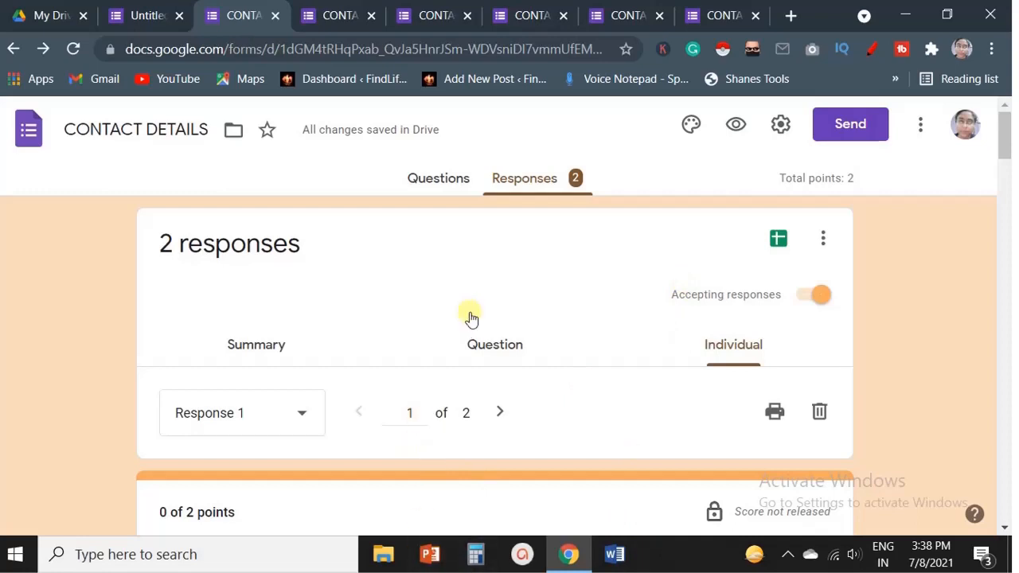
Open forms.google.com in a new tab to start a new blank form.
{"action": "key", "text": "ctrl+t"}
{"action": "type", "text": "FORMA"}
{"action": "type", "text": "S."}
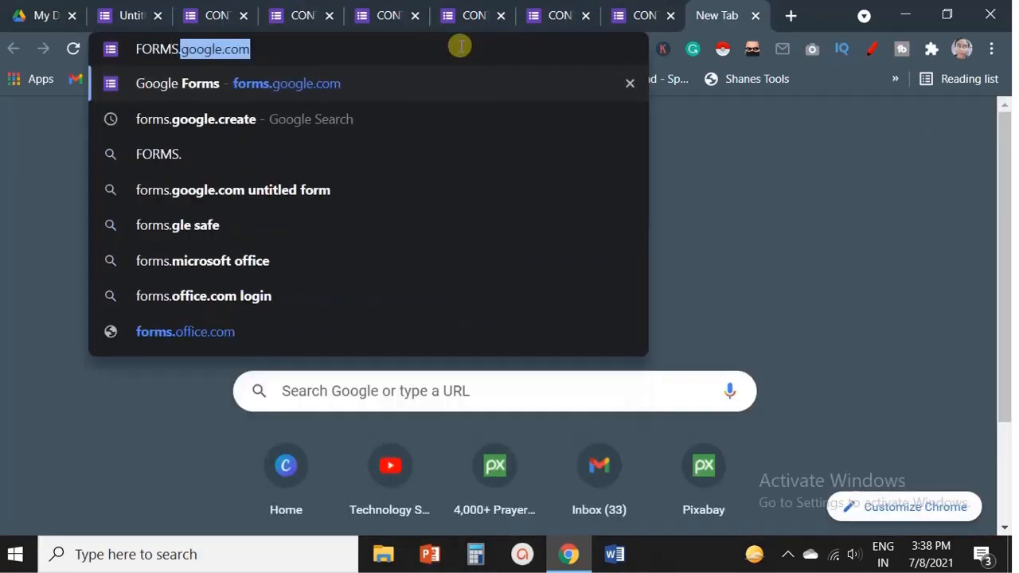
{"action": "key", "text": "Return"}
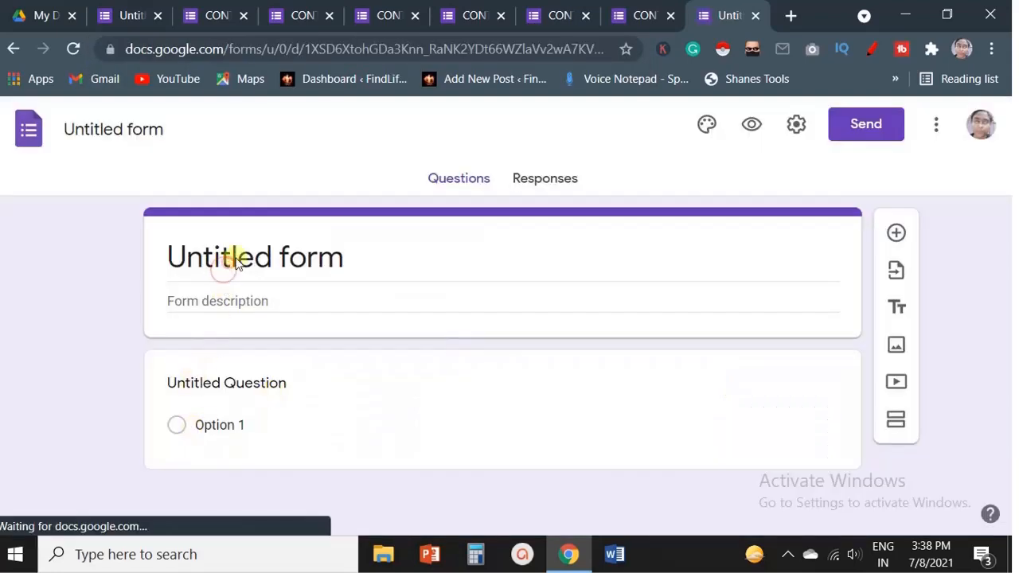
Title the new form GK QUIZ.
{"action": "left_click", "coordinate": [285, 250]}
{"action": "triple_click", "coordinate": [285, 255]}
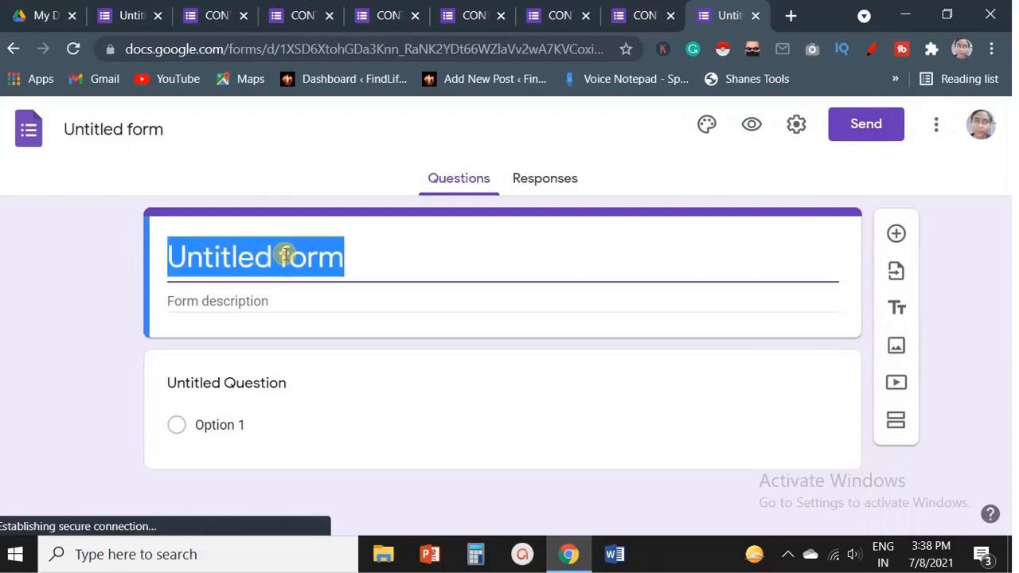
{"action": "type", "text": "GK "}
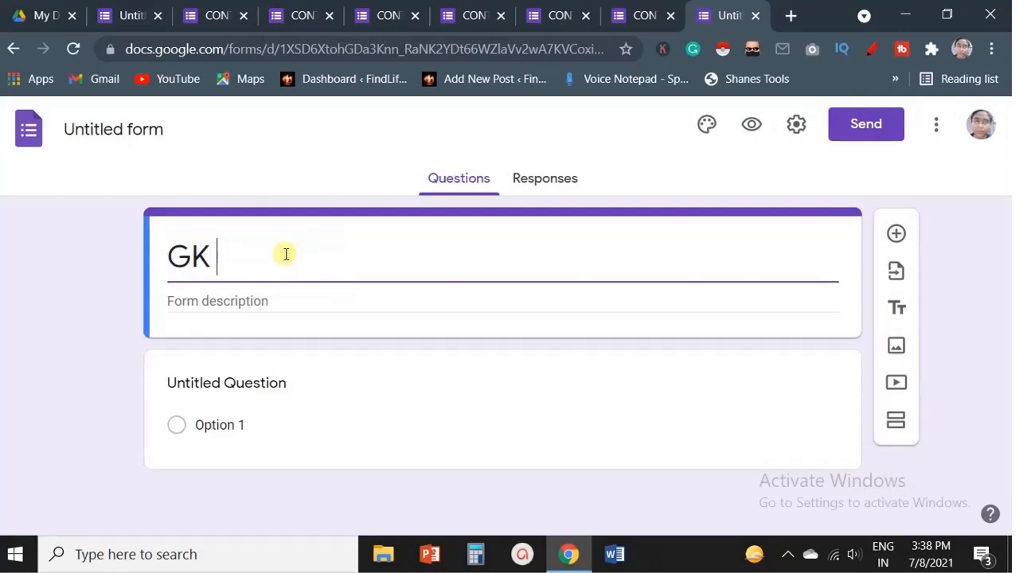
{"action": "type", "text": "QUIZ"}
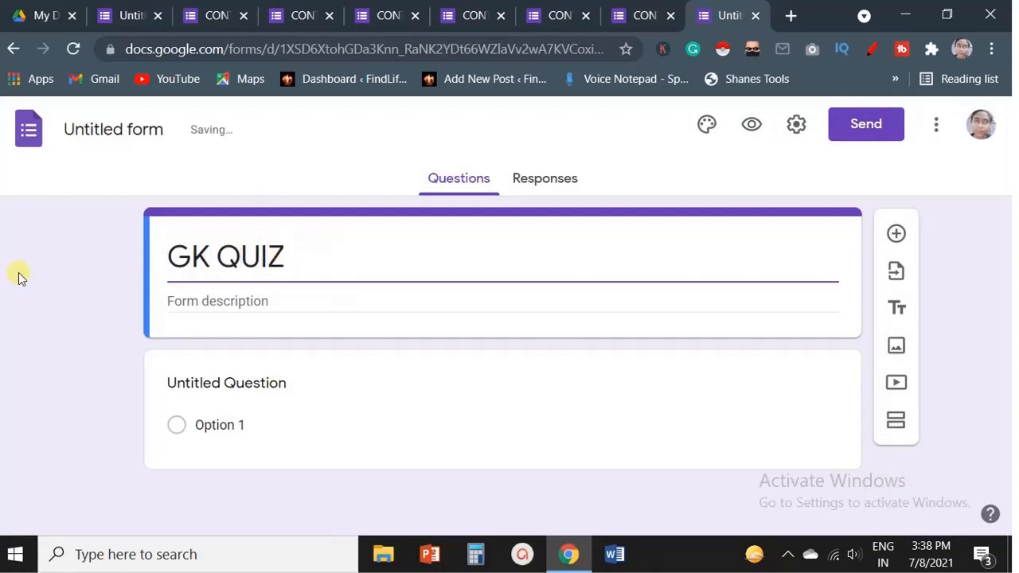
Enter WHERE IS TAJ MAHAL? in the first multiple-choice item and add AGRA as an option.
{"action": "left_click", "coordinate": [123, 129]}
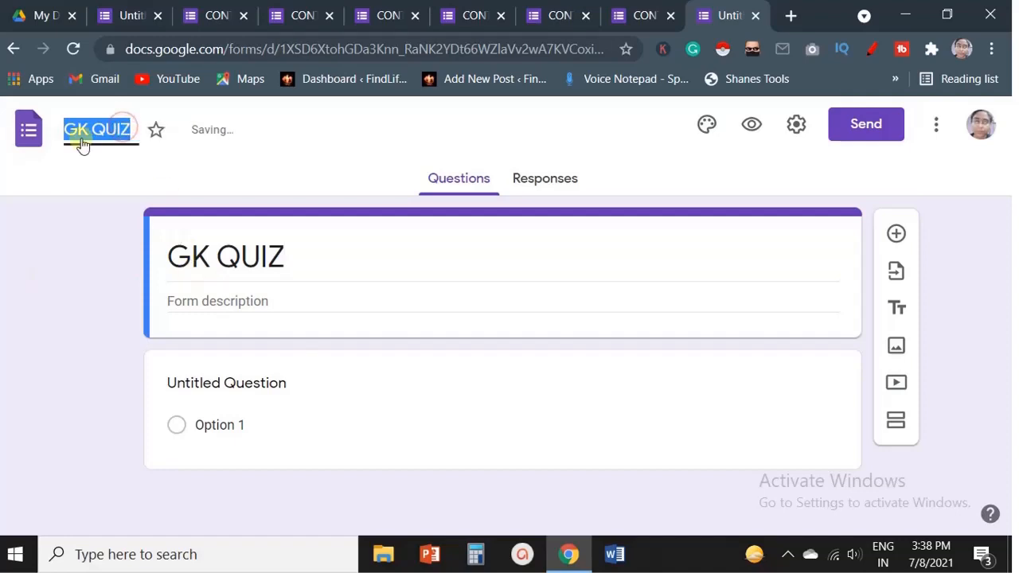
{"action": "left_click", "coordinate": [232, 425]}
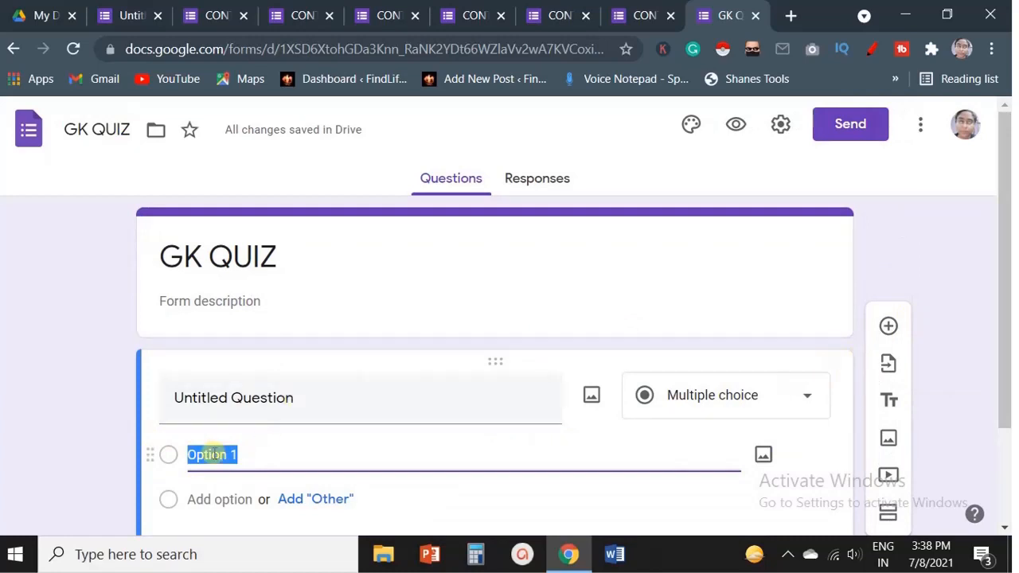
{"action": "type", "text": "HW"}
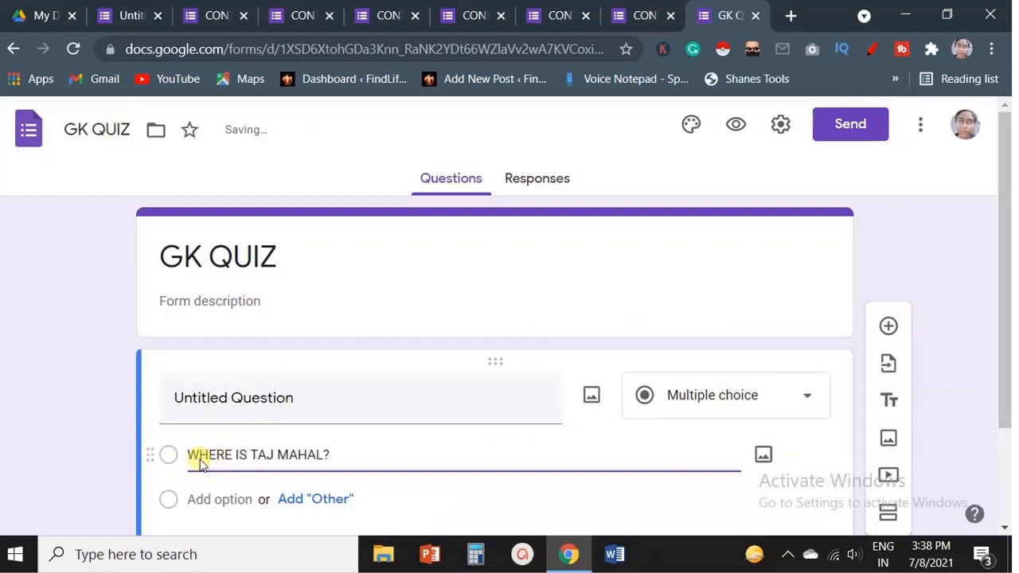
{"action": "scroll", "coordinate": [201, 464], "scroll_direction": "down", "scroll_amount": 1}
{"action": "left_click", "coordinate": [223, 409]}
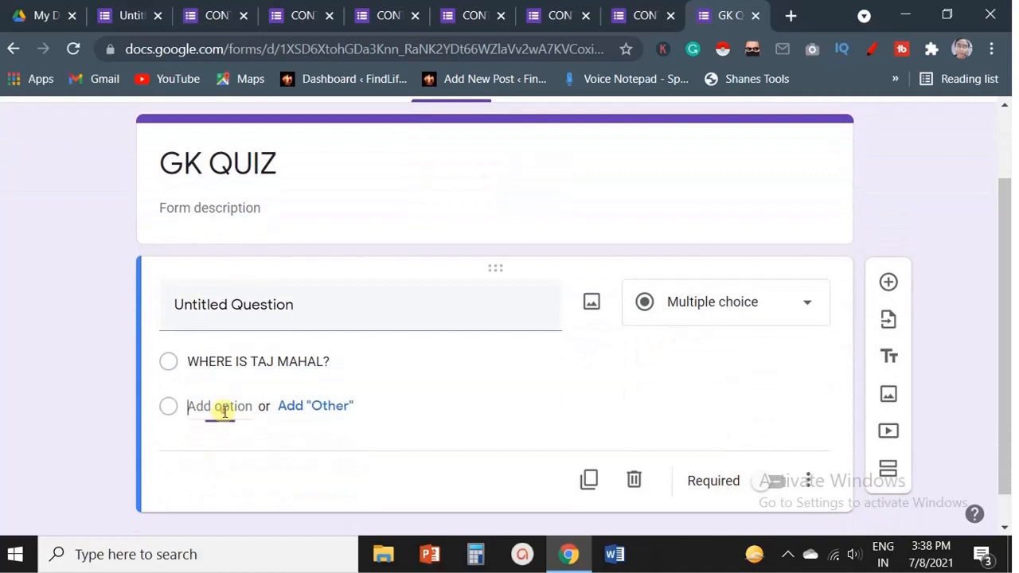
{"action": "type", "text": "AGRA"}
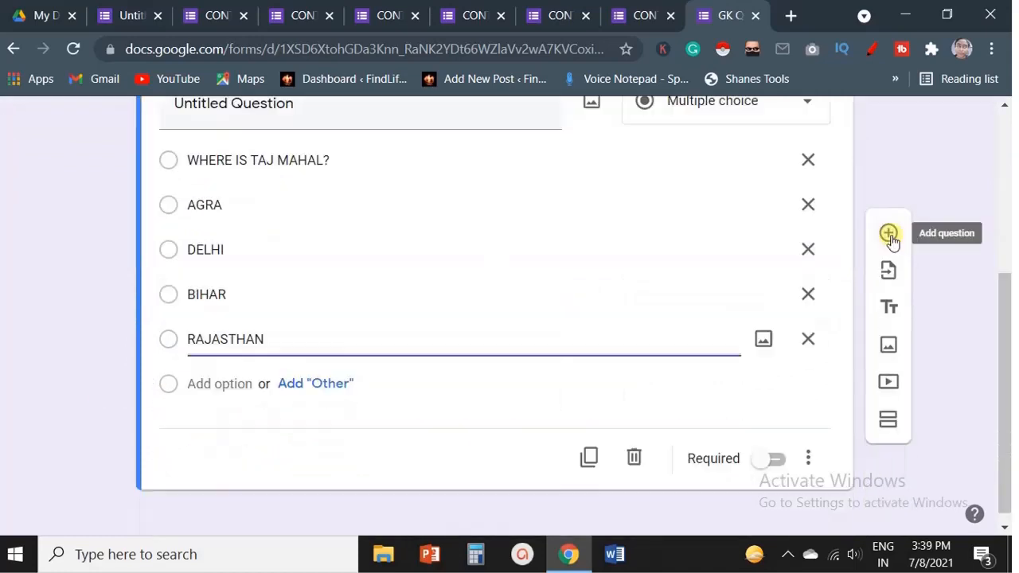
Add a question WHERE IS RED FORT? with options DELHI, UP, BIHAR and JHARKHAND.
{"action": "left_click", "coordinate": [888, 234]}
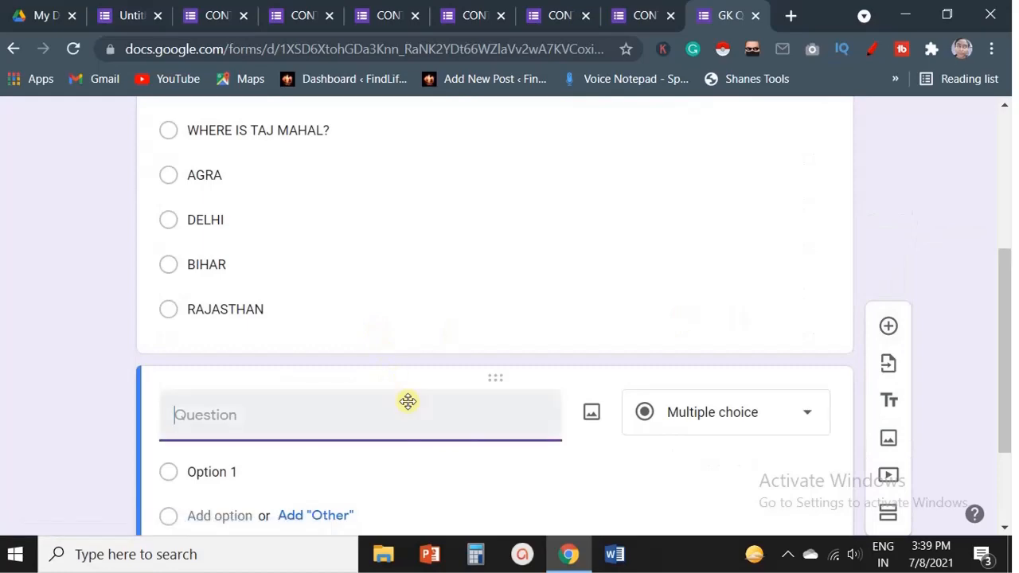
{"action": "type", "text": "W"}
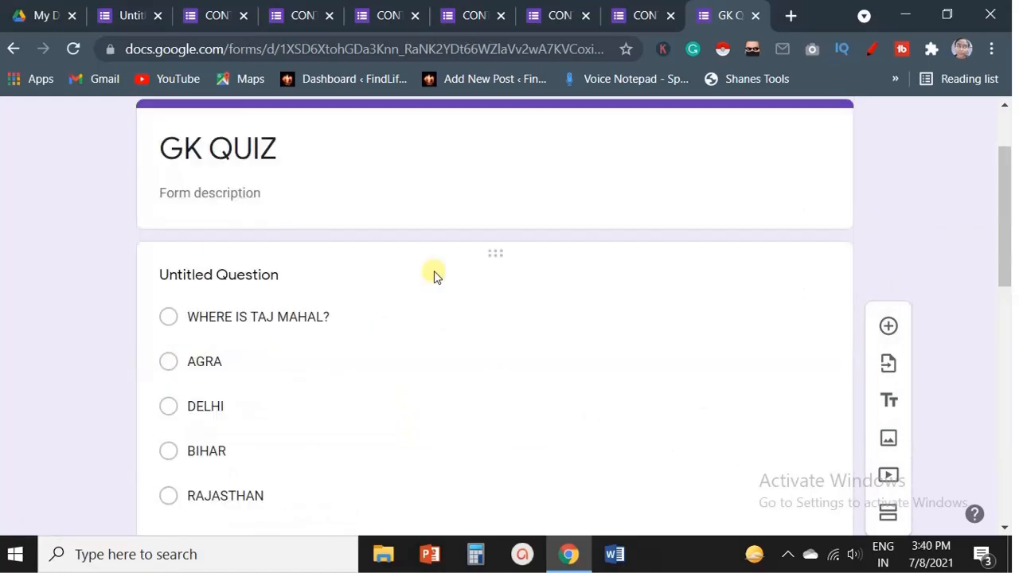
{"action": "scroll", "coordinate": [434, 275], "scroll_direction": "down", "scroll_amount": 4}
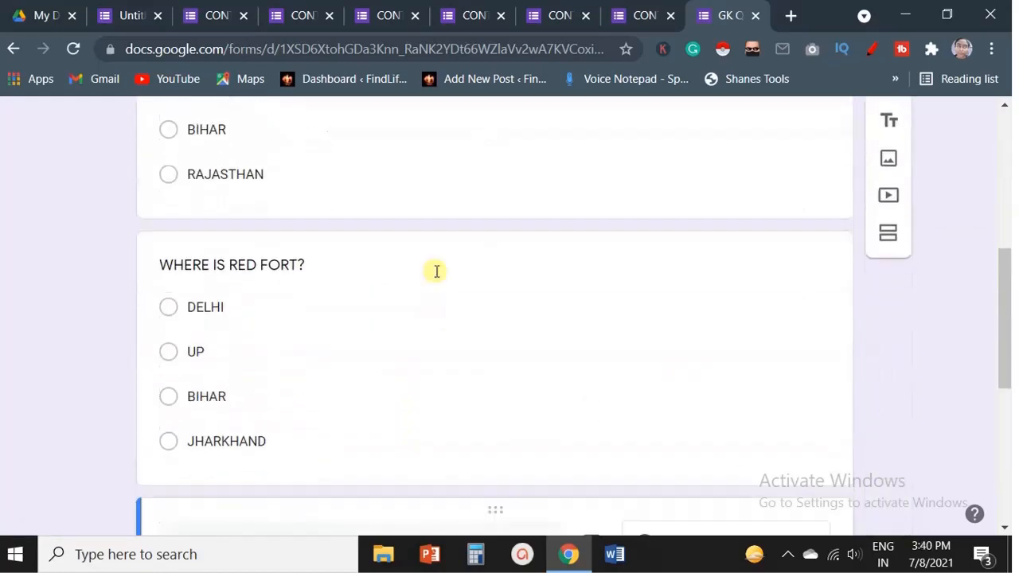
Turn on Make this a quiz in the form settings and save.
{"action": "scroll", "coordinate": [438, 269], "scroll_direction": "down", "scroll_amount": 5}
{"action": "scroll", "coordinate": [441, 273], "scroll_direction": "up", "scroll_amount": 10}
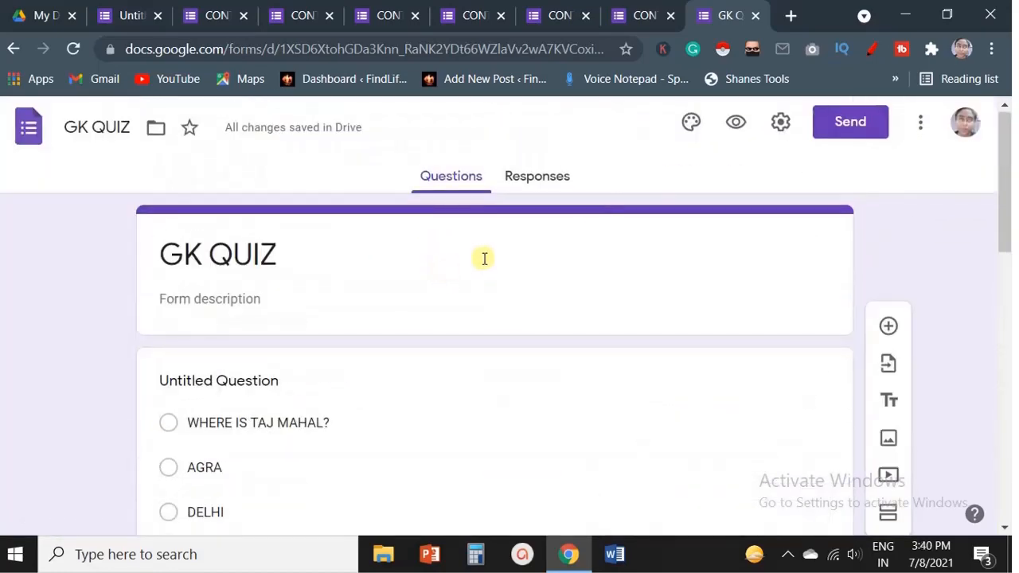
{"action": "left_click", "coordinate": [775, 123]}
{"action": "left_click", "coordinate": [826, 172]}
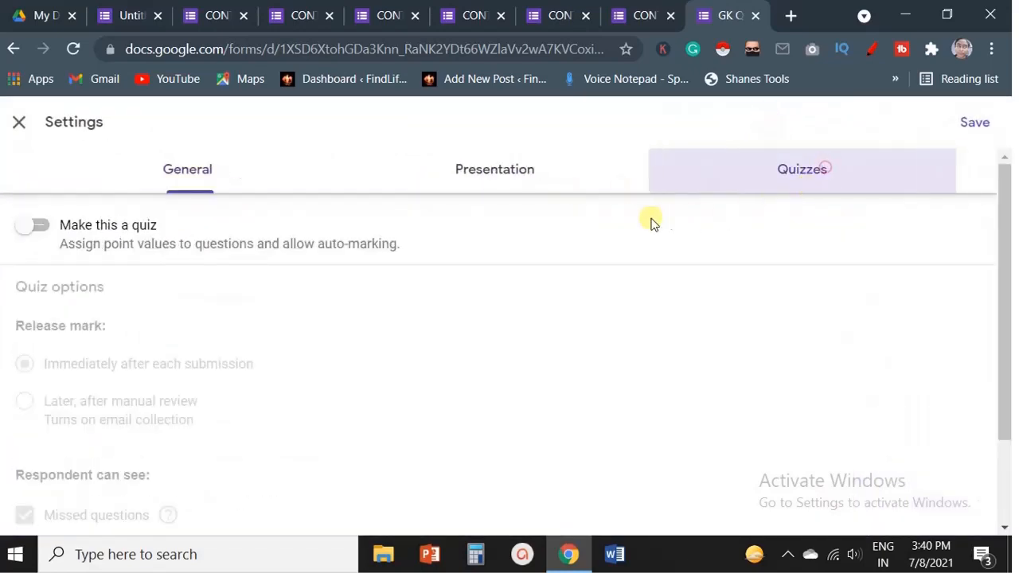
{"action": "left_click", "coordinate": [45, 231]}
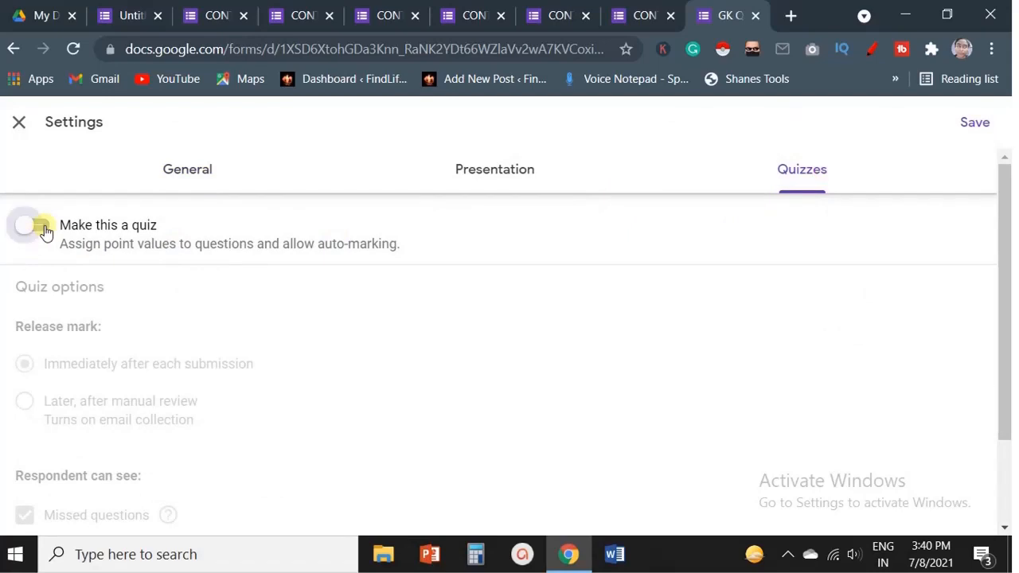
{"action": "scroll", "coordinate": [164, 353], "scroll_direction": "down", "scroll_amount": 1}
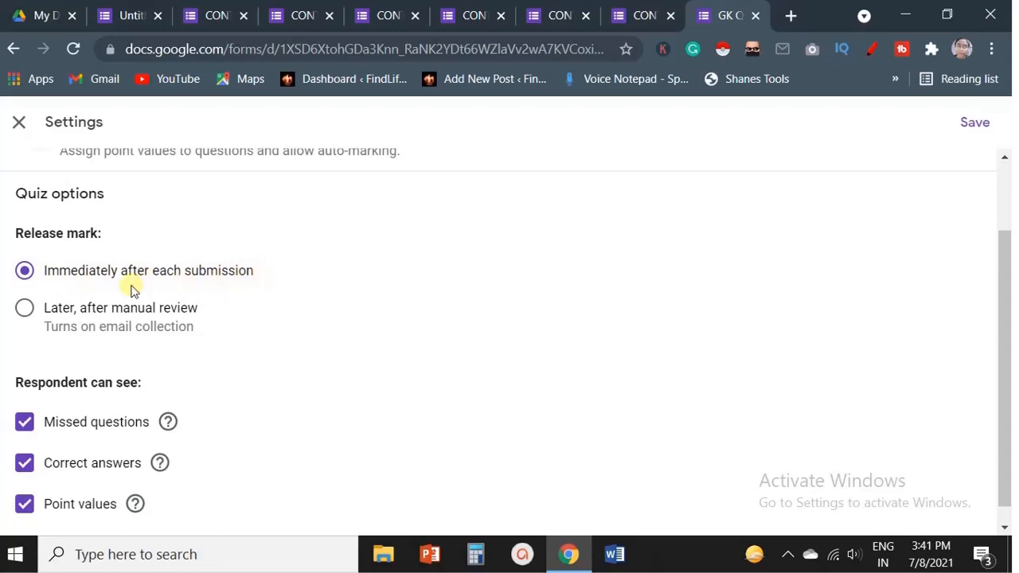
{"action": "left_click", "coordinate": [973, 123]}
Open the Taj Mahal question's answer key and mark AGRA as correct, worth 2 points.
{"action": "scroll", "coordinate": [442, 395], "scroll_direction": "down", "scroll_amount": 2}
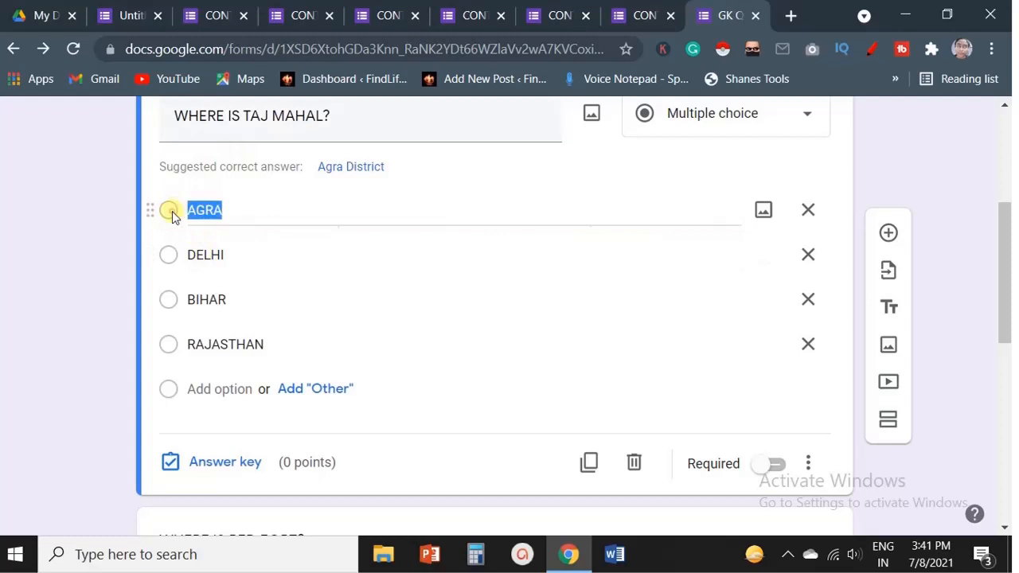
{"action": "left_click", "coordinate": [167, 472]}
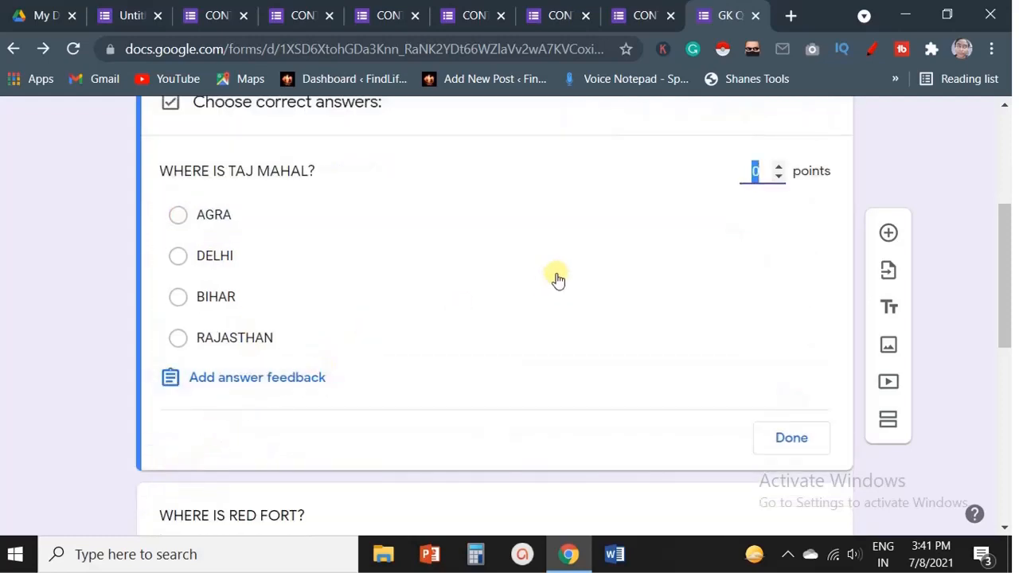
{"action": "left_click", "coordinate": [173, 216]}
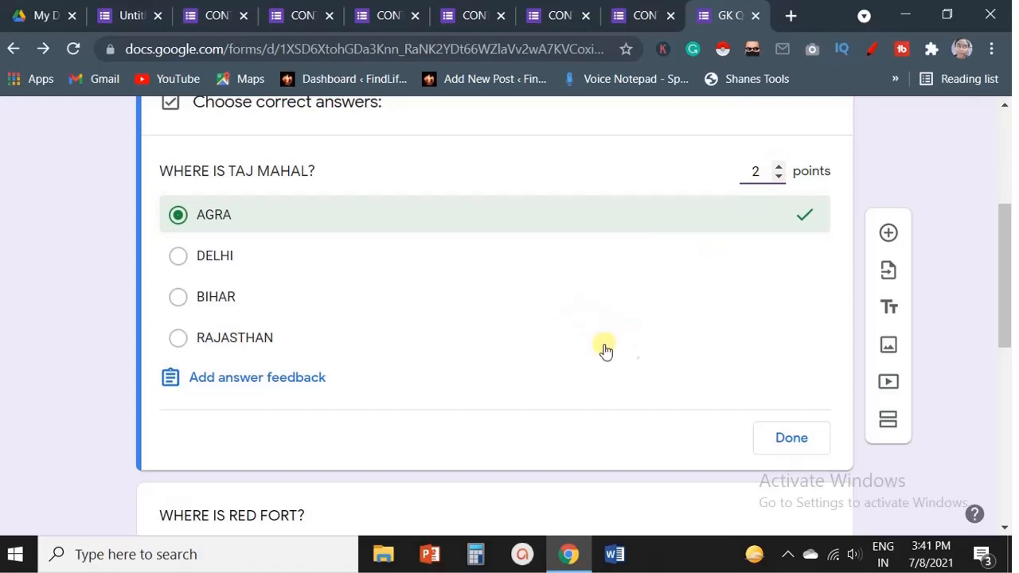
Add answer feedback: CFCDGCHDGAD for incorrect answers and AGRA IS IN UP for correct answers.
{"action": "left_click", "coordinate": [271, 390]}
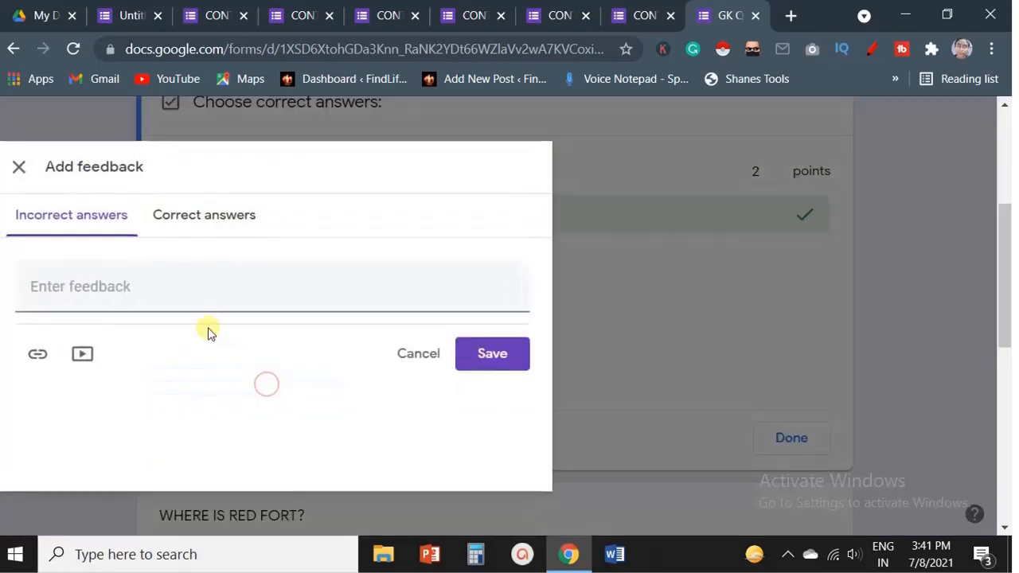
{"action": "left_click", "coordinate": [117, 288]}
{"action": "type", "text": "CFCDGCHDGAD"}
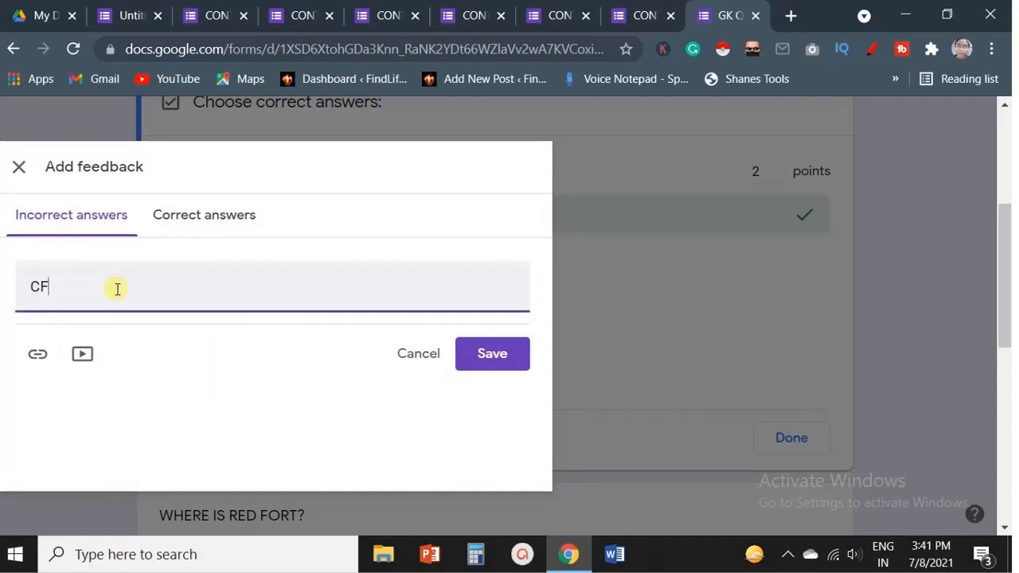
{"action": "left_click", "coordinate": [198, 225]}
{"action": "left_click", "coordinate": [211, 292]}
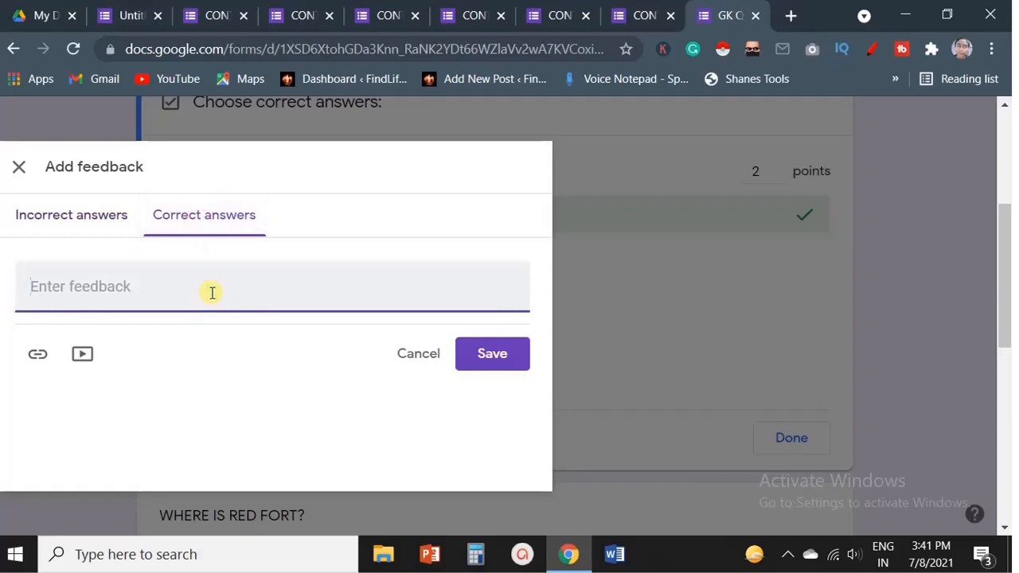
{"action": "type", "text": "AGRA IS IN UP"}
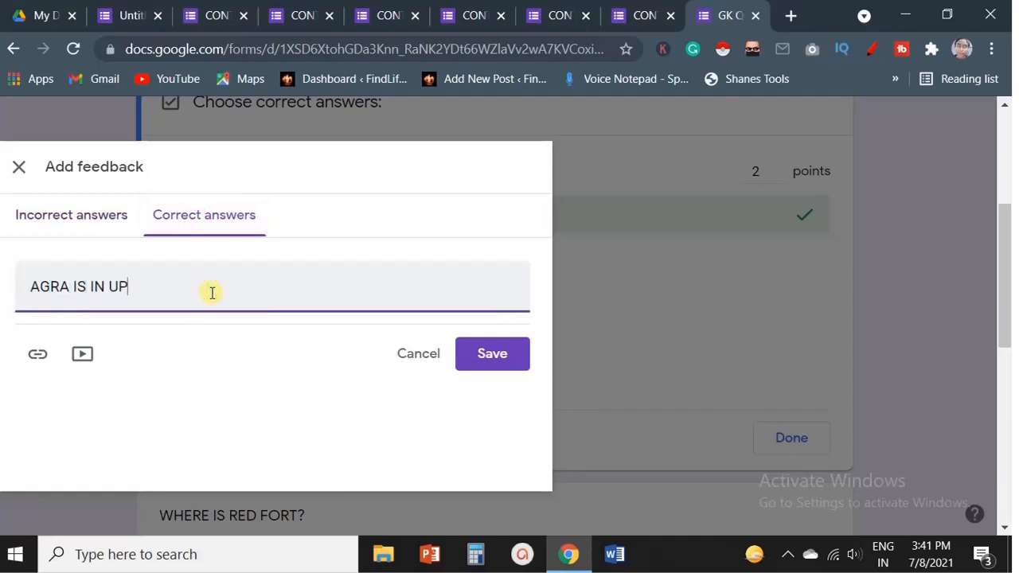
{"action": "left_click", "coordinate": [500, 355]}
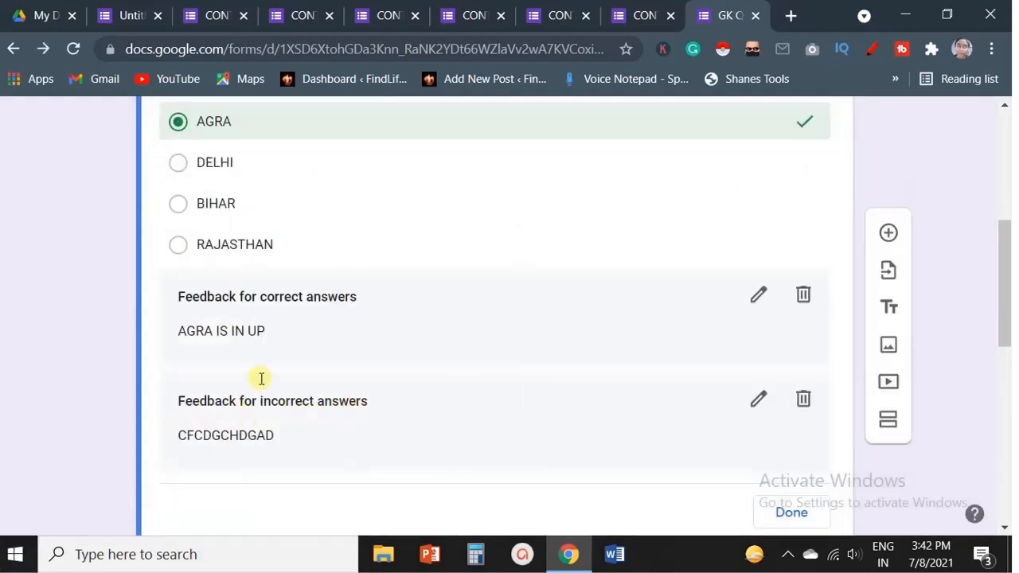
Open the Red Fort question's answer key and mark DELHI as correct, worth 2 points.
{"action": "scroll", "coordinate": [524, 308], "scroll_direction": "down", "scroll_amount": 4}
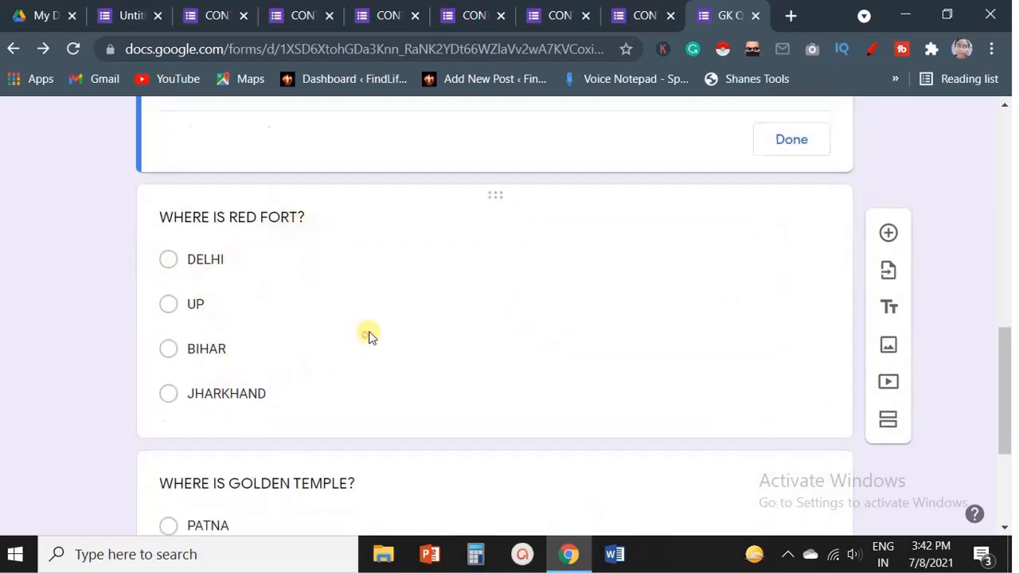
{"action": "left_click", "coordinate": [369, 336]}
{"action": "left_click", "coordinate": [229, 208]}
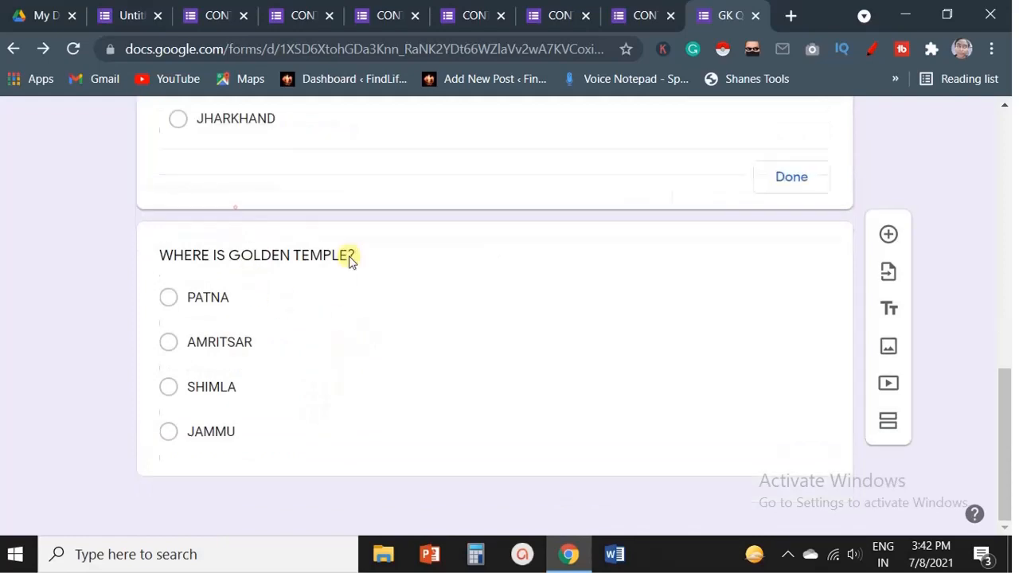
{"action": "scroll", "coordinate": [466, 297], "scroll_direction": "up", "scroll_amount": 5}
{"action": "scroll", "coordinate": [466, 303], "scroll_direction": "down", "scroll_amount": 2}
{"action": "left_click", "coordinate": [179, 267]}
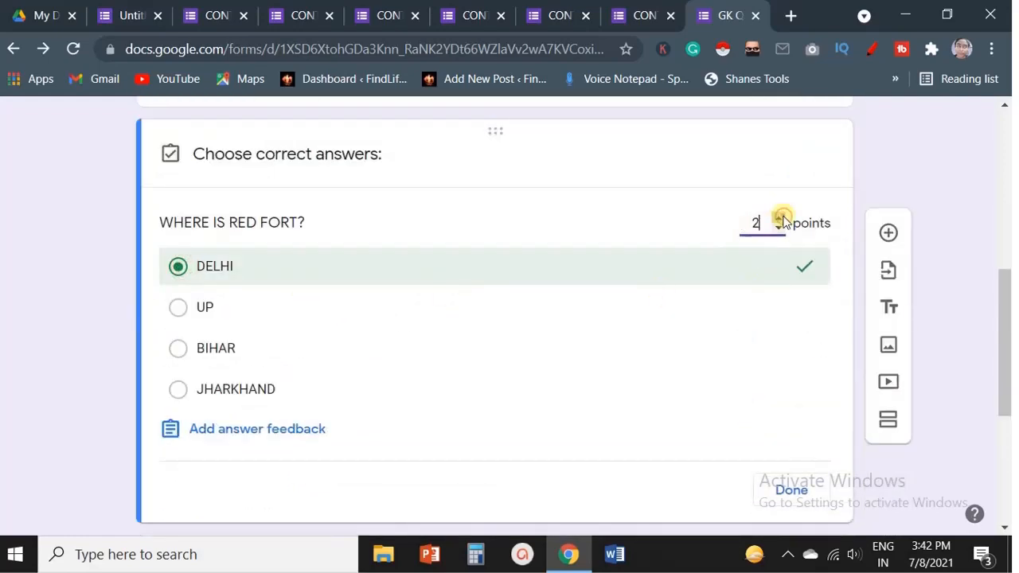
Add Red Fort feedback: DSFSRGDFG for incorrect answers and FDSGDFBDFB for correct answers.
{"action": "scroll", "coordinate": [693, 334], "scroll_direction": "down", "scroll_amount": 2}
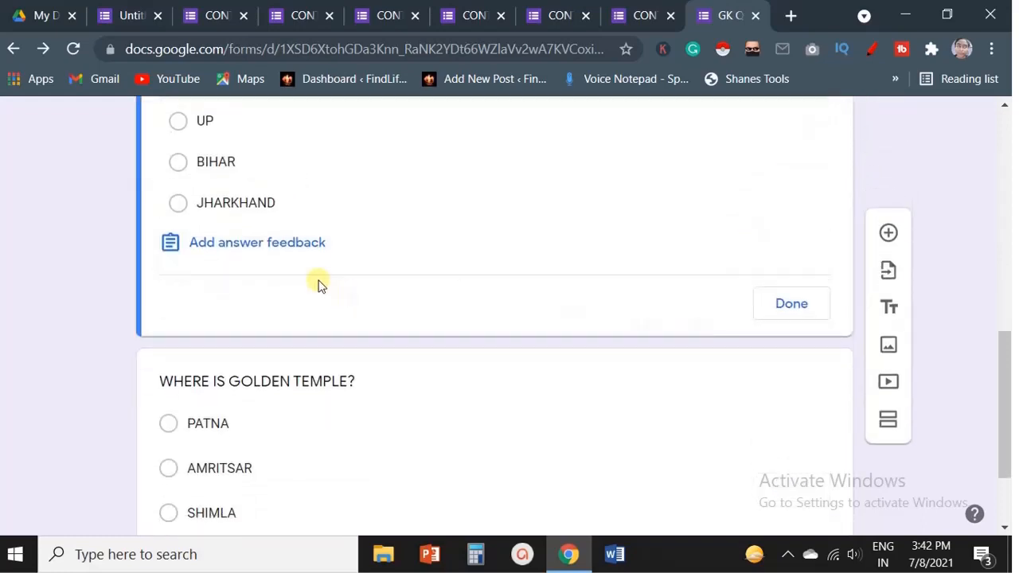
{"action": "left_click", "coordinate": [227, 244]}
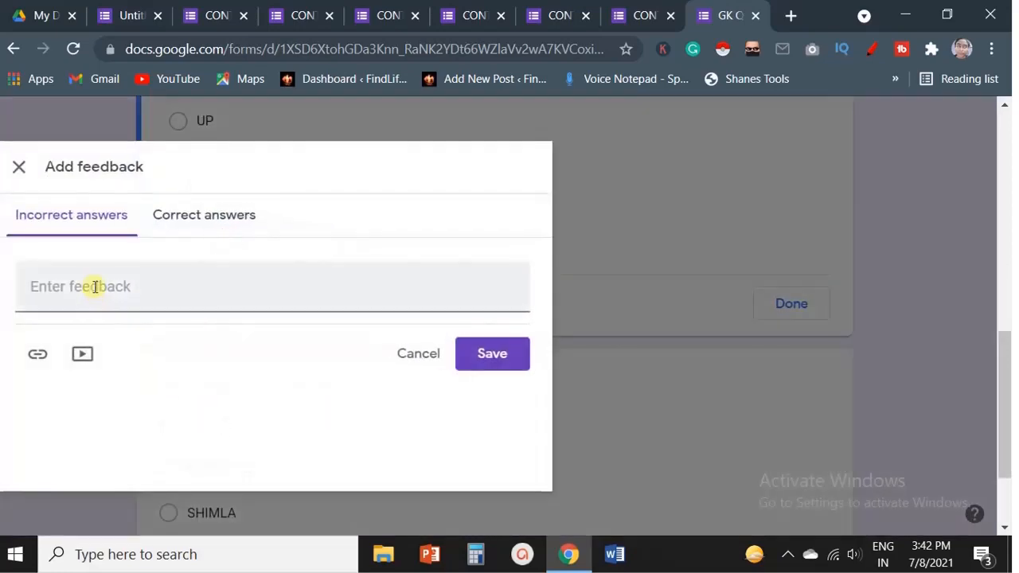
{"action": "left_click", "coordinate": [95, 286]}
{"action": "type", "text": "DSFSRGDFG"}
{"action": "left_click", "coordinate": [194, 220]}
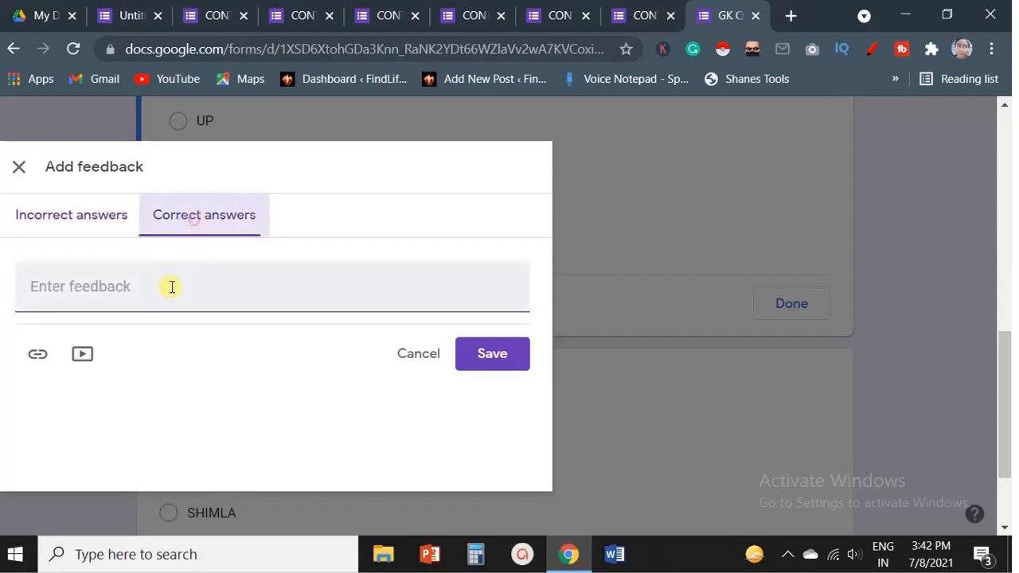
{"action": "left_click", "coordinate": [171, 287]}
{"action": "type", "text": "FDSGDFBDFB"}
{"action": "left_click", "coordinate": [482, 352]}
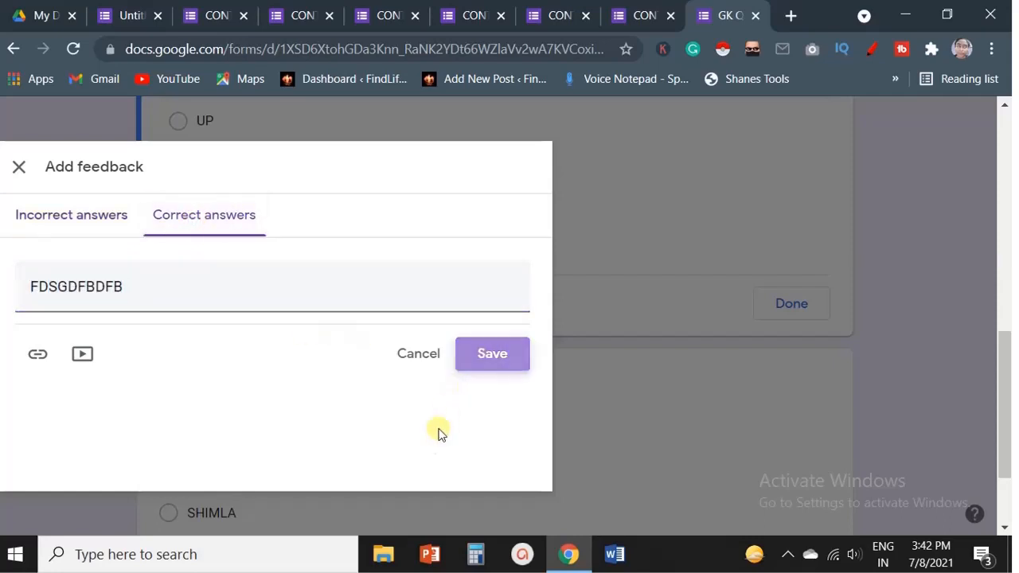
{"action": "scroll", "coordinate": [401, 475], "scroll_direction": "up", "scroll_amount": 3}
{"action": "scroll", "coordinate": [375, 403], "scroll_direction": "down", "scroll_amount": 6}
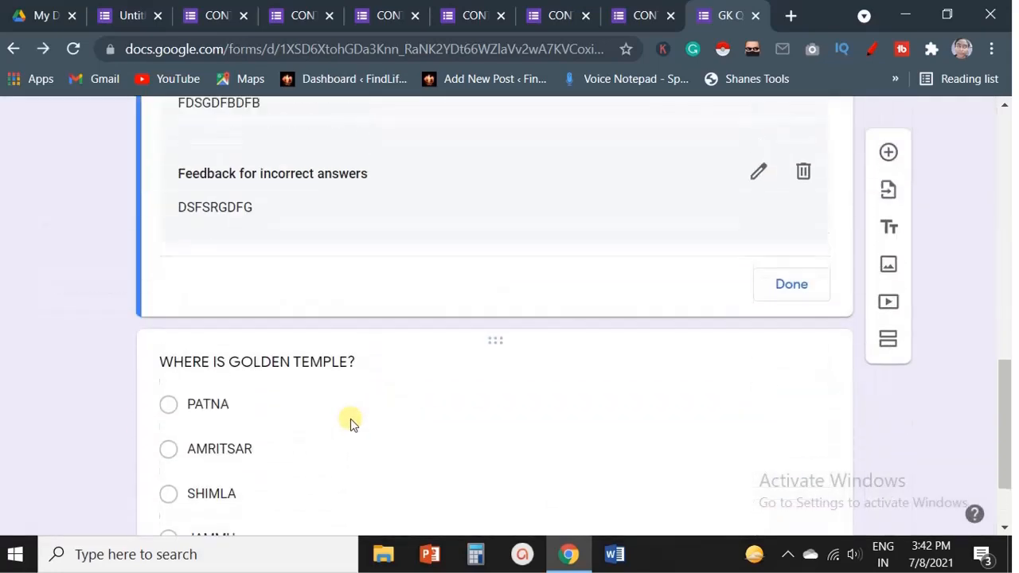
Open the Golden Temple question's answer key and mark AMRITSAR as correct, worth 2 points.
{"action": "scroll", "coordinate": [351, 422], "scroll_direction": "down", "scroll_amount": 2}
{"action": "left_click", "coordinate": [282, 269]}
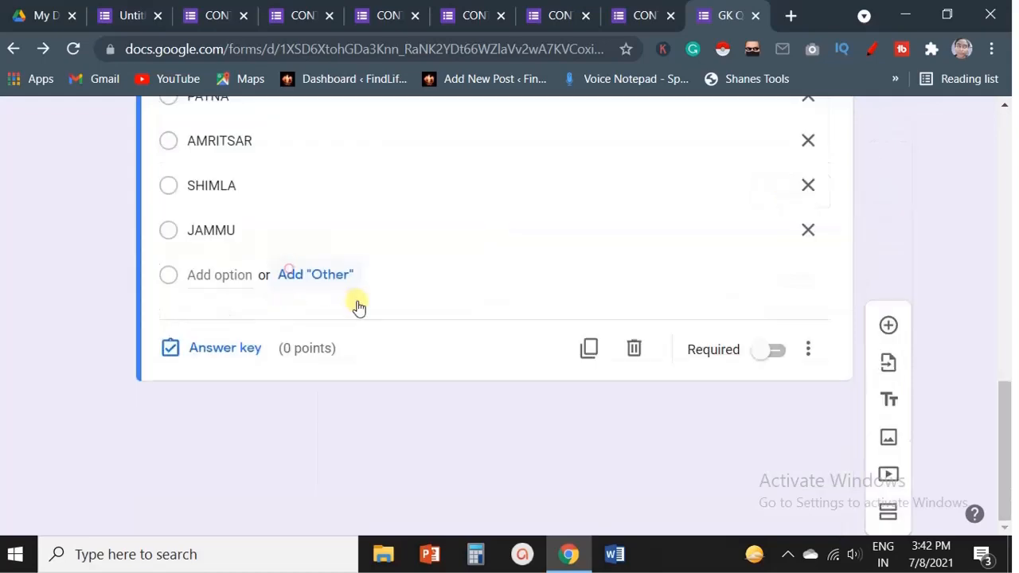
{"action": "left_click", "coordinate": [226, 447]}
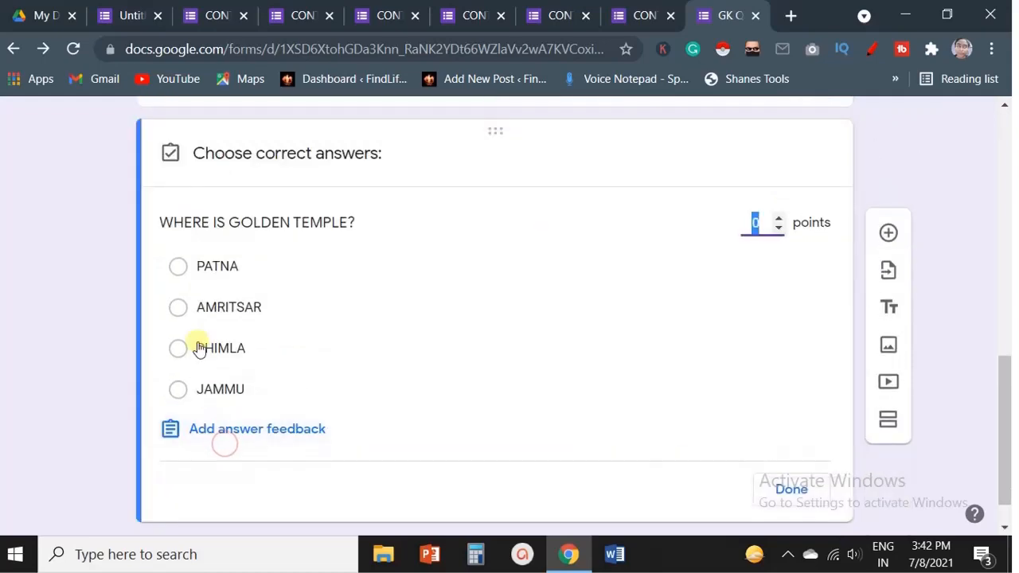
{"action": "left_click", "coordinate": [182, 312]}
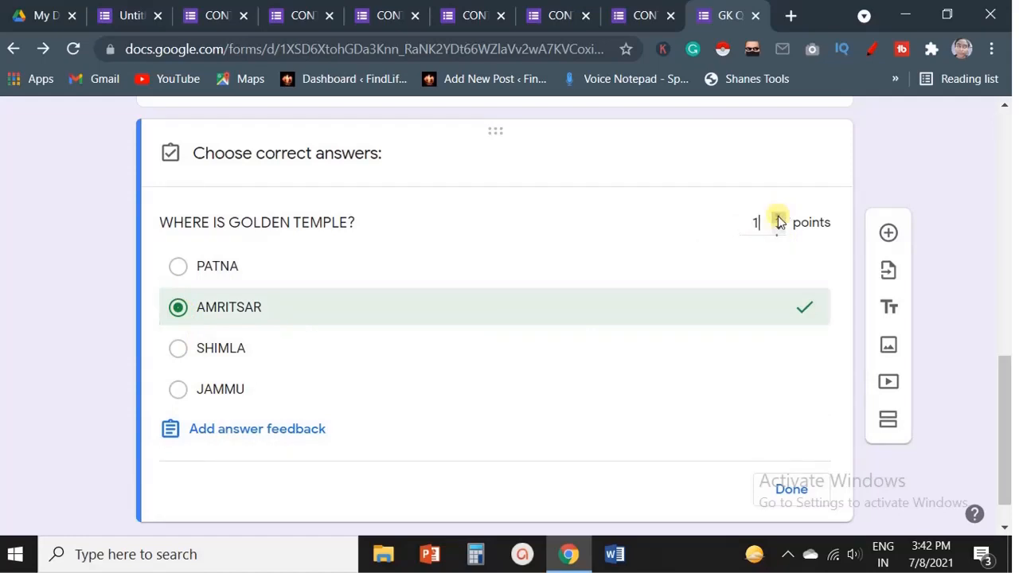
{"action": "left_click", "coordinate": [778, 220]}
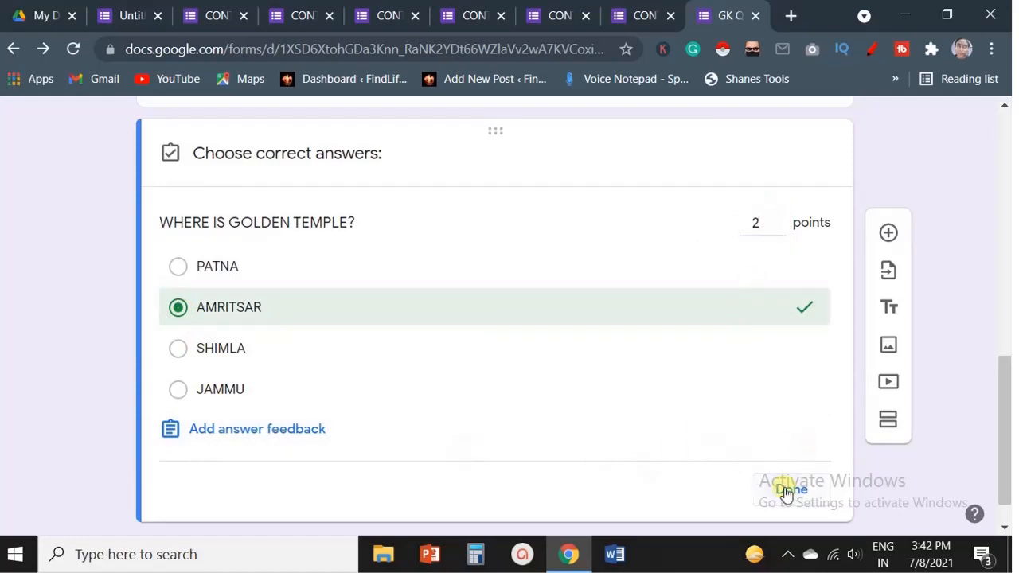
{"action": "left_click", "coordinate": [786, 491]}
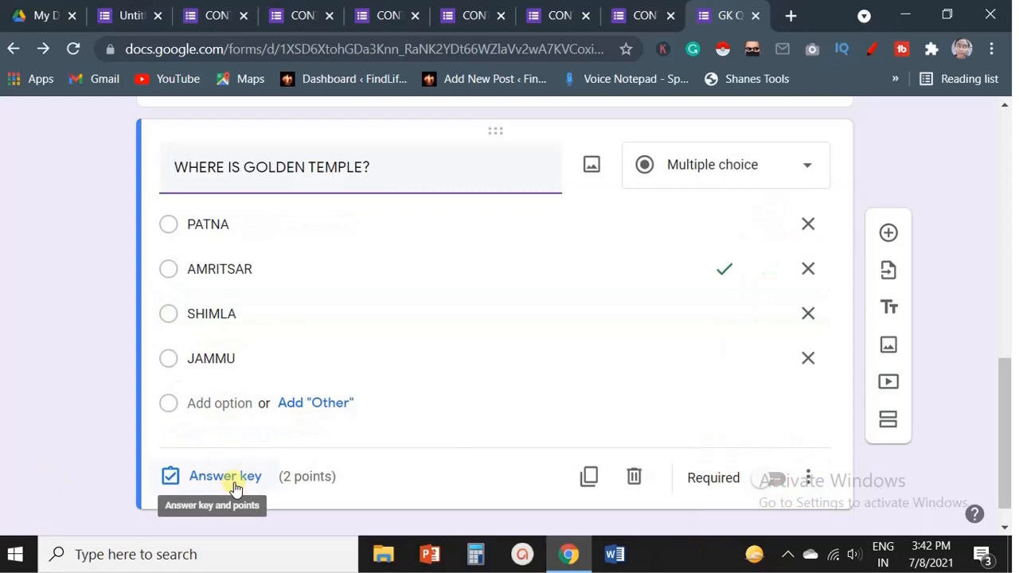
Add Golden Temple feedback: DVFFVDFASV for incorrect answers and DVSDVDV for correct answers.
{"action": "left_click", "coordinate": [233, 480]}
{"action": "left_click", "coordinate": [244, 427]}
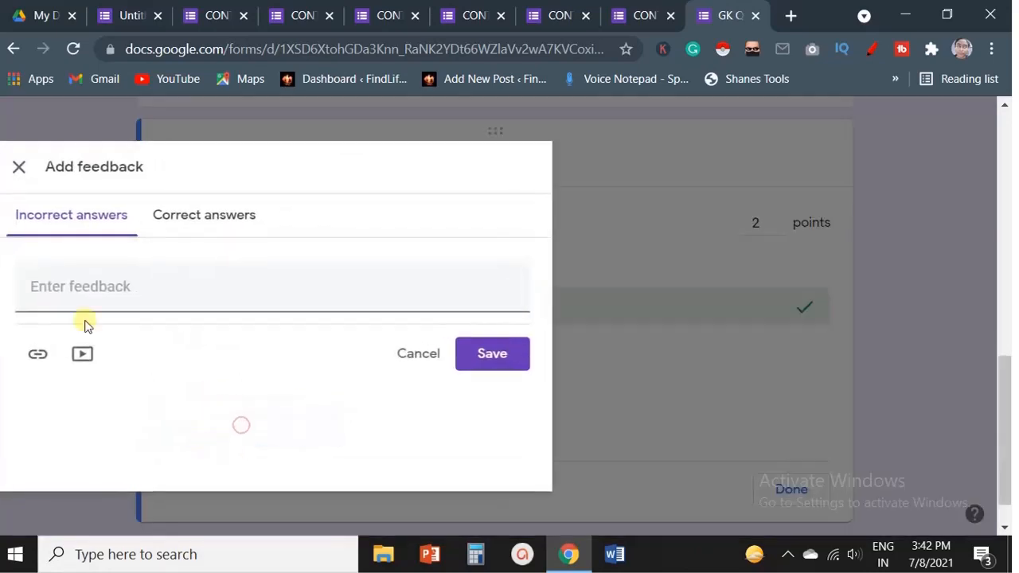
{"action": "left_click", "coordinate": [95, 287]}
{"action": "type", "text": "DVFFVDFASV"}
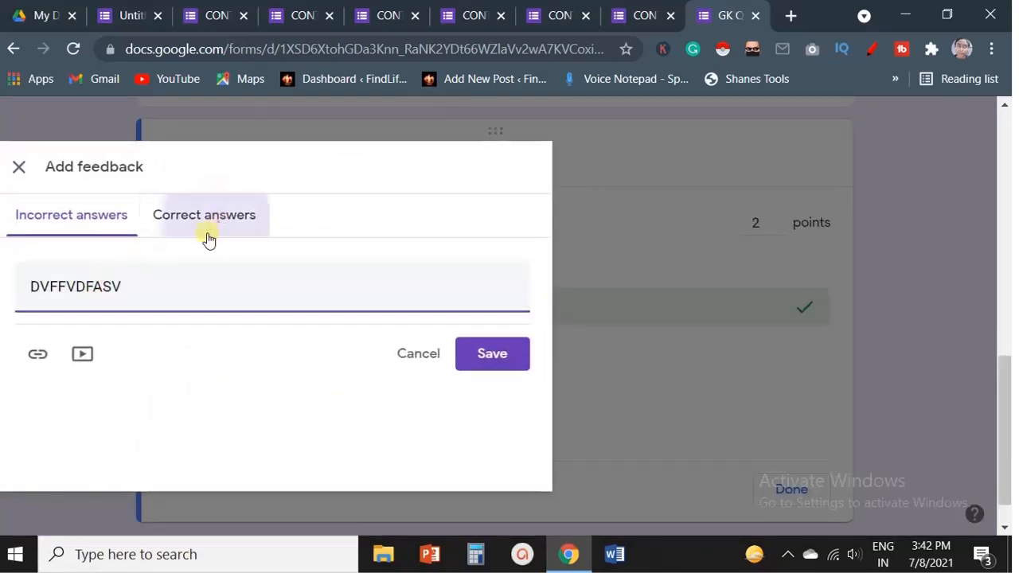
{"action": "left_click", "coordinate": [208, 240]}
{"action": "left_click", "coordinate": [118, 289]}
{"action": "type", "text": "DVSDVDV"}
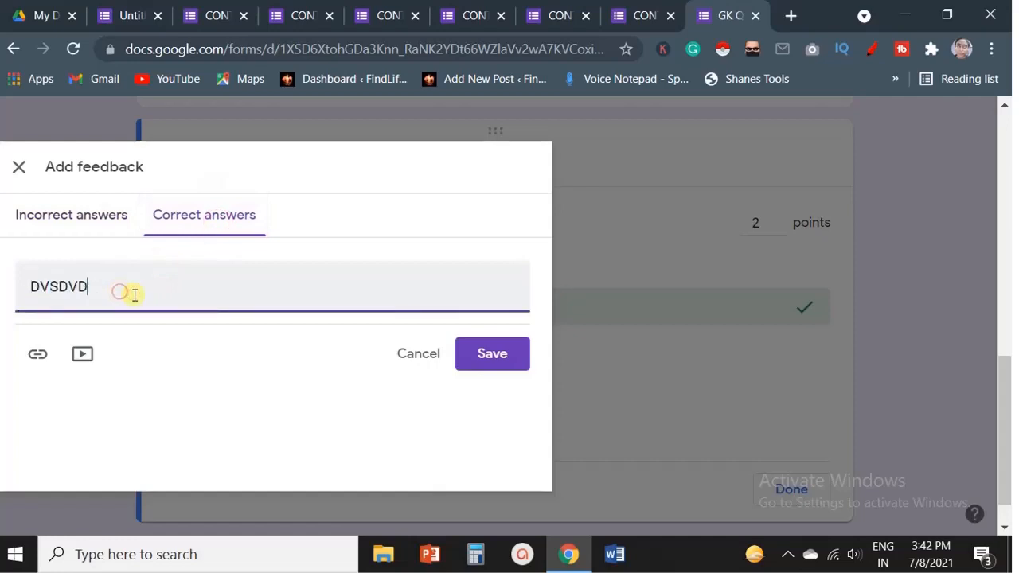
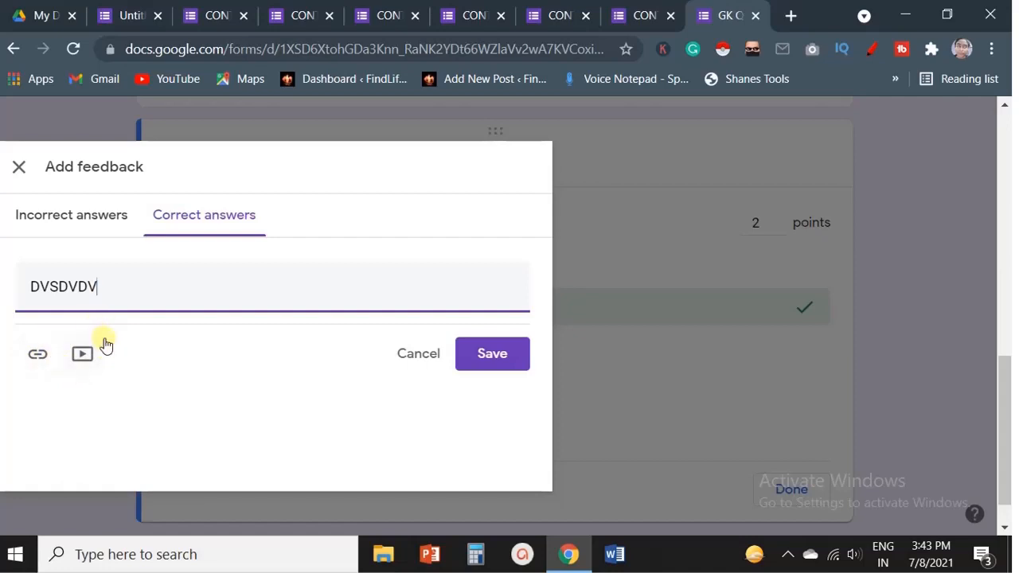
Save the Golden Temple correct-answer feedback and close the answer key.
{"action": "left_click", "coordinate": [494, 354]}
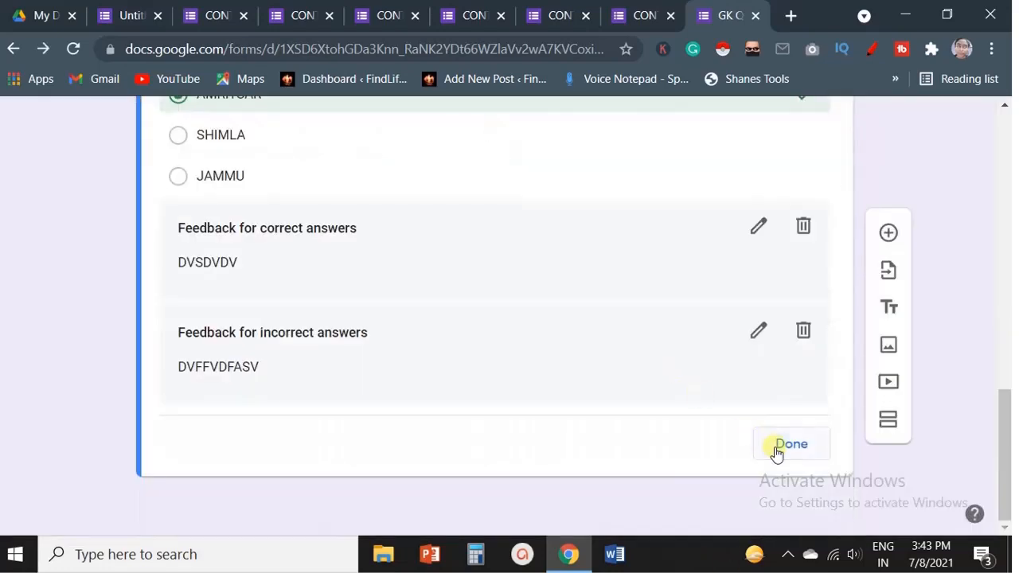
{"action": "left_click", "coordinate": [780, 445]}
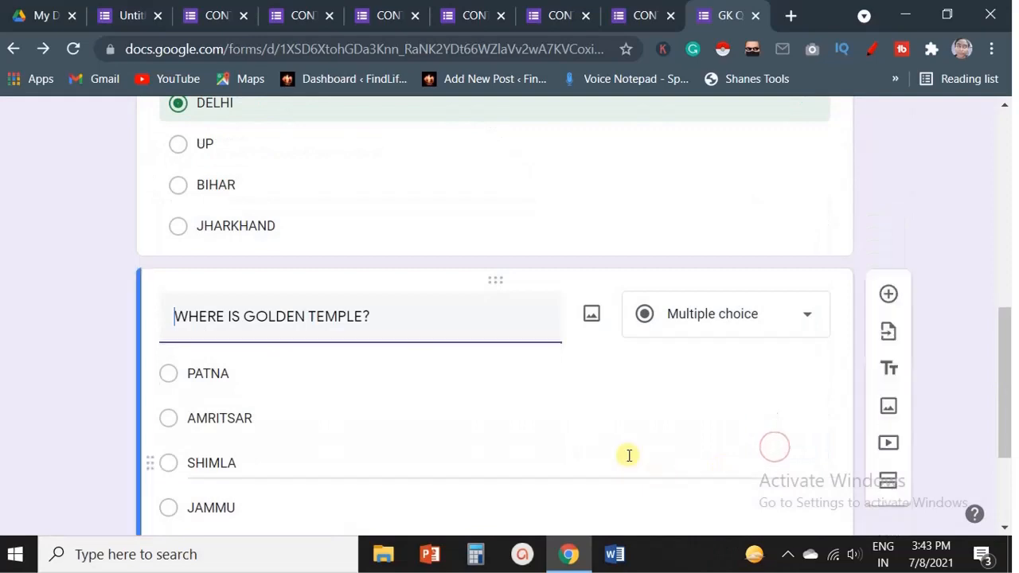
Preview the quiz, answer AGRA, DELHI and AMRITSAR, and submit the response.
{"action": "scroll", "coordinate": [605, 414], "scroll_direction": "up", "scroll_amount": 10}
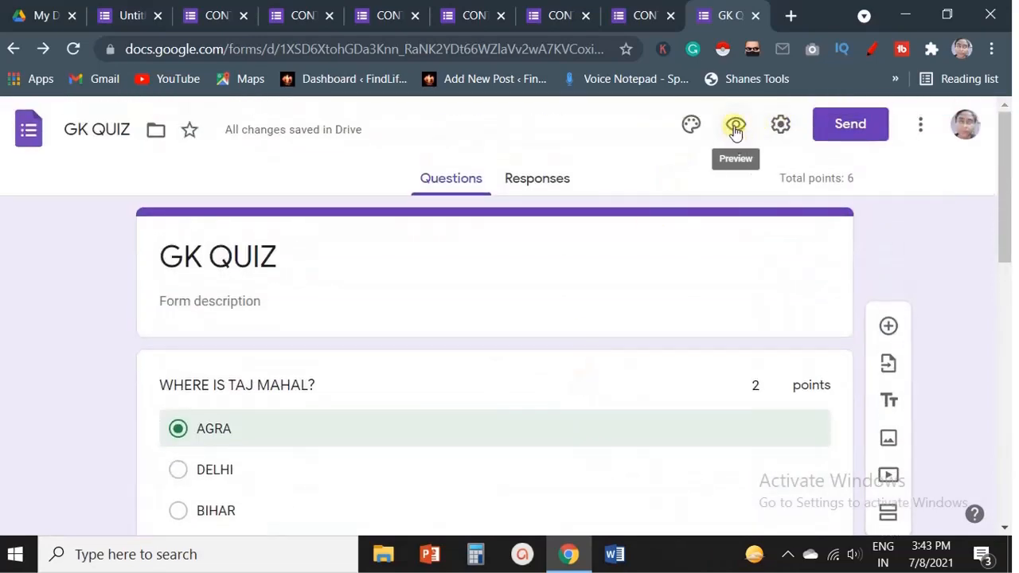
{"action": "left_click", "coordinate": [735, 127]}
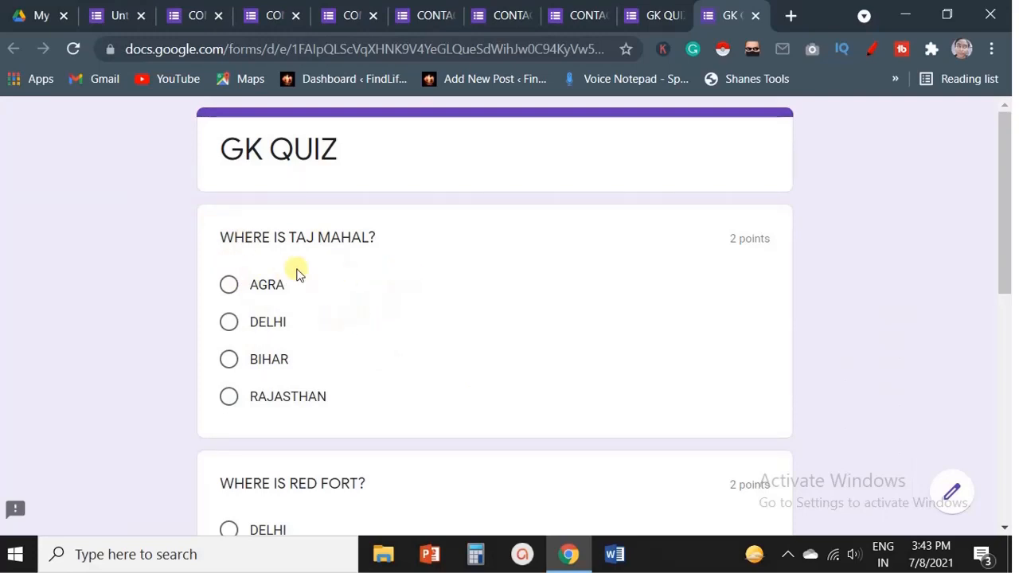
{"action": "left_click", "coordinate": [229, 286]}
{"action": "scroll", "coordinate": [373, 401], "scroll_direction": "down", "scroll_amount": 3}
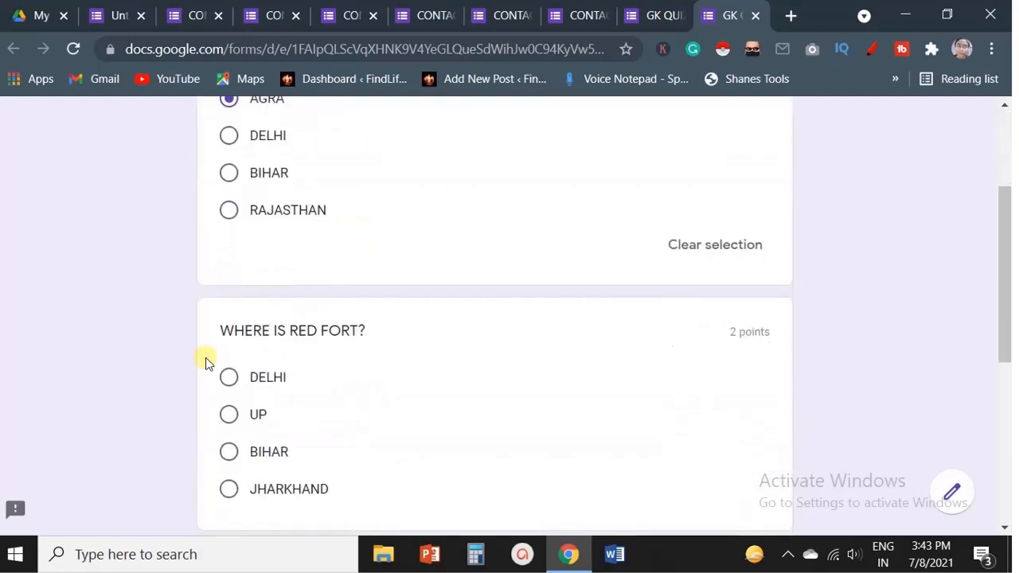
{"action": "left_click", "coordinate": [247, 383]}
{"action": "scroll", "coordinate": [371, 377], "scroll_direction": "down", "scroll_amount": 3}
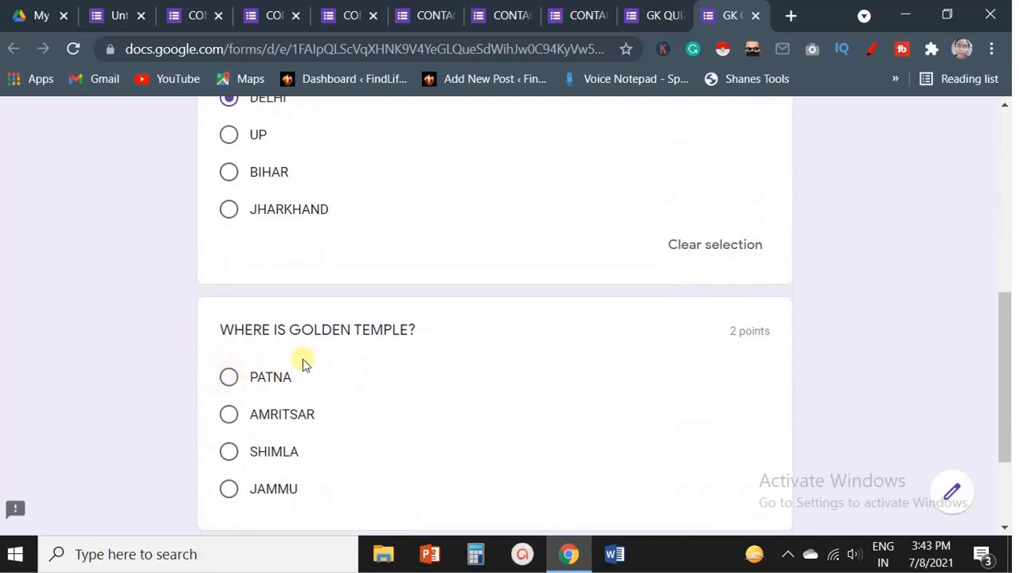
{"action": "left_click", "coordinate": [229, 418]}
{"action": "scroll", "coordinate": [448, 358], "scroll_direction": "down", "scroll_amount": 3}
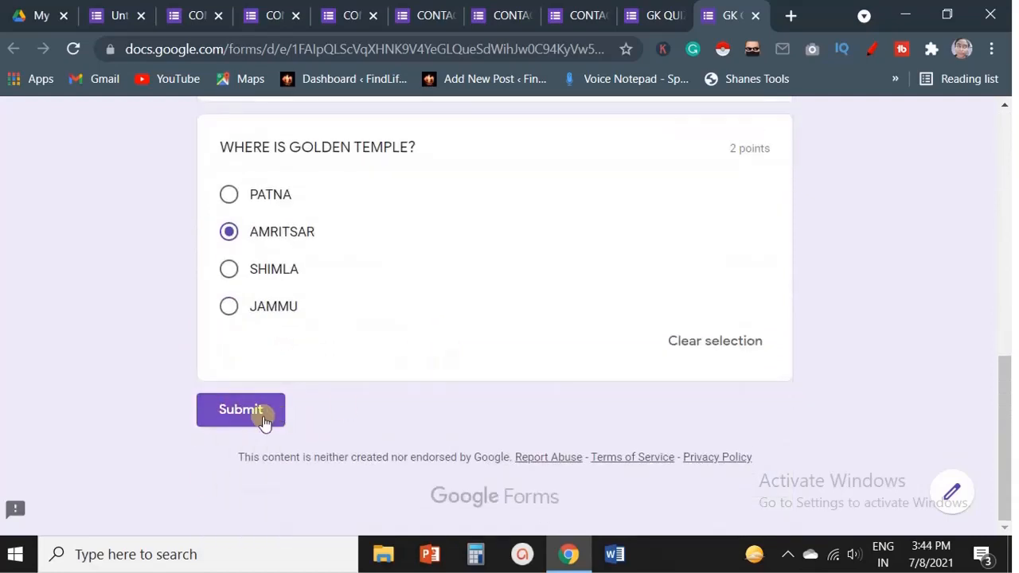
{"action": "left_click", "coordinate": [264, 420]}
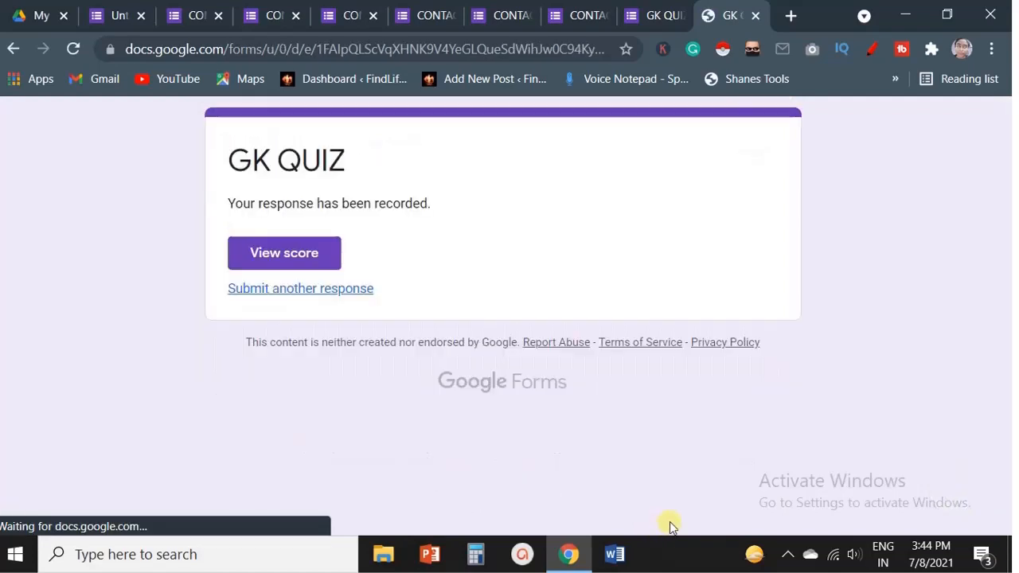
View the submitted score and review each question's result and feedback.
{"action": "left_click", "coordinate": [301, 261]}
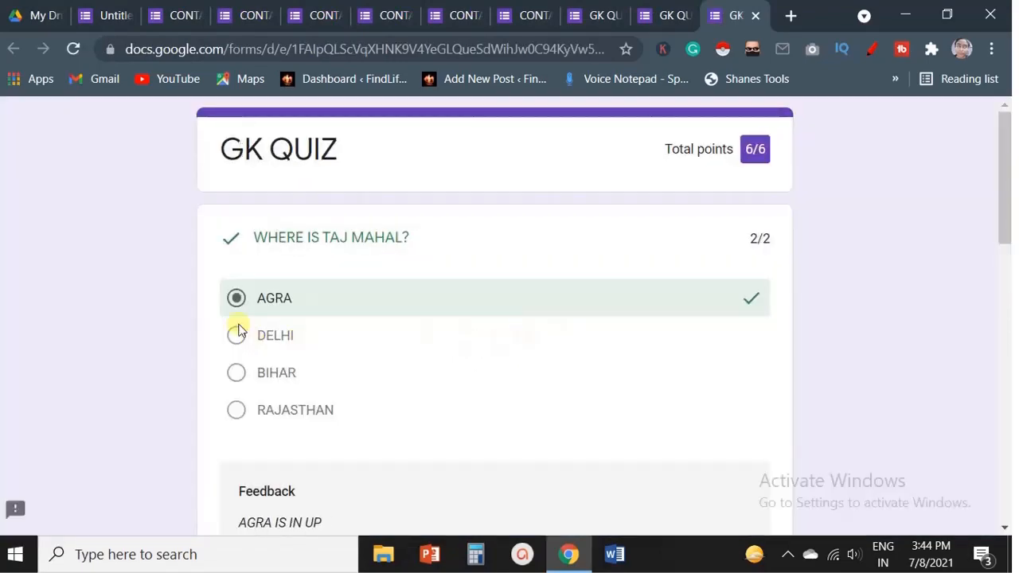
{"action": "scroll", "coordinate": [631, 288], "scroll_direction": "down", "scroll_amount": 5}
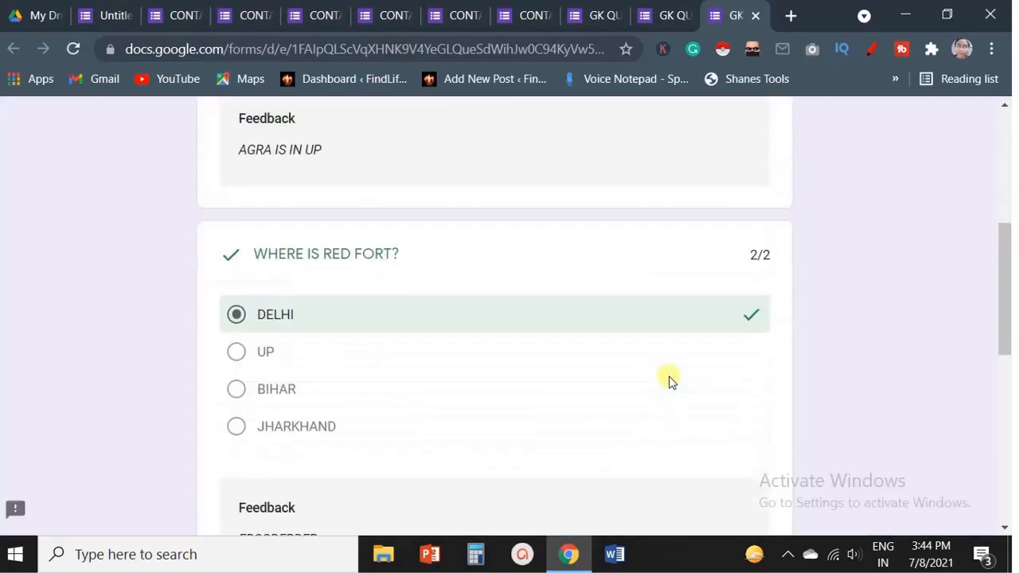
{"action": "scroll", "coordinate": [660, 346], "scroll_direction": "down", "scroll_amount": 5}
{"action": "scroll", "coordinate": [661, 344], "scroll_direction": "down", "scroll_amount": 1}
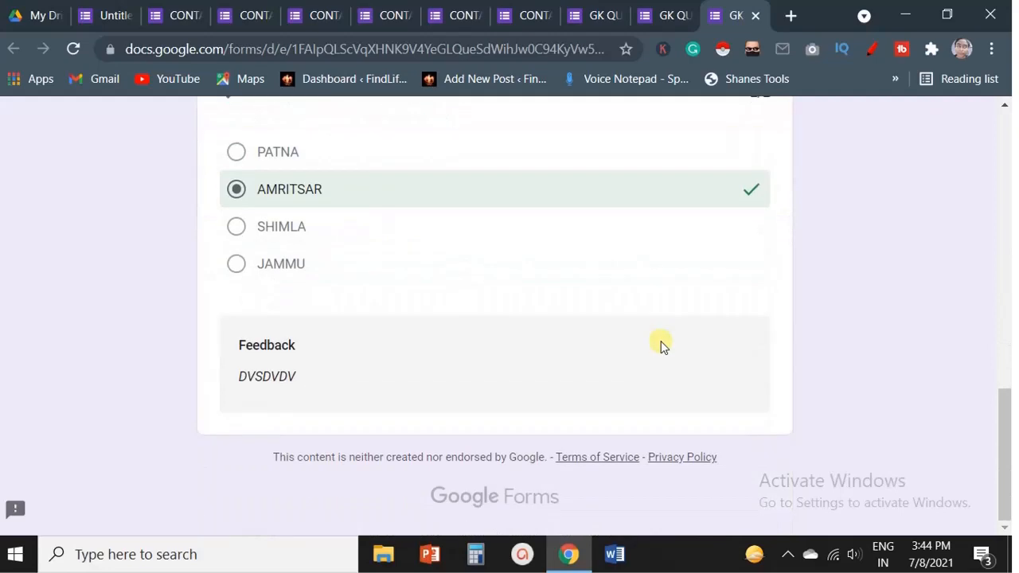
{"action": "scroll", "coordinate": [660, 344], "scroll_direction": "up", "scroll_amount": 3}
{"action": "scroll", "coordinate": [661, 344], "scroll_direction": "down", "scroll_amount": 1}
{"action": "scroll", "coordinate": [661, 344], "scroll_direction": "up", "scroll_amount": 1}
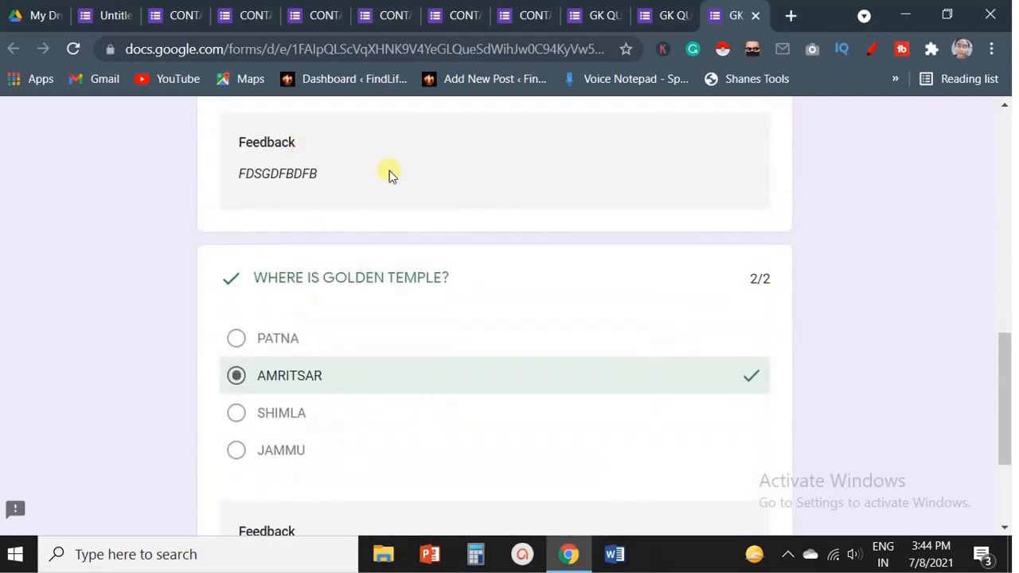
{"action": "scroll", "coordinate": [368, 262], "scroll_direction": "up", "scroll_amount": 5}
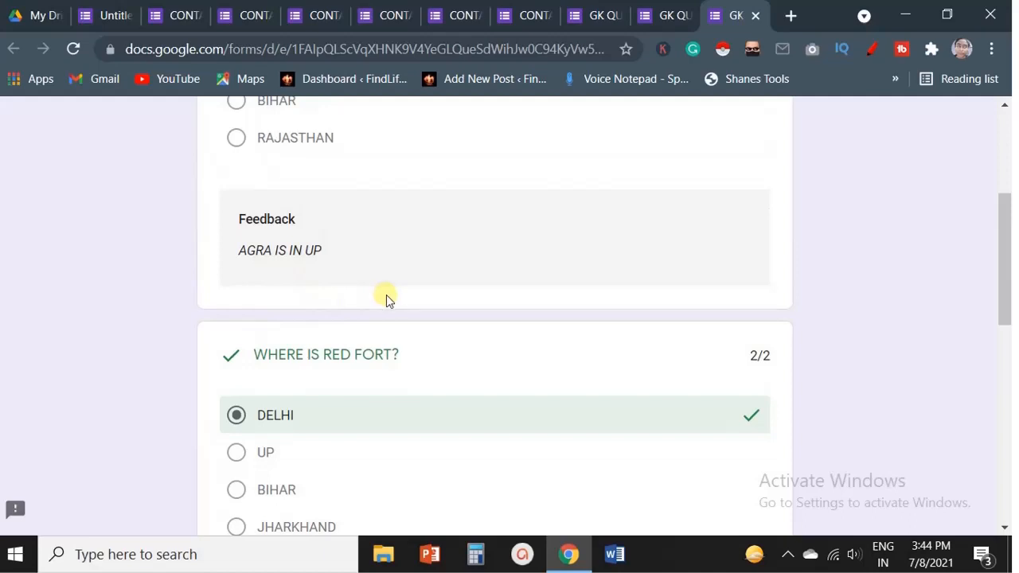
{"action": "scroll", "coordinate": [472, 285], "scroll_direction": "up", "scroll_amount": 1}
{"action": "scroll", "coordinate": [472, 285], "scroll_direction": "up", "scroll_amount": 1}
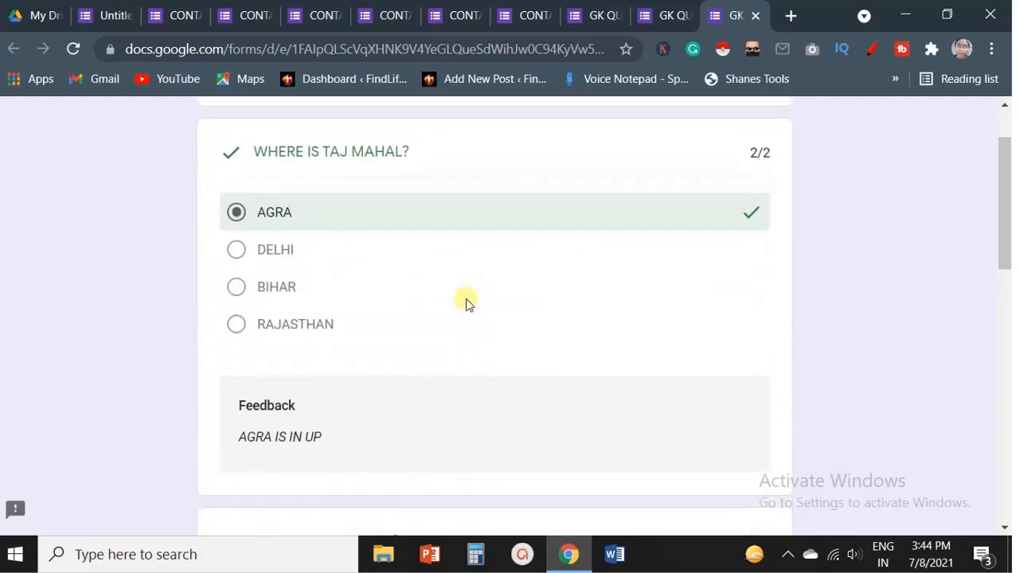
{"action": "scroll", "coordinate": [518, 412], "scroll_direction": "up", "scroll_amount": 1}
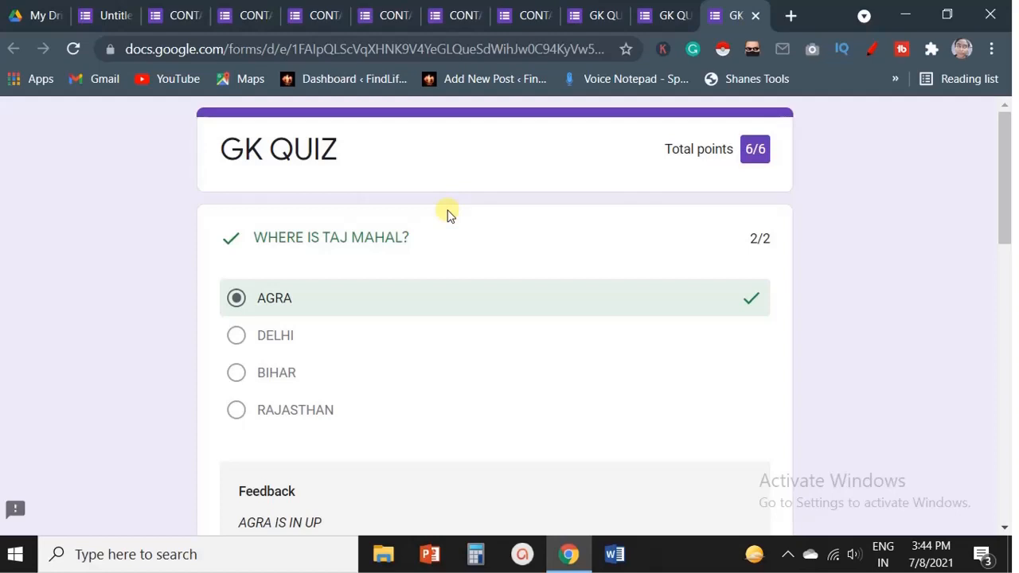
Examine the quiz's responses in the summary, question and individual views, then the questions list.
{"action": "left_click", "coordinate": [596, 15]}
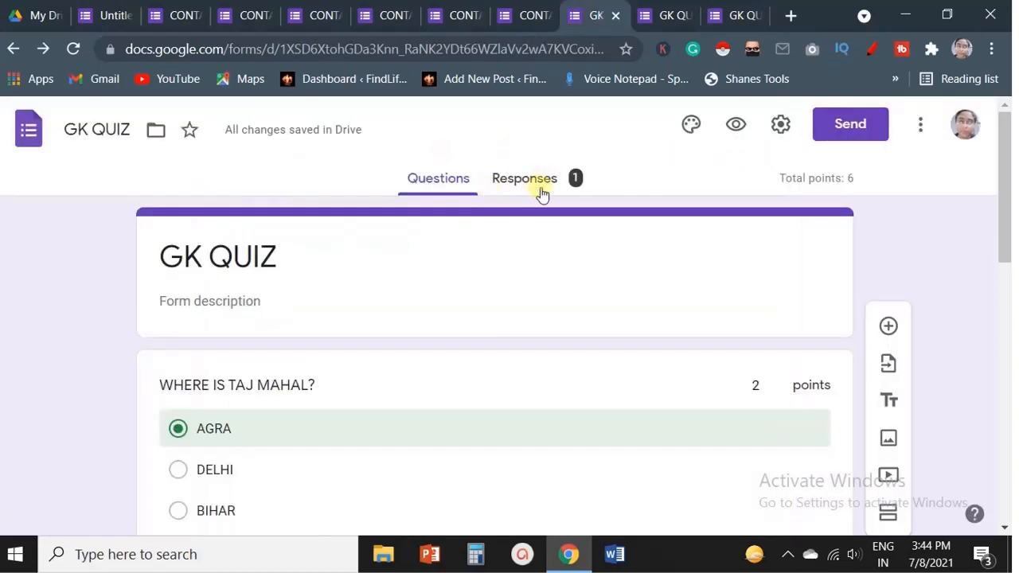
{"action": "left_click", "coordinate": [561, 191]}
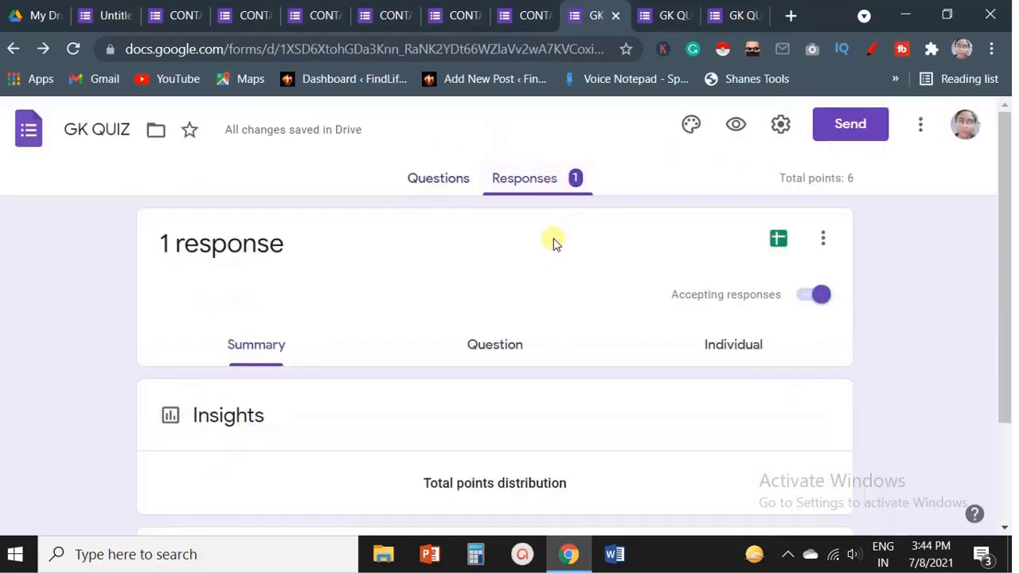
{"action": "scroll", "coordinate": [552, 239], "scroll_direction": "down", "scroll_amount": 2}
{"action": "scroll", "coordinate": [387, 390], "scroll_direction": "down", "scroll_amount": 4}
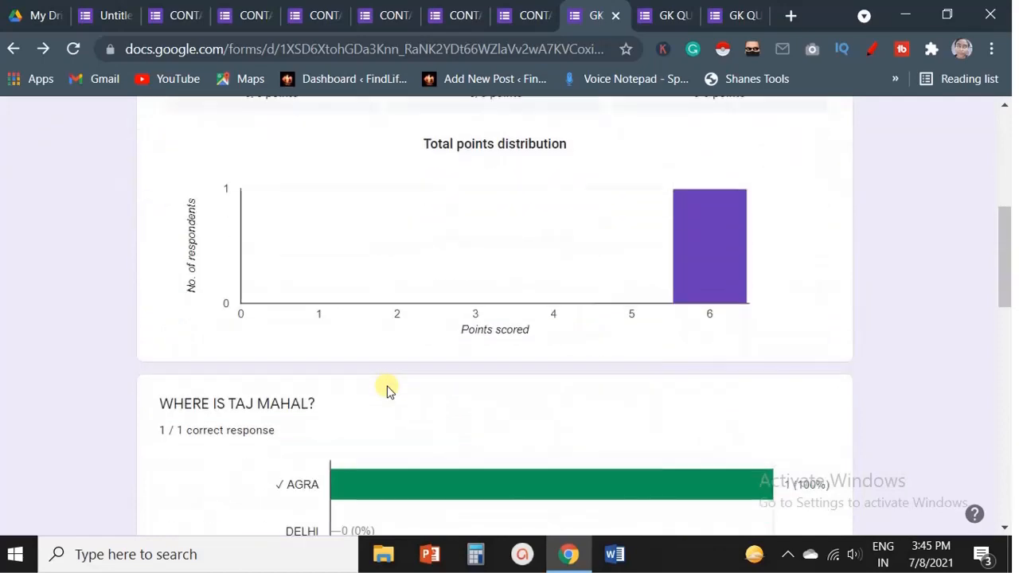
{"action": "scroll", "coordinate": [512, 353], "scroll_direction": "down", "scroll_amount": 2}
{"action": "scroll", "coordinate": [509, 354], "scroll_direction": "down", "scroll_amount": 9}
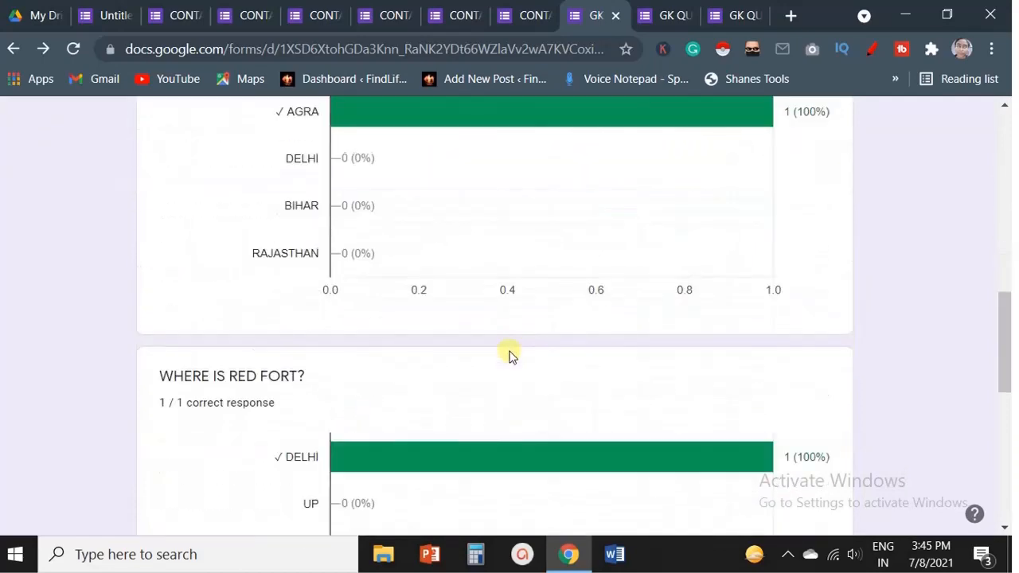
{"action": "scroll", "coordinate": [509, 356], "scroll_direction": "up", "scroll_amount": 15}
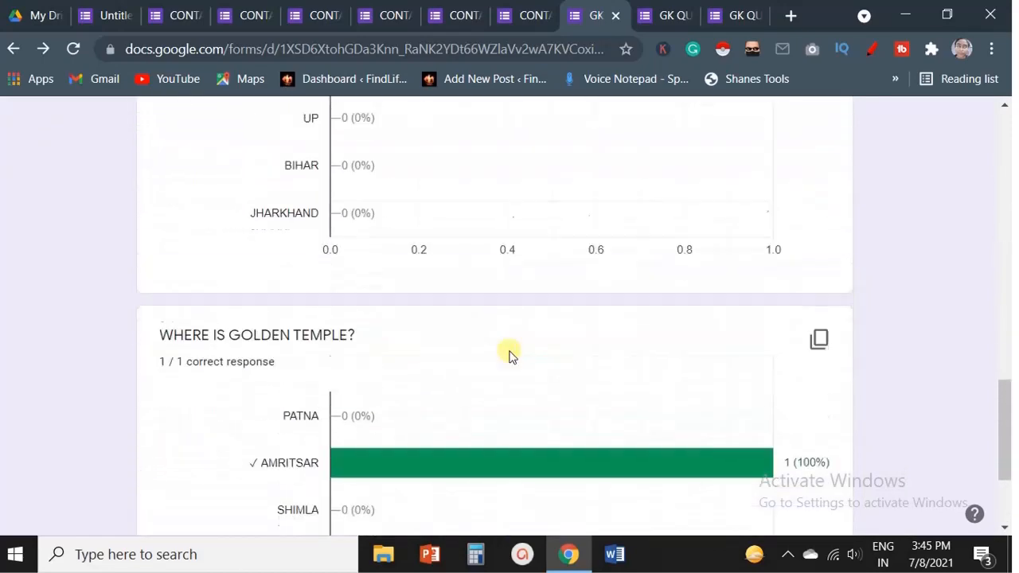
{"action": "left_click", "coordinate": [510, 356]}
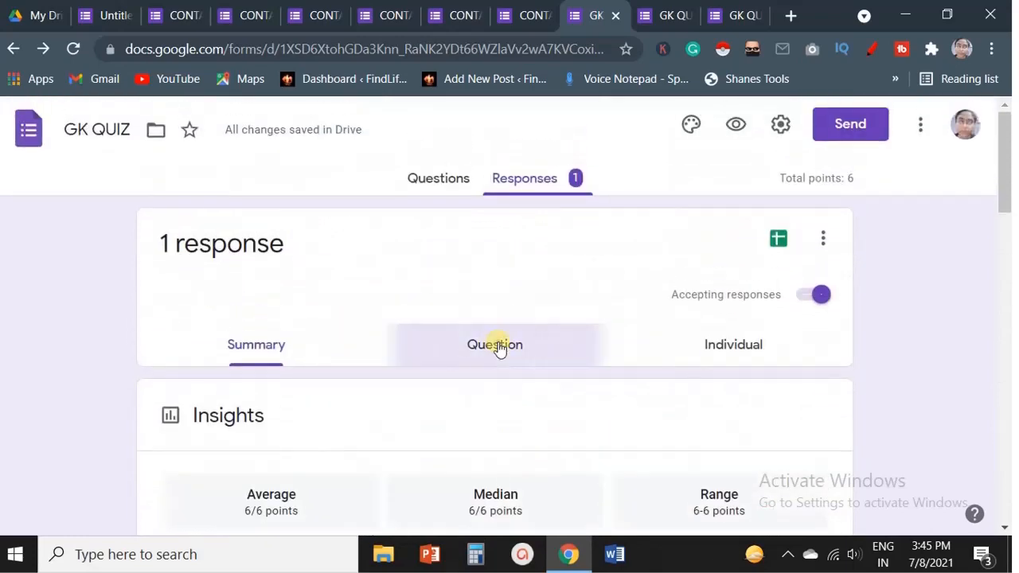
{"action": "left_click", "coordinate": [720, 348]}
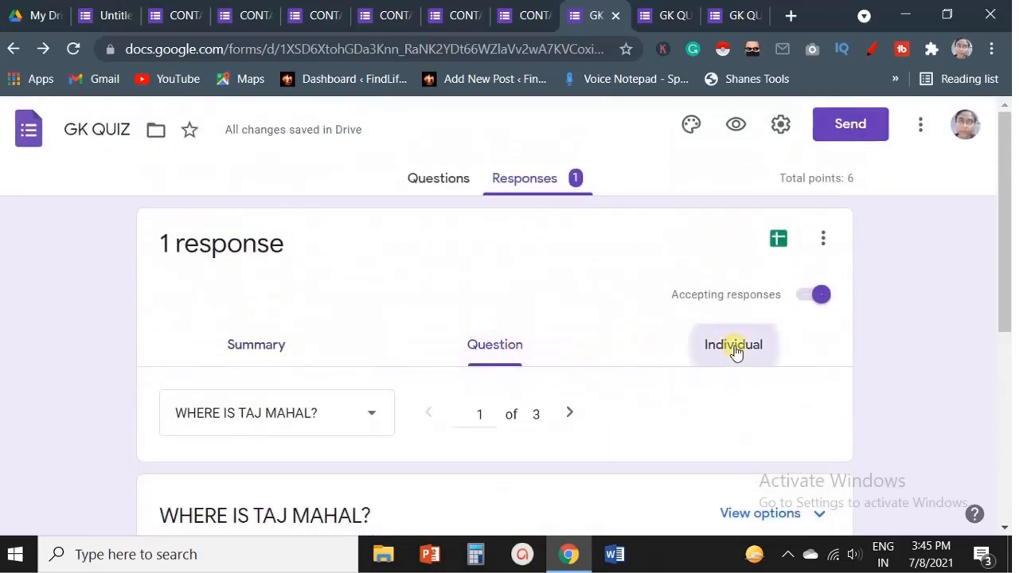
{"action": "scroll", "coordinate": [734, 356], "scroll_direction": "down", "scroll_amount": 3}
{"action": "scroll", "coordinate": [733, 356], "scroll_direction": "up", "scroll_amount": 3}
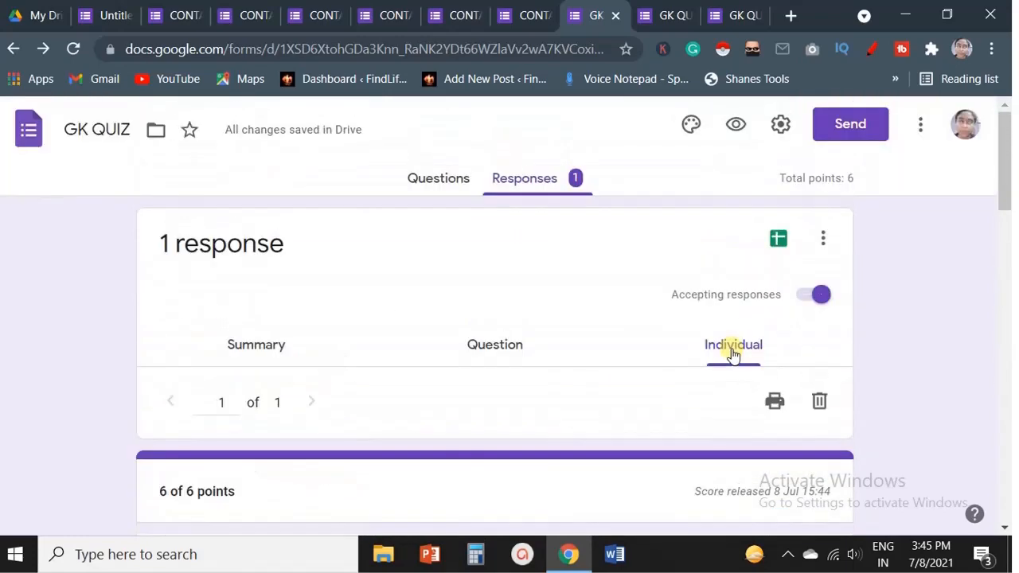
{"action": "left_click", "coordinate": [448, 180]}
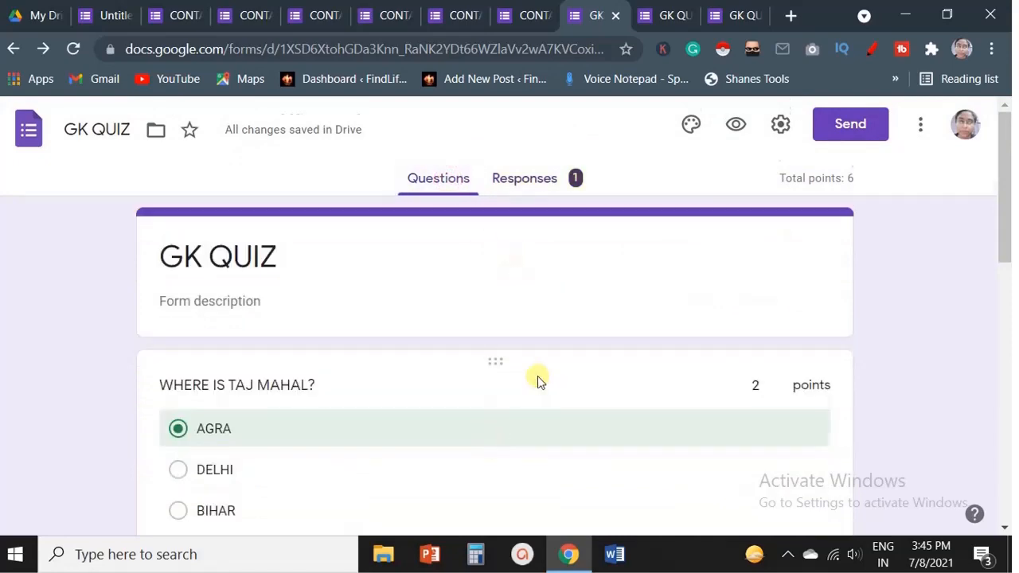
{"action": "scroll", "coordinate": [539, 380], "scroll_direction": "down", "scroll_amount": 10}
{"action": "scroll", "coordinate": [539, 380], "scroll_direction": "up", "scroll_amount": 1}
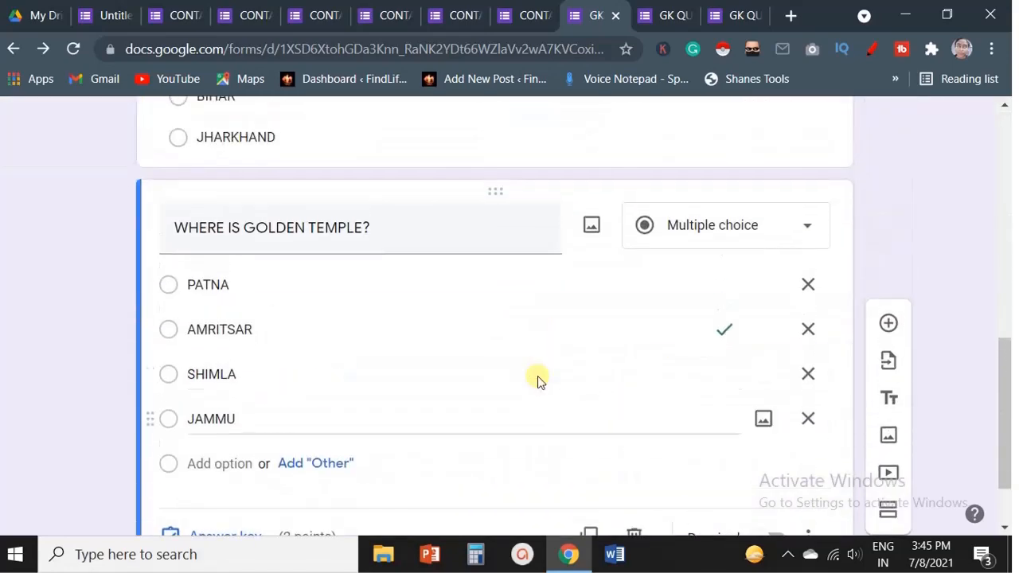
{"action": "scroll", "coordinate": [639, 202], "scroll_direction": "down", "scroll_amount": 1}
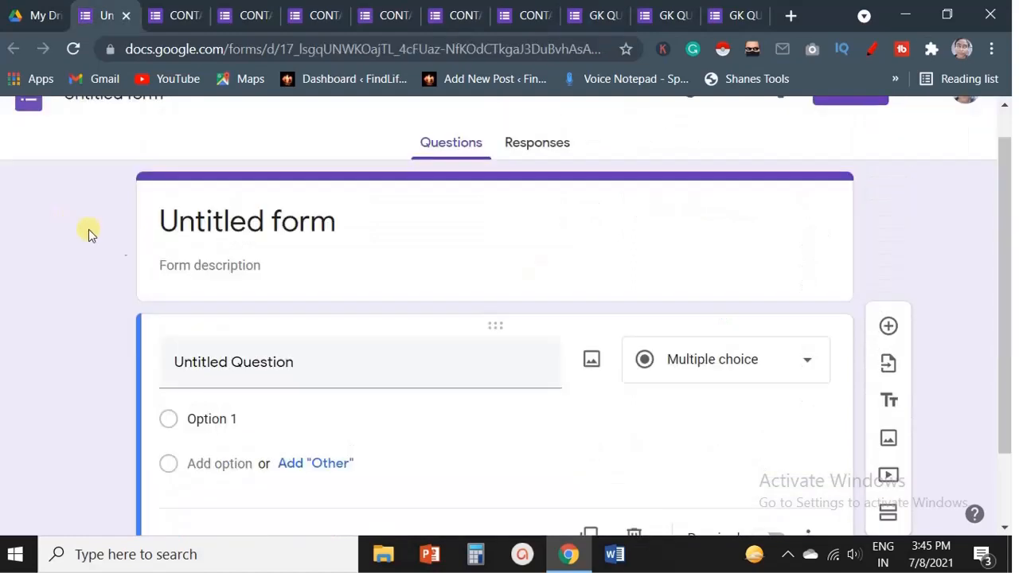
Title the new form CUSTOMER SURVEY.
{"action": "left_click", "coordinate": [298, 224]}
{"action": "type", "text": "CUSTOMER"}
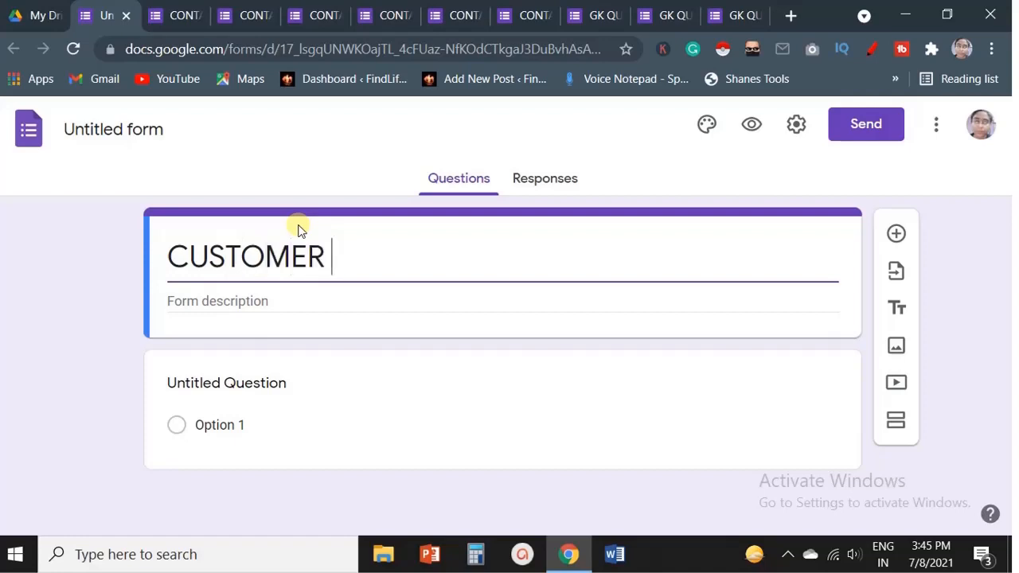
{"action": "type", "text": " SURVEY"}
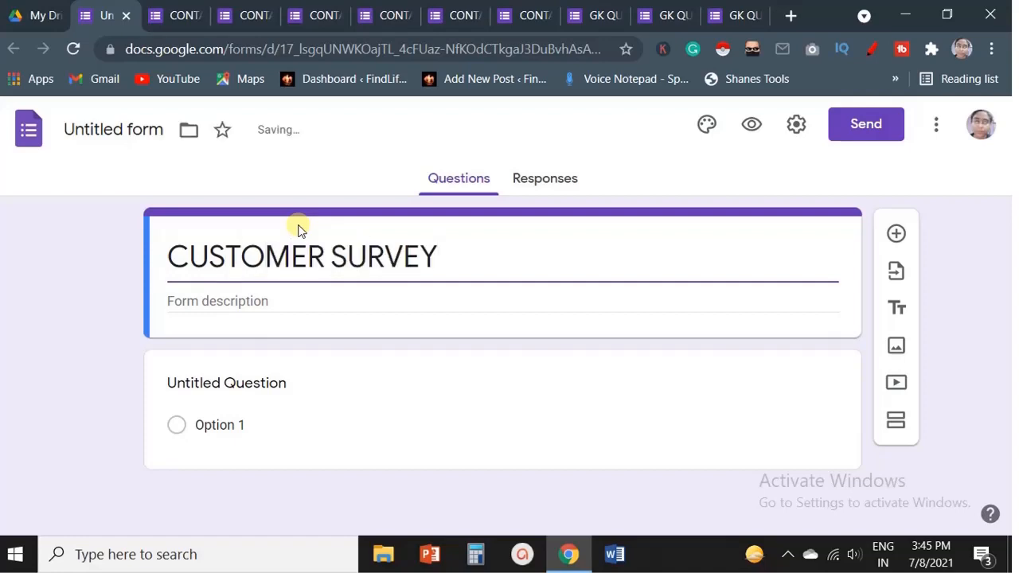
Set the first question to HAVE YOU PURCHASED OUR PRODUCT?
{"action": "left_click", "coordinate": [211, 403]}
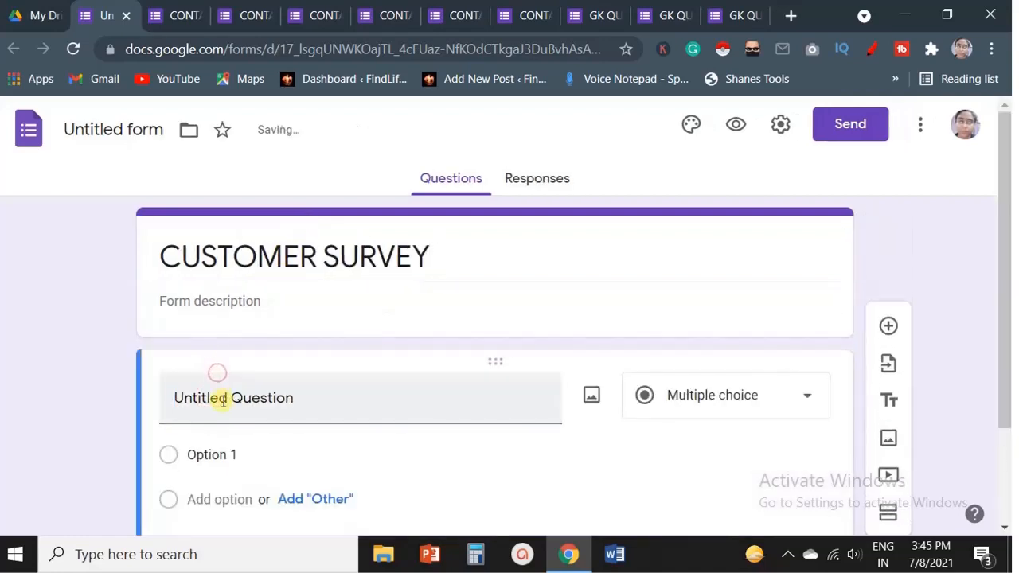
{"action": "left_click", "coordinate": [219, 398]}
{"action": "type", "text": "HAVE Y"}
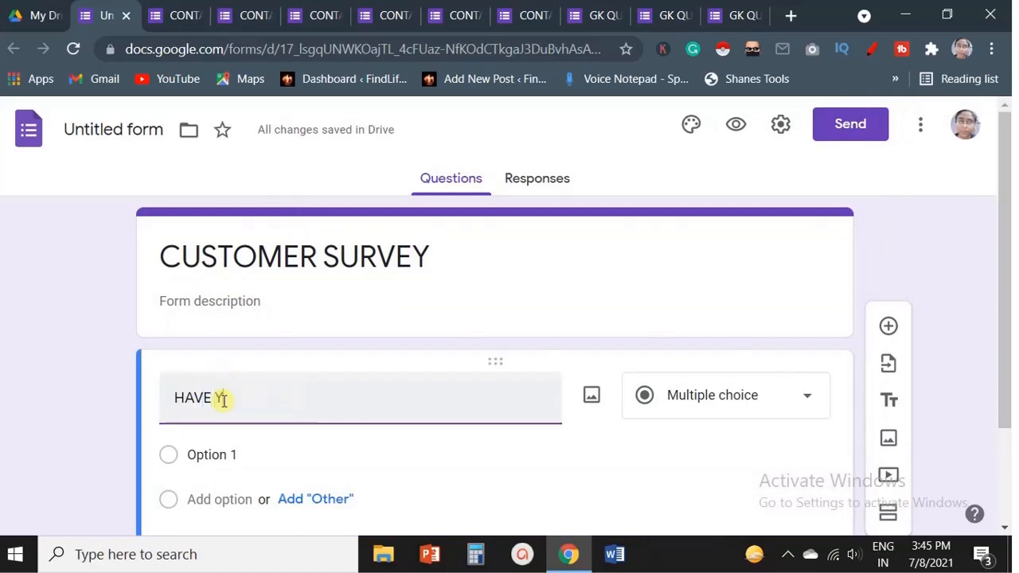
{"action": "type", "text": "OU PUR"}
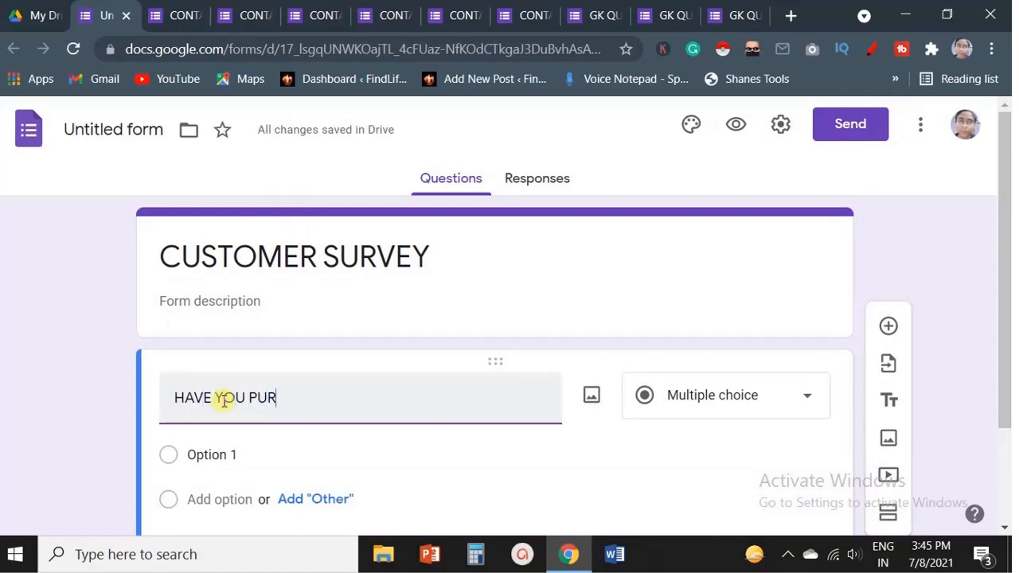
{"action": "type", "text": "CHASED OUR PRODUCT?"}
Give the question the options YES, NO and MAY BE.
{"action": "scroll", "coordinate": [239, 390], "scroll_direction": "down", "scroll_amount": 1}
{"action": "left_click", "coordinate": [239, 393]}
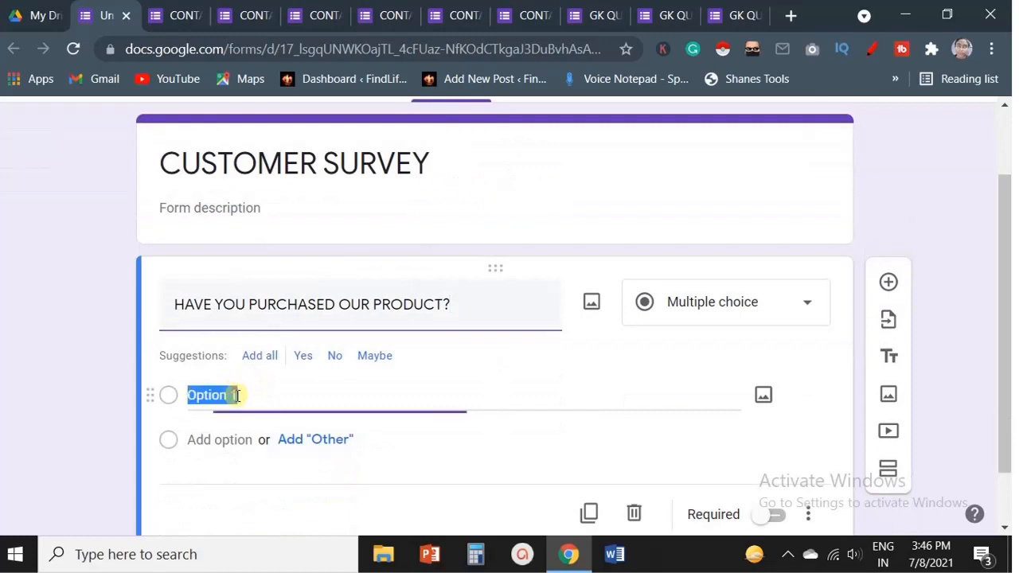
{"action": "type", "text": "YES"}
{"action": "left_click", "coordinate": [244, 441]}
{"action": "type", "text": "NO"}
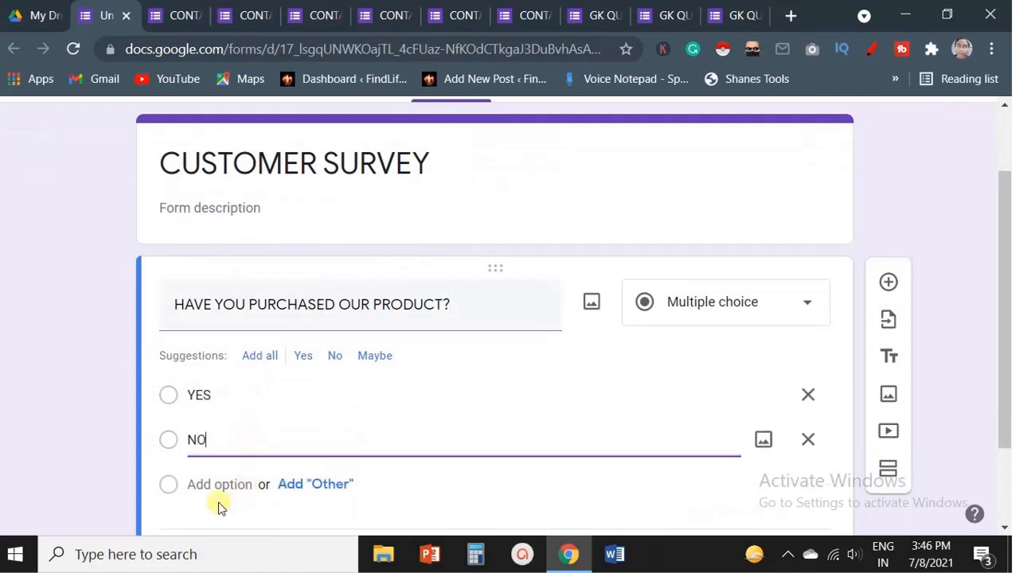
{"action": "left_click", "coordinate": [222, 485]}
{"action": "type", "text": "MAY BE"}
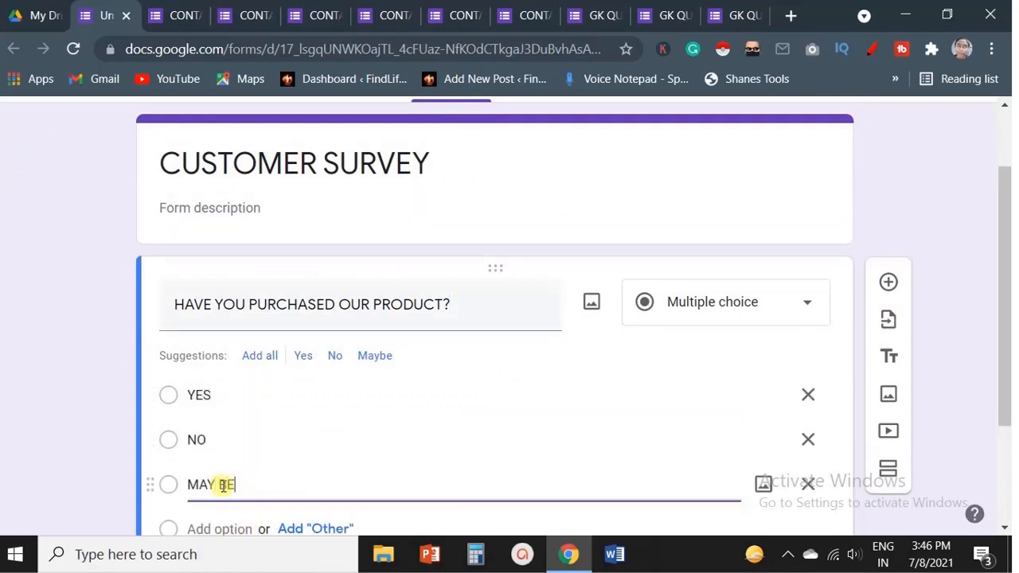
{"action": "scroll", "coordinate": [307, 467], "scroll_direction": "down", "scroll_amount": 1}
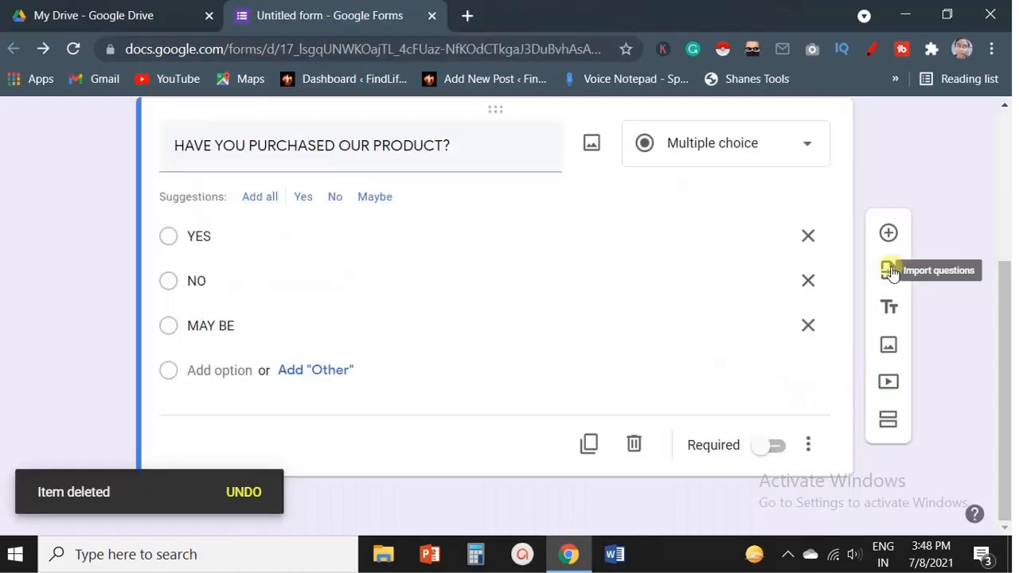
Add a new section to the form and title it EFSF.
{"action": "left_click", "coordinate": [888, 429]}
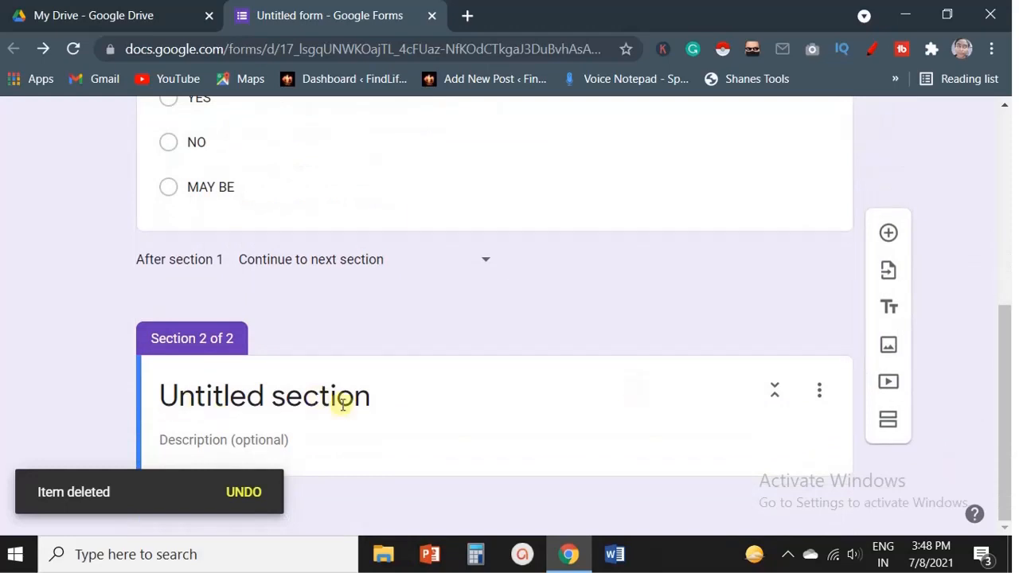
{"action": "left_click", "coordinate": [284, 402]}
{"action": "type", "text": "EFSF"}
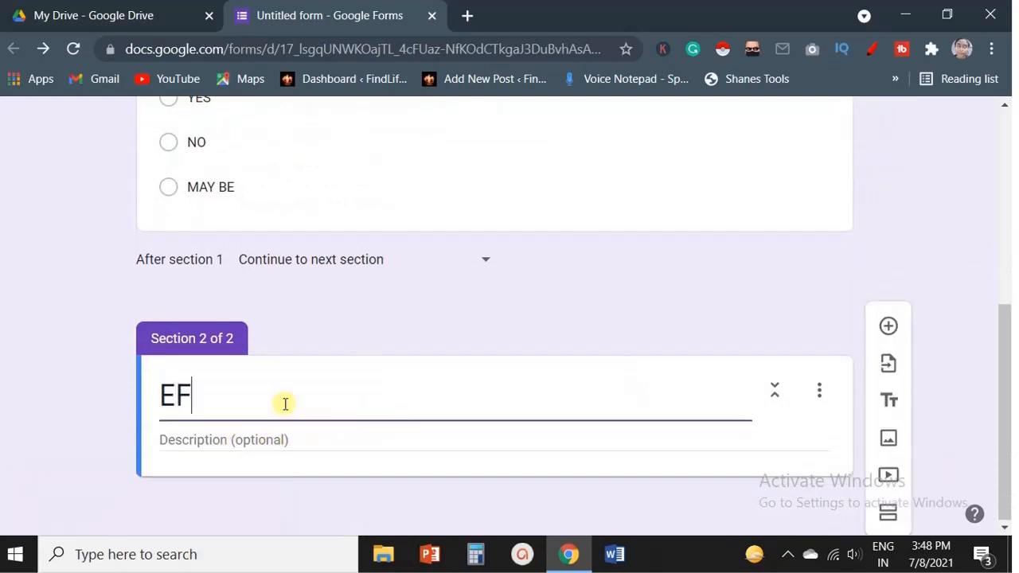
Add a multiple-choice question WHY HAVE YOU NOT PURCHASED OUR PRODUCT? in the EFSF section.
{"action": "left_click", "coordinate": [888, 330]}
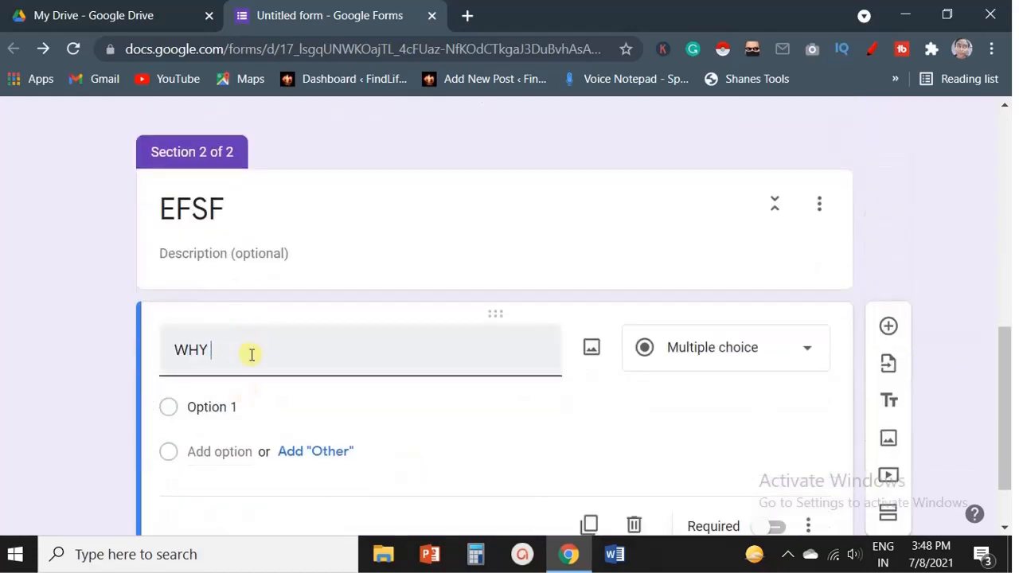
{"action": "type", "text": "WHY HAVE YOU NOT PURCHASED OUR"}
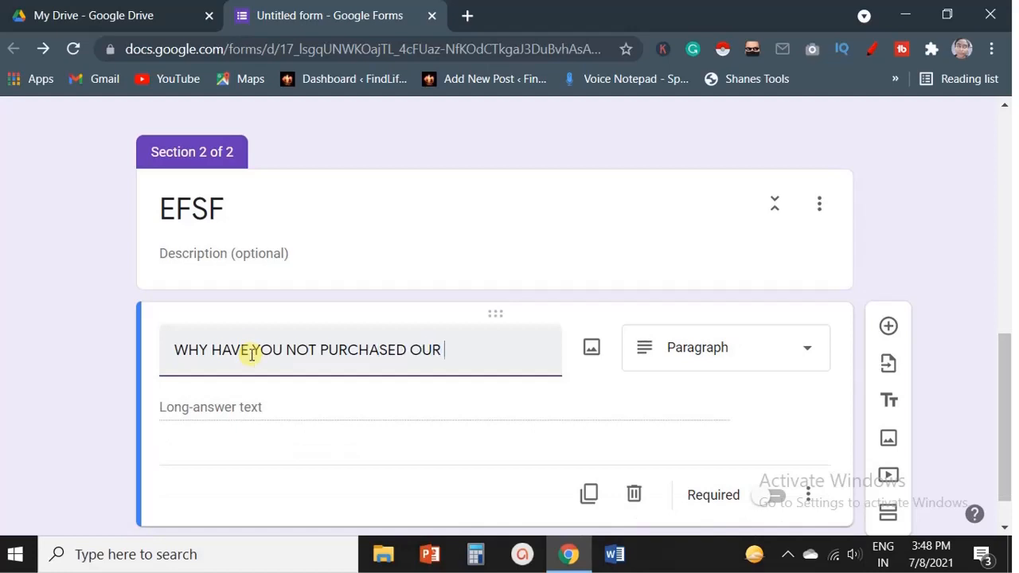
{"action": "type", "text": " PRODUCT?"}
{"action": "left_click", "coordinate": [701, 363]}
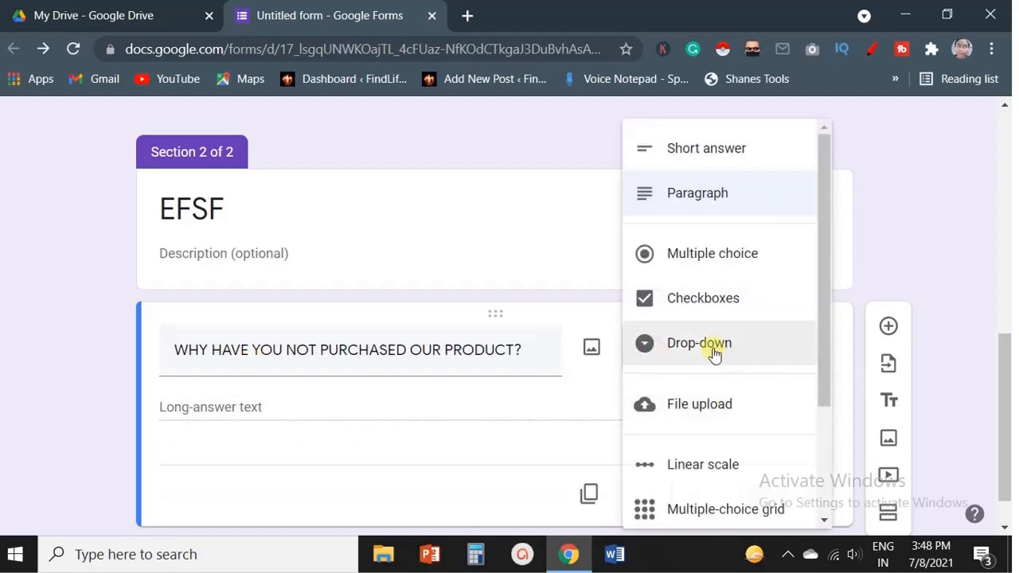
{"action": "left_click", "coordinate": [735, 254]}
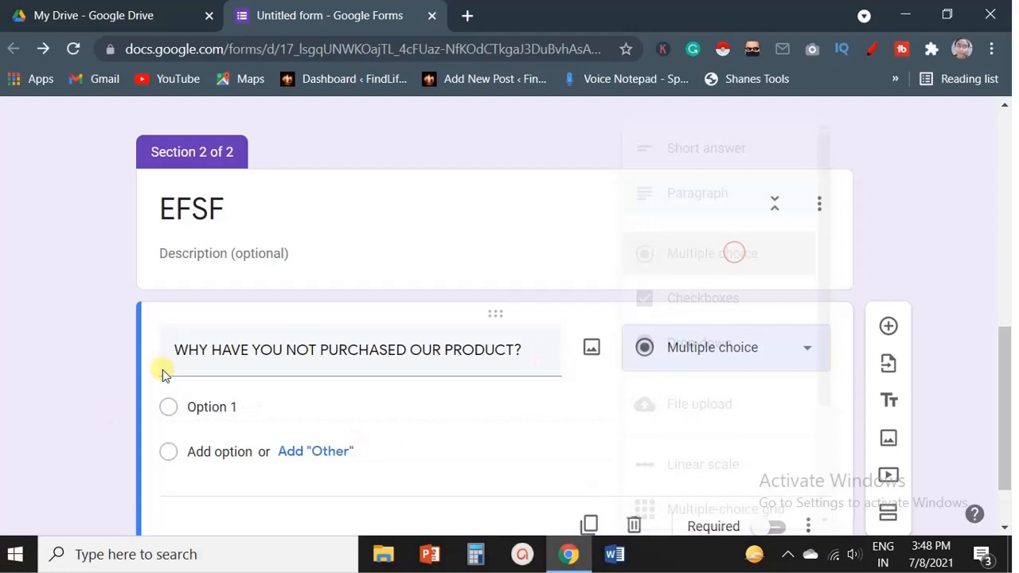
Fill in placeholder answer options for the new question.
{"action": "left_click", "coordinate": [205, 406]}
{"action": "left_click", "coordinate": [206, 406]}
{"action": "type", "text": "DSDVSDVSDF"}
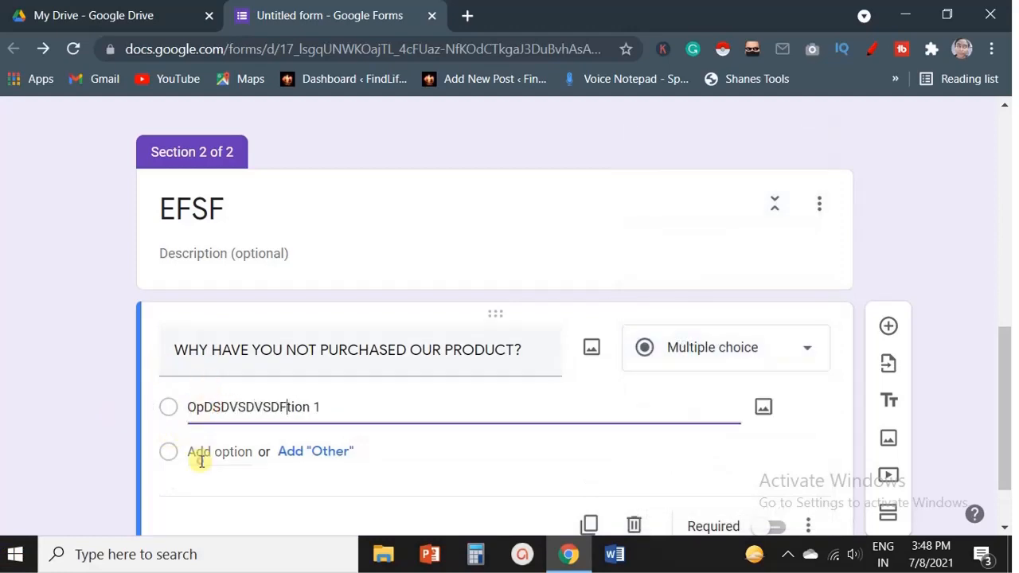
{"action": "left_click", "coordinate": [201, 454]}
{"action": "type", "text": "DSVDSFVSFVSFV"}
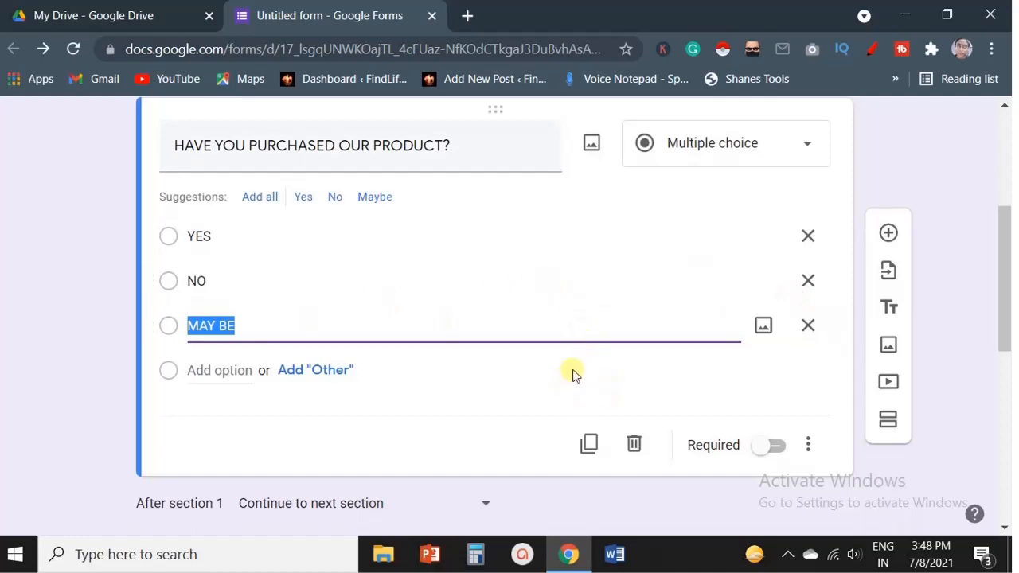
Enable Go to section based on answer for the first question, routing YES to Submit form and NO to section 2 (EFSF).
{"action": "left_click", "coordinate": [580, 366]}
{"action": "left_click", "coordinate": [807, 446]}
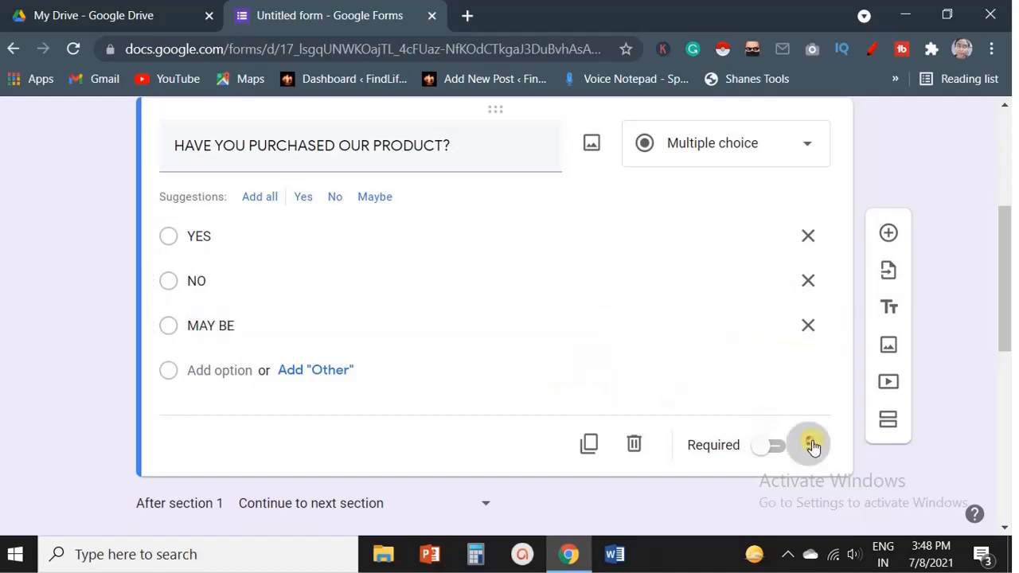
{"action": "left_click", "coordinate": [760, 422]}
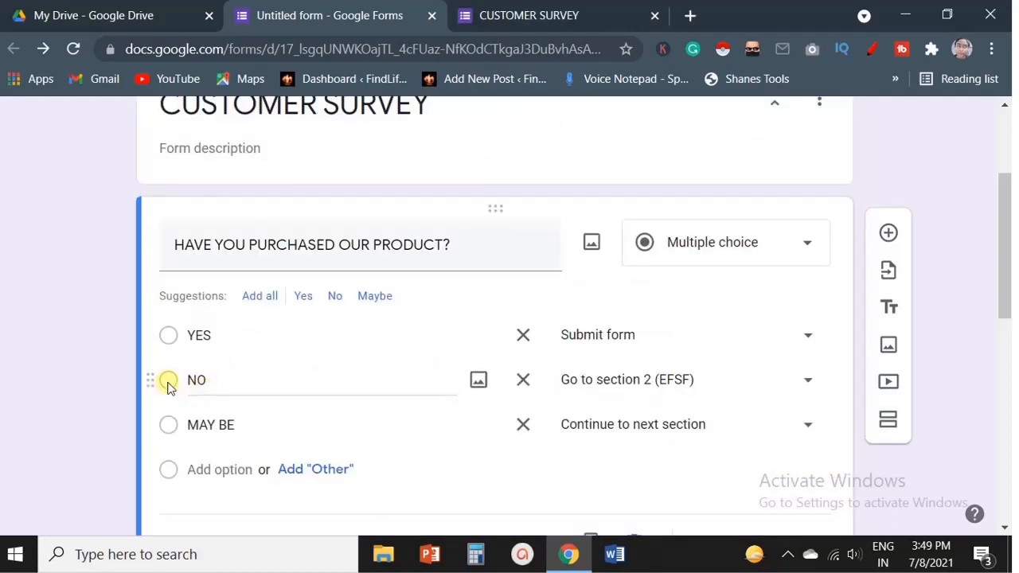
Close the preview and route the MAY BE answer to Submit form.
{"action": "left_click", "coordinate": [654, 16]}
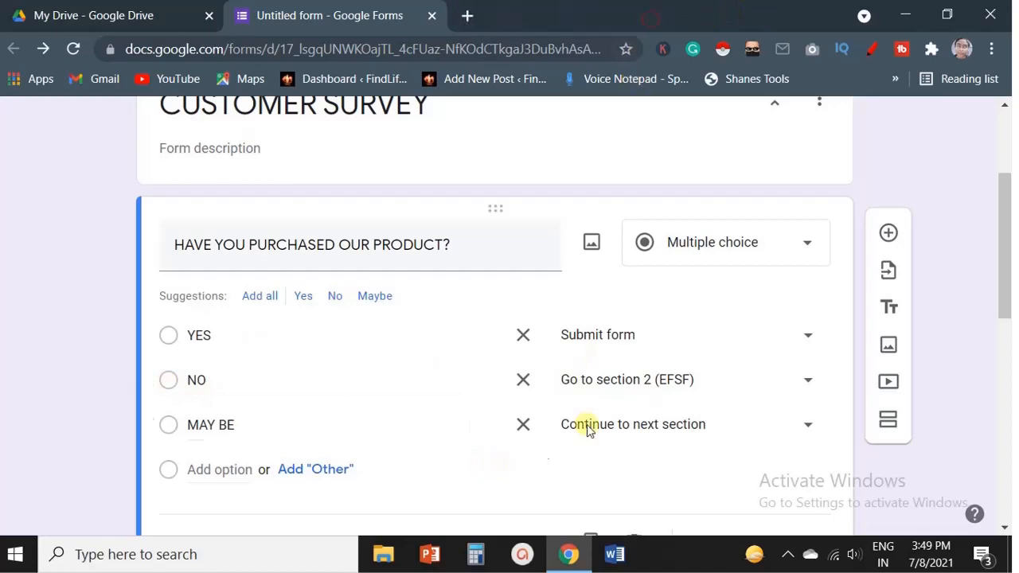
{"action": "scroll", "coordinate": [518, 412], "scroll_direction": "down", "scroll_amount": 6}
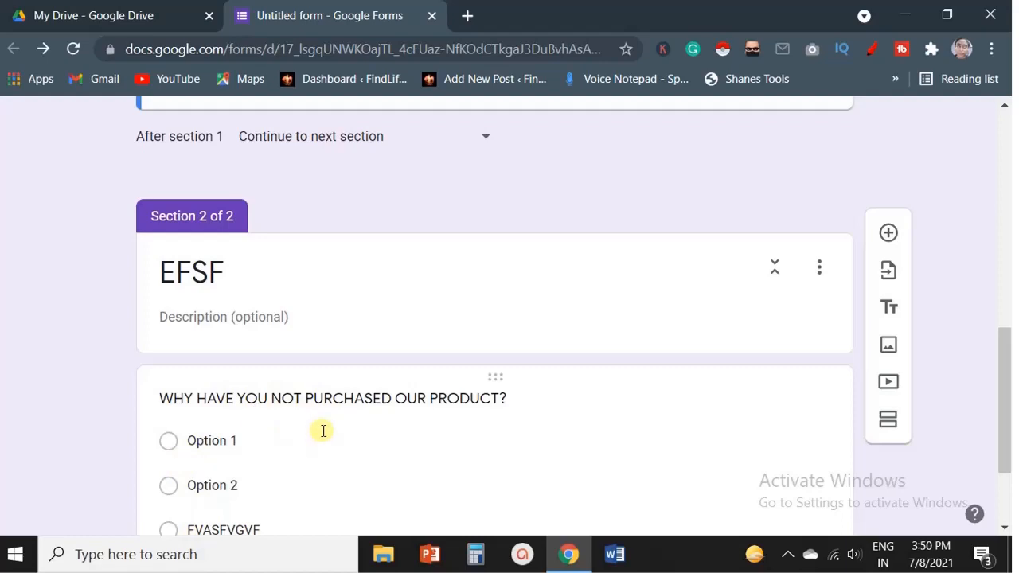
{"action": "scroll", "coordinate": [337, 427], "scroll_direction": "up", "scroll_amount": 4}
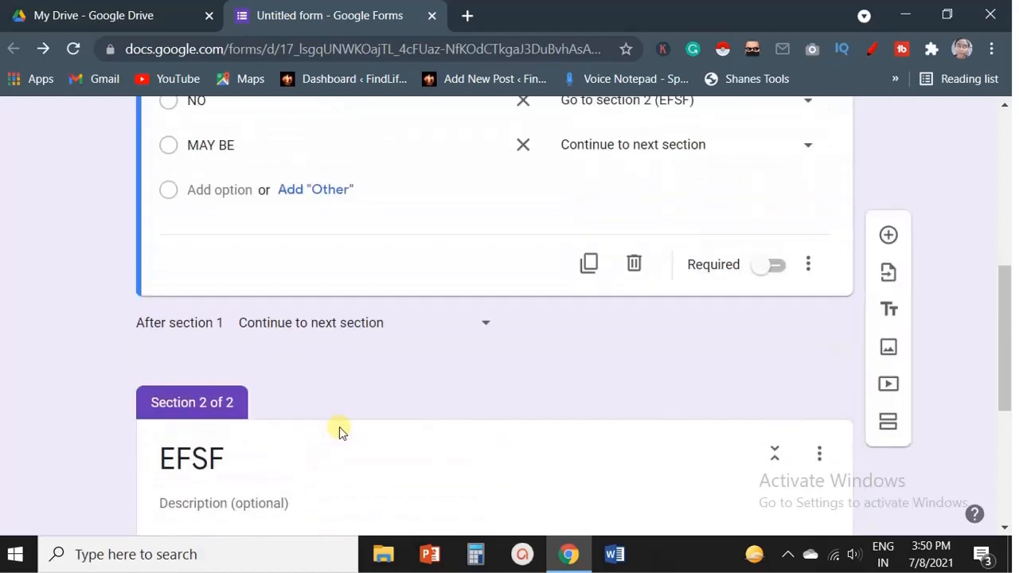
{"action": "scroll", "coordinate": [362, 428], "scroll_direction": "up", "scroll_amount": 1}
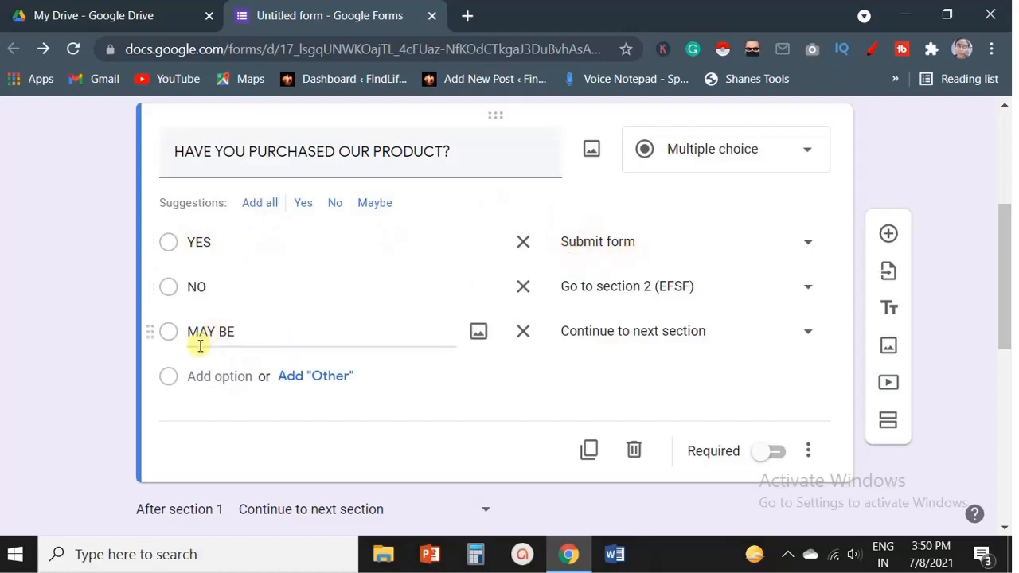
{"action": "left_click", "coordinate": [719, 333]}
{"action": "left_click", "coordinate": [614, 491]}
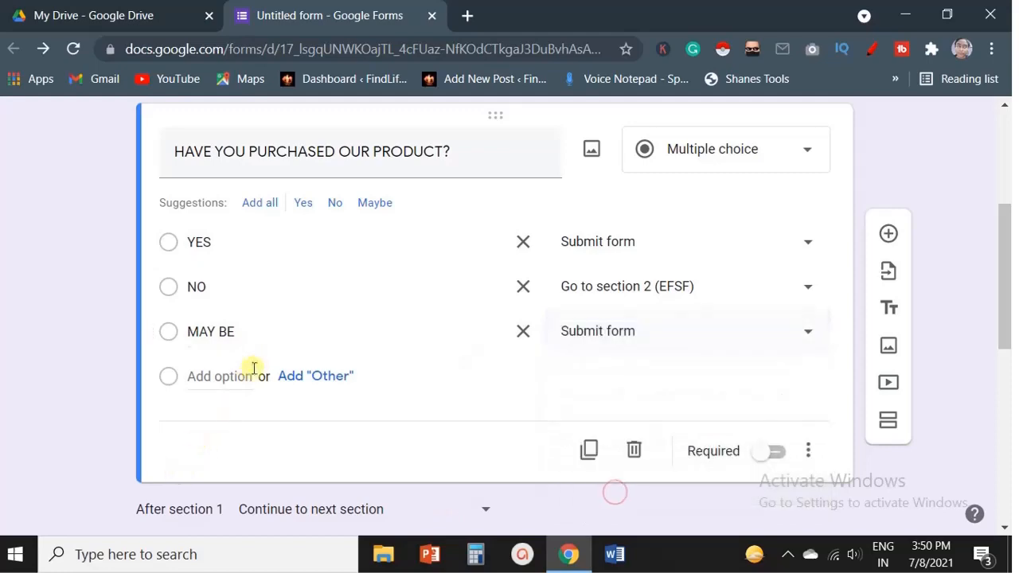
Preview the form and submit a test response answering YES.
{"action": "scroll", "coordinate": [755, 391], "scroll_direction": "down", "scroll_amount": 3}
{"action": "scroll", "coordinate": [755, 391], "scroll_direction": "up", "scroll_amount": 8}
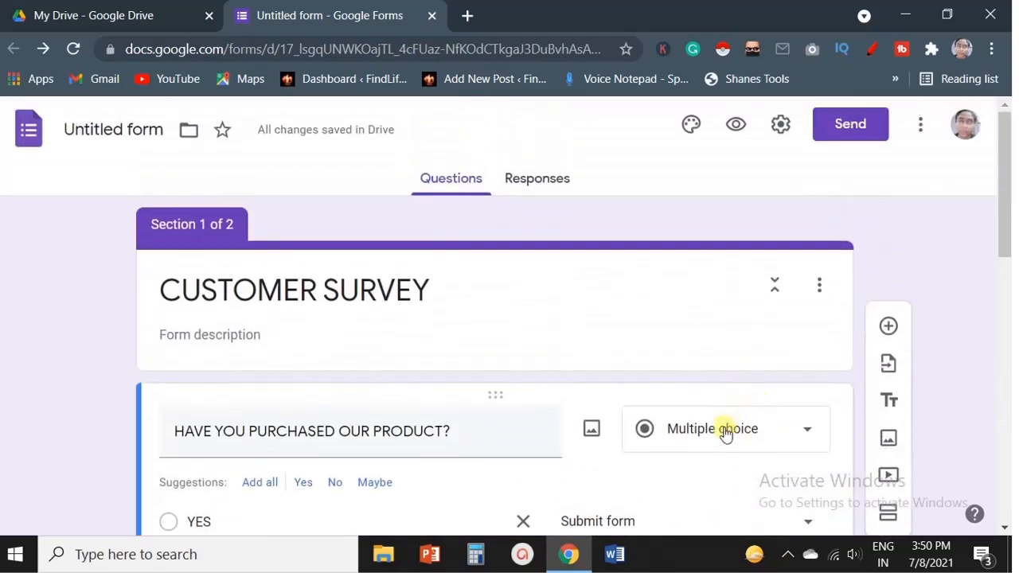
{"action": "left_click", "coordinate": [734, 124]}
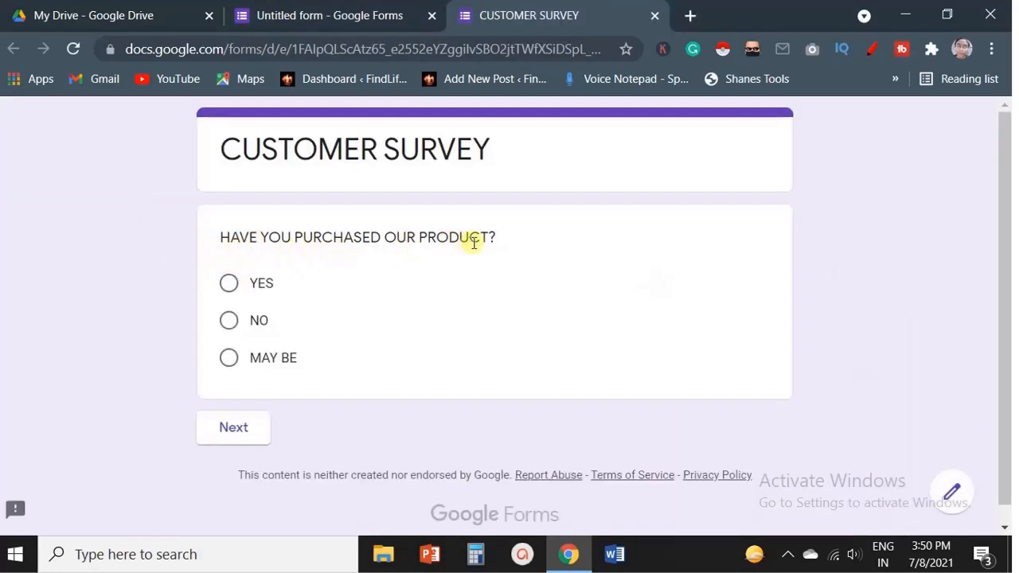
{"action": "left_click", "coordinate": [231, 287]}
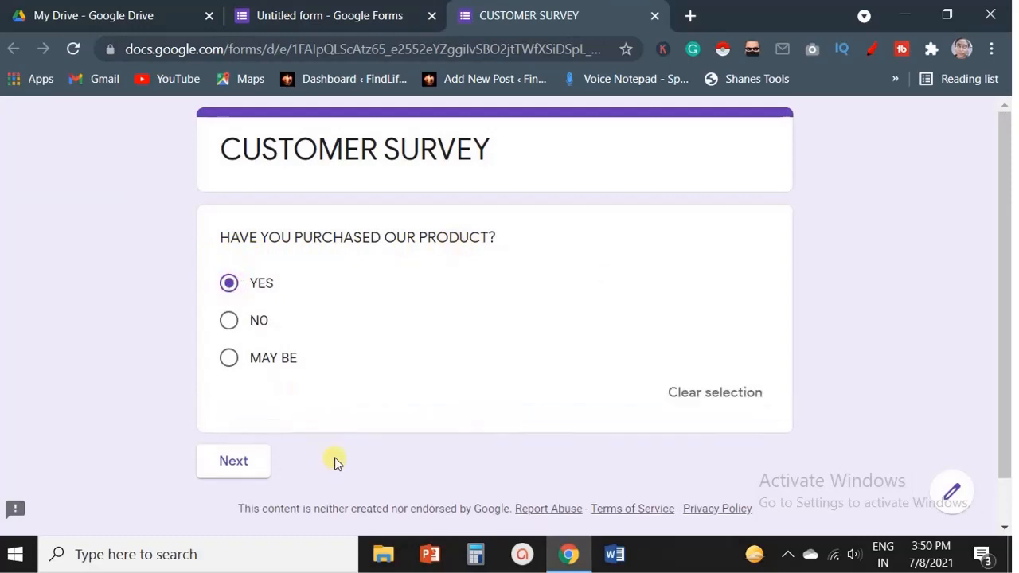
{"action": "left_click", "coordinate": [252, 462]}
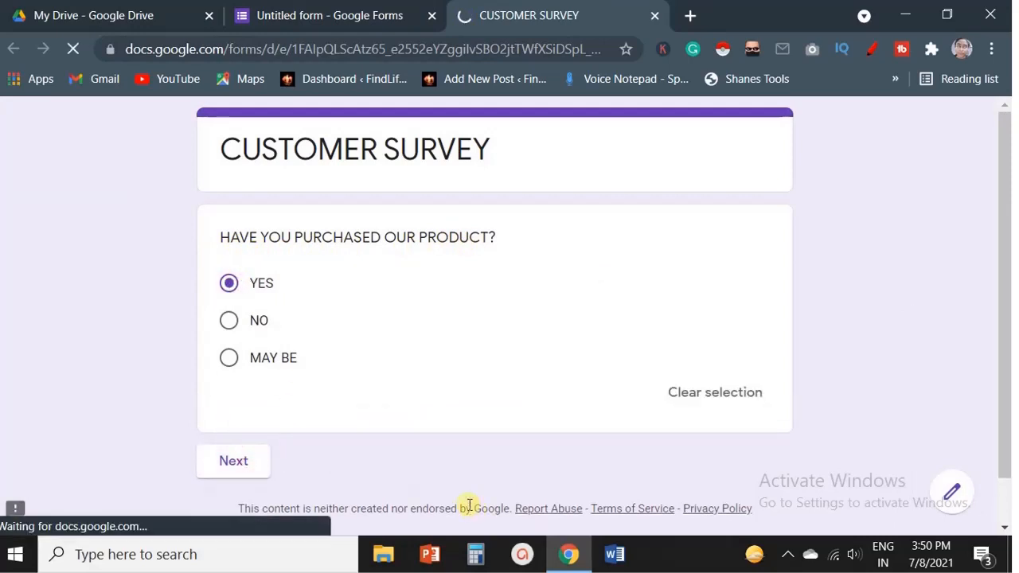
{"action": "left_click", "coordinate": [334, 249]}
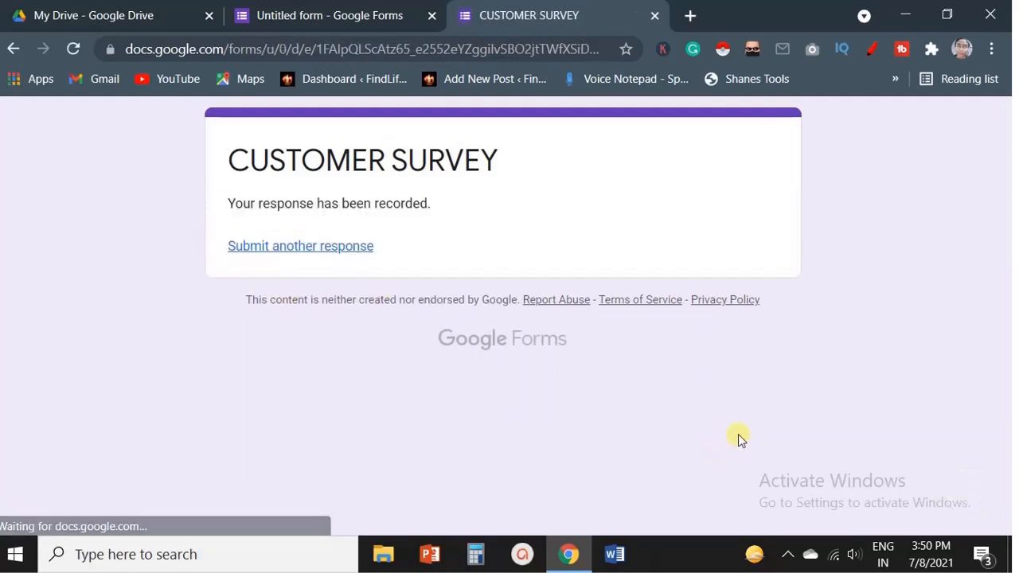
Preview the form again and submit a response answering NO, then Option 2 in the EFSF section.
{"action": "left_click", "coordinate": [305, 6]}
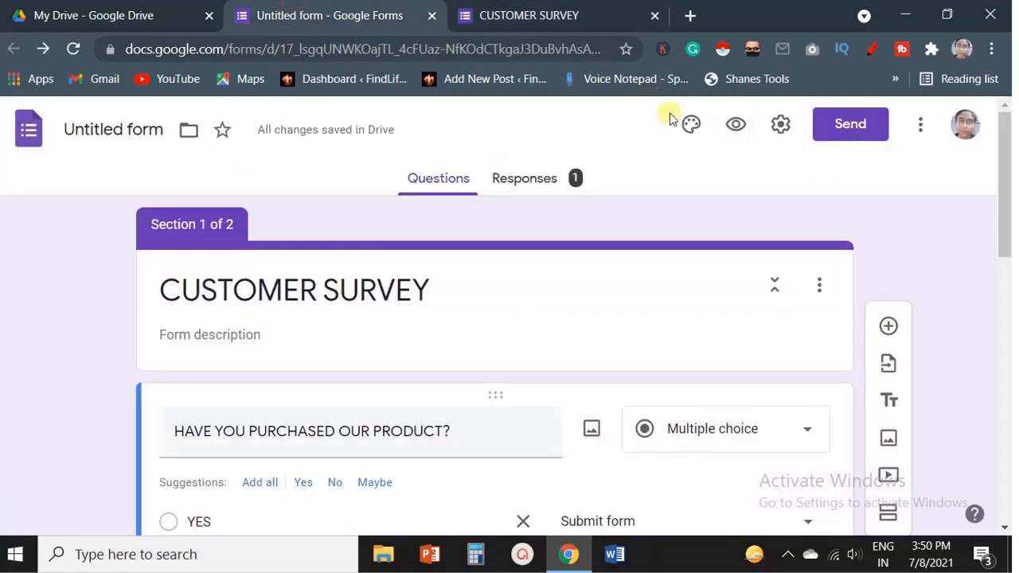
{"action": "left_click", "coordinate": [734, 123]}
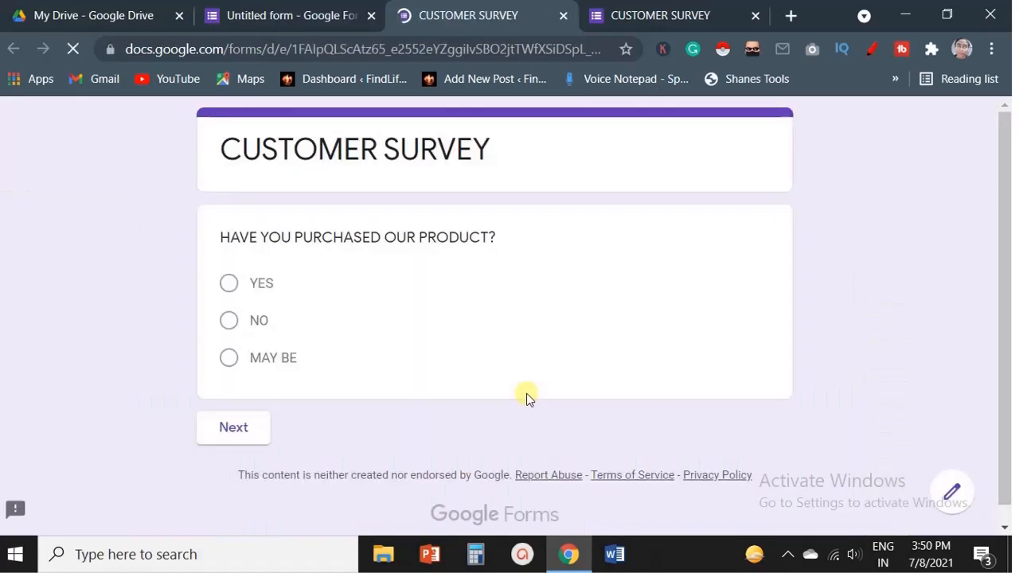
{"action": "left_click", "coordinate": [231, 322]}
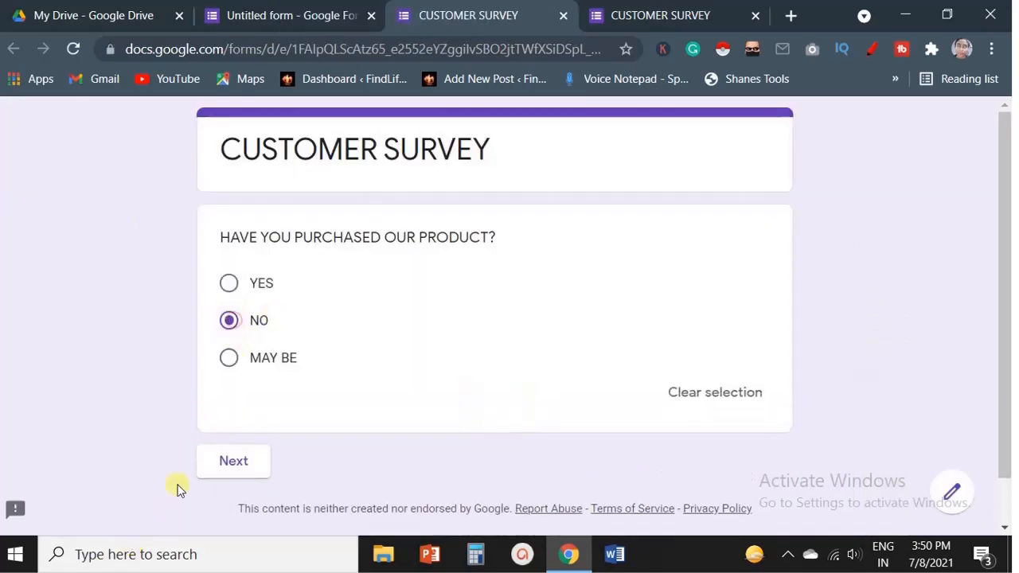
{"action": "left_click", "coordinate": [212, 466]}
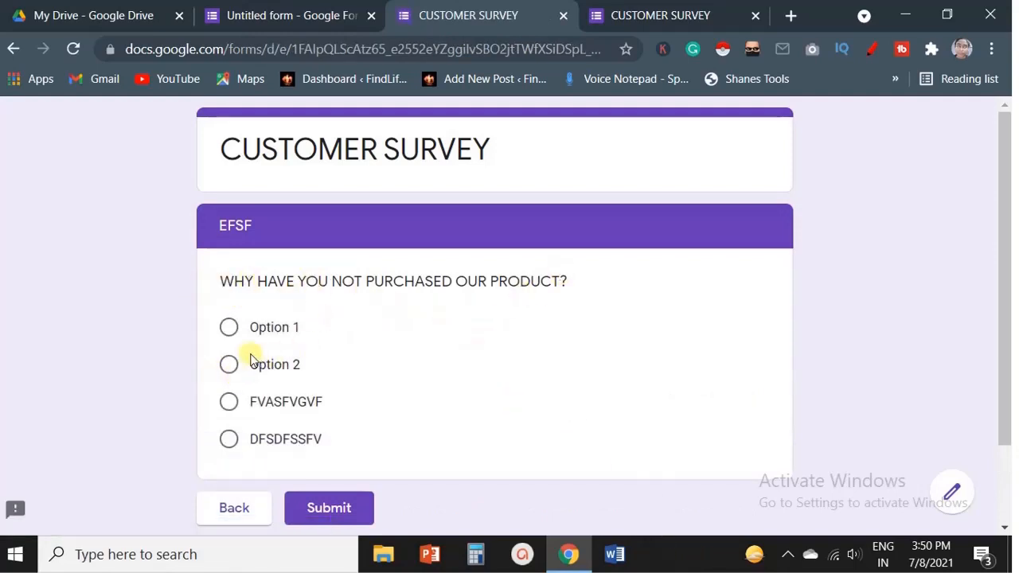
{"action": "left_click", "coordinate": [230, 365]}
{"action": "scroll", "coordinate": [269, 471], "scroll_direction": "down", "scroll_amount": 2}
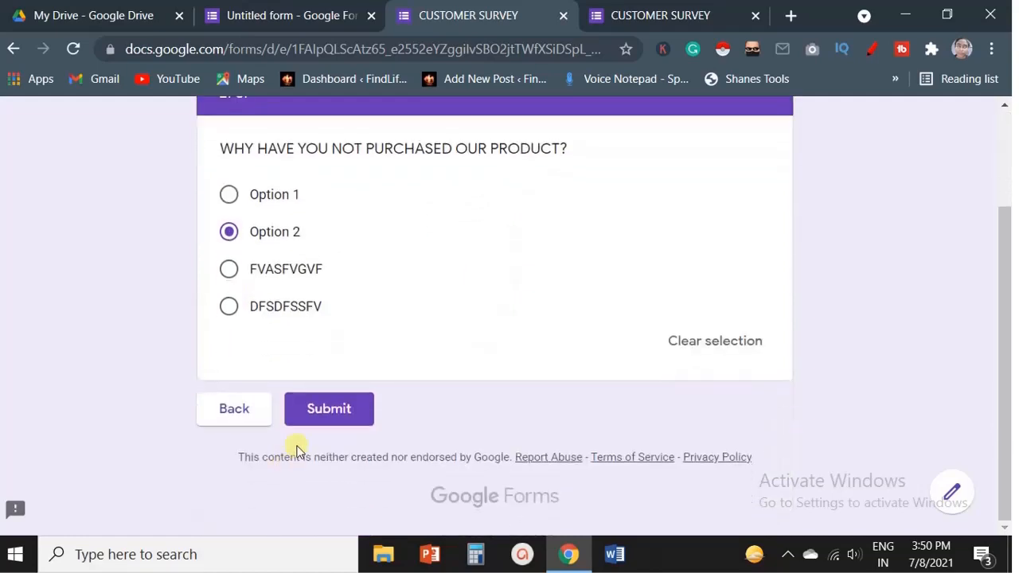
{"action": "left_click", "coordinate": [326, 414]}
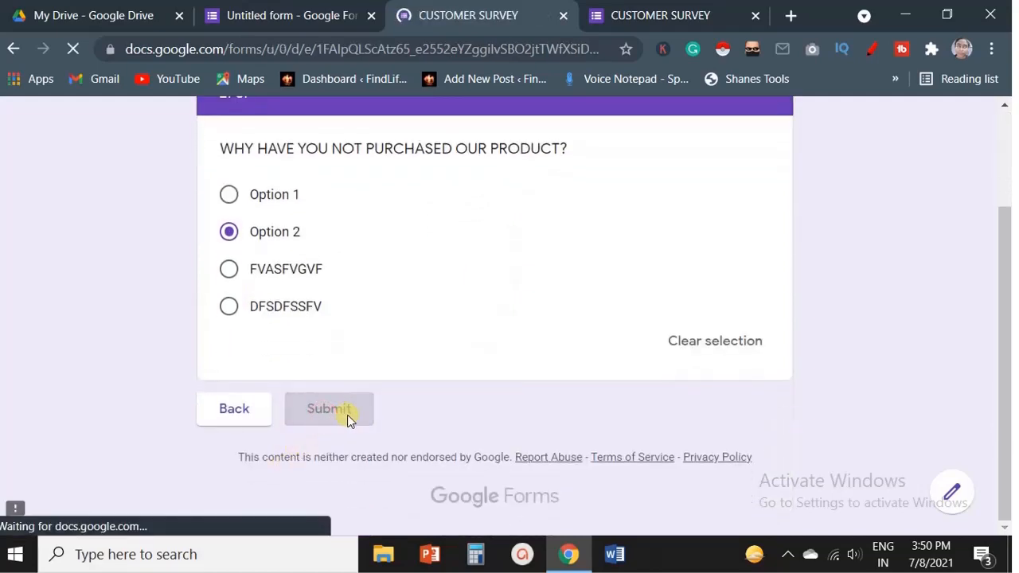
Preview the form once more and submit a response answering MAY BE.
{"action": "left_click", "coordinate": [287, 12]}
{"action": "scroll", "coordinate": [216, 380], "scroll_direction": "down", "scroll_amount": 4}
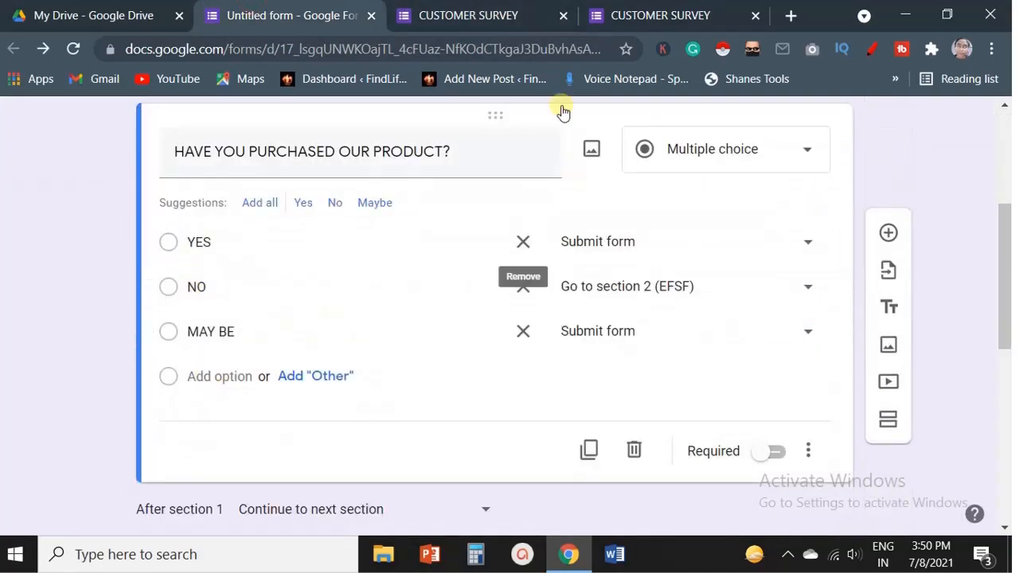
{"action": "scroll", "coordinate": [523, 278], "scroll_direction": "up", "scroll_amount": 4}
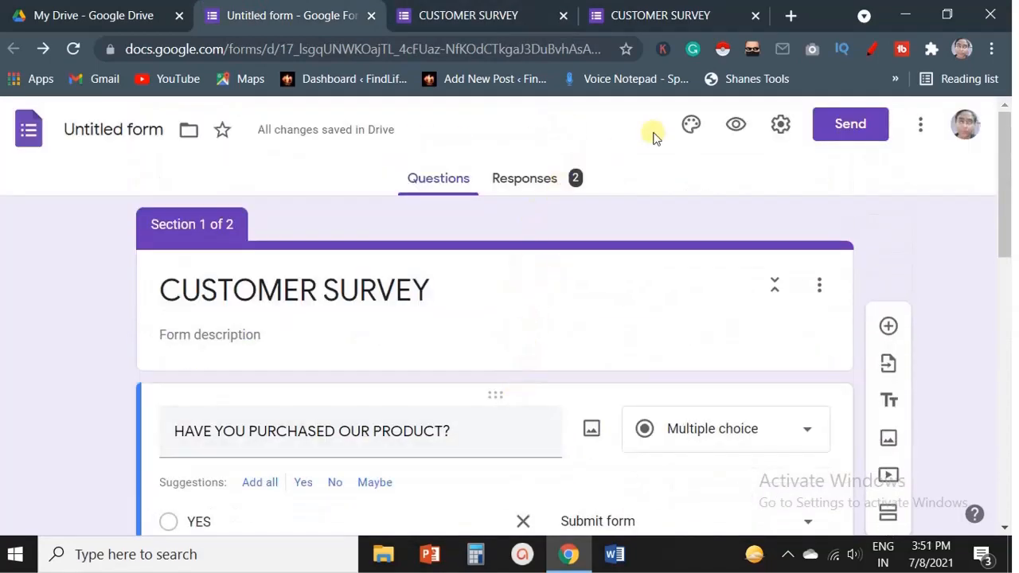
{"action": "left_click", "coordinate": [736, 124]}
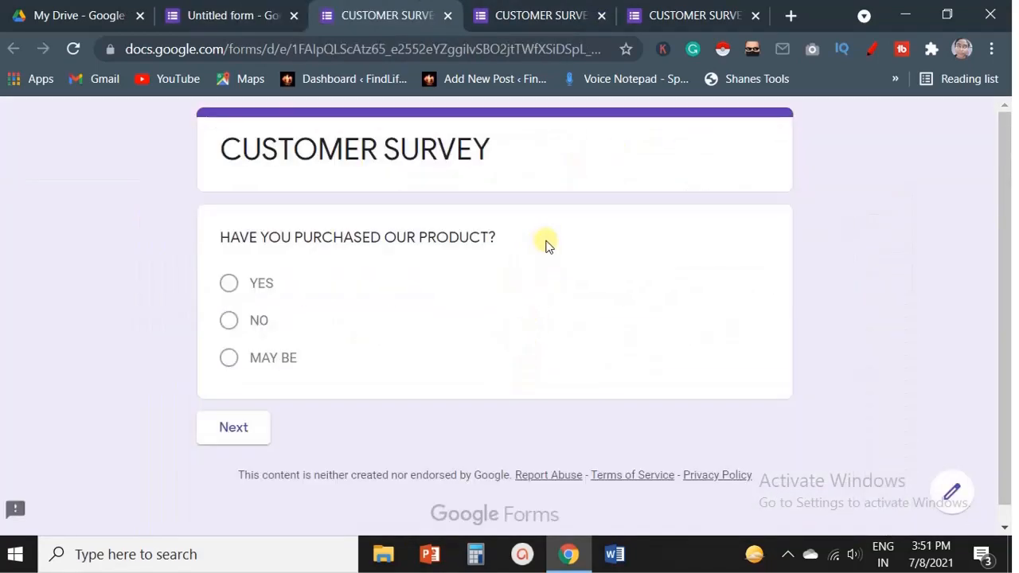
{"action": "left_click", "coordinate": [227, 363]}
{"action": "left_click", "coordinate": [211, 465]}
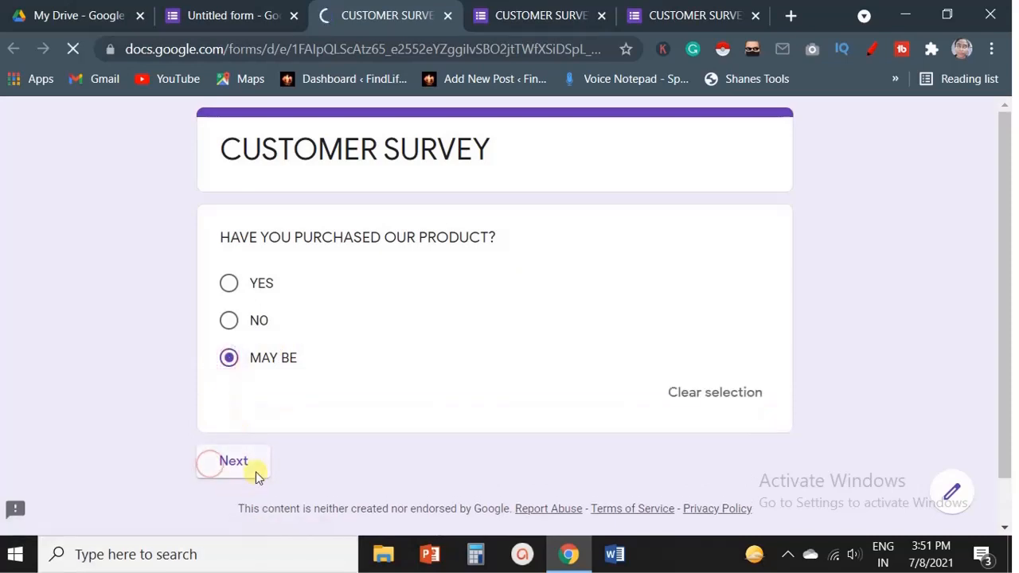
{"action": "left_click", "coordinate": [364, 251]}
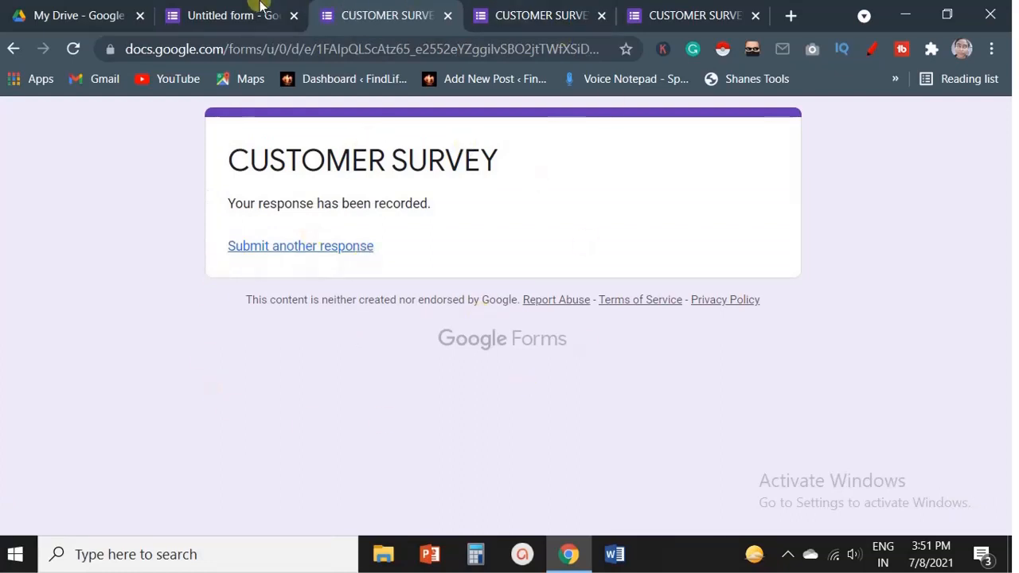
{"action": "left_click", "coordinate": [213, 12]}
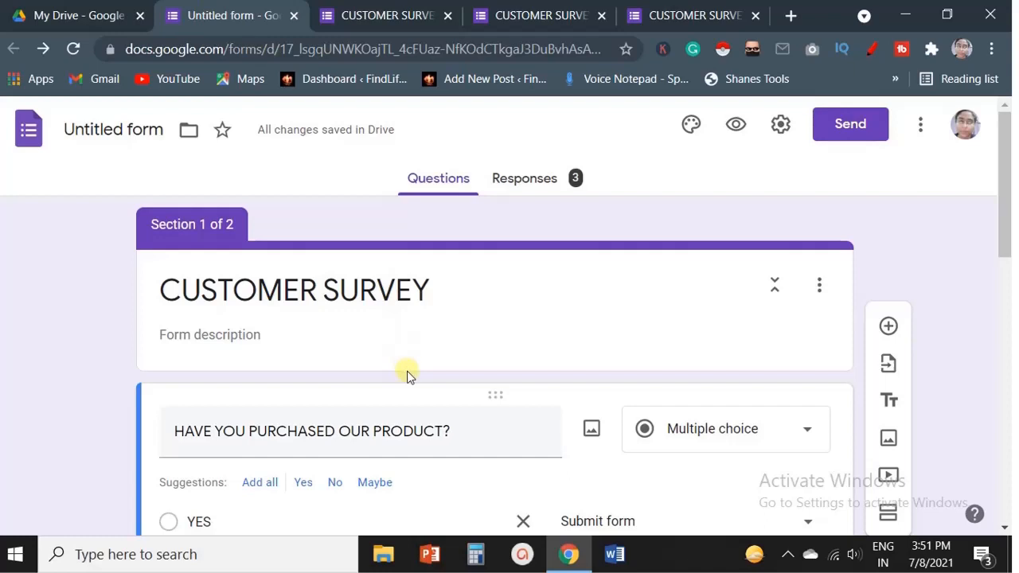
{"action": "left_click", "coordinate": [555, 399]}
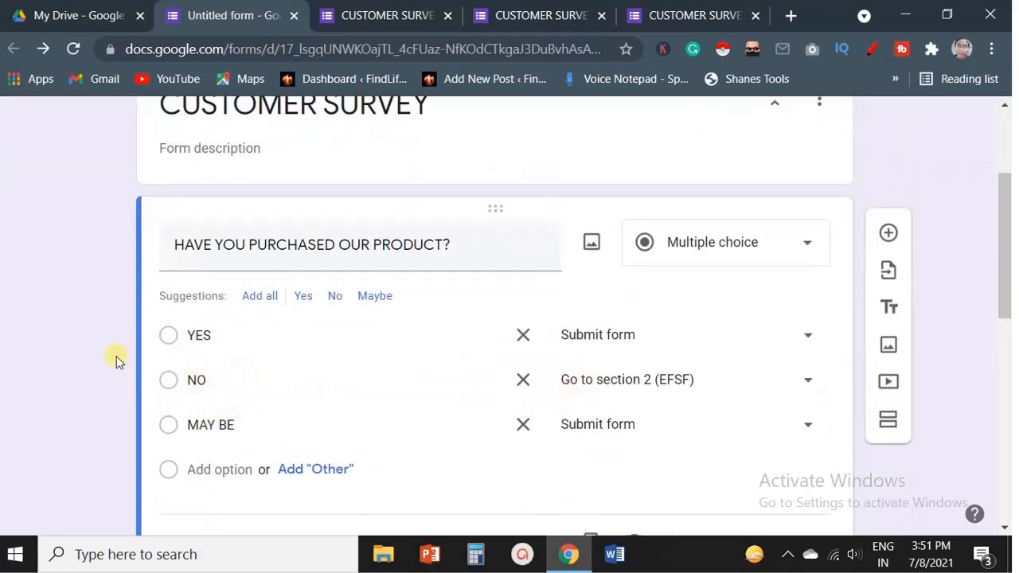
{"action": "scroll", "coordinate": [695, 391], "scroll_direction": "down", "scroll_amount": 2}
{"action": "left_click", "coordinate": [813, 358]}
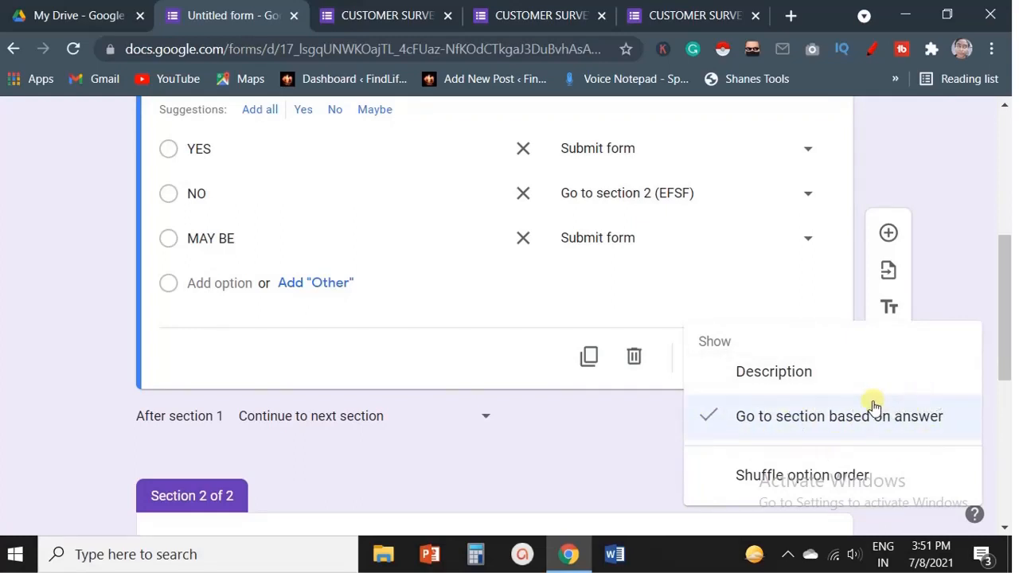
{"action": "left_click", "coordinate": [645, 455]}
{"action": "scroll", "coordinate": [825, 295], "scroll_direction": "up", "scroll_amount": 5}
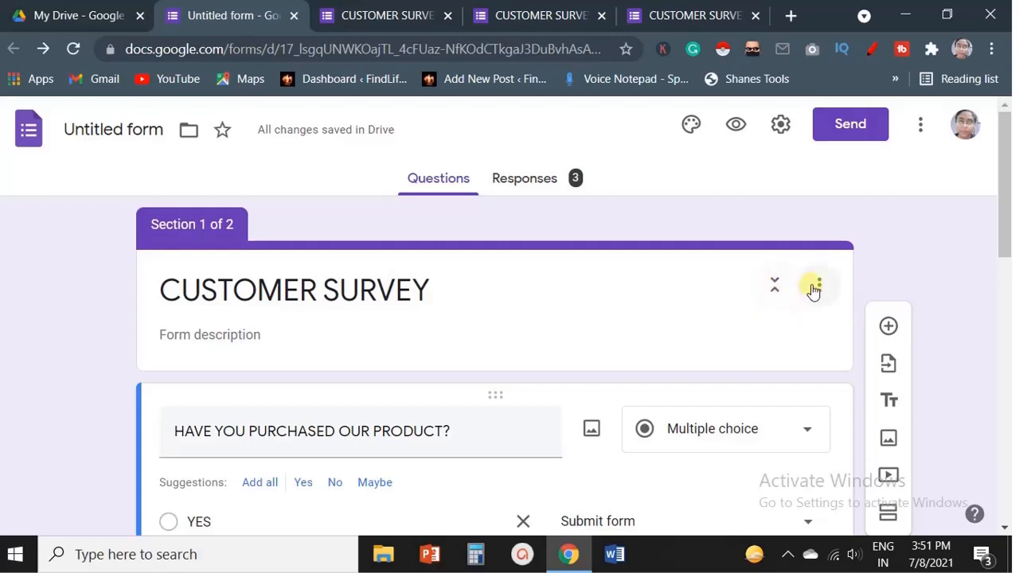
Open the form's send options and copy the form link with Shorten URL turned on.
{"action": "left_click", "coordinate": [851, 126]}
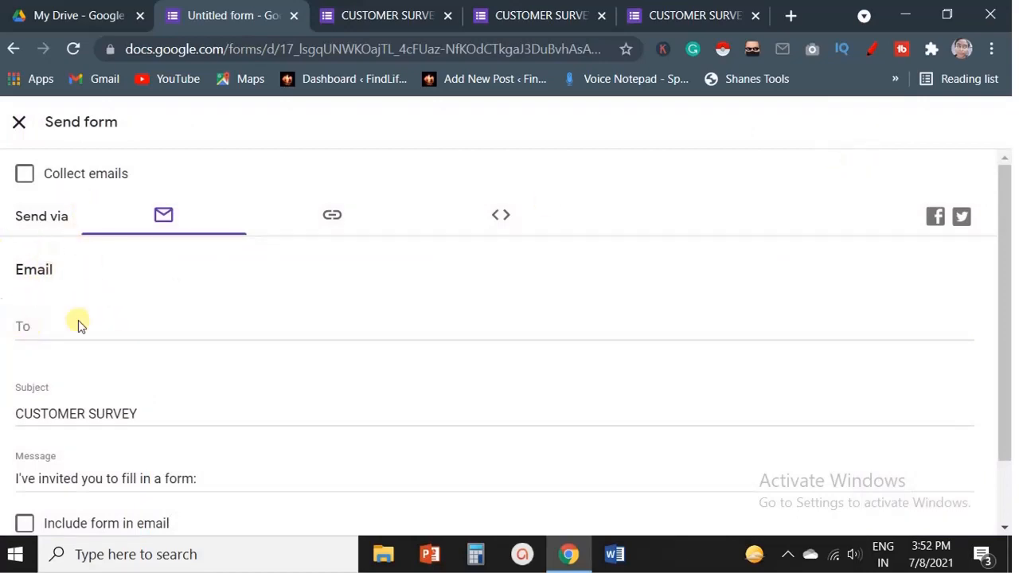
{"action": "left_click", "coordinate": [29, 325]}
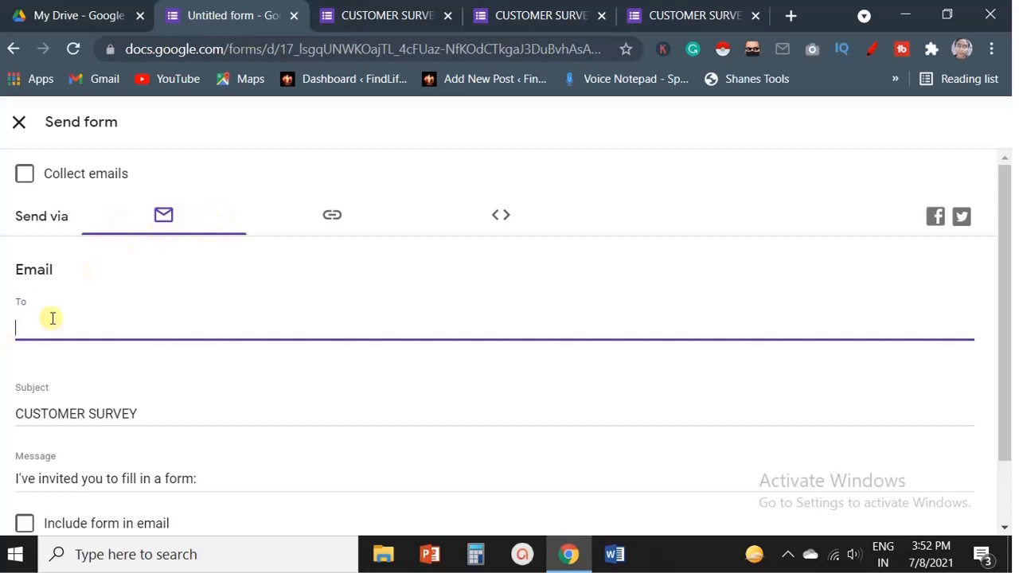
{"action": "left_click", "coordinate": [322, 211]}
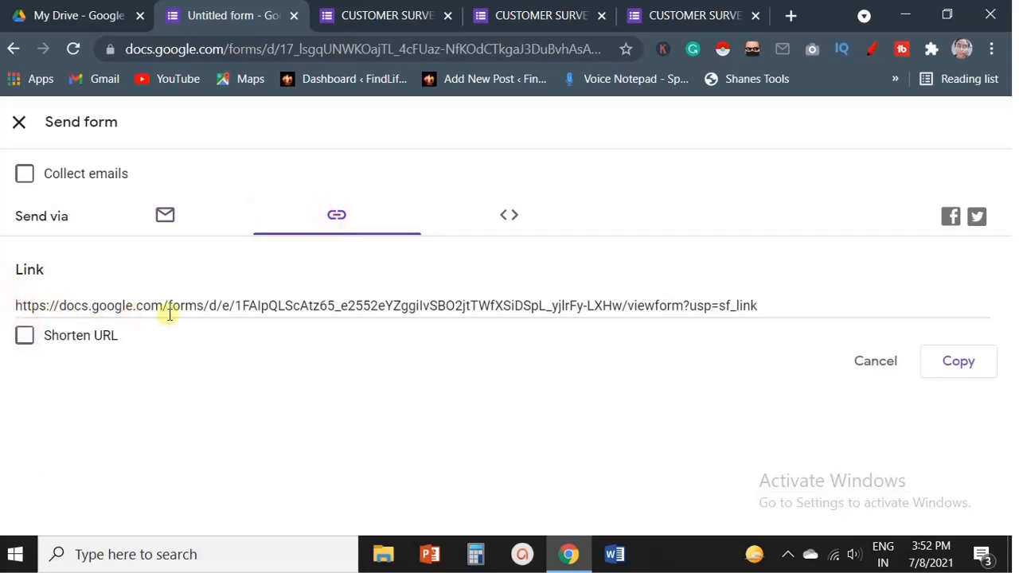
{"action": "left_click", "coordinate": [24, 336]}
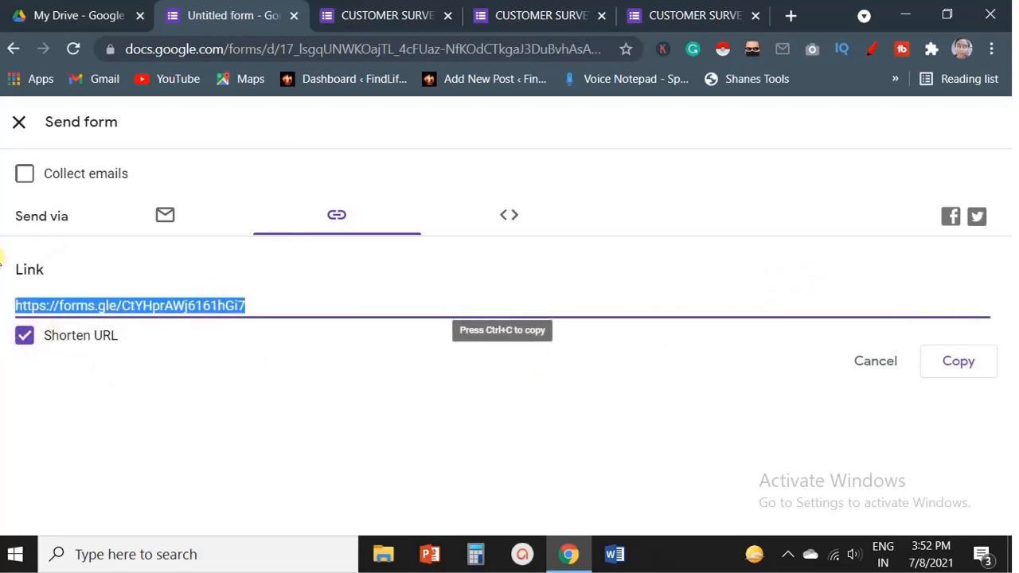
{"action": "left_click", "coordinate": [971, 376]}
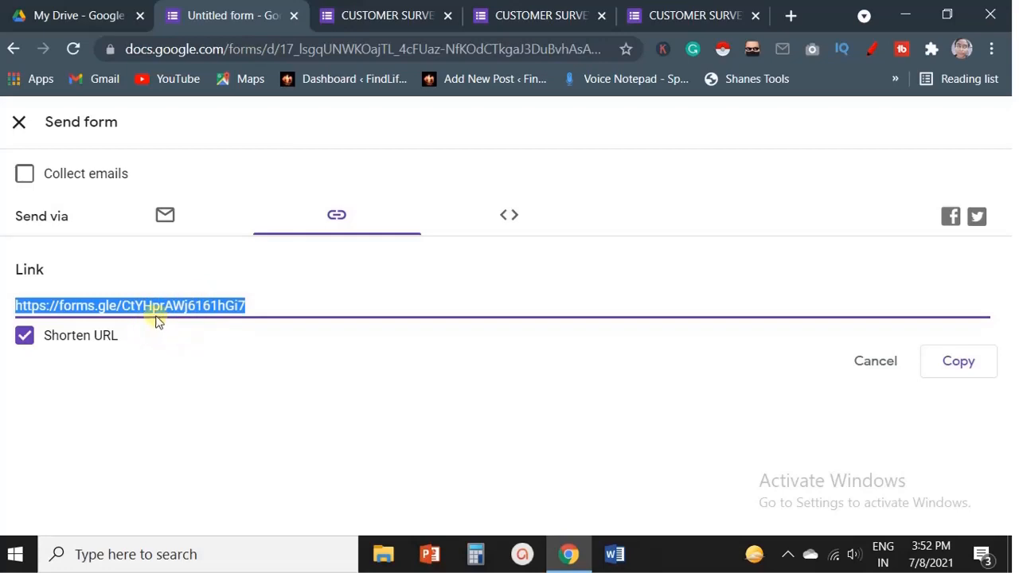
Copy the form's embed HTML code at 640 by 442 px and close the send dialog.
{"action": "left_click", "coordinate": [508, 216]}
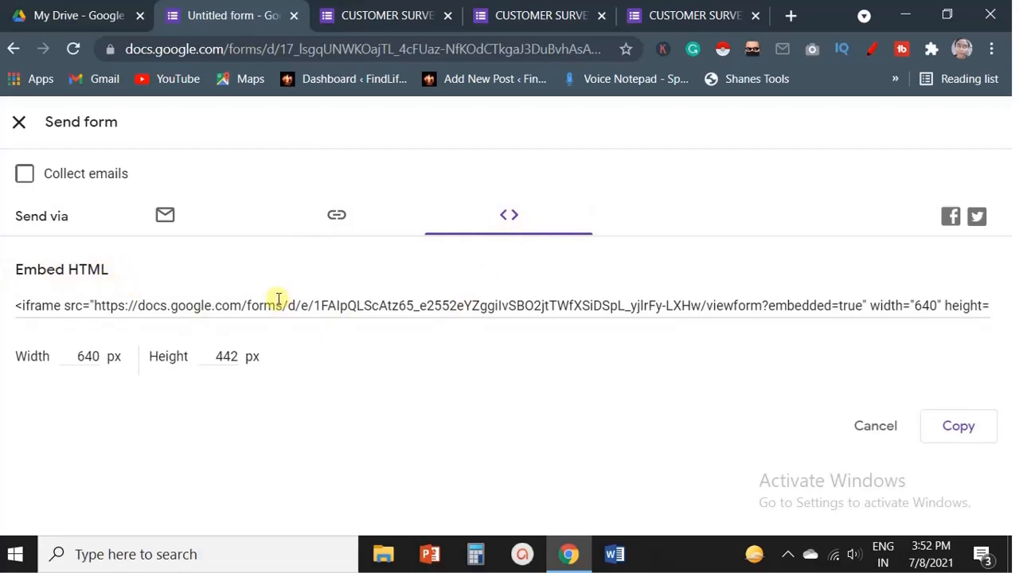
{"action": "left_click", "coordinate": [965, 434]}
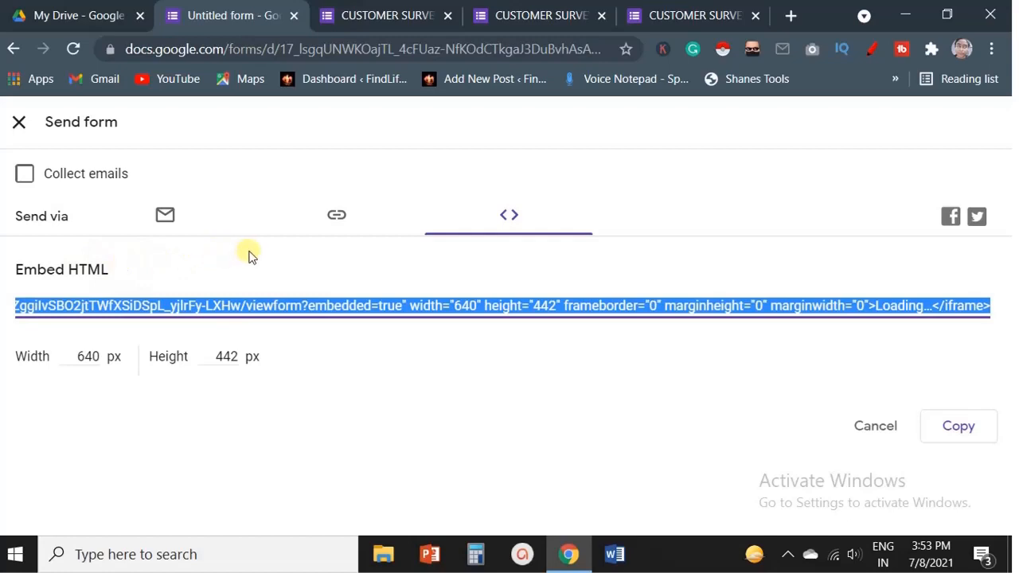
{"action": "left_click", "coordinate": [336, 216]}
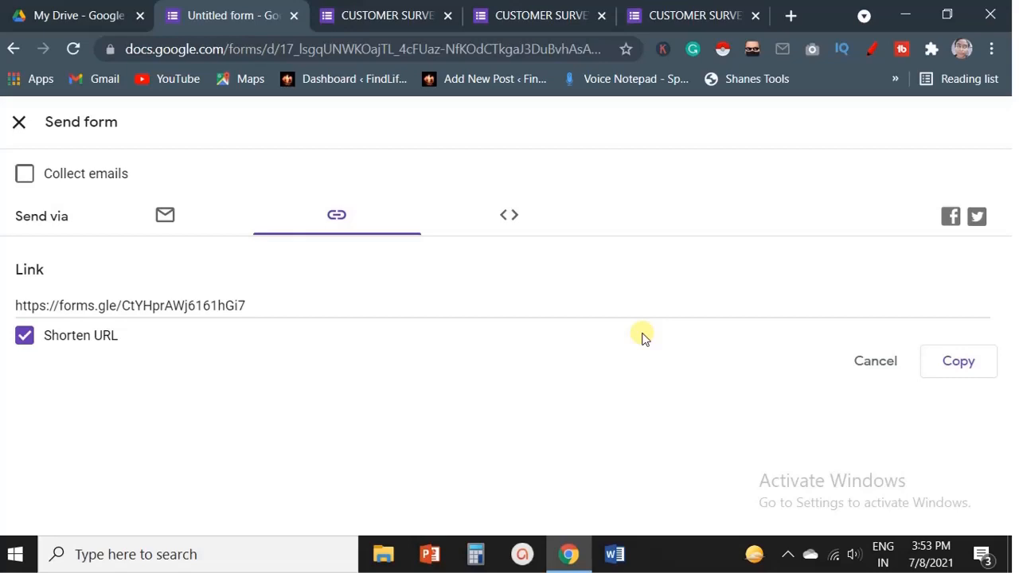
{"action": "left_click", "coordinate": [19, 123]}
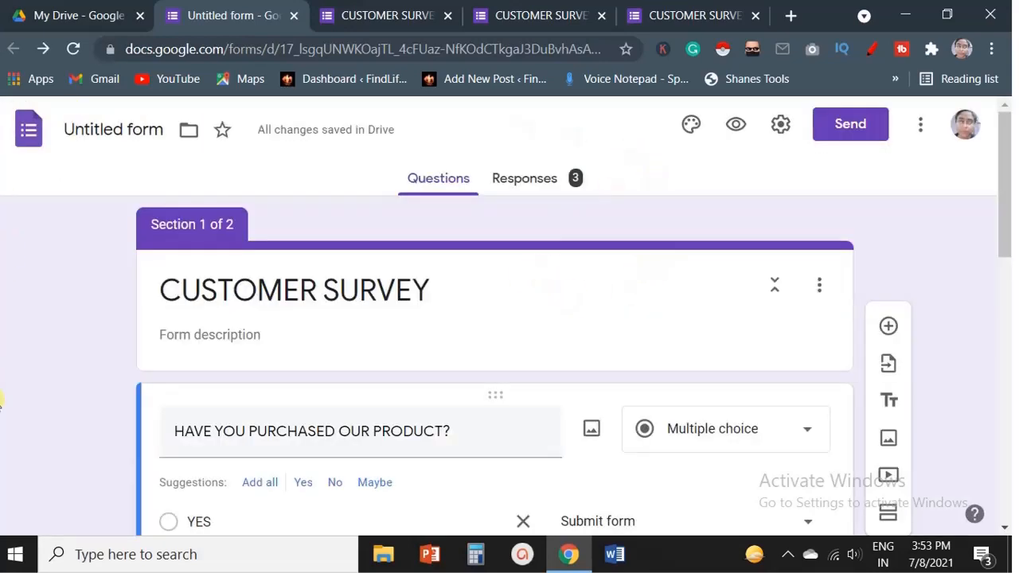